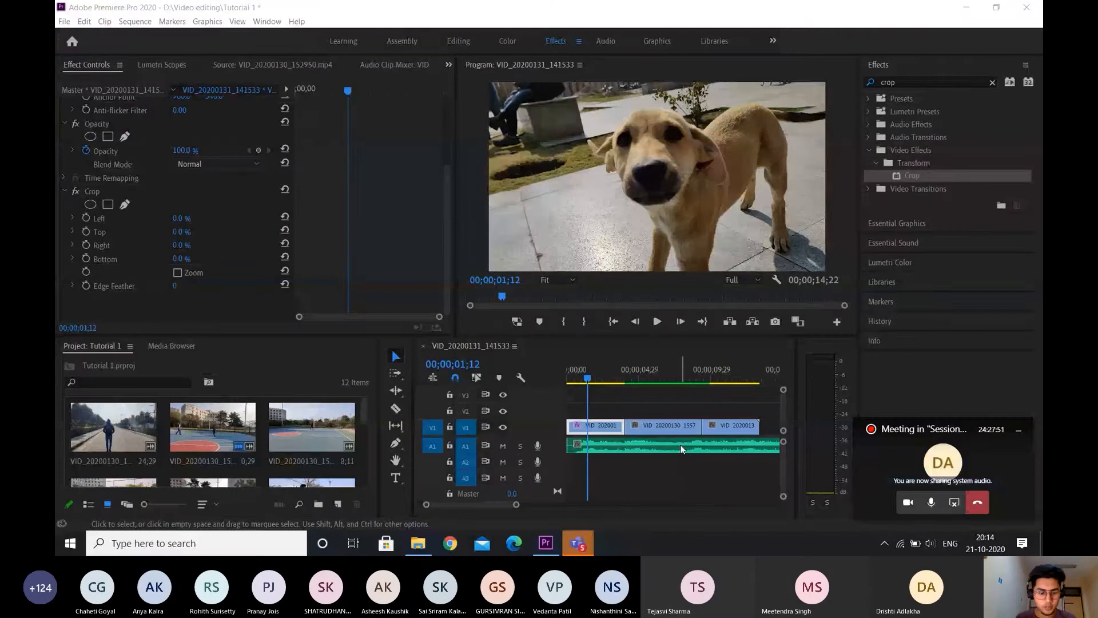
# - Remove the Crop effect from the first video clip, VID_20200131_141533.mp4
pyautogui.press('=')
pyautogui.click(91, 191)
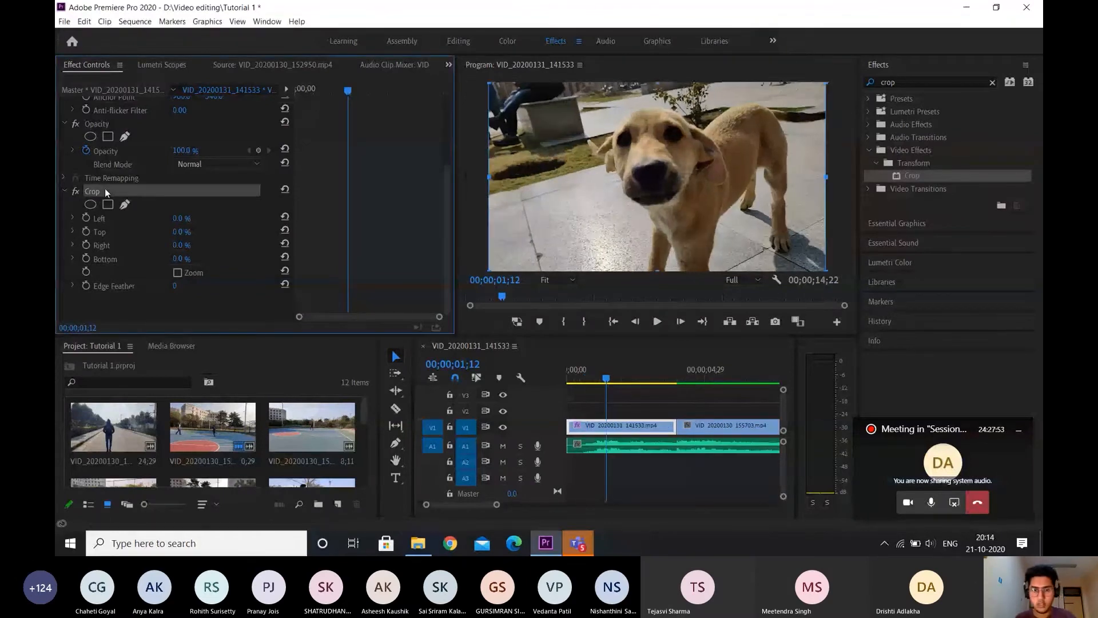
pyautogui.press('Delete')
# - Switch to the Editing workspace, widen the timeline area slightly and activate the Selection tool
pyautogui.click(458, 41)
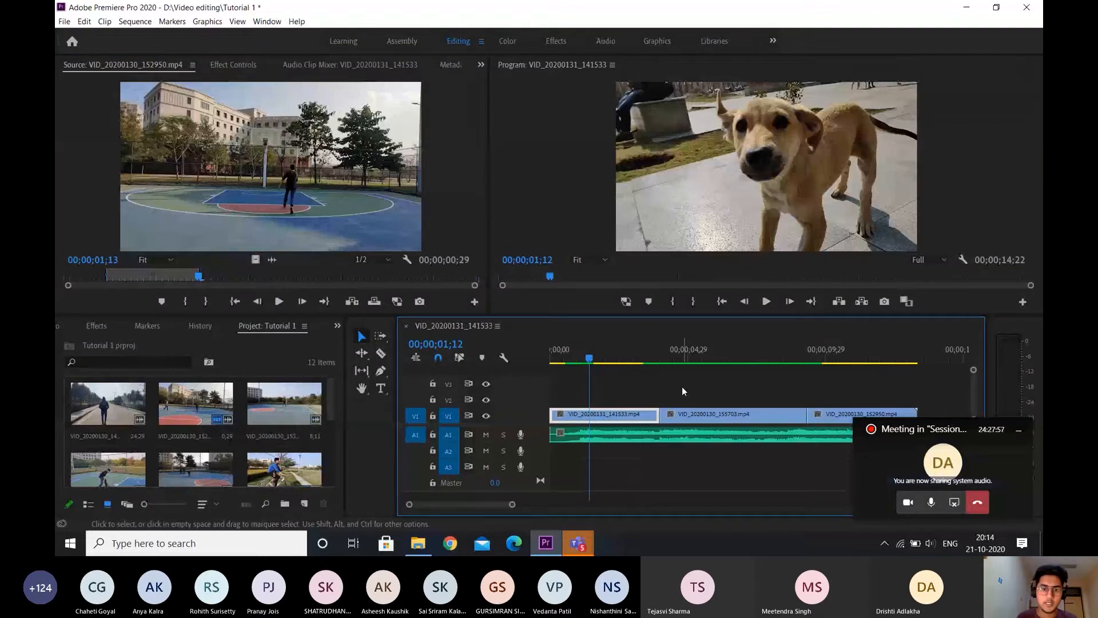
pyautogui.moveTo(397, 405); pyautogui.dragTo(381, 404)
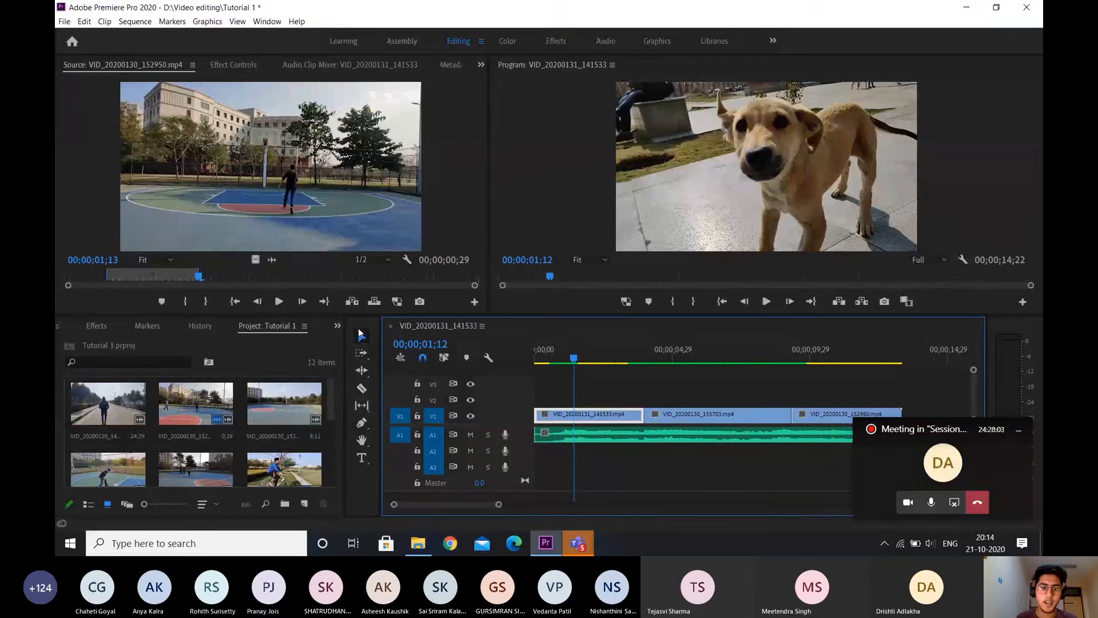
pyautogui.click(358, 330)
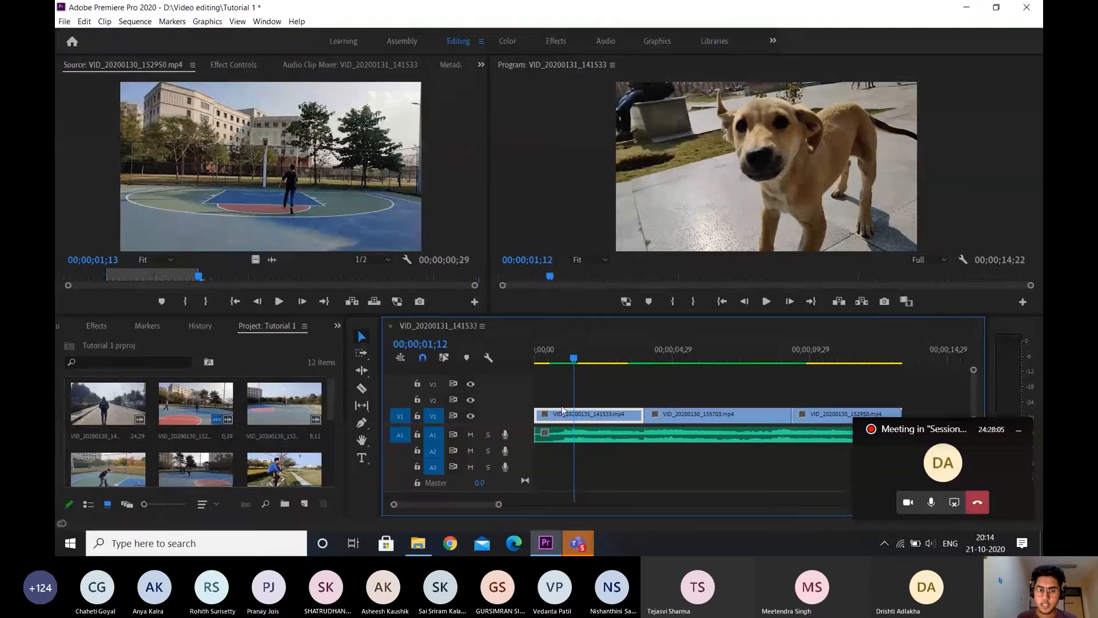
# - Move the last video clip, VID_20200130_152950.mp4, up to track V2 with a gap after the second clip
pyautogui.moveTo(818, 413); pyautogui.dragTo(901, 399)
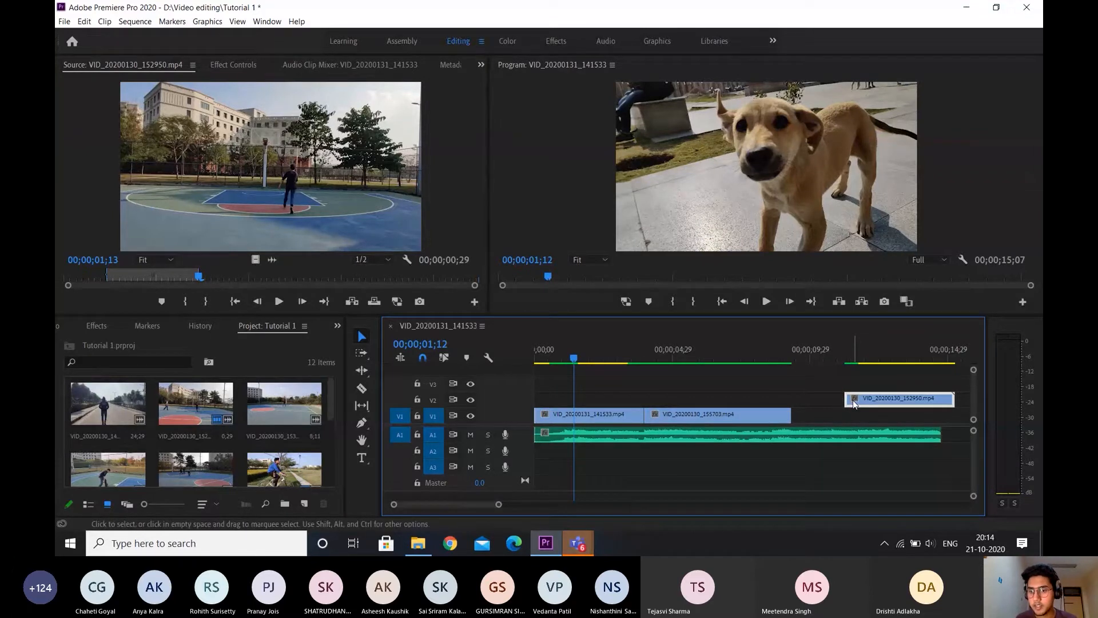
pyautogui.click(773, 417)
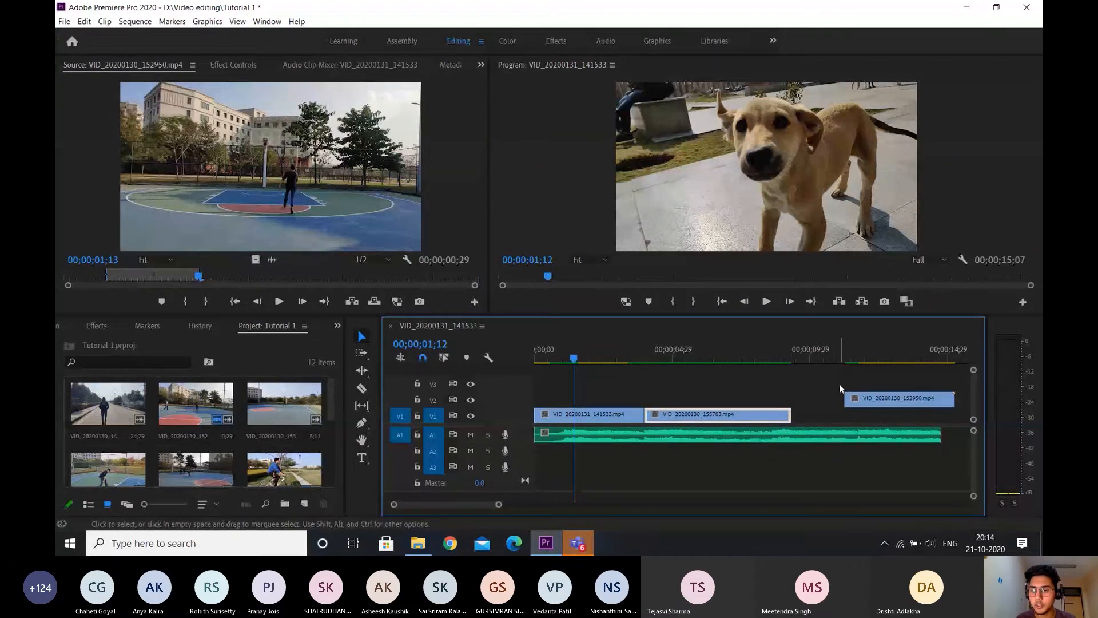
pyautogui.click(890, 400)
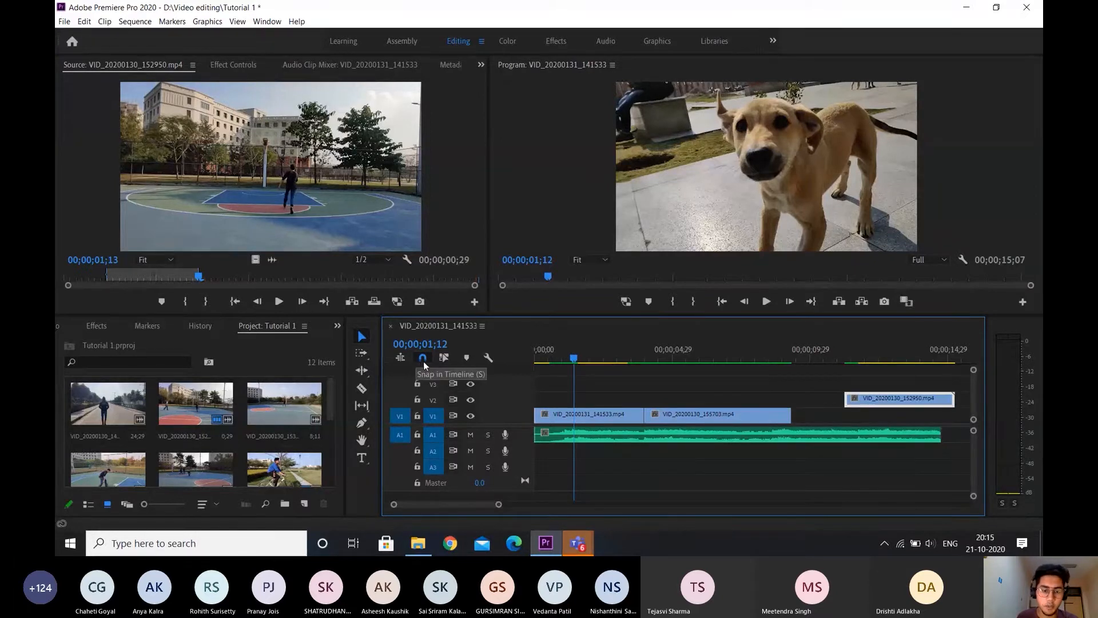
# - Shift the V2 clip closer with timeline snapping off, then re-enable snapping and align it to the second clip's end
pyautogui.press('s')
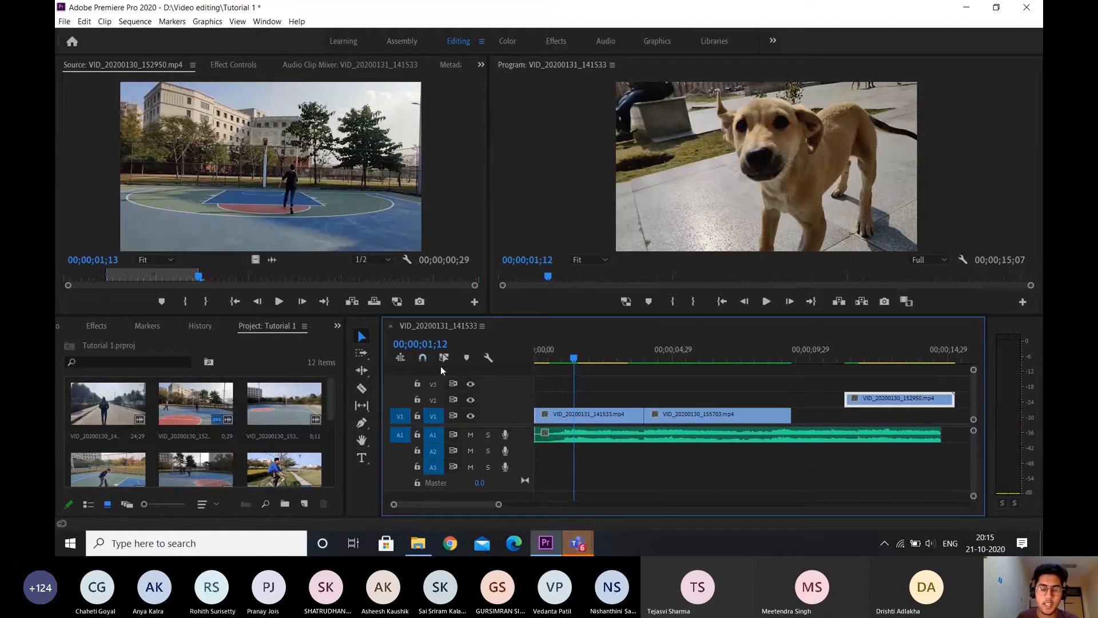
pyautogui.moveTo(903, 400); pyautogui.dragTo(875, 405)
pyautogui.press('s')
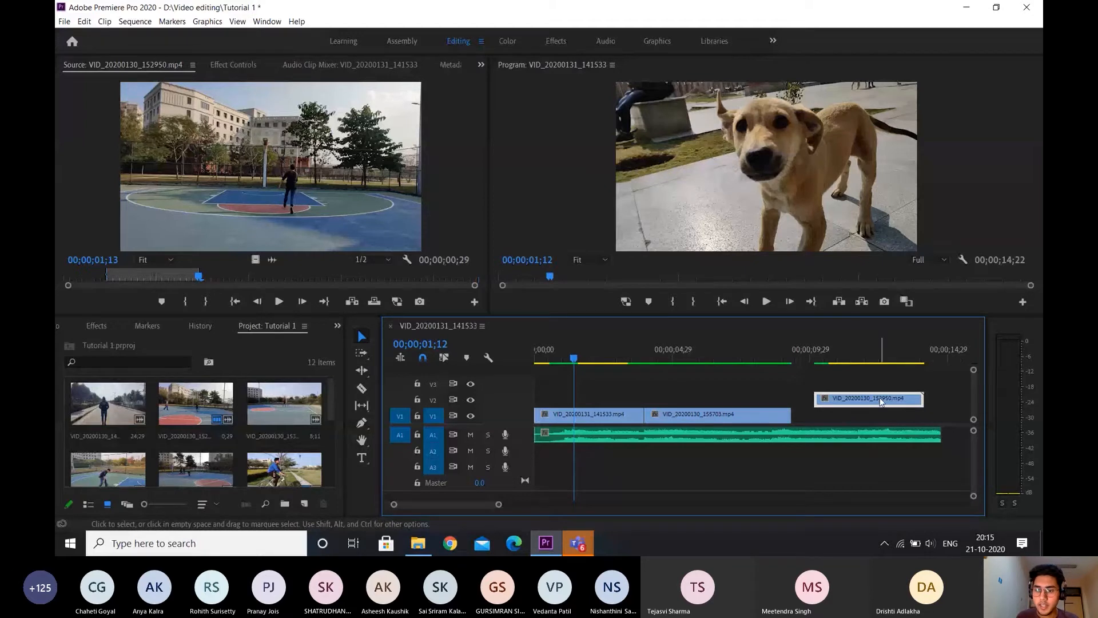
pyautogui.moveTo(882, 402); pyautogui.dragTo(856, 401)
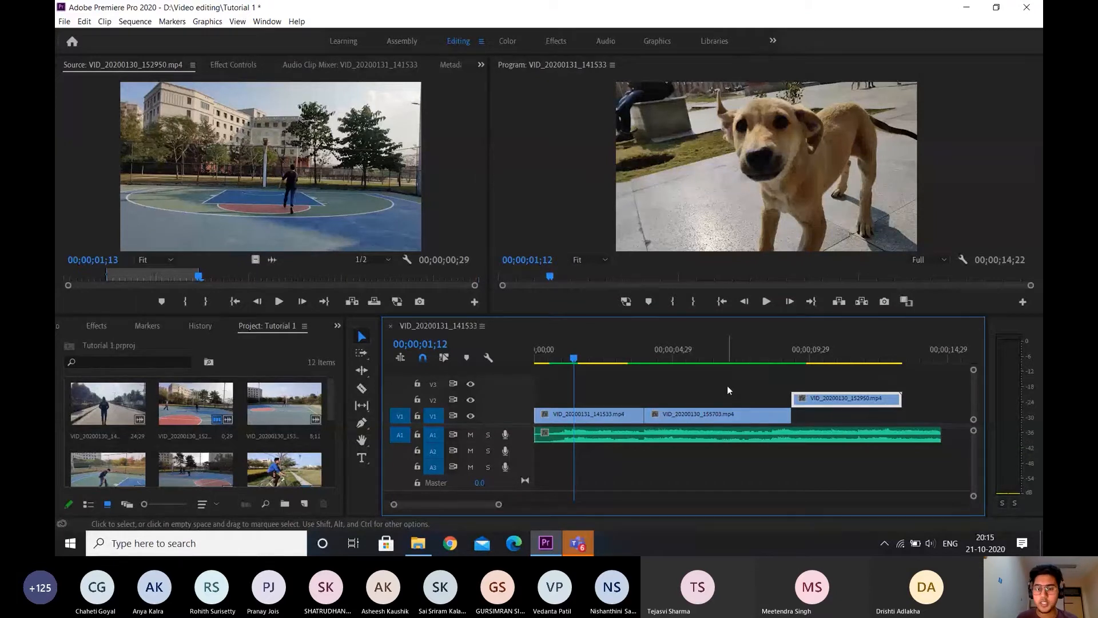
# - Scrub the sequence through the V2 clip to 00;00;11;11, then move that clip back down to track V1
pyautogui.click(802, 350)
pyautogui.moveTo(803, 351); pyautogui.dragTo(849, 351)
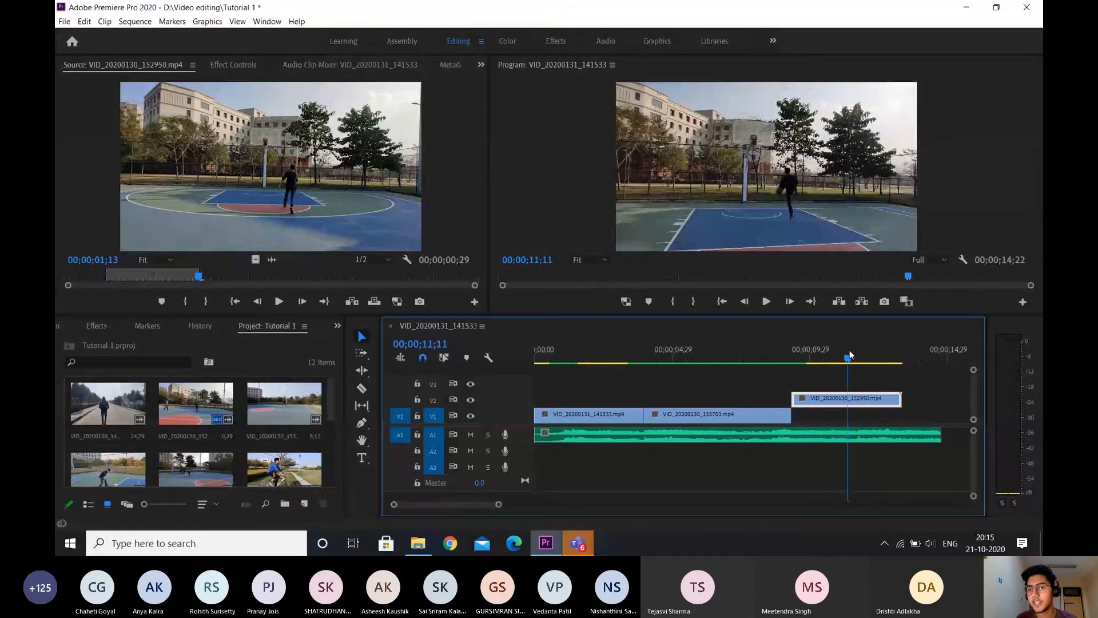
pyautogui.moveTo(852, 399); pyautogui.dragTo(852, 416)
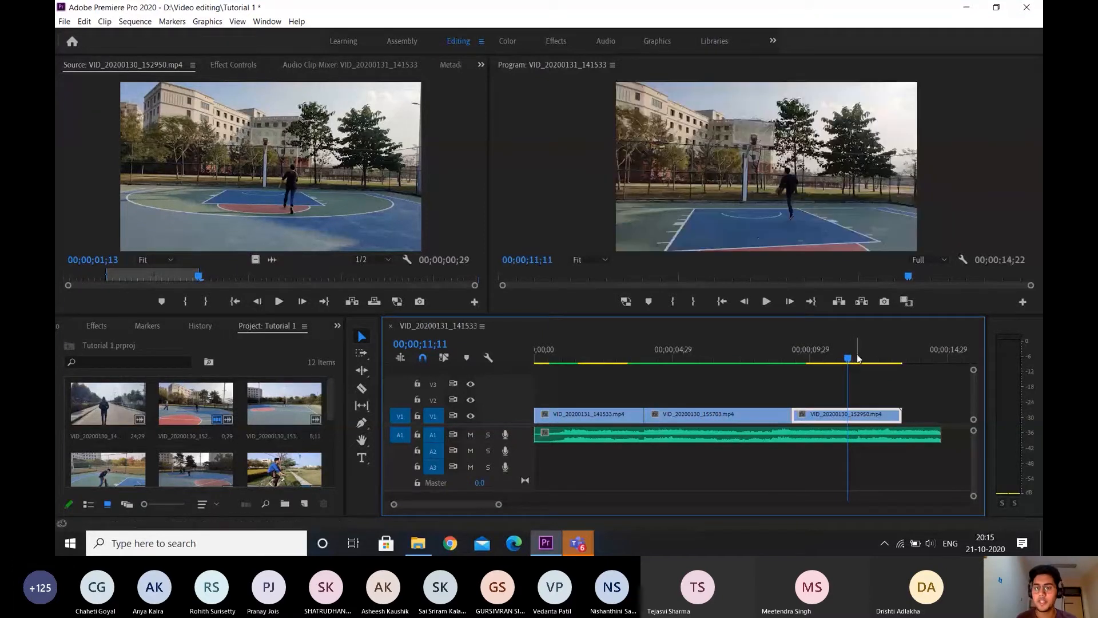
# - Split the last clip on V1 at 00;00;10;13 with the Razor tool and return to the Selection tool
pyautogui.moveTo(852, 358); pyautogui.dragTo(822, 359)
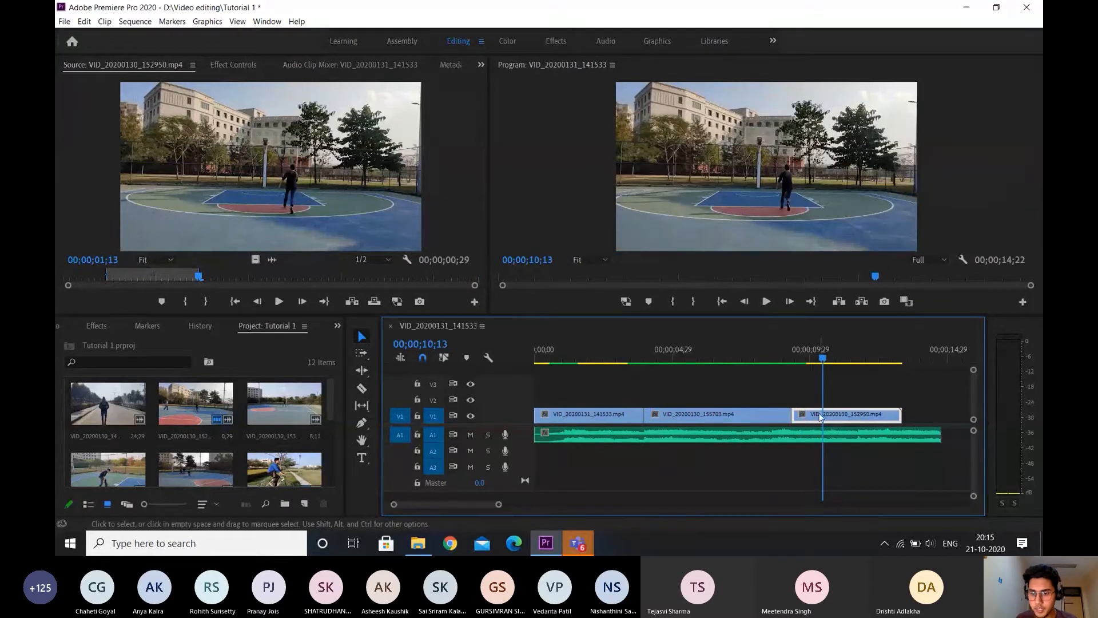
pyautogui.press('c')
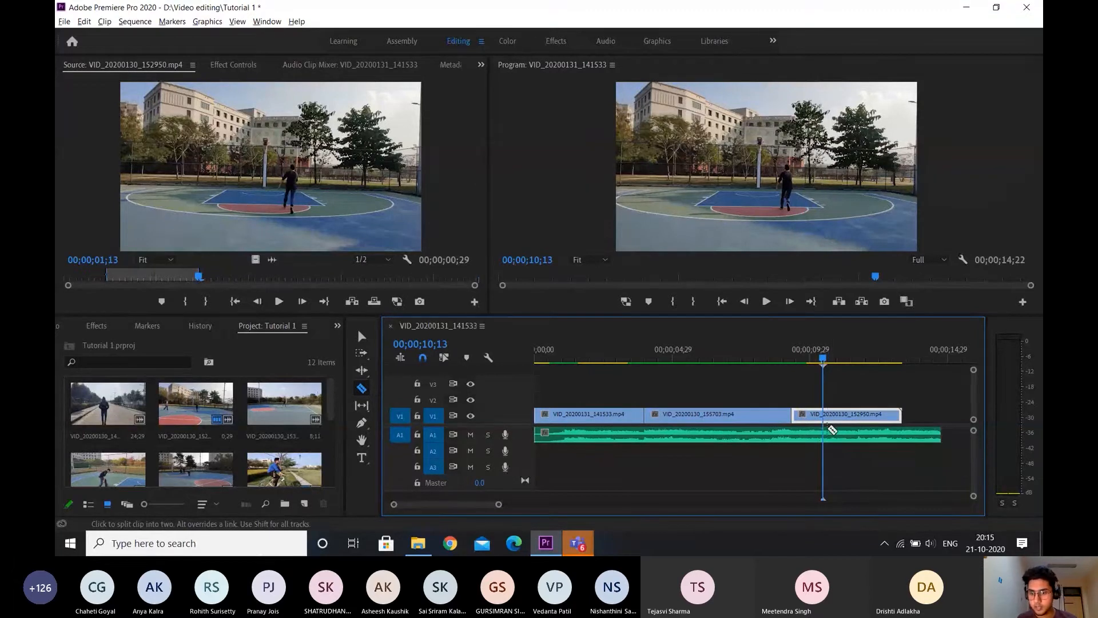
pyautogui.scroll(2, 827, 430)
pyautogui.scroll(1, 828, 433)
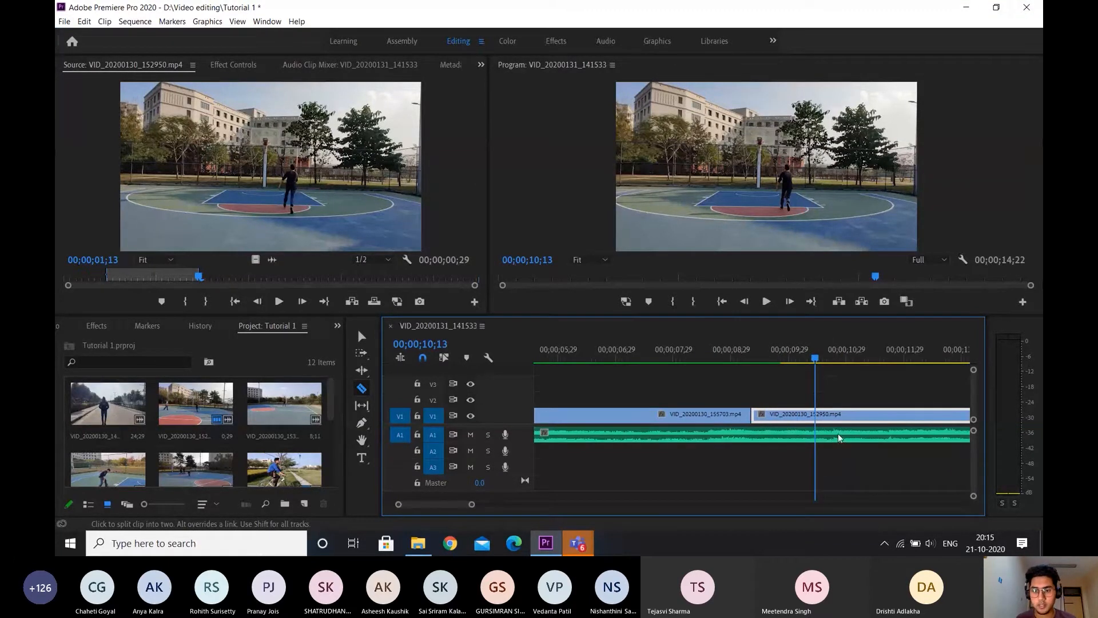
pyautogui.scroll(1, 767, 433)
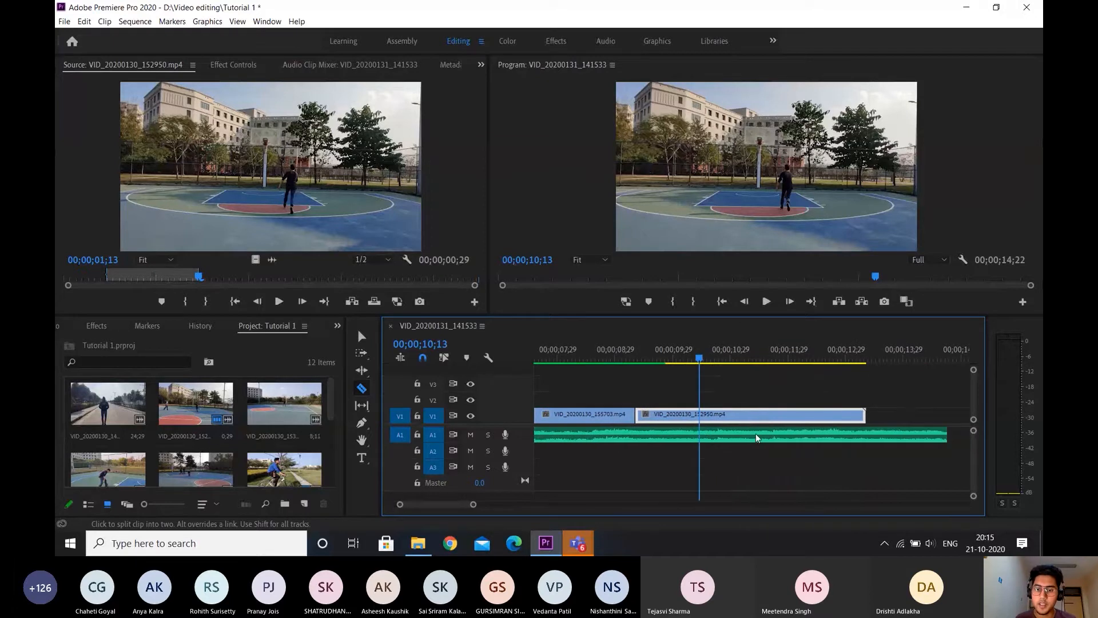
pyautogui.scroll(-2, 704, 413)
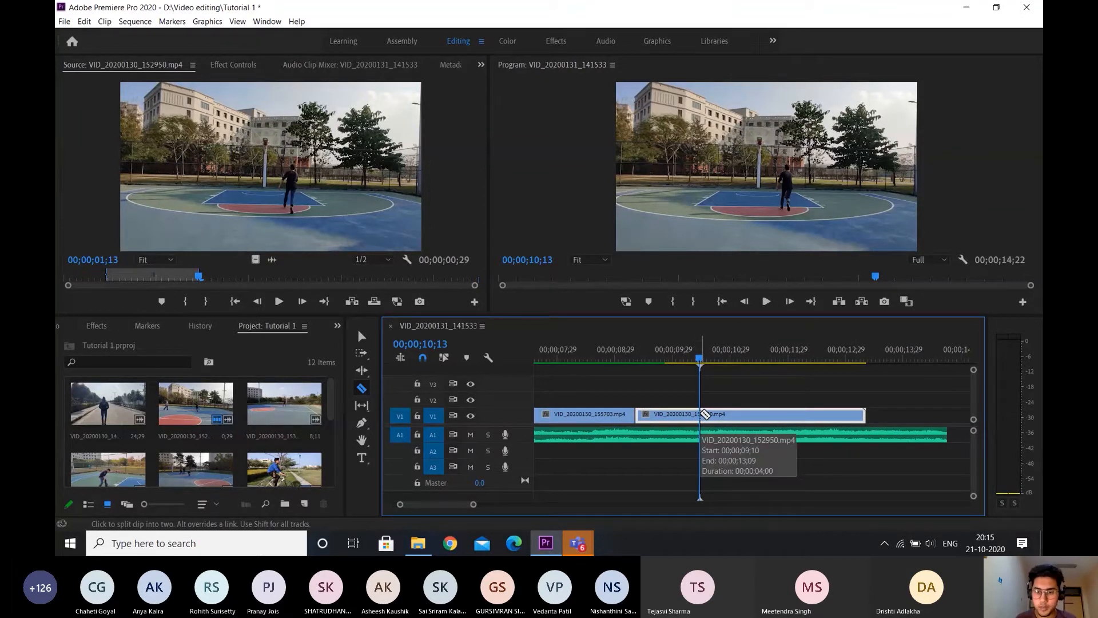
pyautogui.click(704, 414)
pyautogui.press('v')
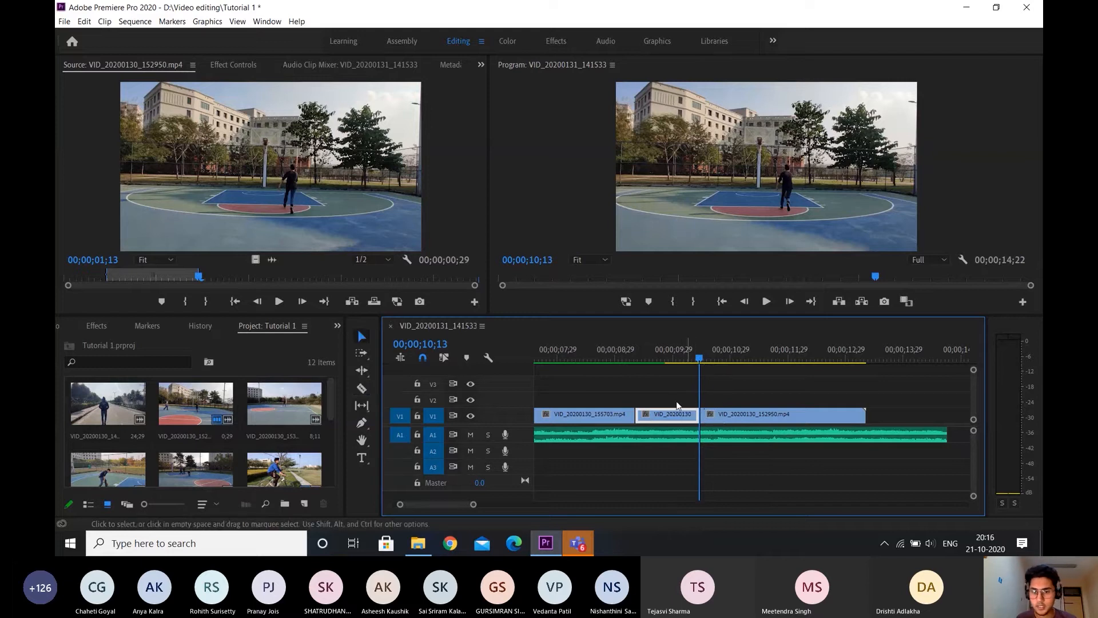
# - Delete the first piece of the split clip, close the gap with the remaining piece, and set the playhead to 00;00;10;01
pyautogui.moveTo(700, 358); pyautogui.dragTo(743, 359)
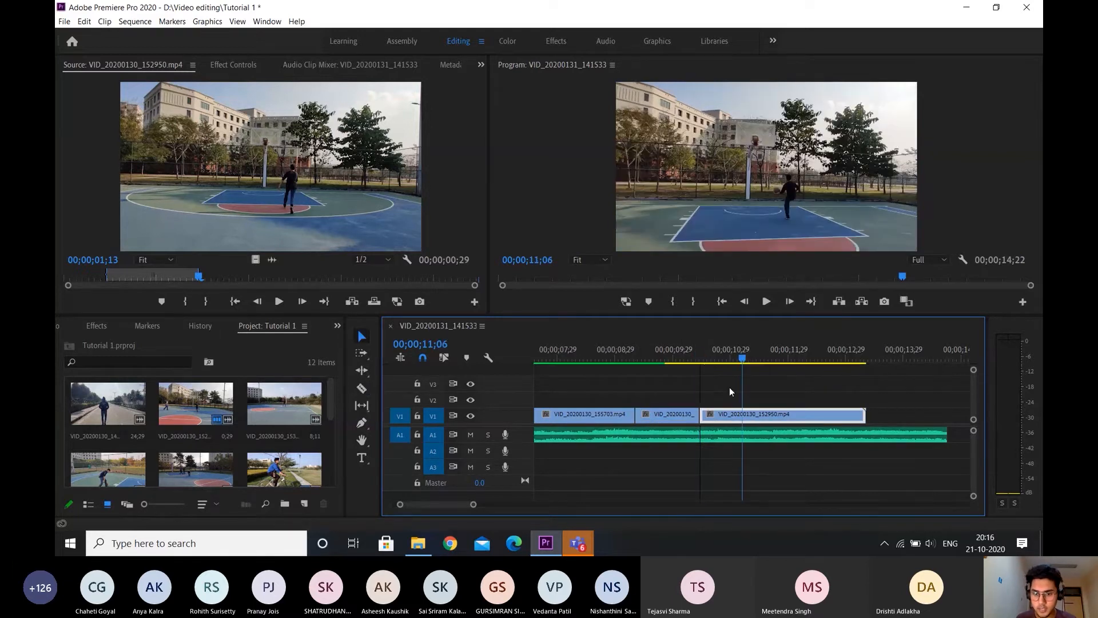
pyautogui.click(687, 420)
pyautogui.press('Delete')
pyautogui.click(763, 417)
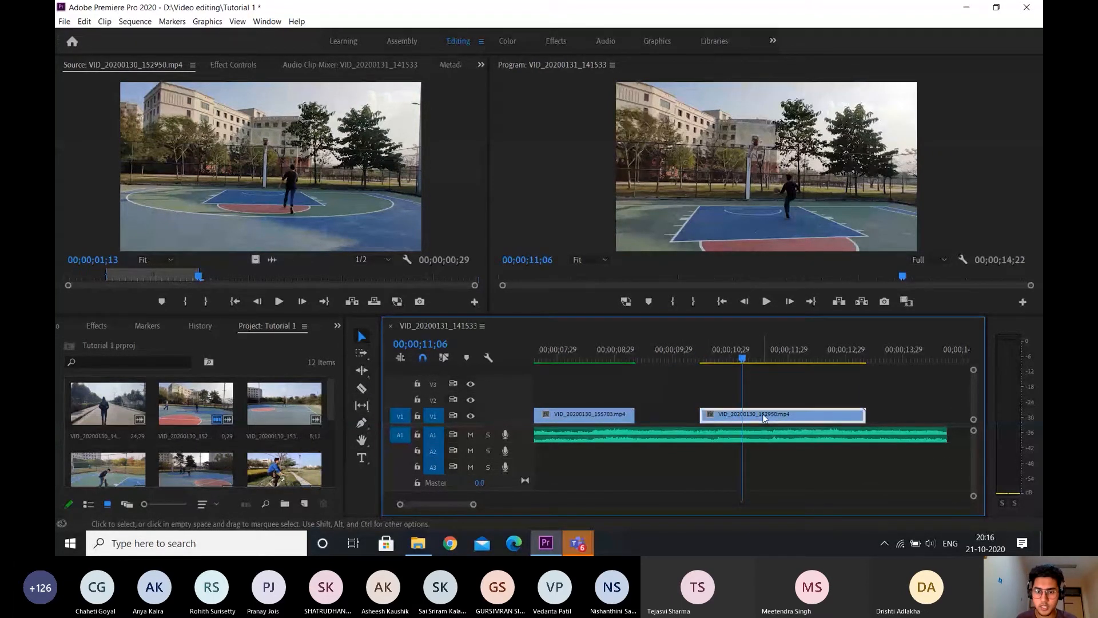
pyautogui.moveTo(765, 418); pyautogui.dragTo(706, 417)
pyautogui.scroll(1, 736, 400)
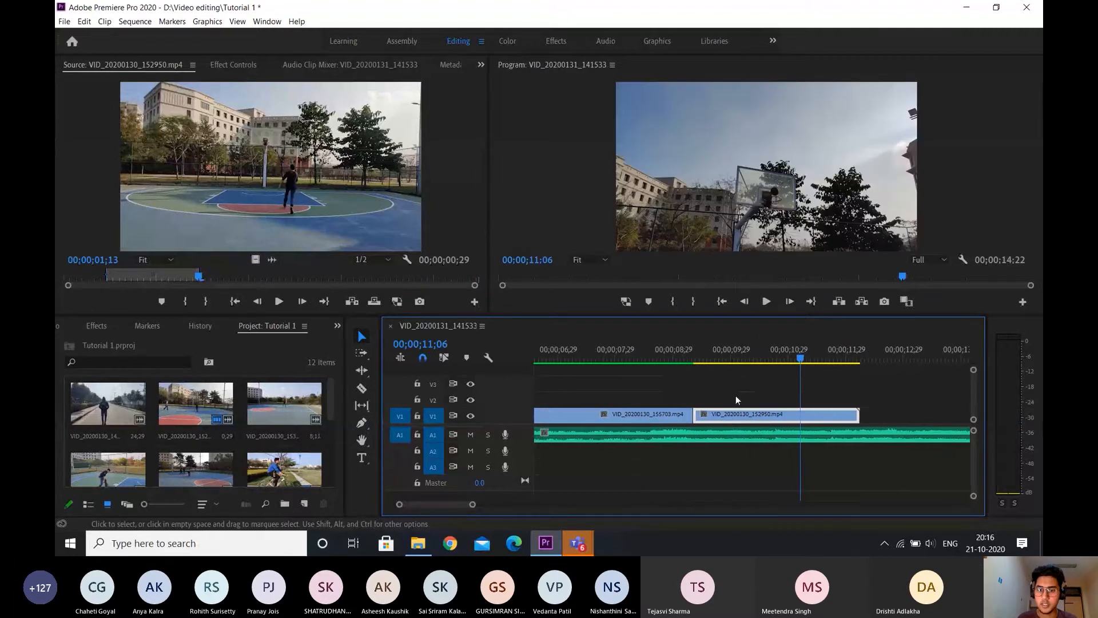
pyautogui.moveTo(717, 361)
pyautogui.mouseDown()
pyautogui.moveTo(694, 352)
pyautogui.moveTo(734, 356)
pyautogui.mouseUp()
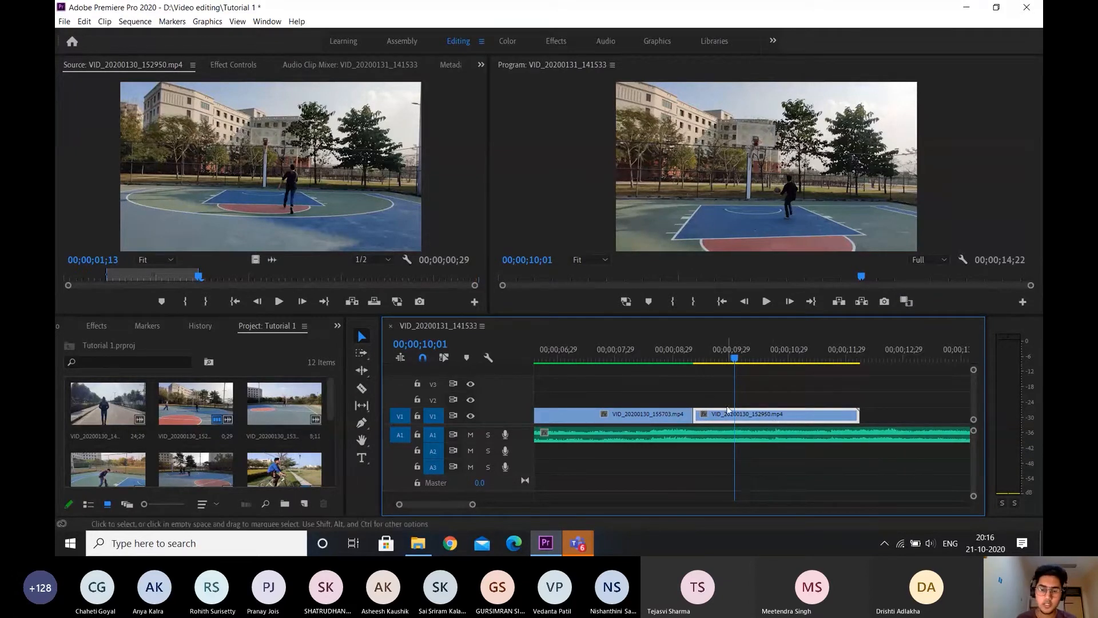
# - Lift the second clip, VID_20200130_155703.mp4, to track V3 and return it to its place on V1
pyautogui.scroll(3, 818, 426)
pyautogui.moveTo(704, 420); pyautogui.dragTo(698, 374)
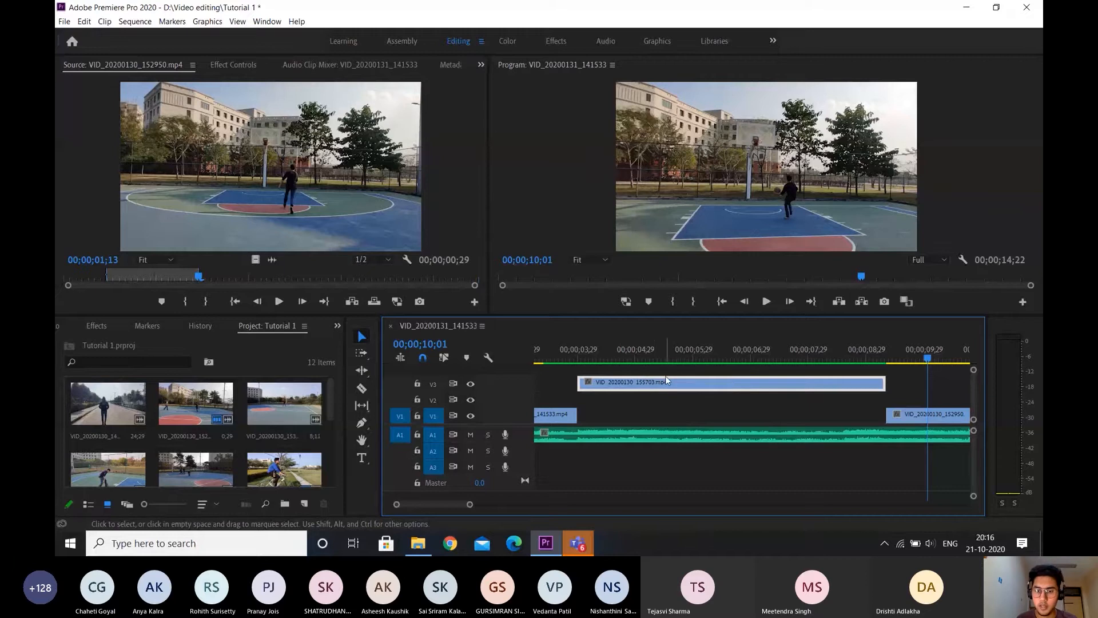
pyautogui.moveTo(694, 383); pyautogui.dragTo(696, 410)
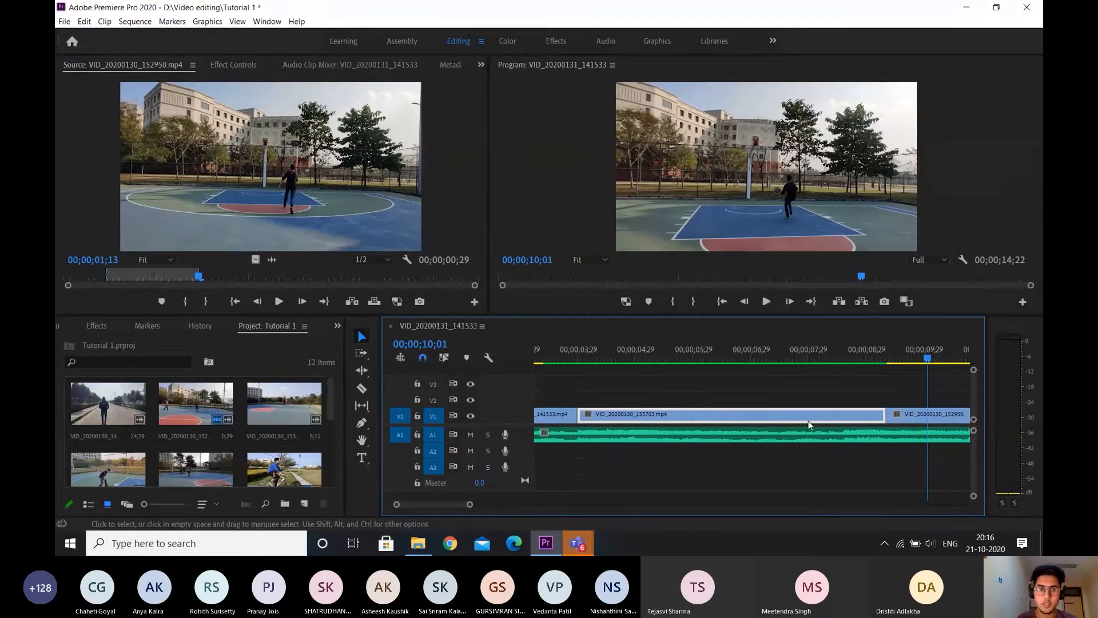
pyautogui.scroll(-4, 780, 431)
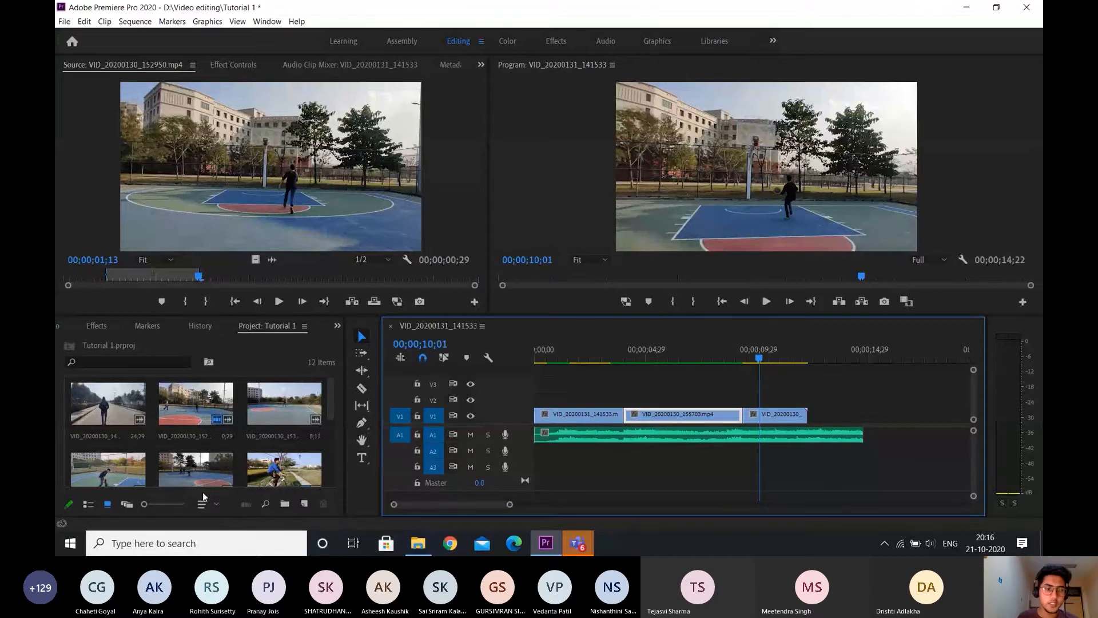
# - Import the video VID_20200130_152950 from the Videography Session folder into the project
pyautogui.doubleClick(241, 438)
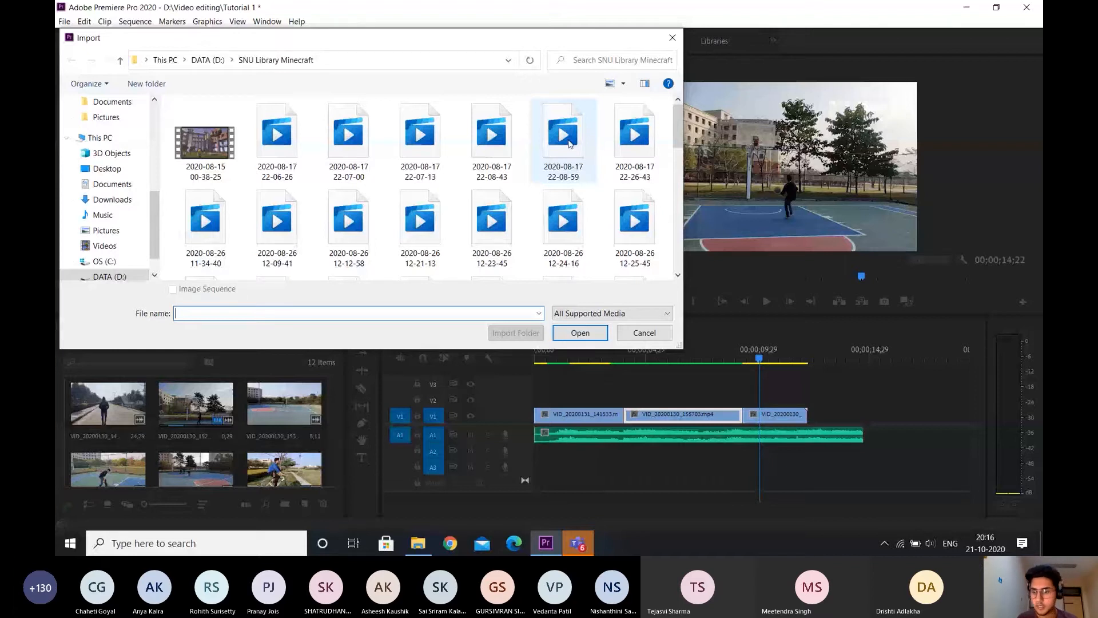
pyautogui.press('super+d')
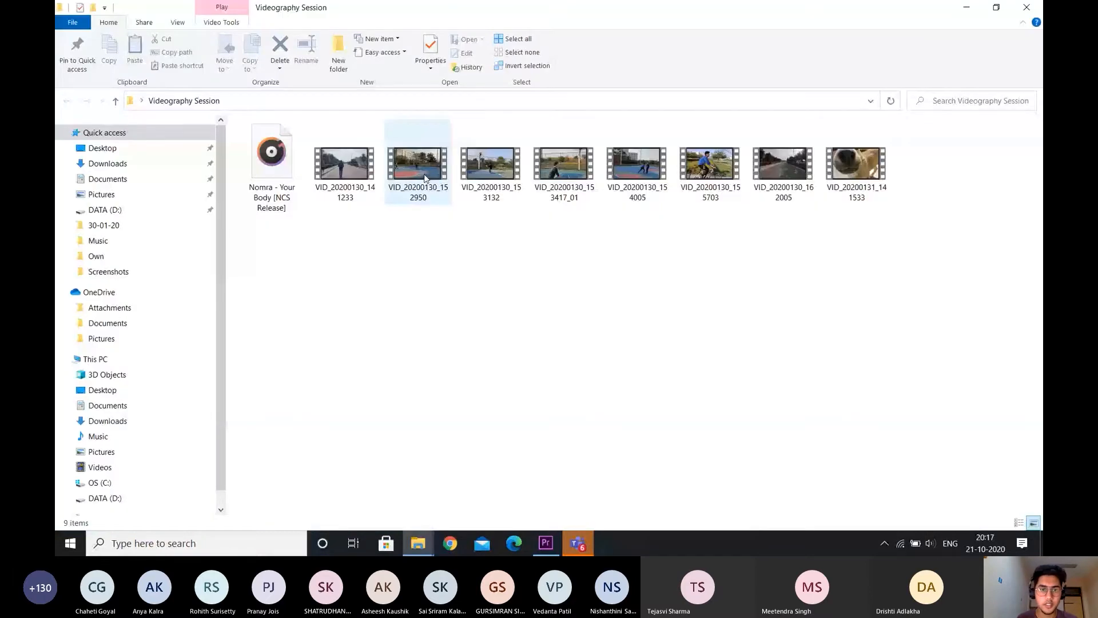
pyautogui.click(420, 166)
pyautogui.moveTo(416, 152); pyautogui.dragTo(231, 428)
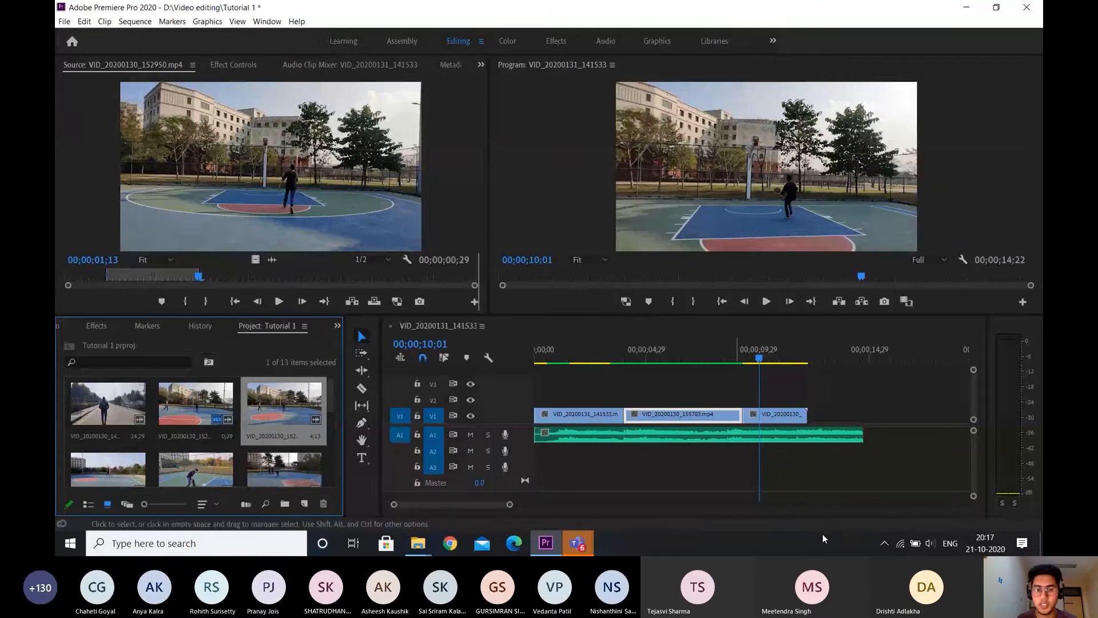
# - Find VID_20200130_154005.mp4 among the project items, open it in the Source Monitor and scrub it to 00;00;10;13
pyautogui.scroll(-2, 217, 427)
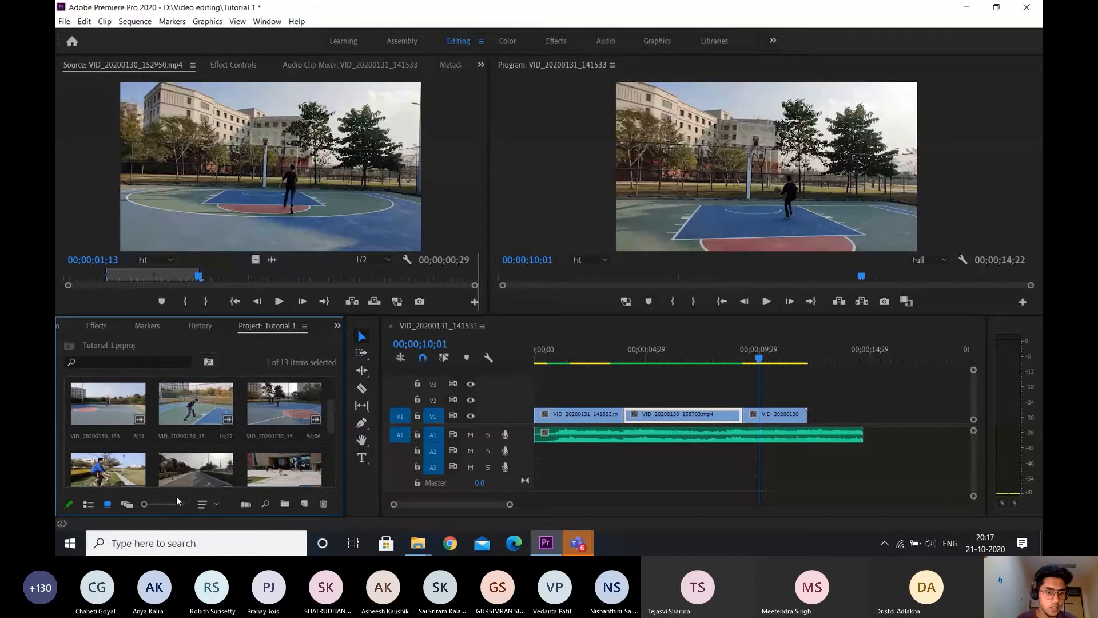
pyautogui.scroll(-2, 203, 471)
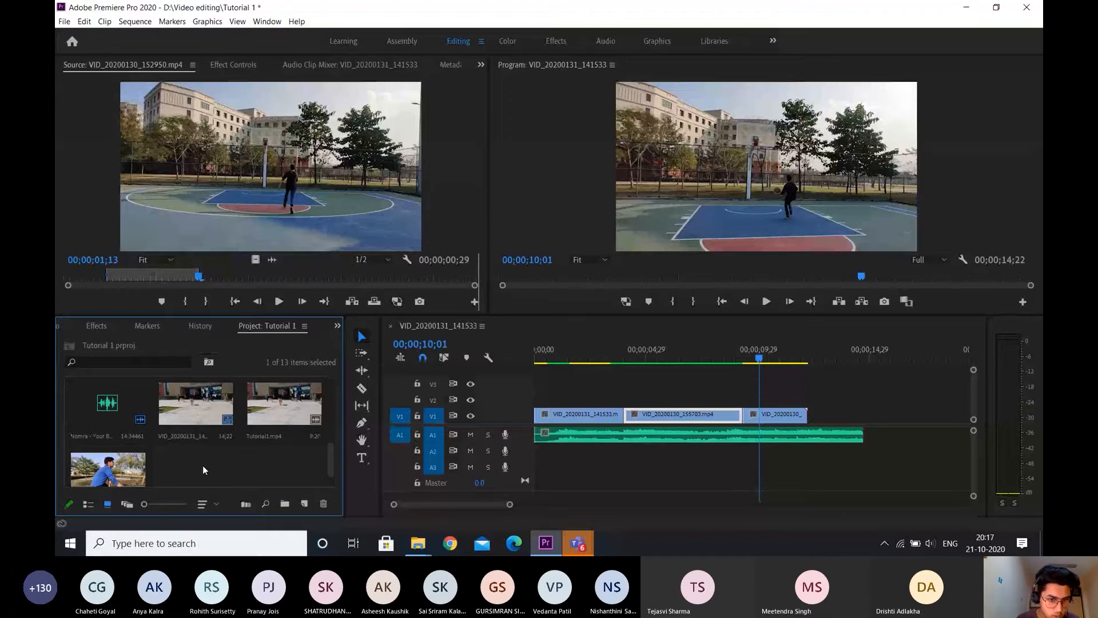
pyautogui.scroll(2, 203, 465)
pyautogui.doubleClick(286, 403)
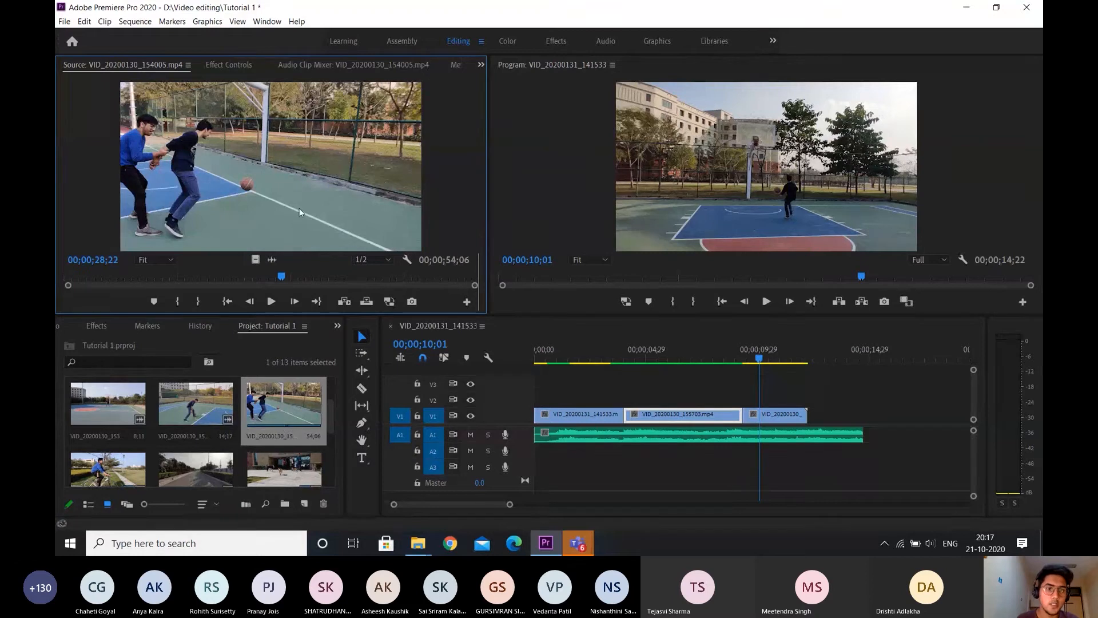
pyautogui.moveTo(172, 276); pyautogui.dragTo(158, 277)
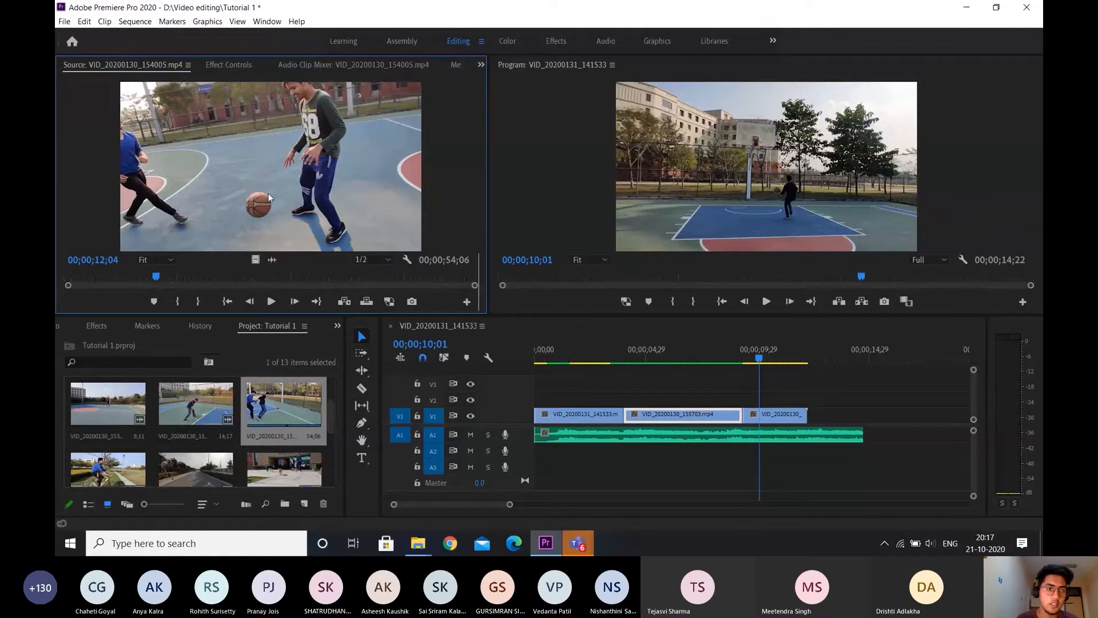
pyautogui.moveTo(131, 278); pyautogui.dragTo(143, 277)
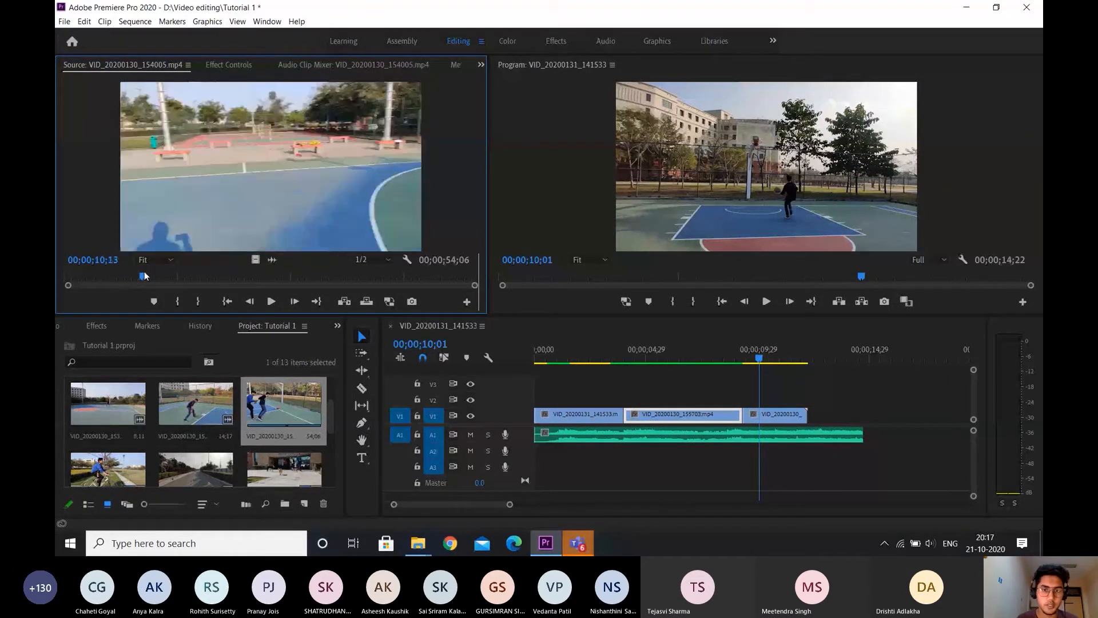
# - Step the sequence in the Program Monitor back two frames to 00;00;09;29
pyautogui.click(851, 144)
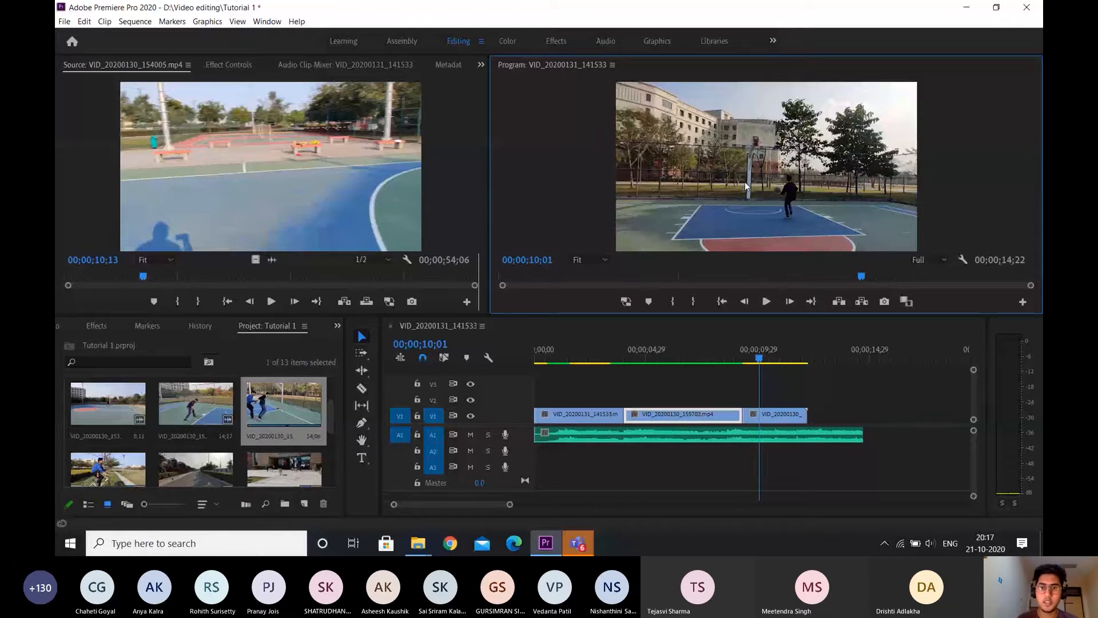
pyautogui.press('Left')
pyautogui.press('Left')
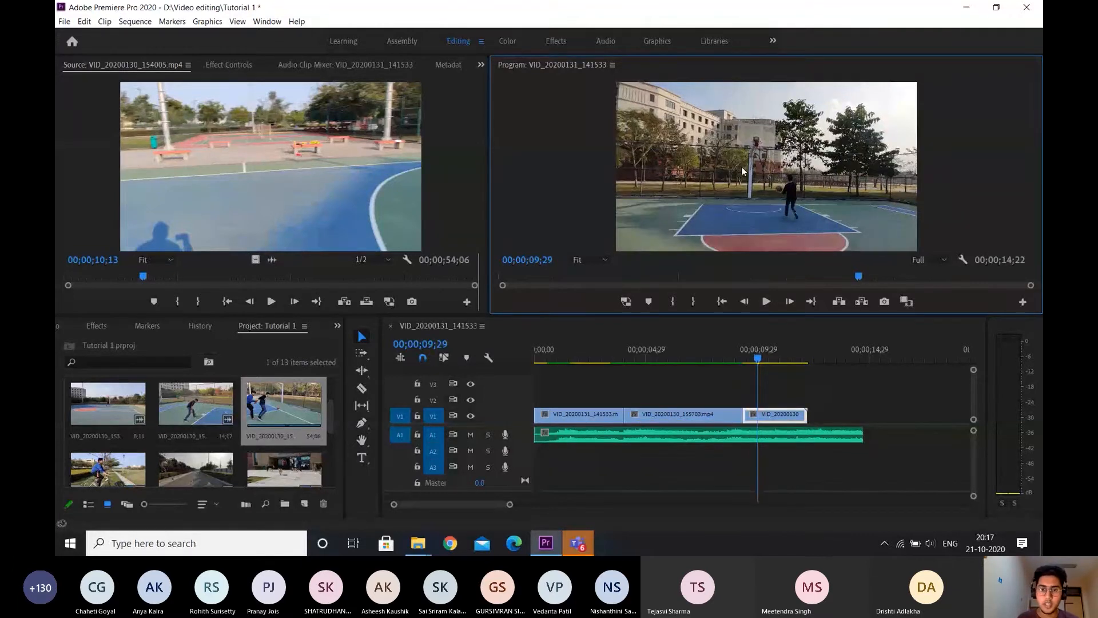
# - Move the sequence playhead to 00;00;02;24 within the first clip and dismiss the floating meeting window
pyautogui.click(598, 358)
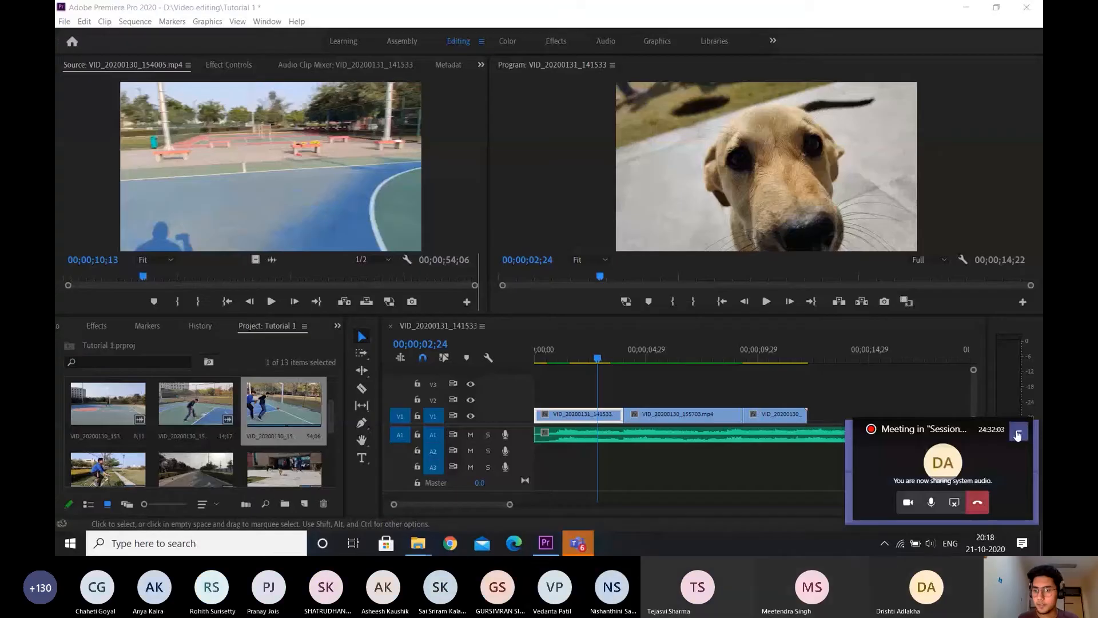
pyautogui.click(1018, 436)
pyautogui.click(1028, 491)
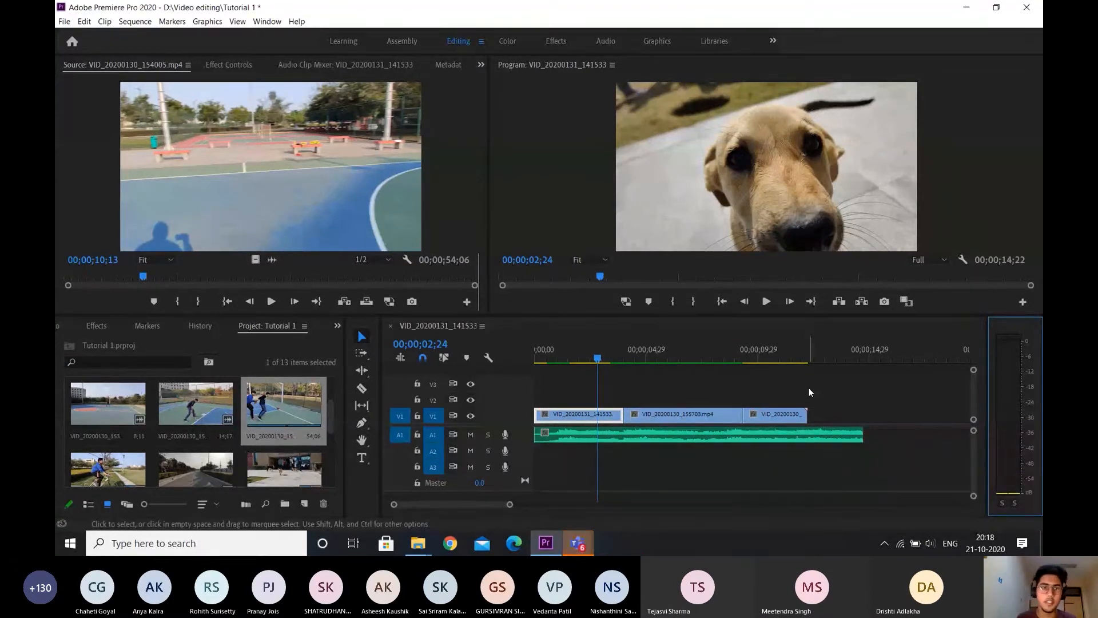
# - Select the music clip on A1 and play the sequence from 00;00;00;24 to hear it at its original speed
pyautogui.click(668, 438)
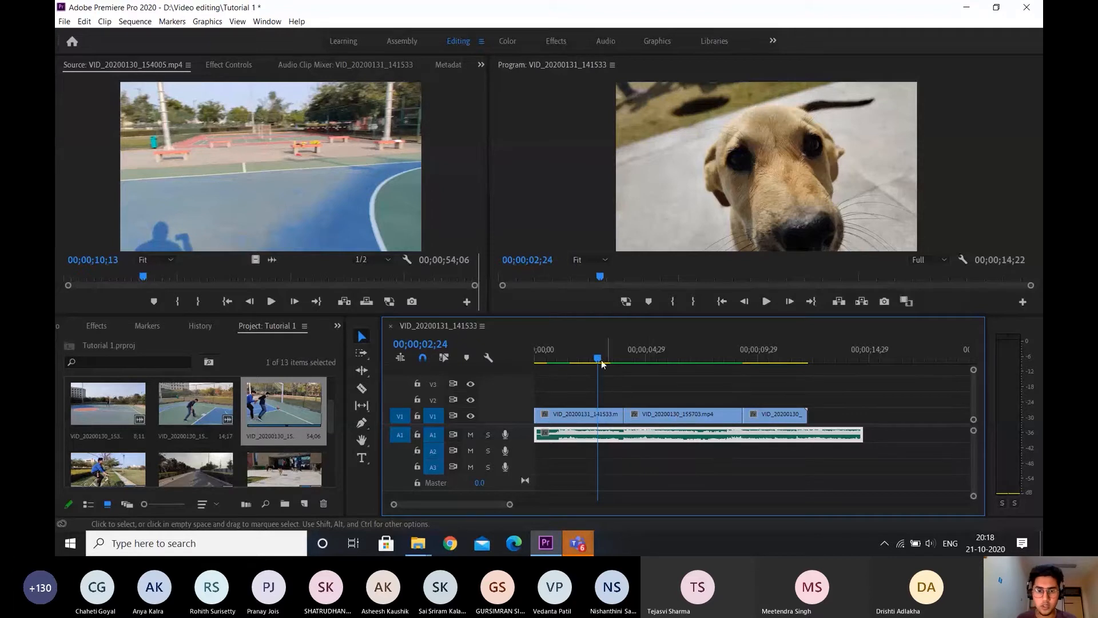
pyautogui.click(585, 357)
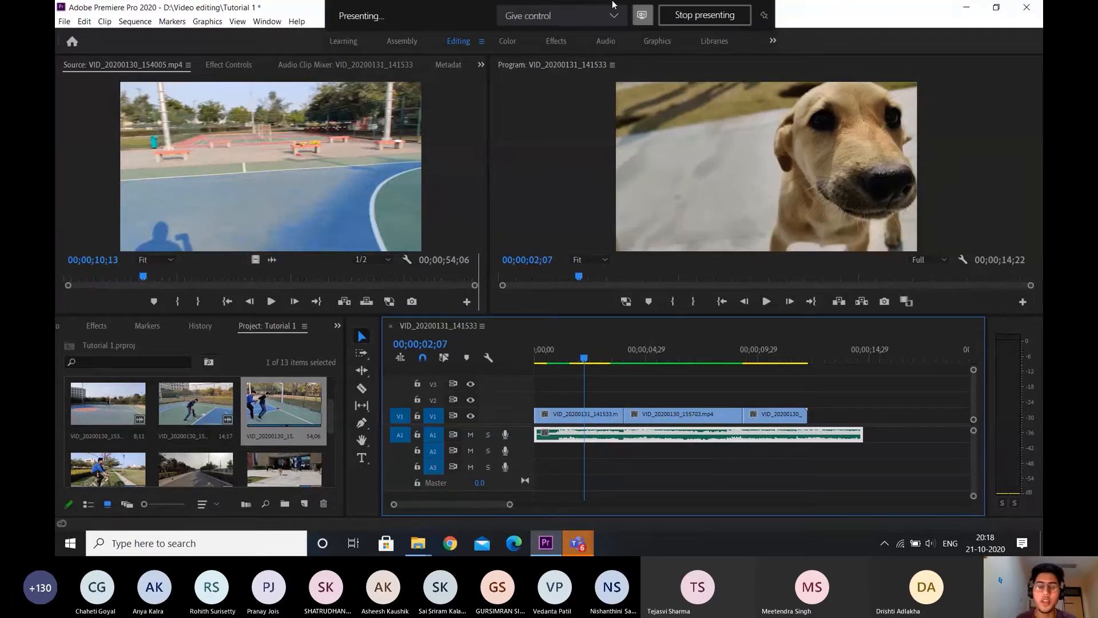
pyautogui.click(555, 348)
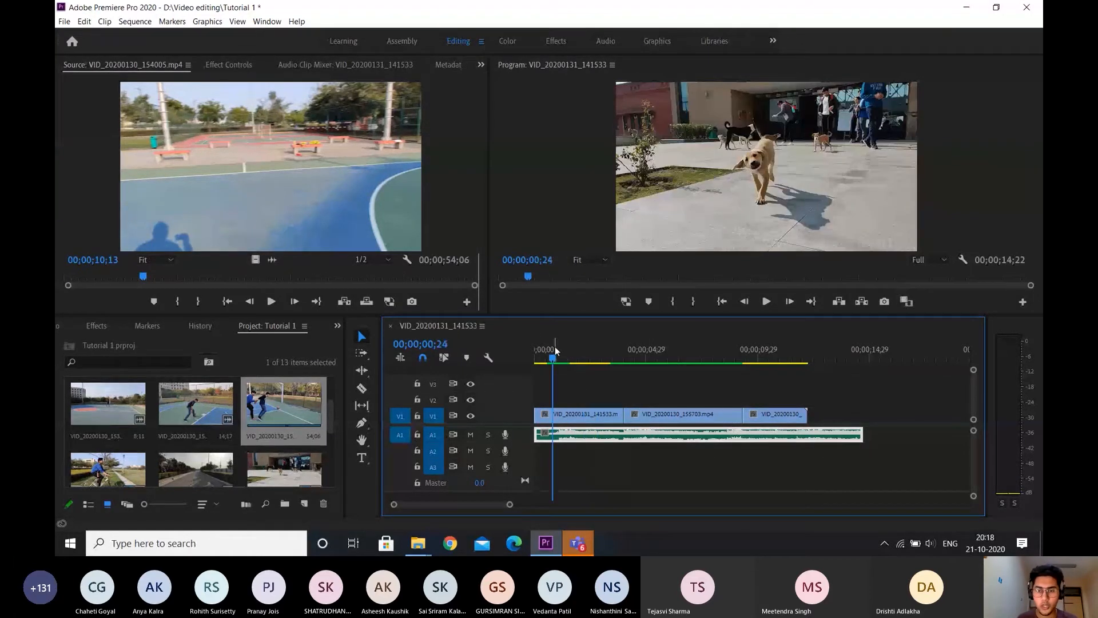
pyautogui.press('space')
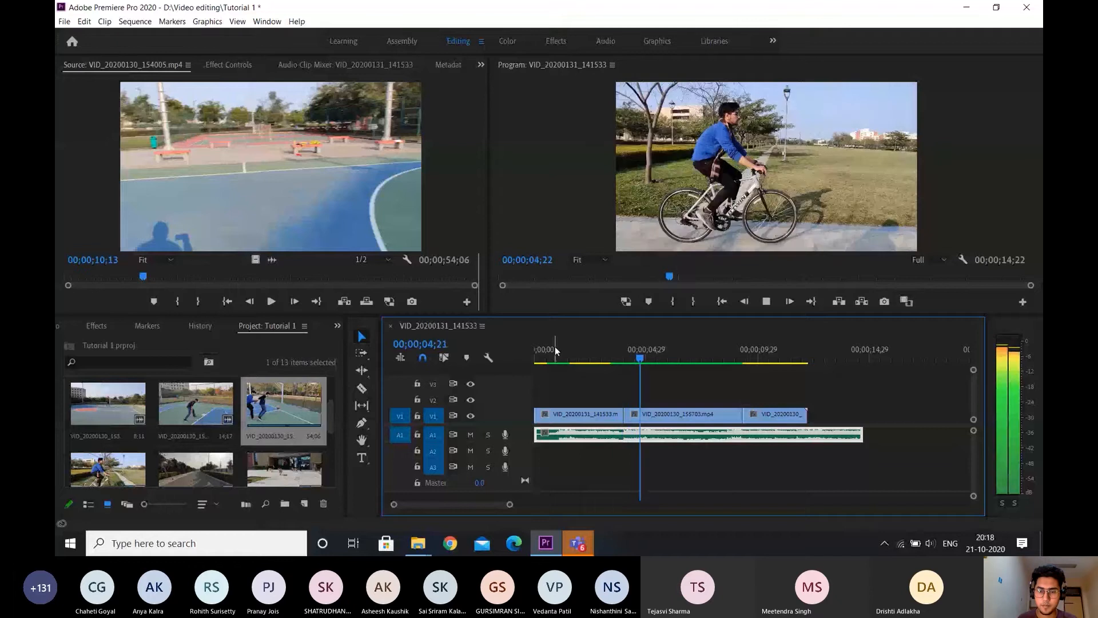
pyautogui.press('space')
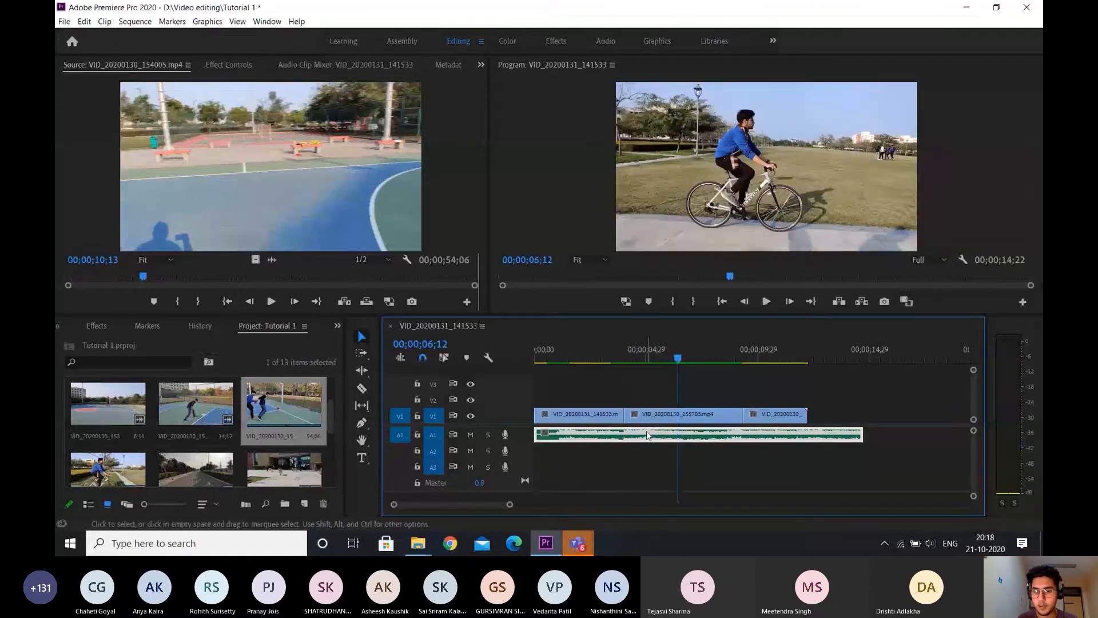
# - Set the speed of the music clip on A1 to 120%
pyautogui.rightClick(647, 436)
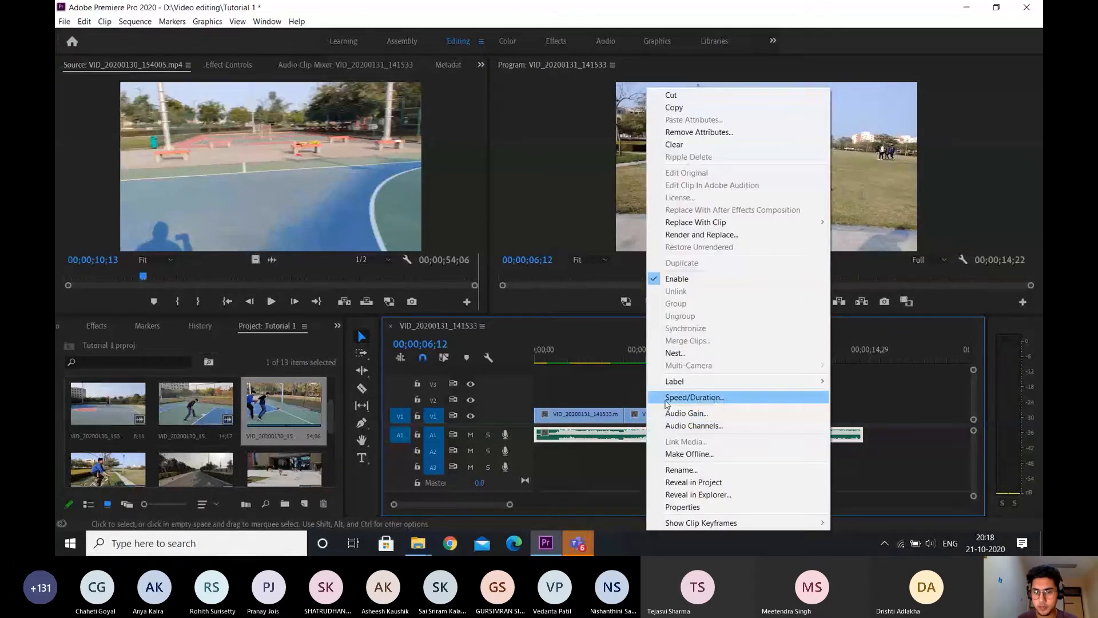
pyautogui.click(666, 401)
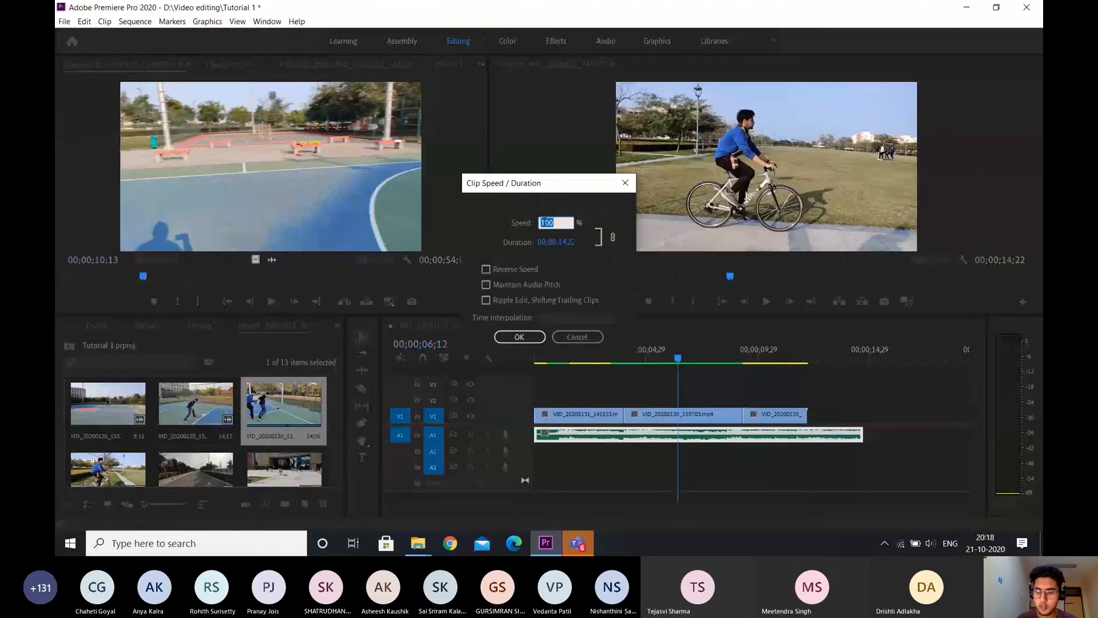
pyautogui.write('120')
pyautogui.press('Return')
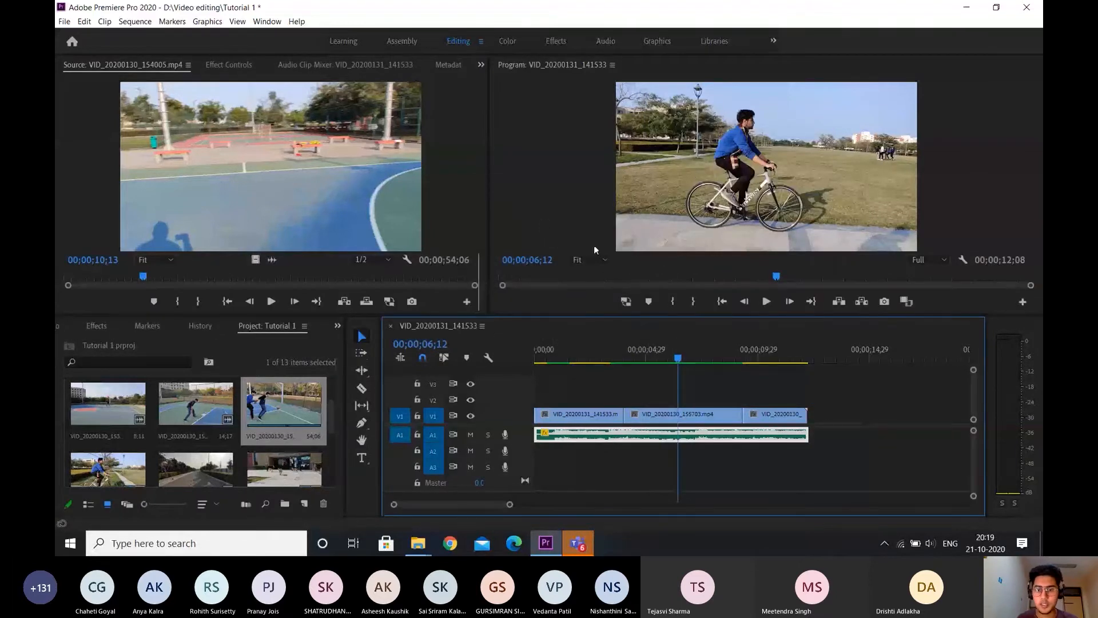
# - Play the sequence from within the first clip to hear the sped-up music, and stop during the second clip
pyautogui.click(568, 362)
pyautogui.press('space')
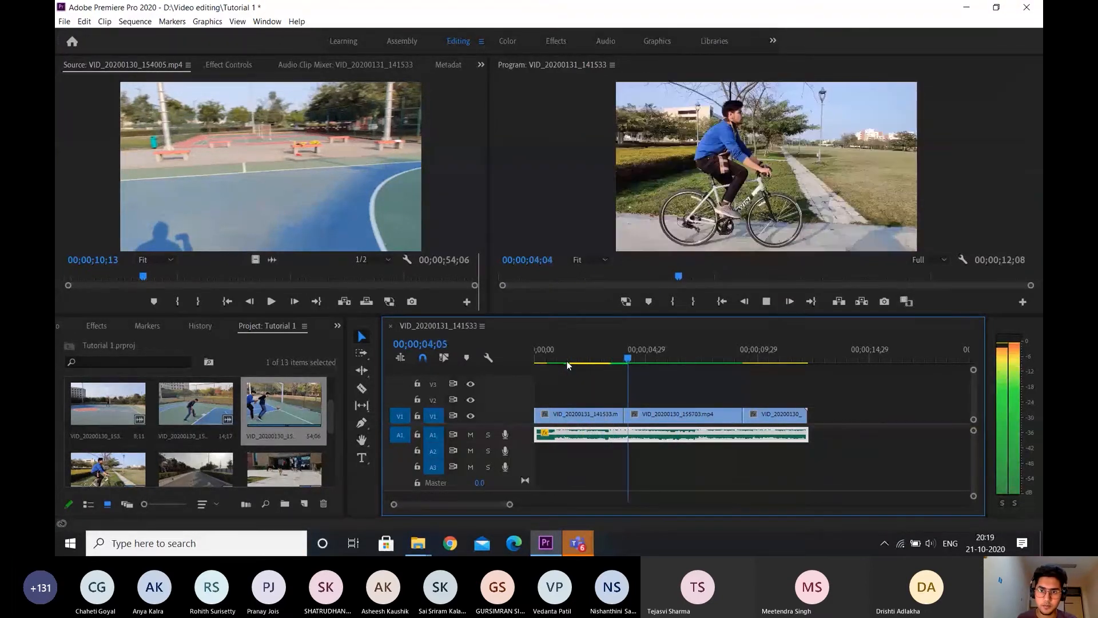
pyautogui.press('space')
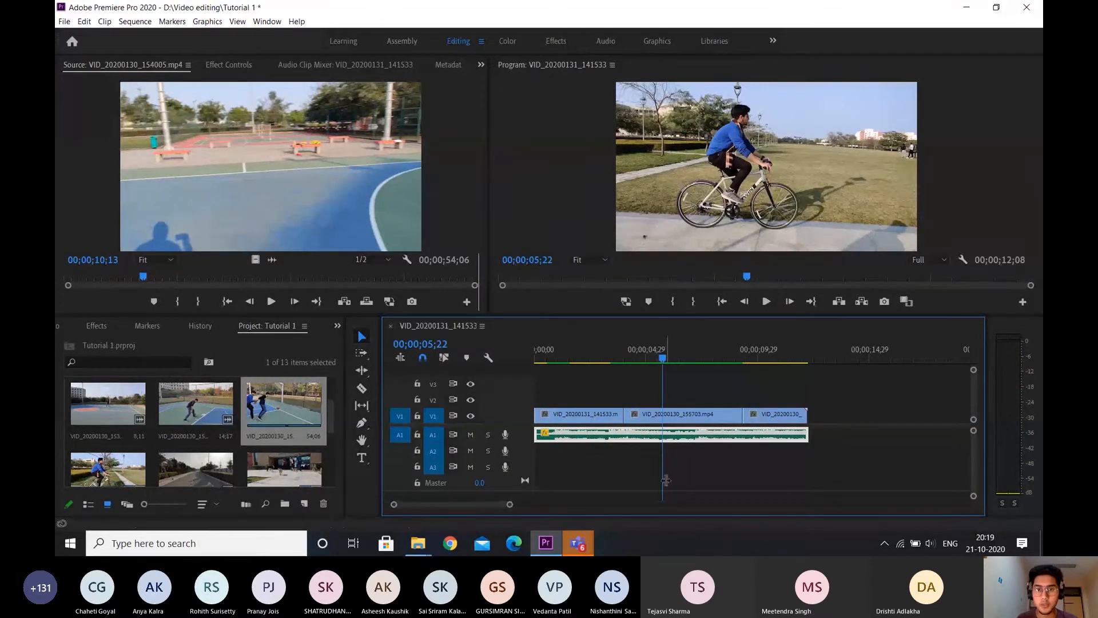
# - Switch to the Effects workspace, search the effects for "pitch" and apply the non-obsolete Pitch Shifter to the music clip on A1
pyautogui.click(556, 41)
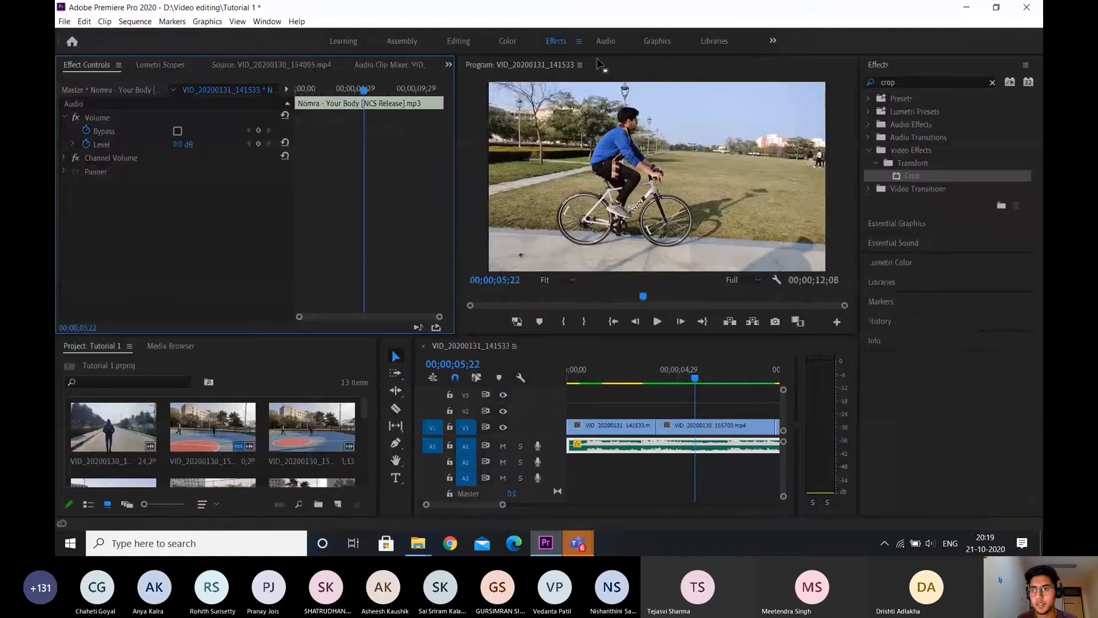
pyautogui.click(912, 80)
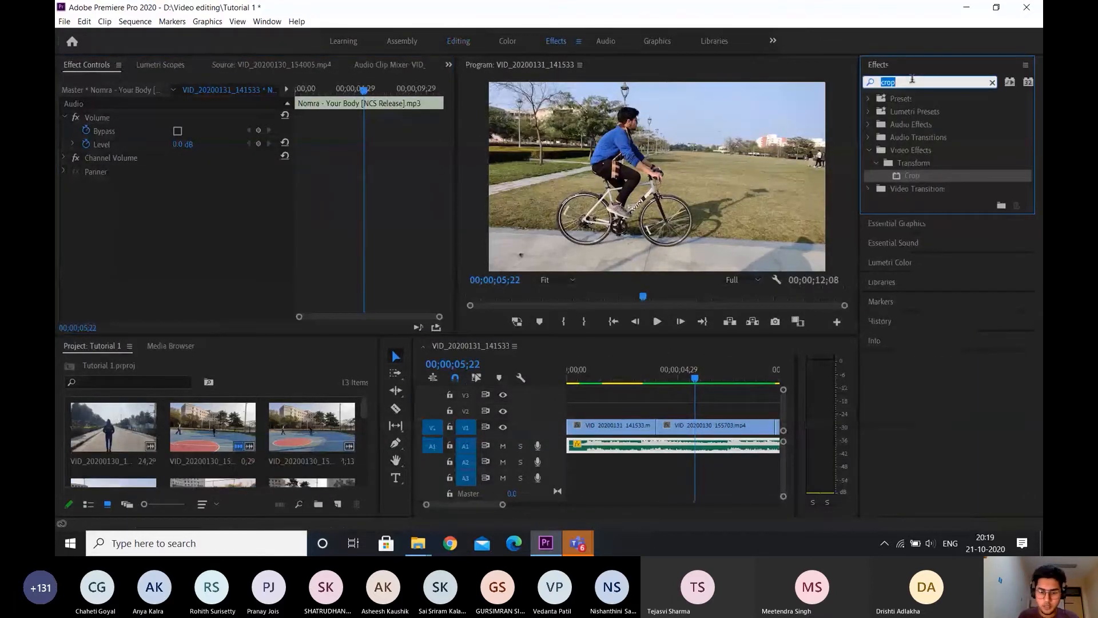
pyautogui.write('pitc')
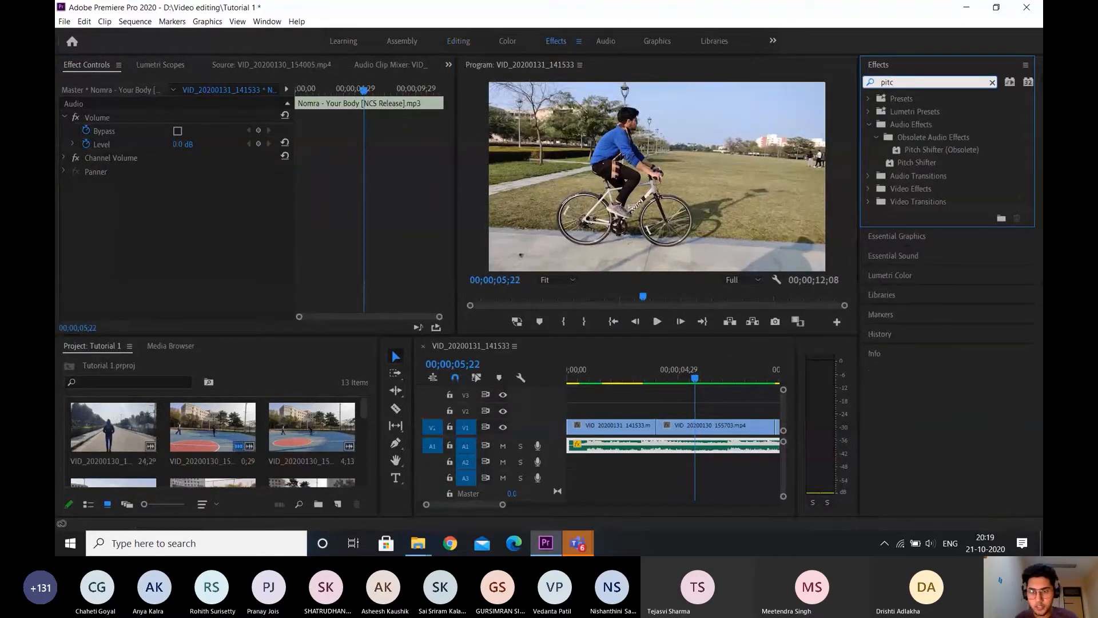
pyautogui.write('h')
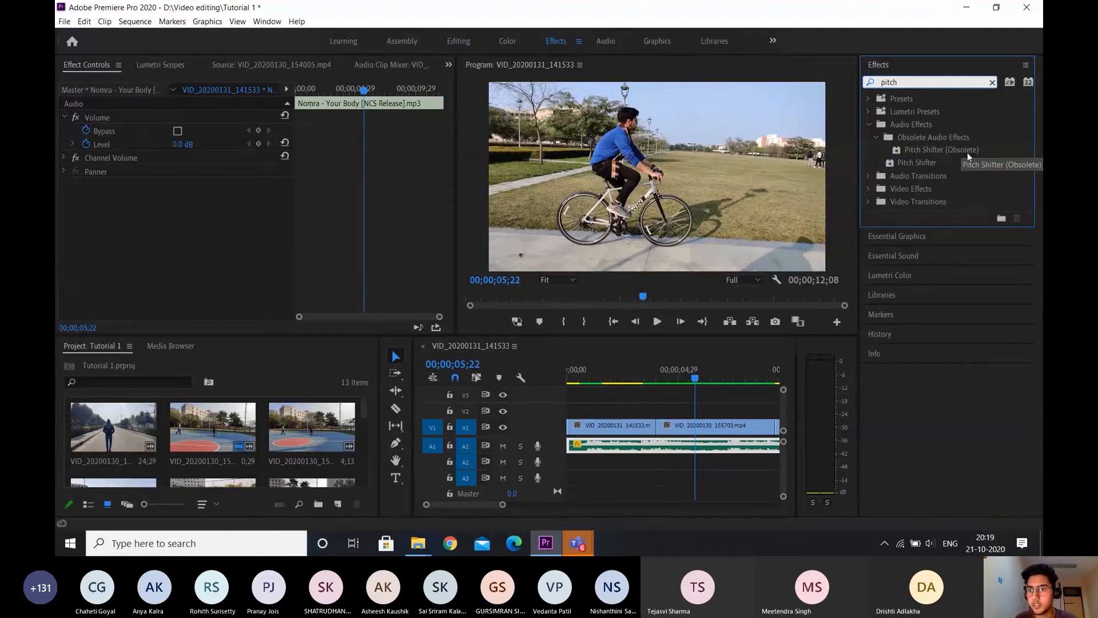
pyautogui.click(928, 163)
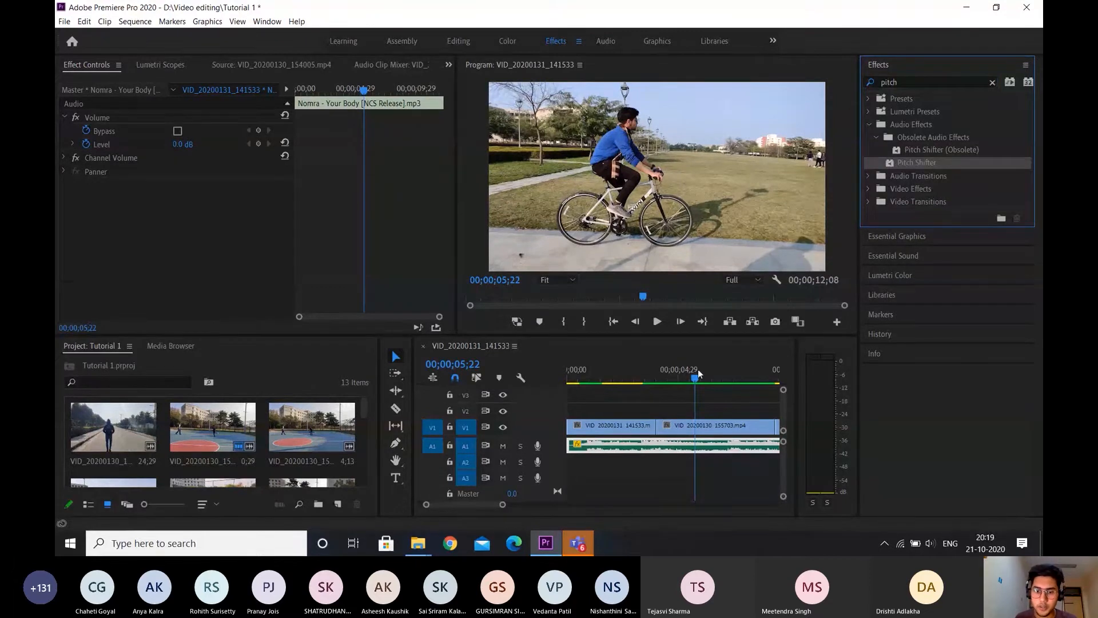
pyautogui.moveTo(699, 374); pyautogui.dragTo(669, 452)
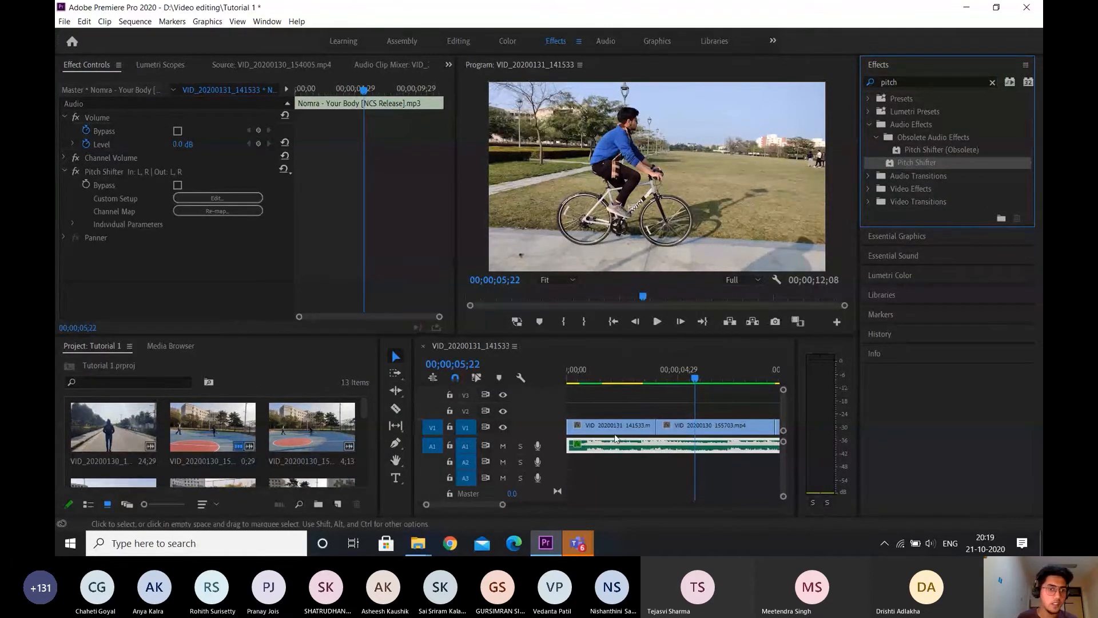
# - Set the Pitch Shifter's semi-tones to -5 in its custom setup and close the effect editor
pyautogui.click(630, 459)
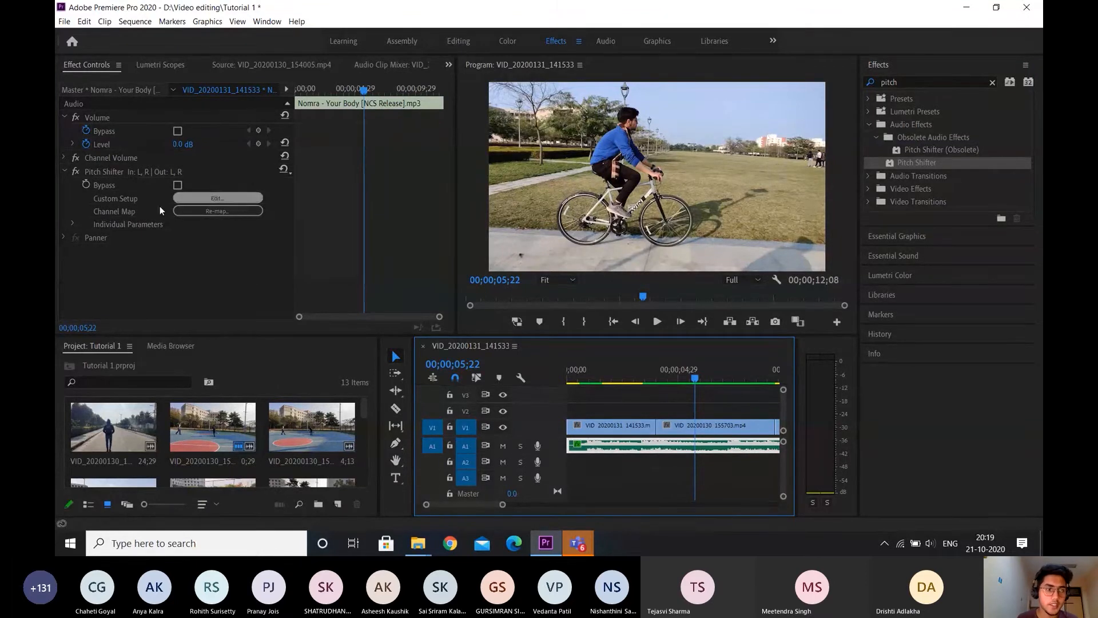
pyautogui.click(194, 198)
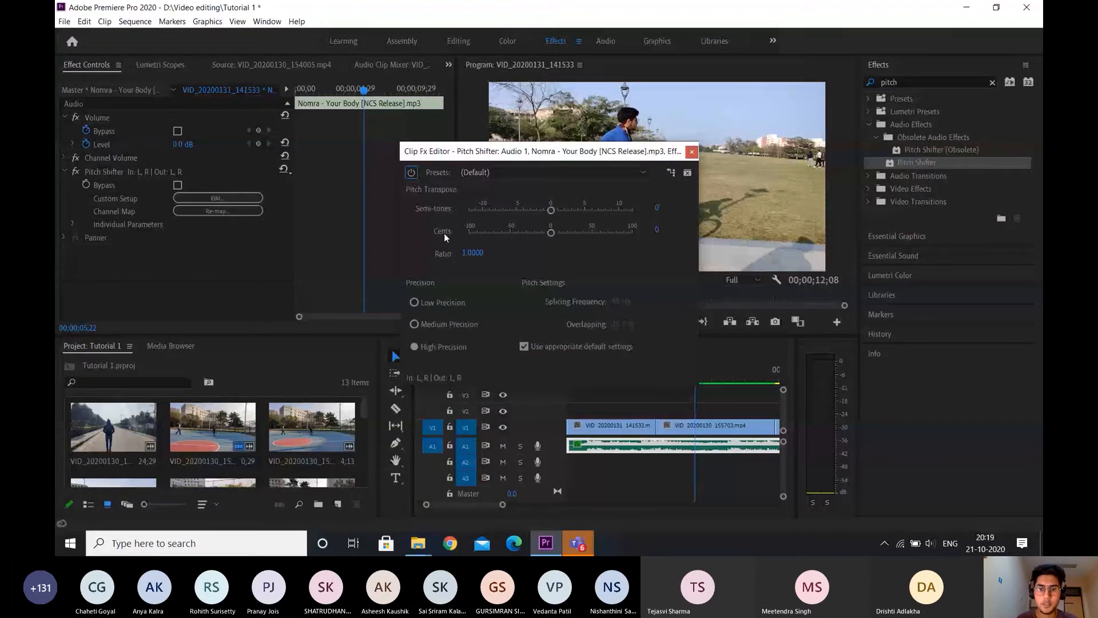
pyautogui.press('Tab')
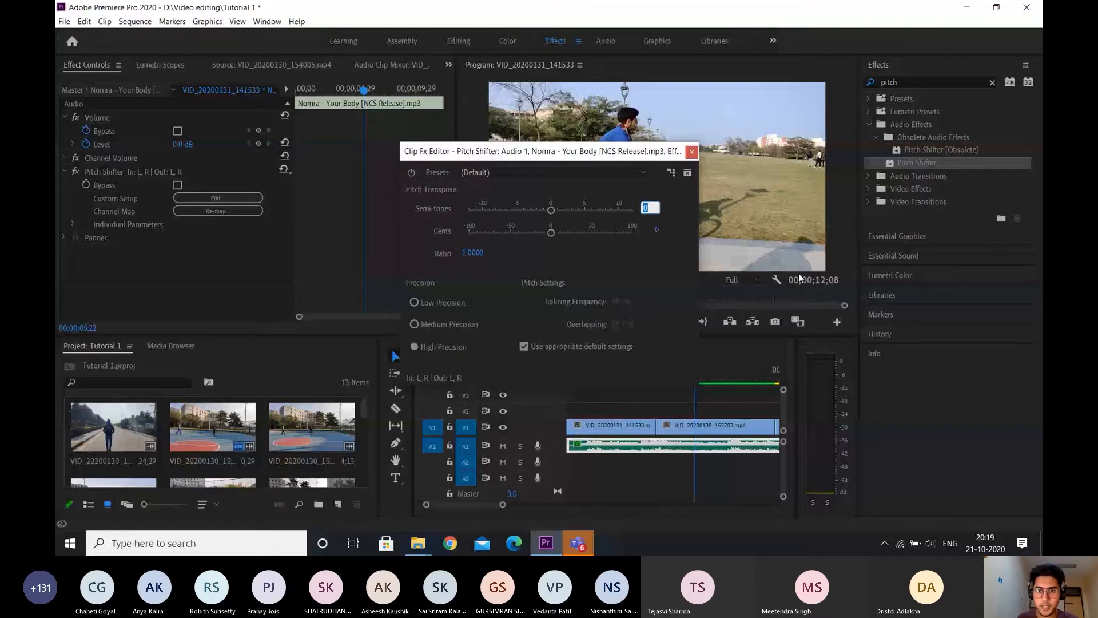
pyautogui.press('Escape')
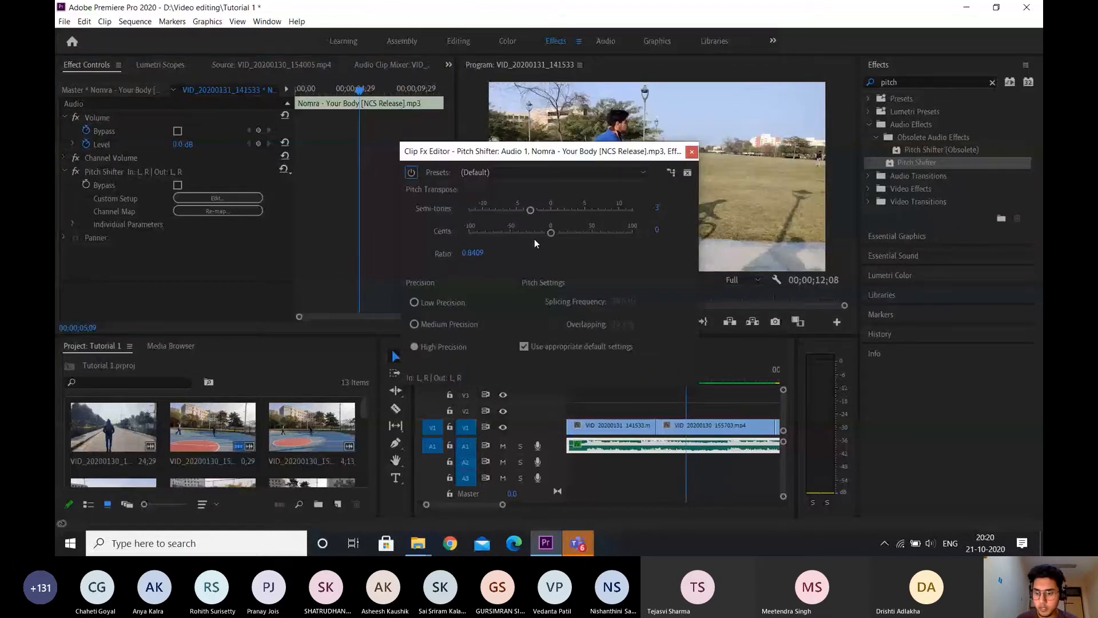
pyautogui.click(656, 209)
pyautogui.write('-5')
pyautogui.press('Return')
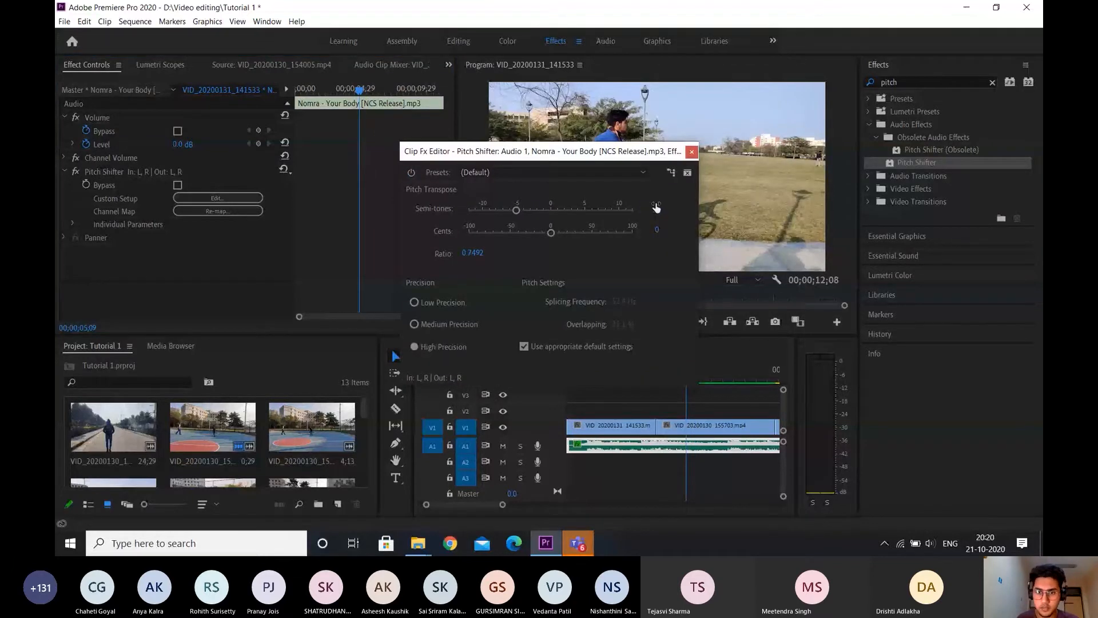
pyautogui.click(692, 152)
# - Play the sequence from near its start to hear the music with the lowered pitch
pyautogui.click(579, 378)
pyautogui.press('space')
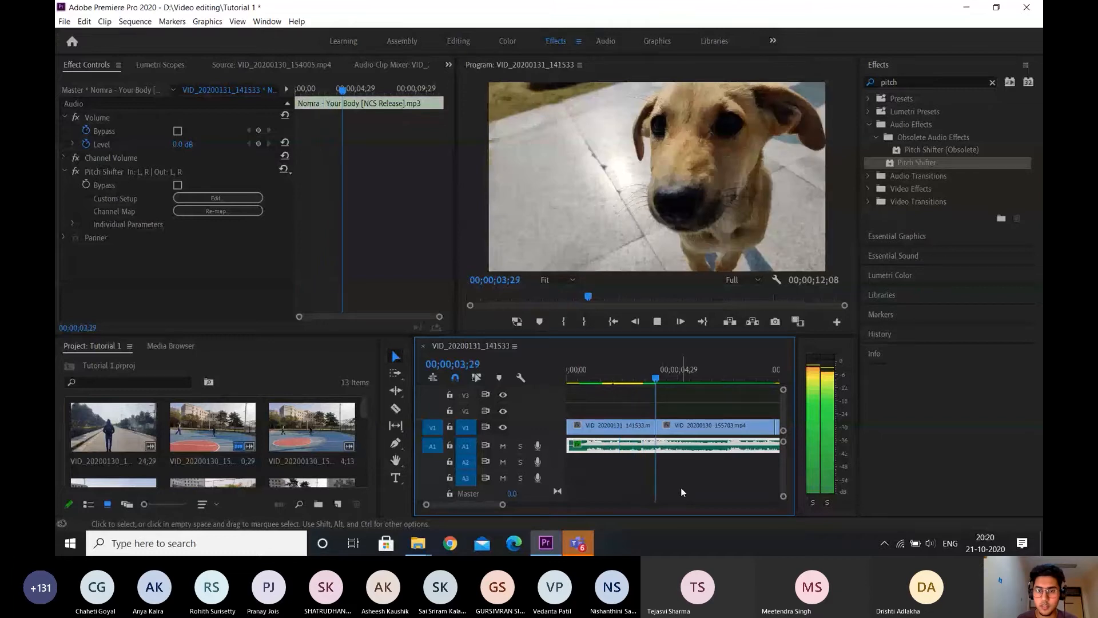
pyautogui.press('space')
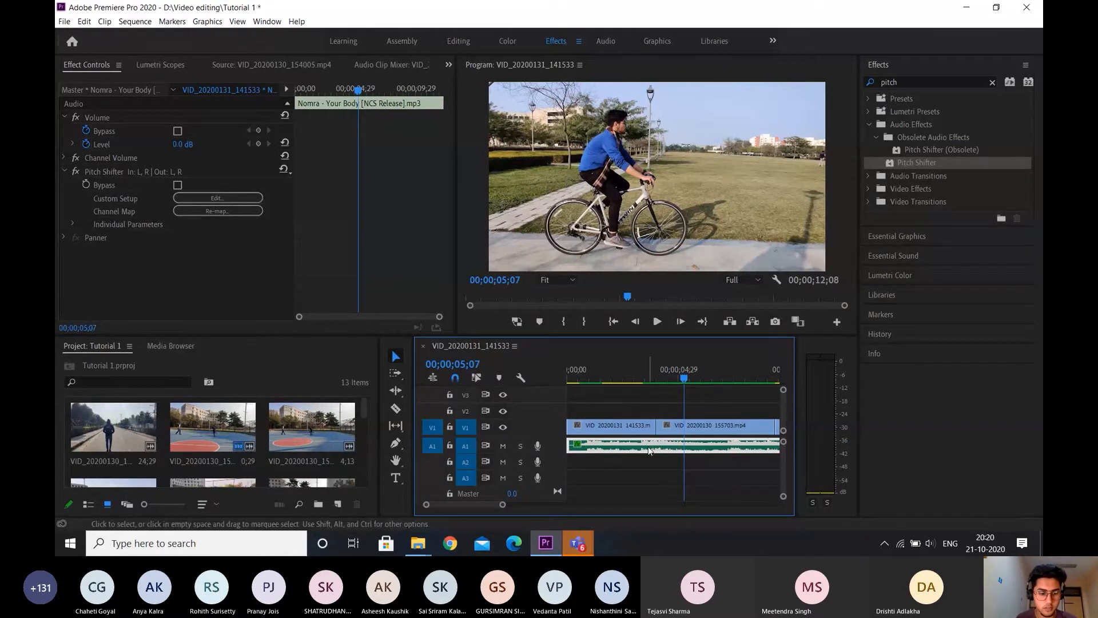
# - Undo the Pitch Shifter effect and the speed change on the music clip
pyautogui.hotkey('ctrl', 'z')
pyautogui.hotkey('ctrl', 'z')
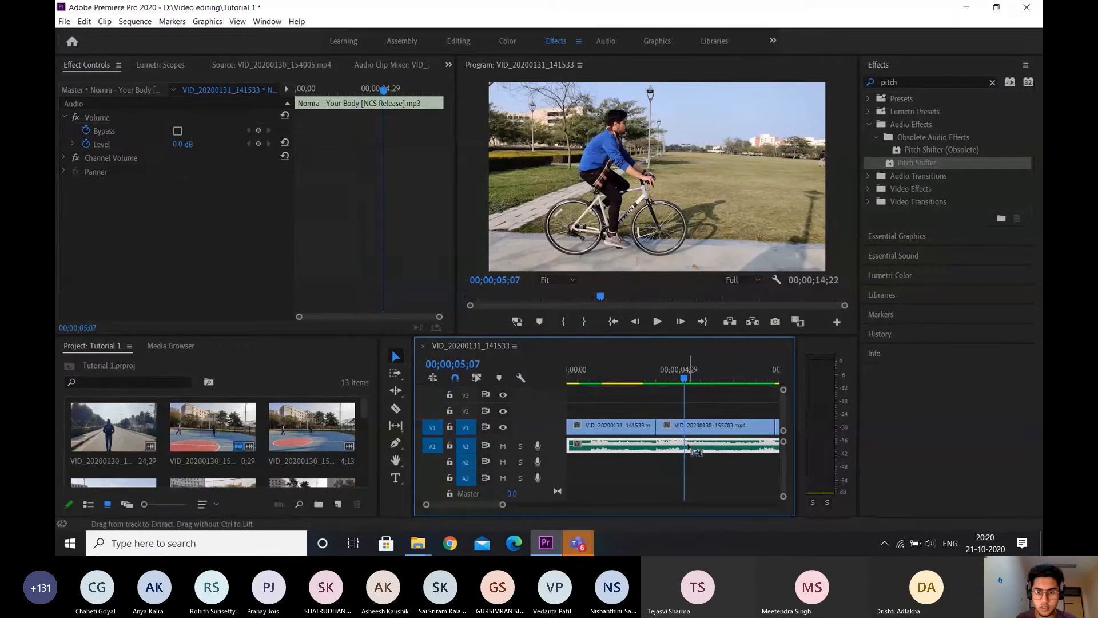
pyautogui.scroll(-3, 689, 448)
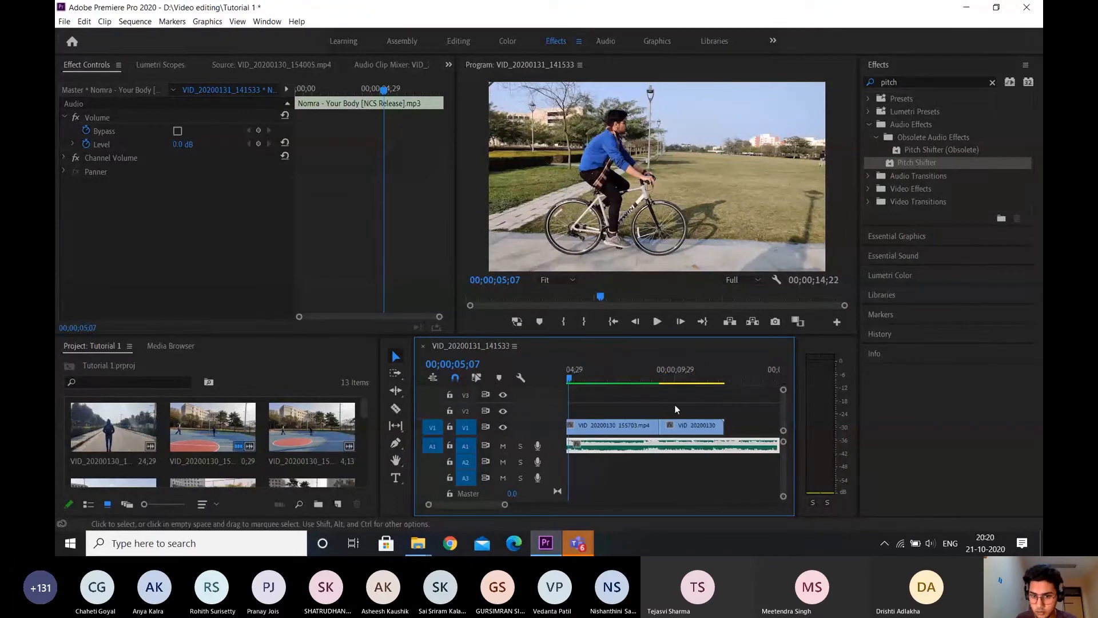
pyautogui.rightClick(651, 447)
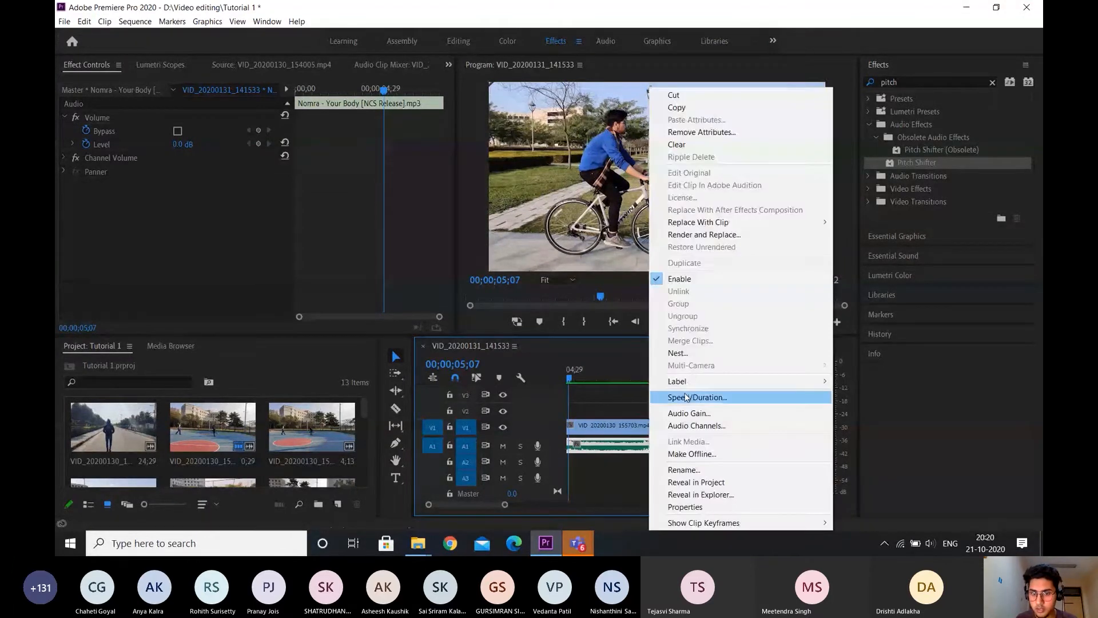
pyautogui.click(691, 397)
pyautogui.click(630, 183)
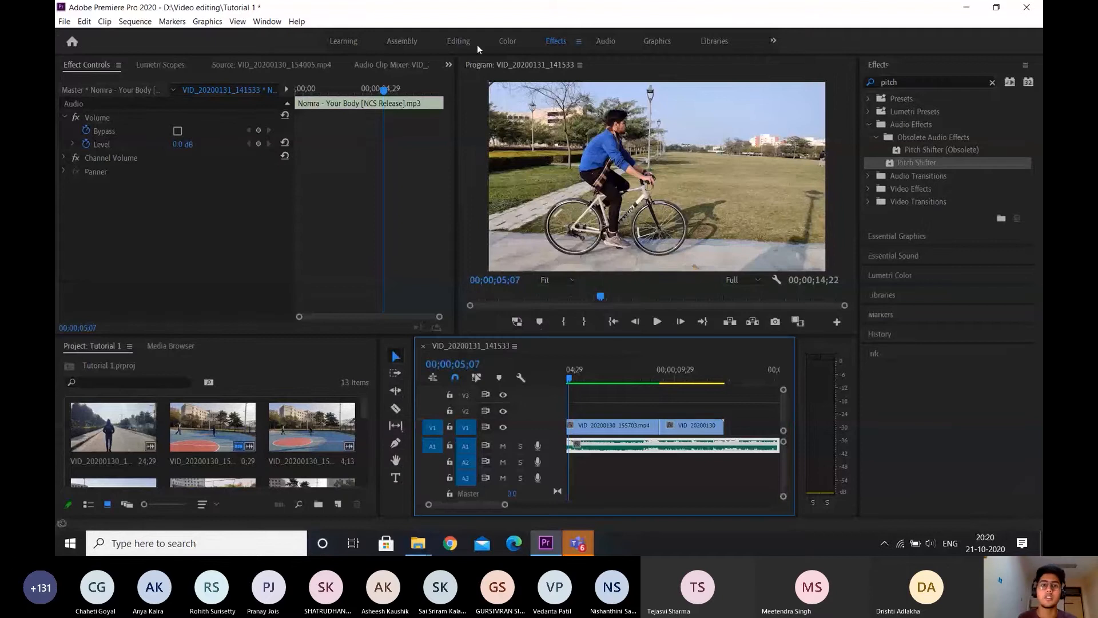
# - Return to the Editing workspace and move the first clip, VID_20200131_141533.mp4, from V1 up to V2
pyautogui.click(459, 42)
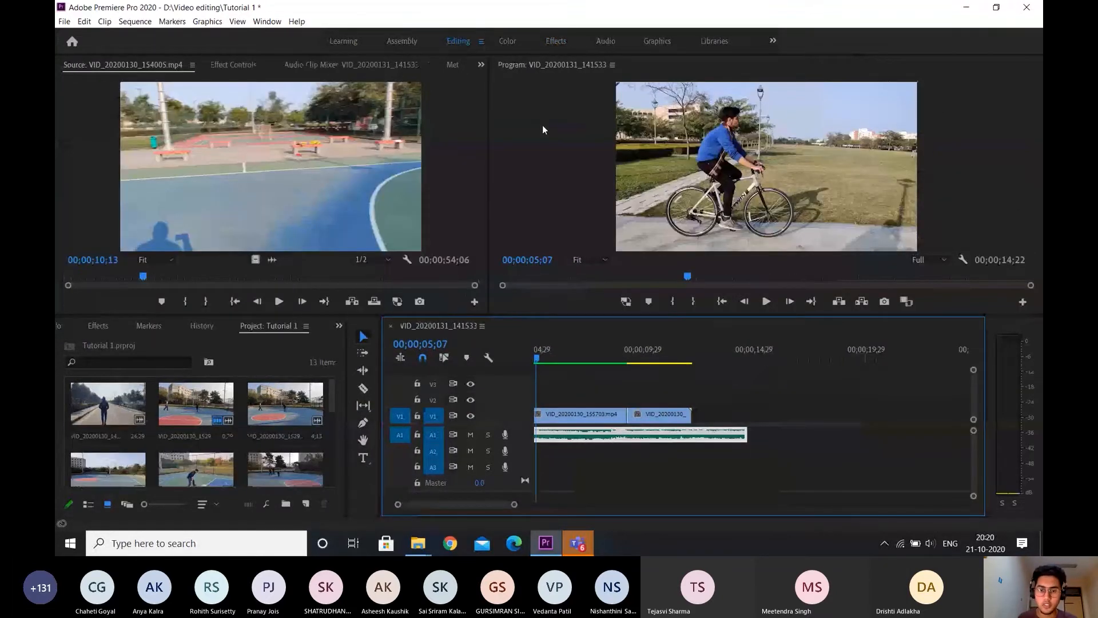
pyautogui.scroll(3, 747, 469)
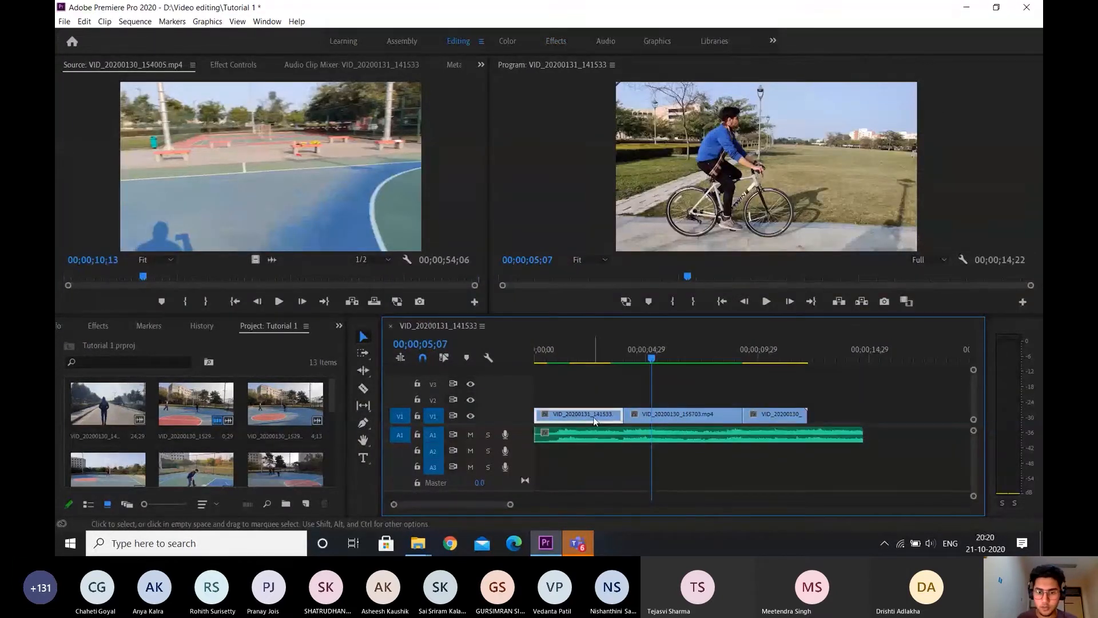
pyautogui.moveTo(566, 406); pyautogui.dragTo(566, 398)
# - Extend the end of VID_20200131_141533.mp4 on V2 so it overlaps the start of VID_20200130_155703.mp4 on V1
pyautogui.scroll(3, 669, 389)
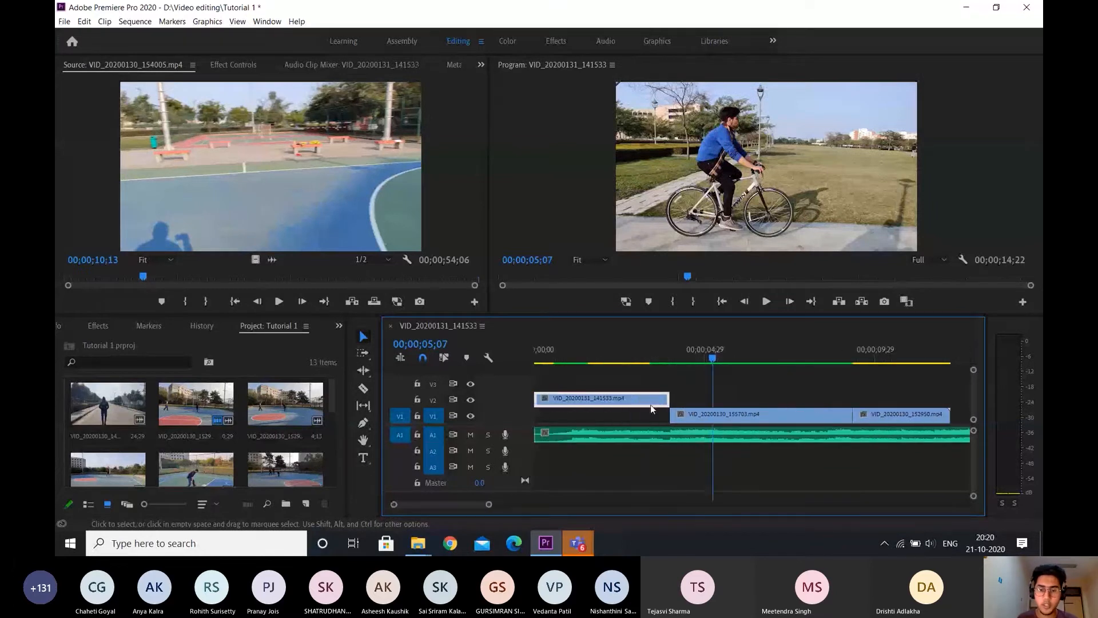
pyautogui.moveTo(674, 391); pyautogui.dragTo(695, 389)
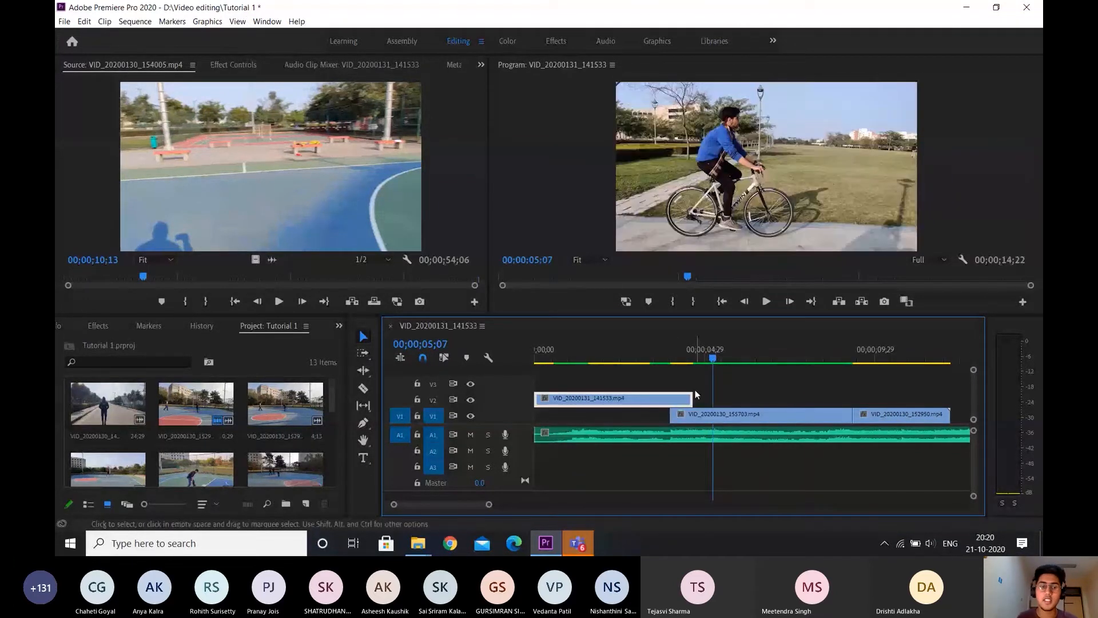
pyautogui.click(583, 359)
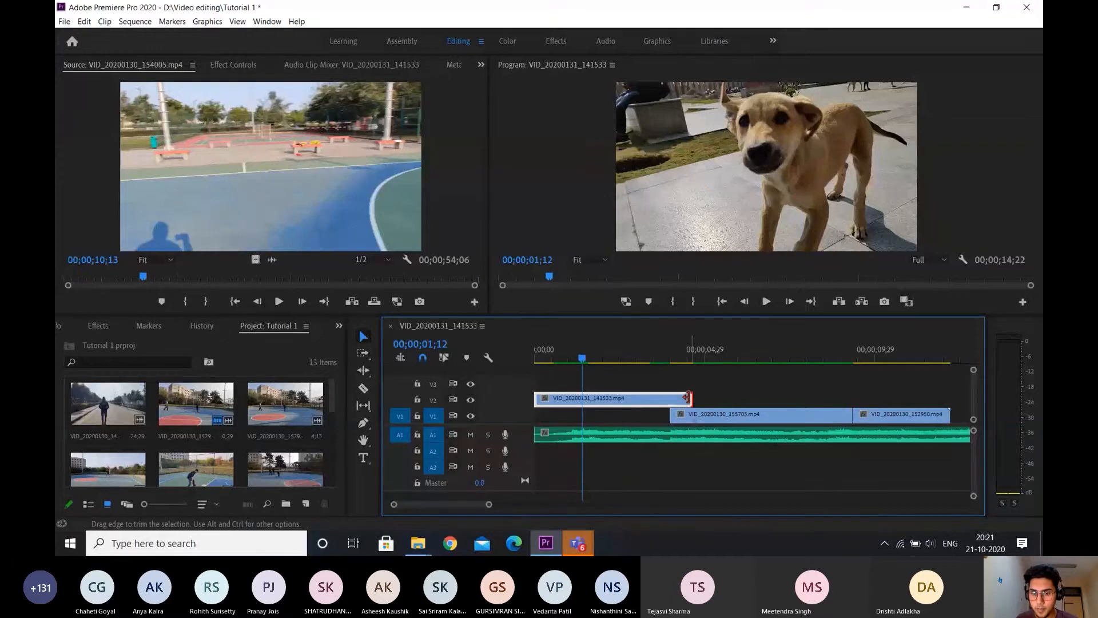
pyautogui.moveTo(691, 399); pyautogui.dragTo(695, 399)
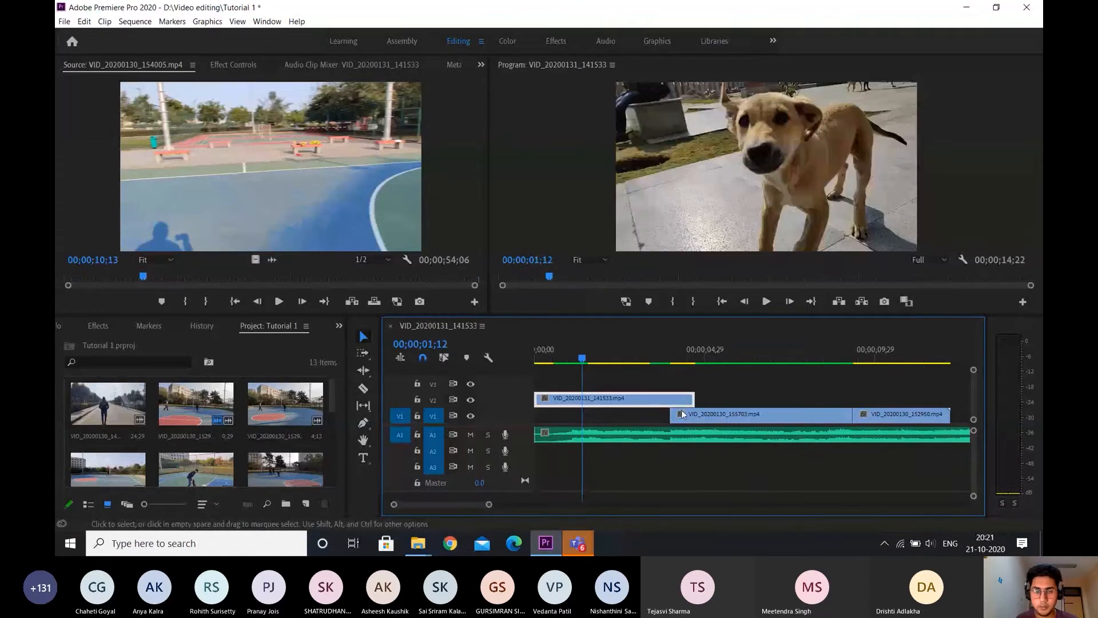
# - Add an Opacity keyframe to VID_20200131_141533.mp4 on V2 at 00;00;04;00, where its overlap with the V1 clip begins
pyautogui.moveTo(674, 357)
pyautogui.mouseDown()
pyautogui.moveTo(691, 359)
pyautogui.moveTo(662, 355)
pyautogui.mouseUp()
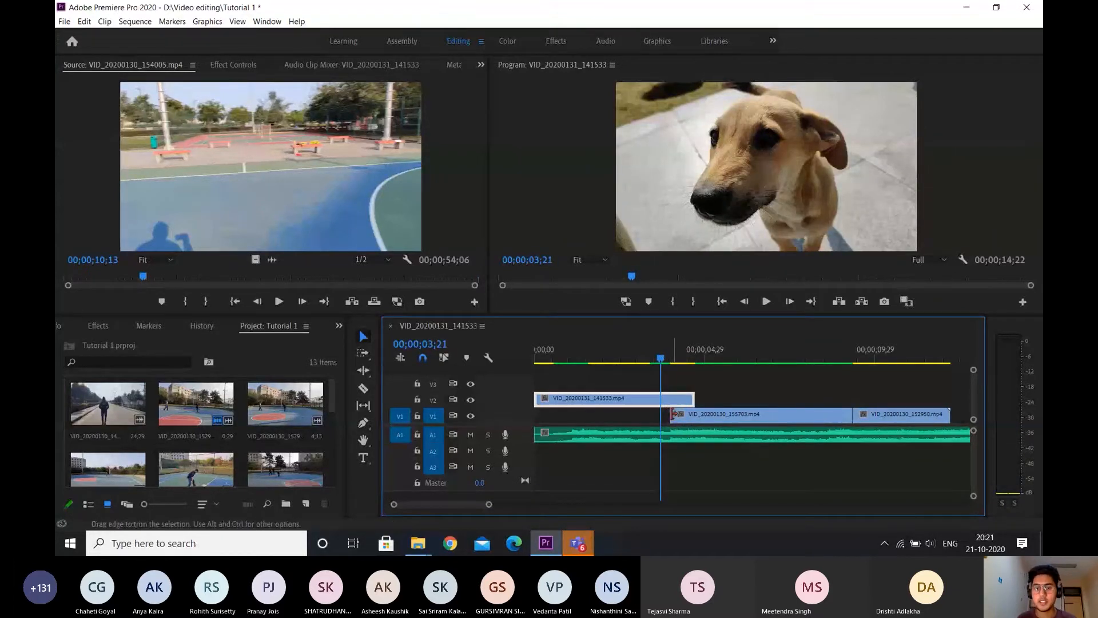
pyautogui.click(673, 359)
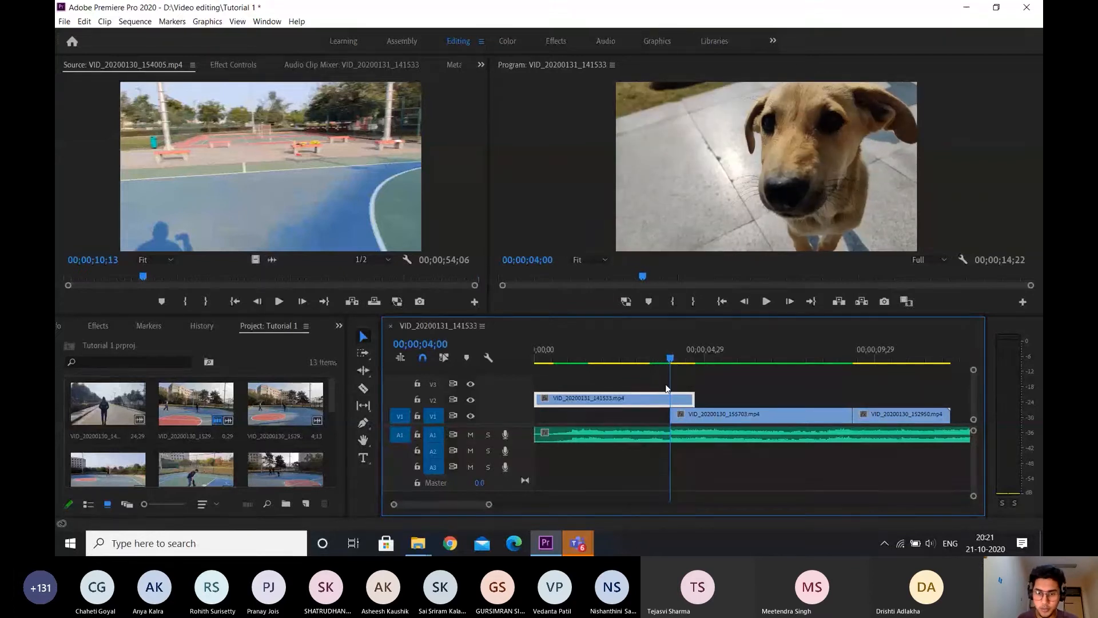
pyautogui.scroll(7, 668, 390)
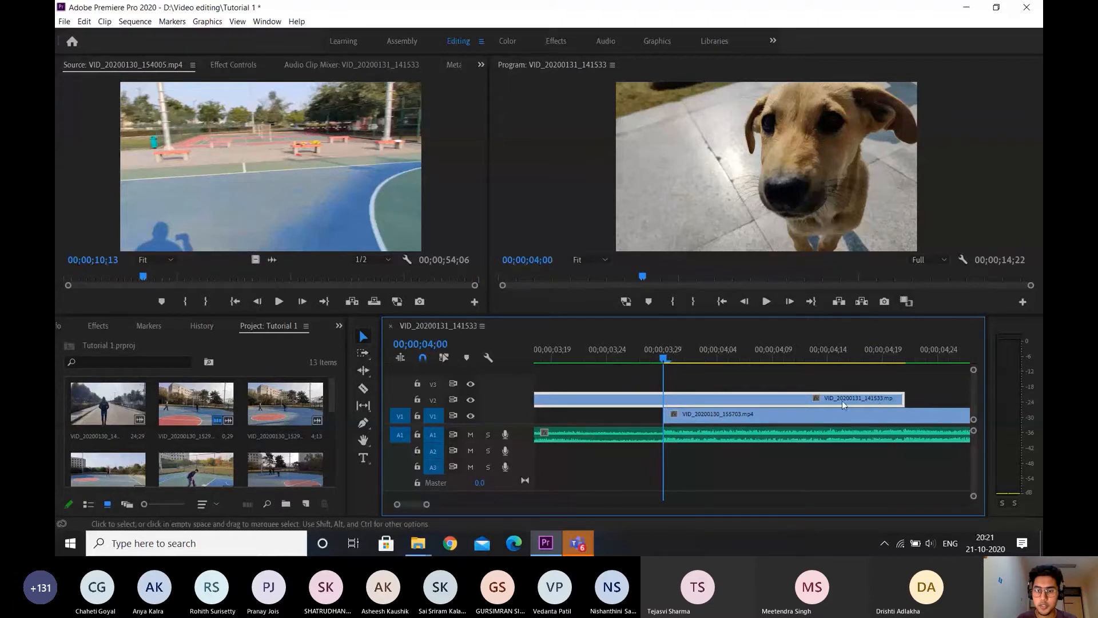
pyautogui.click(905, 352)
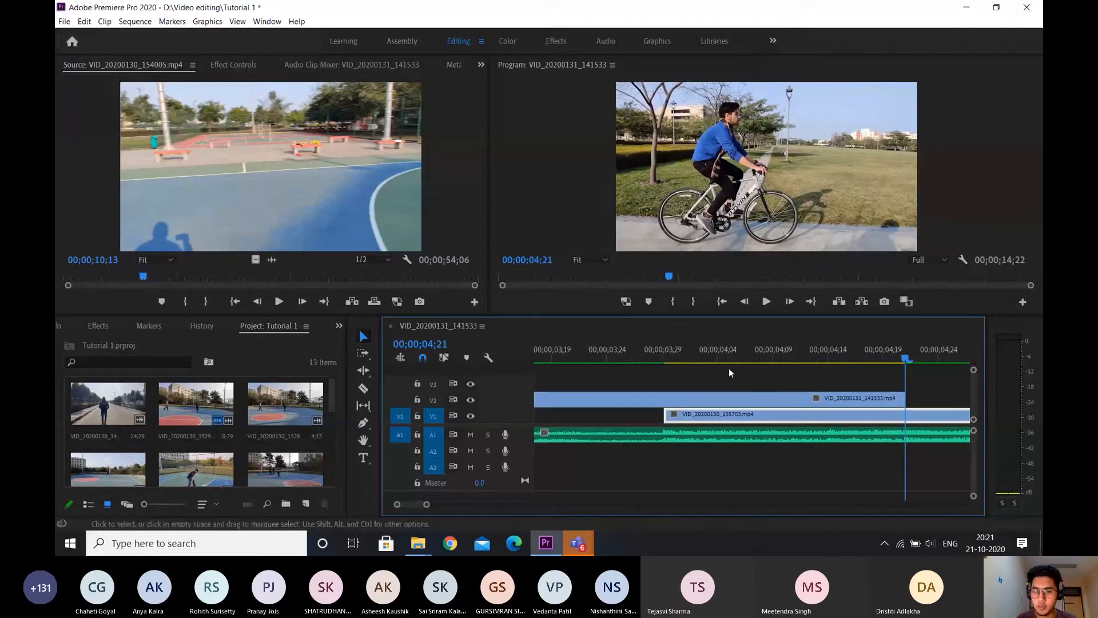
pyautogui.click(663, 354)
pyautogui.click(707, 401)
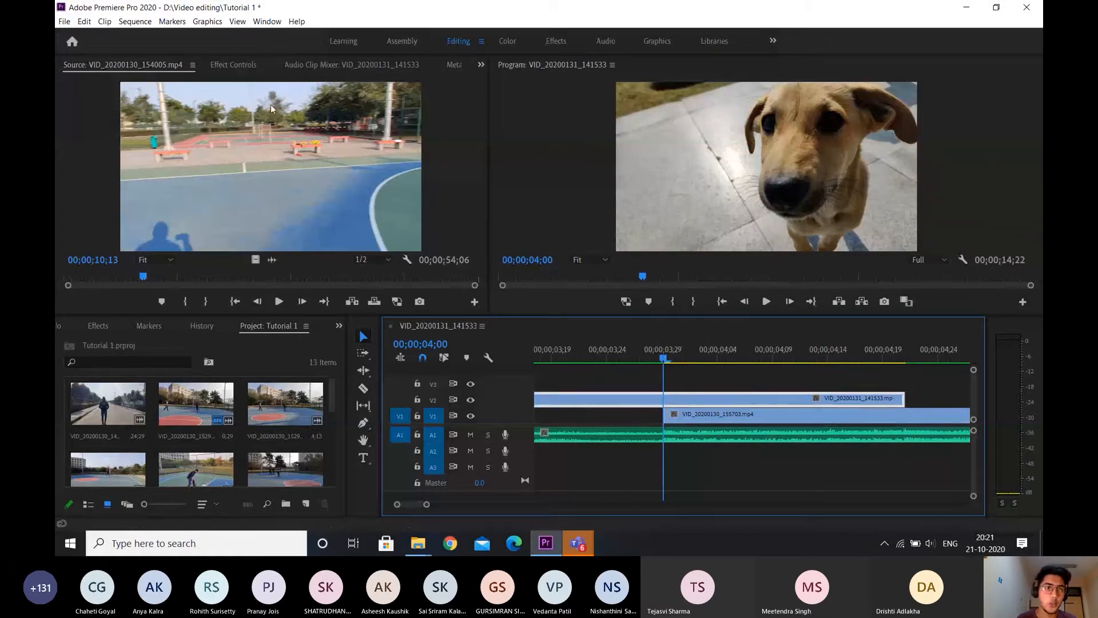
pyautogui.click(241, 64)
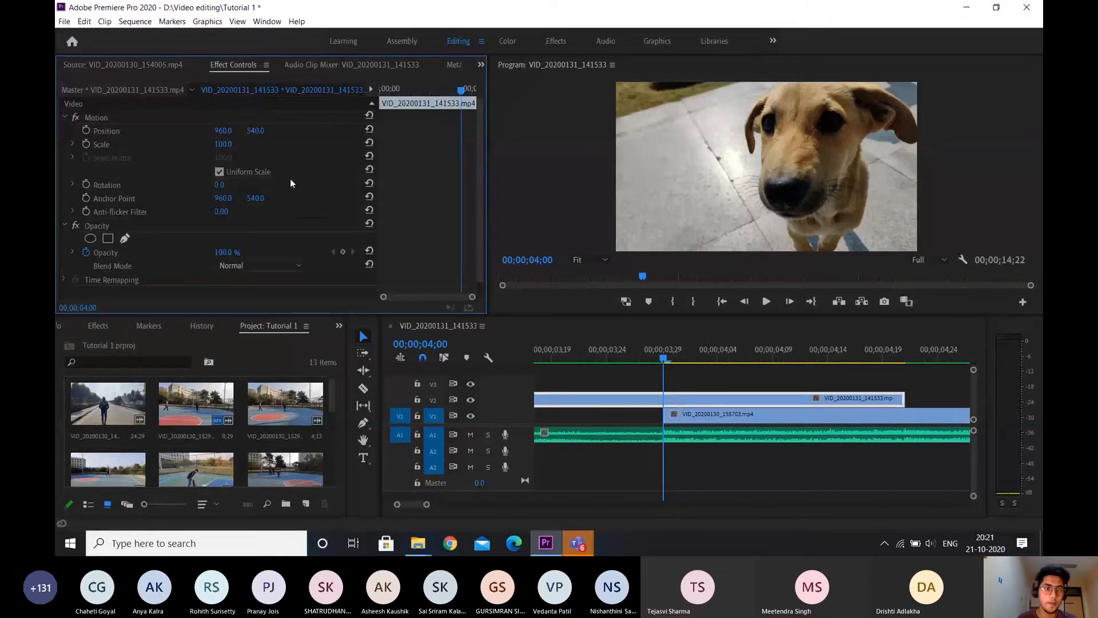
pyautogui.scroll(-1, 319, 209)
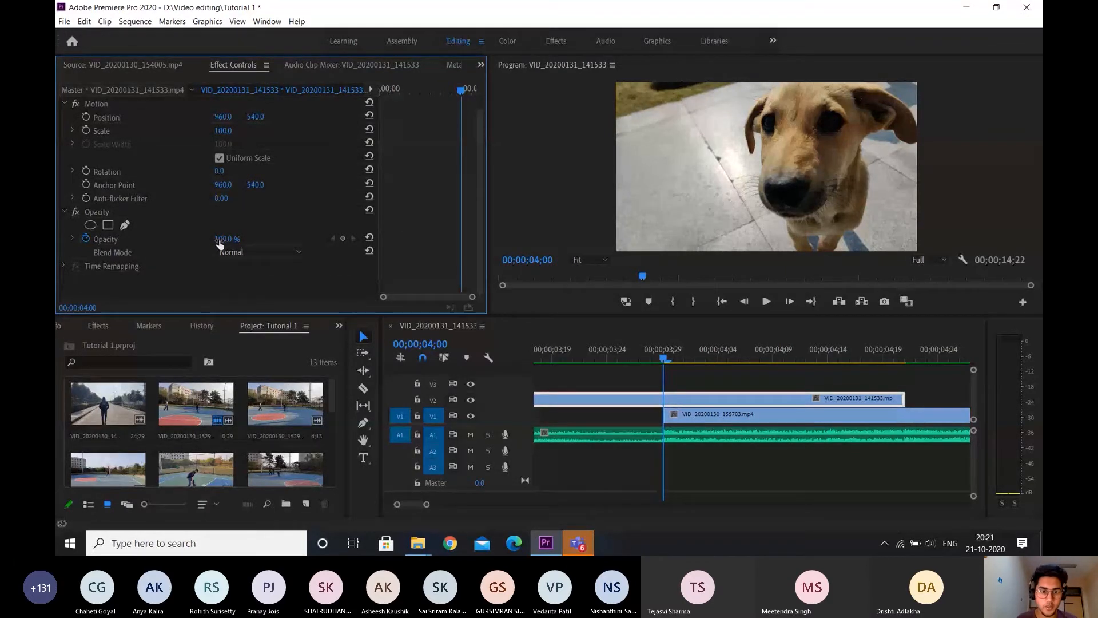
pyautogui.click(344, 239)
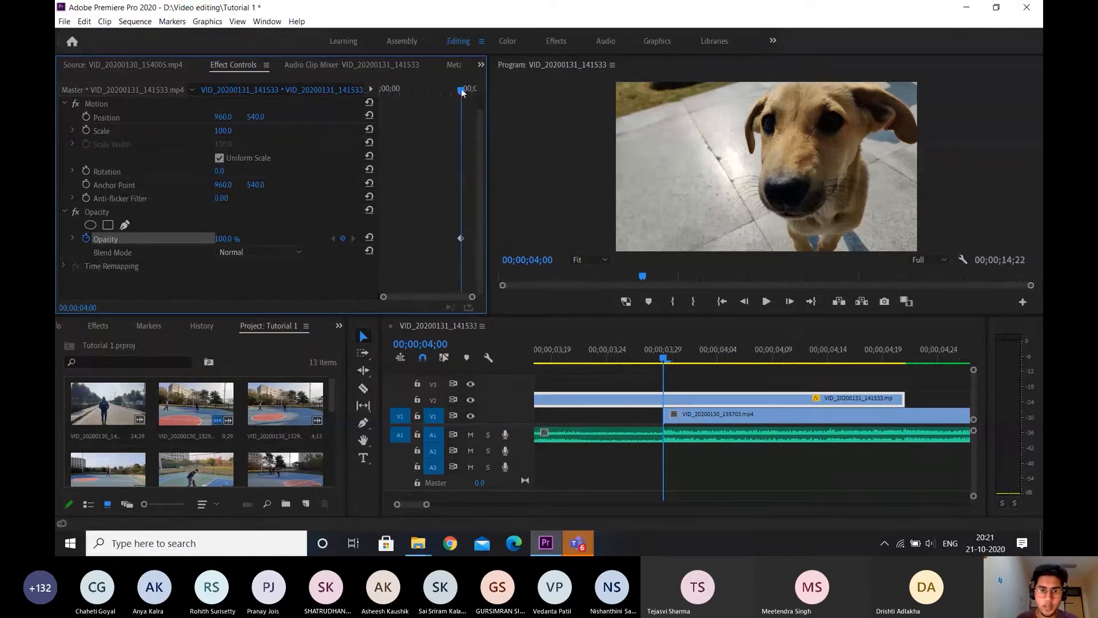
# - Add a second Opacity keyframe of 0% to VID_20200131_141533.mp4 at 00;00;04;16, and shift that keyframe to the clip's end
pyautogui.moveTo(462, 92); pyautogui.dragTo(466, 92)
pyautogui.moveTo(383, 298); pyautogui.dragTo(422, 299)
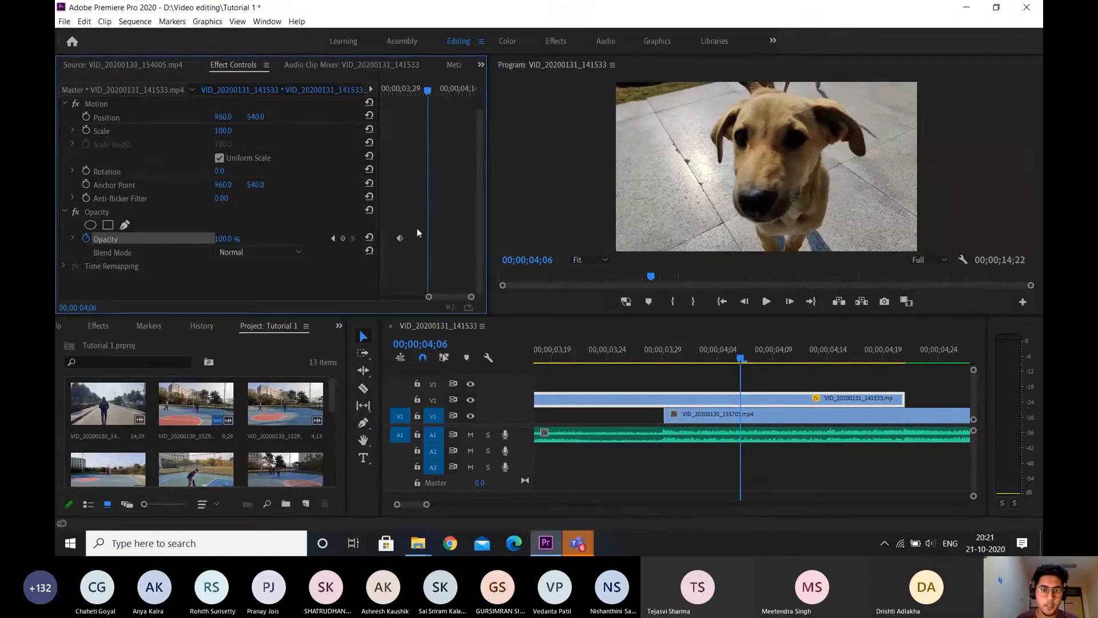
pyautogui.moveTo(434, 88); pyautogui.dragTo(465, 90)
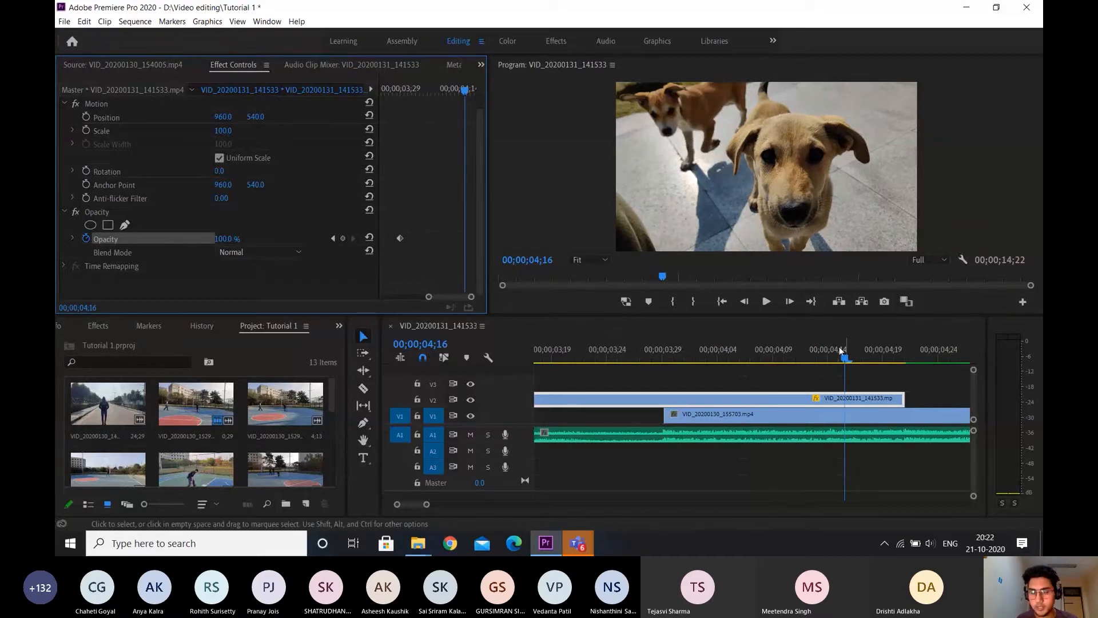
pyautogui.moveTo(228, 239); pyautogui.dragTo(170, 239)
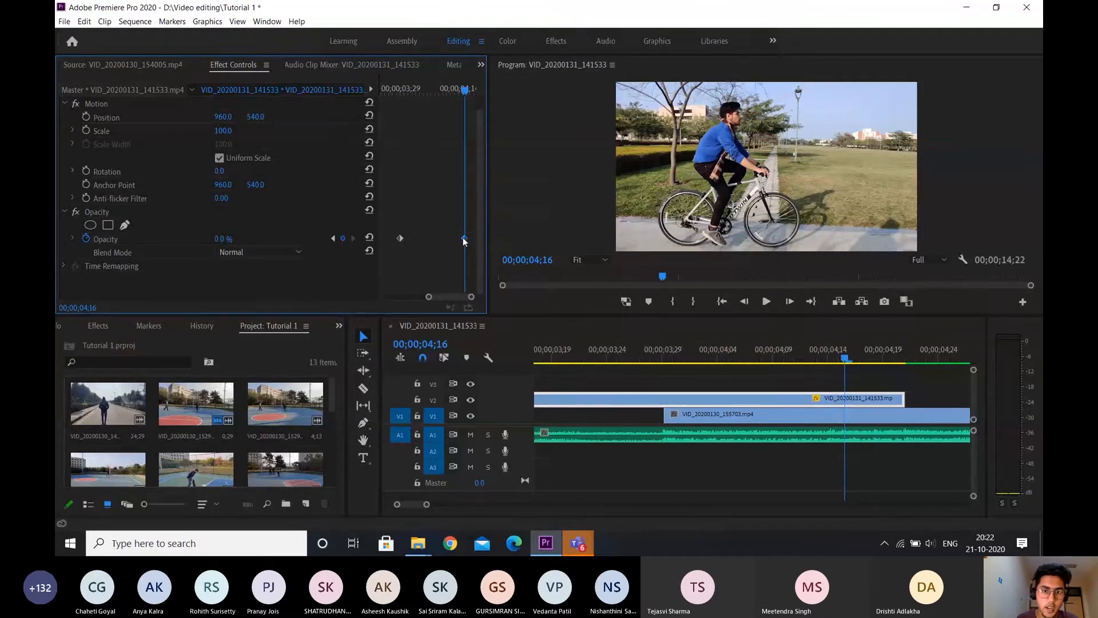
pyautogui.moveTo(463, 239); pyautogui.dragTo(531, 255)
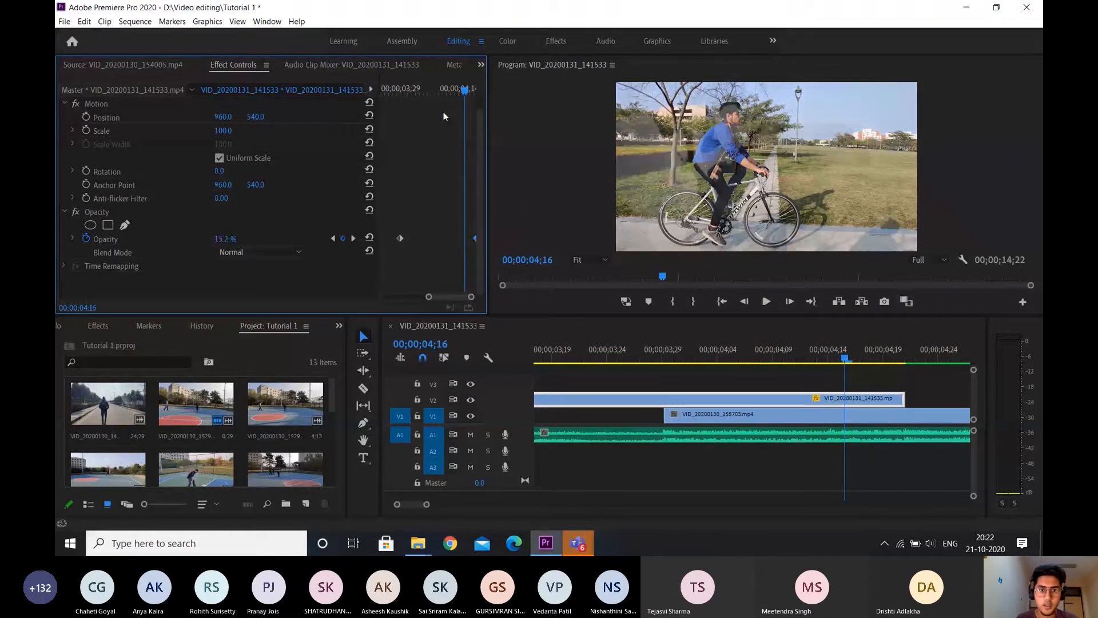
# - Inspect both Opacity keyframes and play the fade starting from 00;00;03;29
pyautogui.moveTo(437, 88); pyautogui.dragTo(385, 89)
pyautogui.click(400, 239)
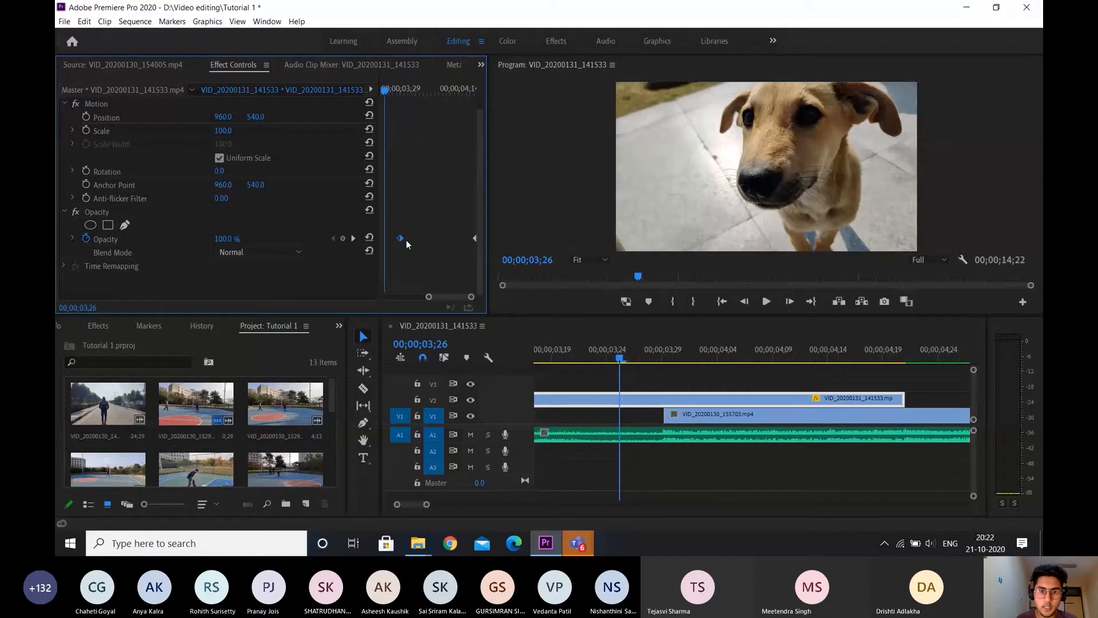
pyautogui.click(475, 239)
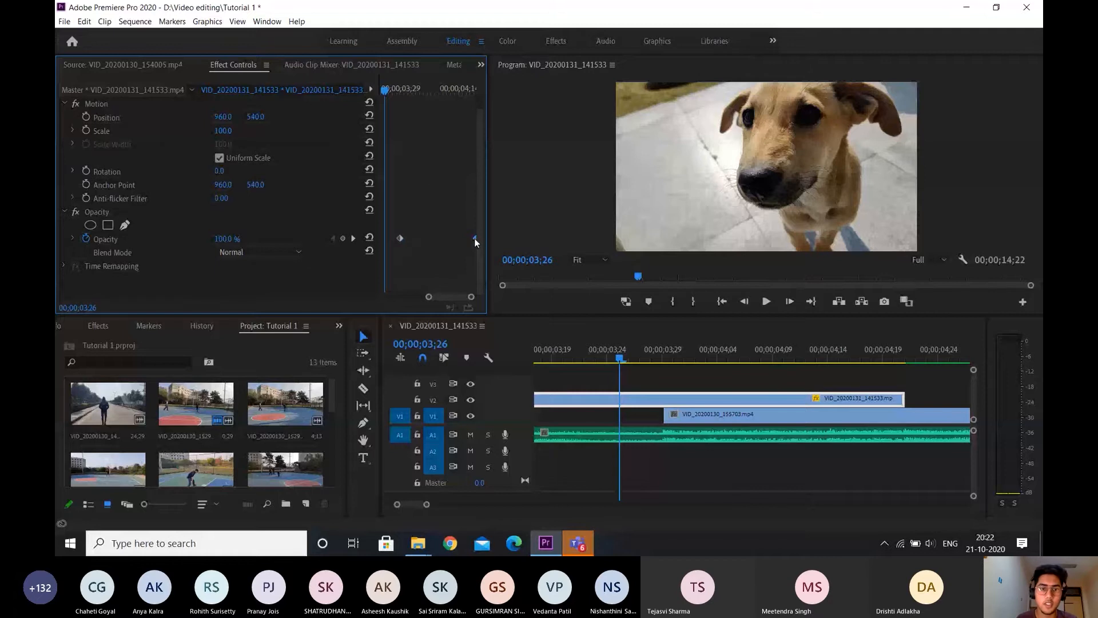
pyautogui.click(397, 89)
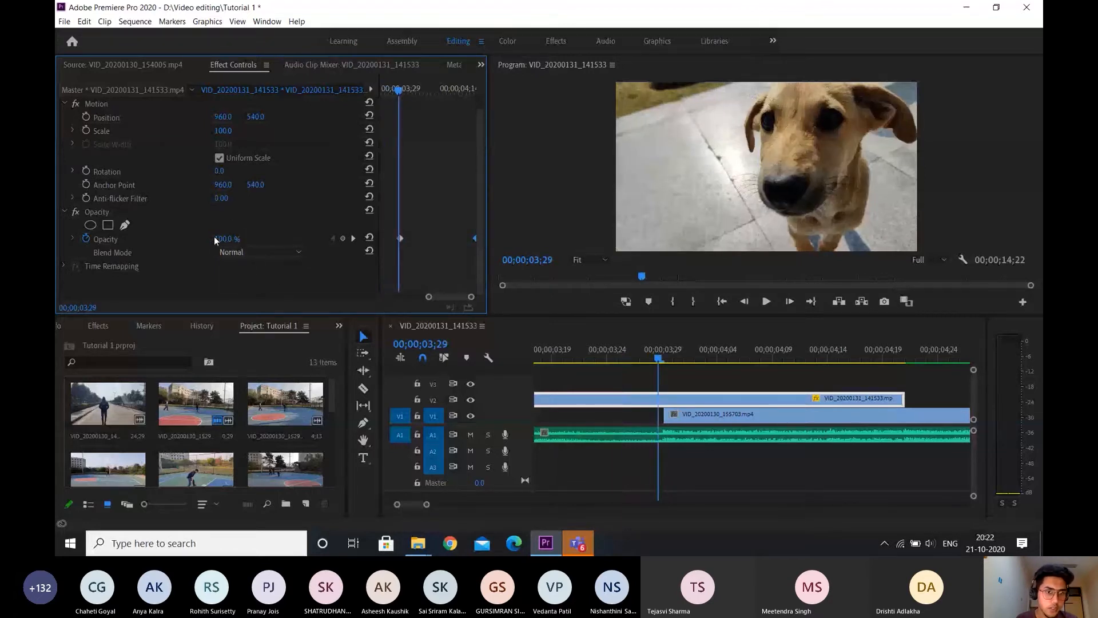
pyautogui.press('space')
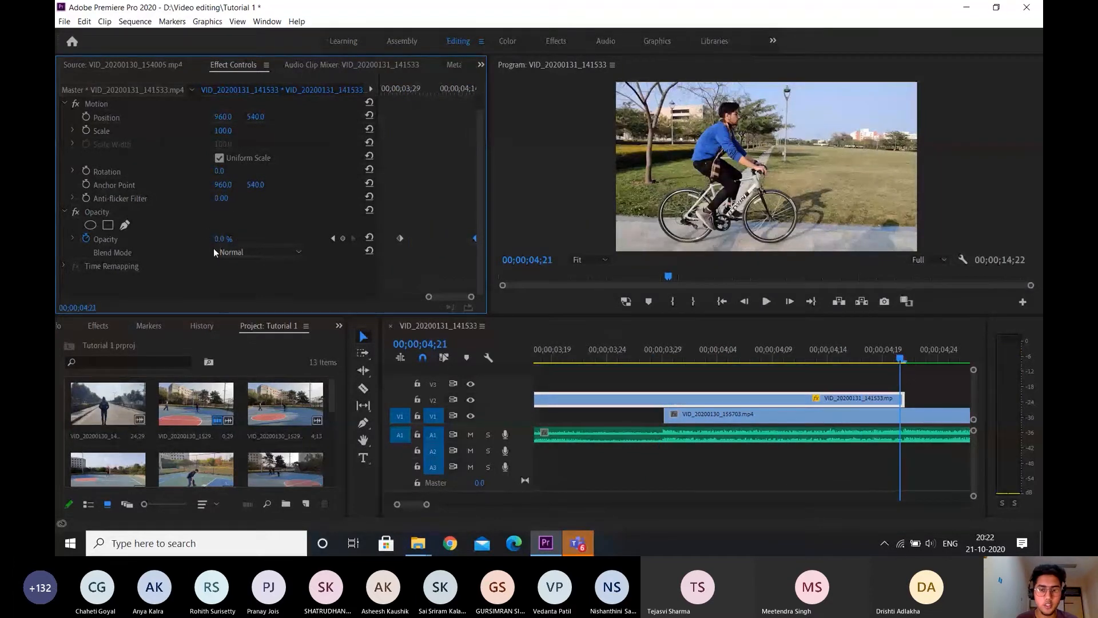
# - Play the sequence from shortly before the overlap to preview the fade between the dog and cyclist clips
pyautogui.scroll(-4, 682, 400)
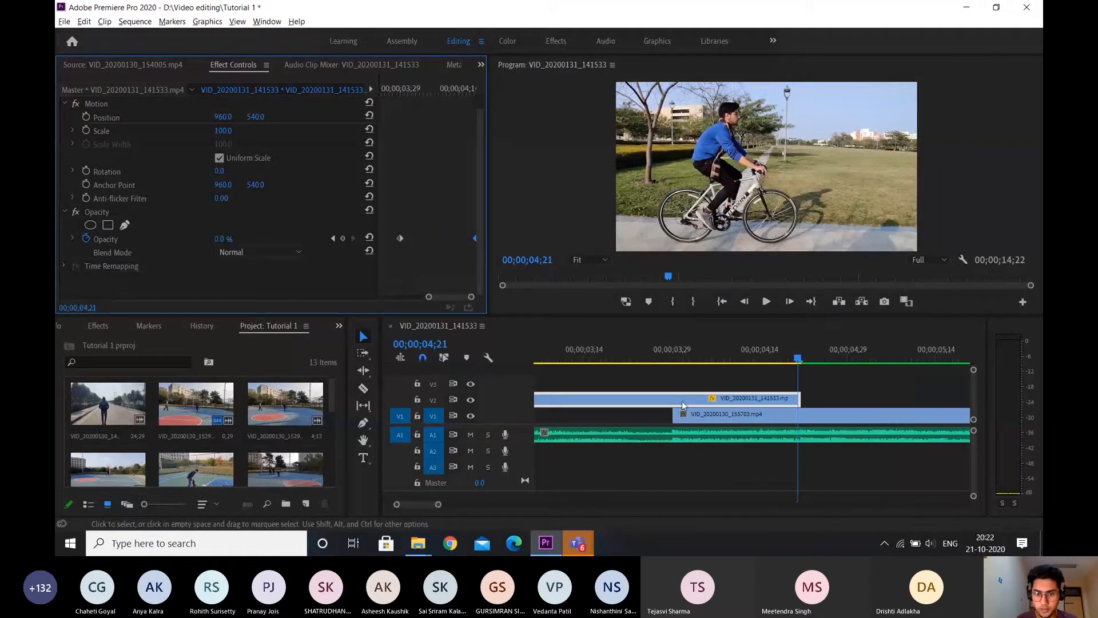
pyautogui.click(627, 350)
pyautogui.press('space')
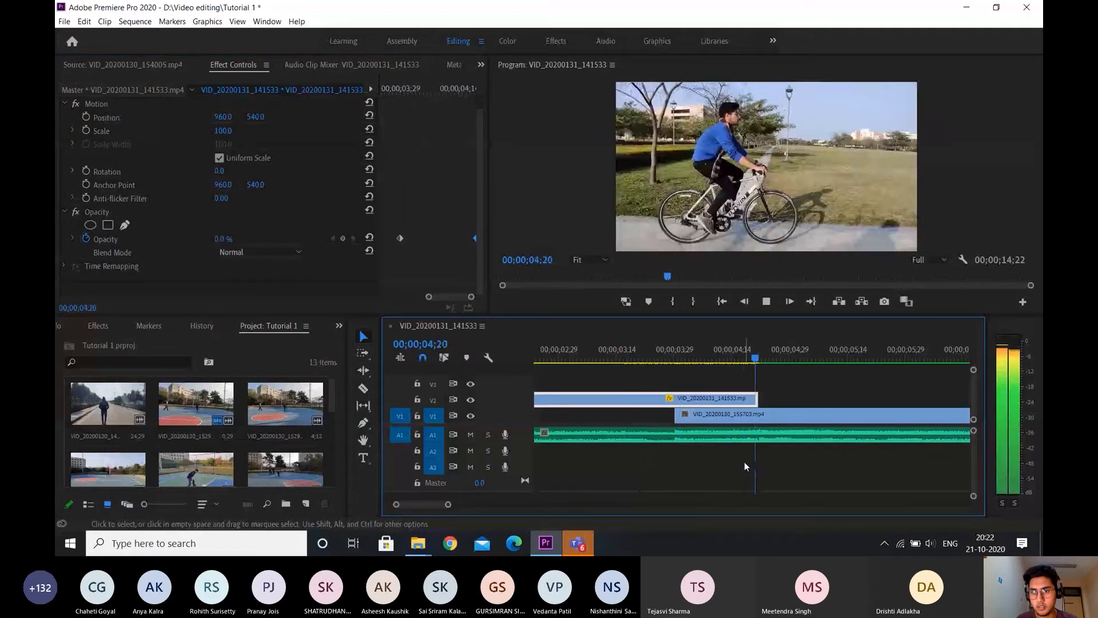
pyautogui.press('space')
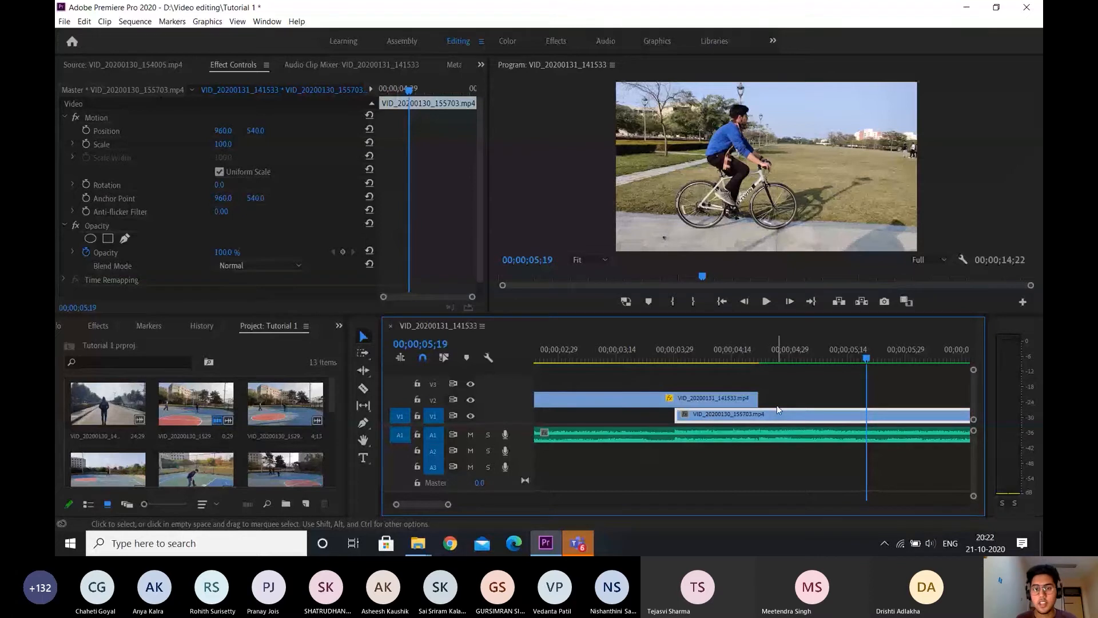
# - Delete both Opacity keyframes from VID_20200131_141533.mp4 on V2
pyautogui.moveTo(690, 357); pyautogui.dragTo(639, 343)
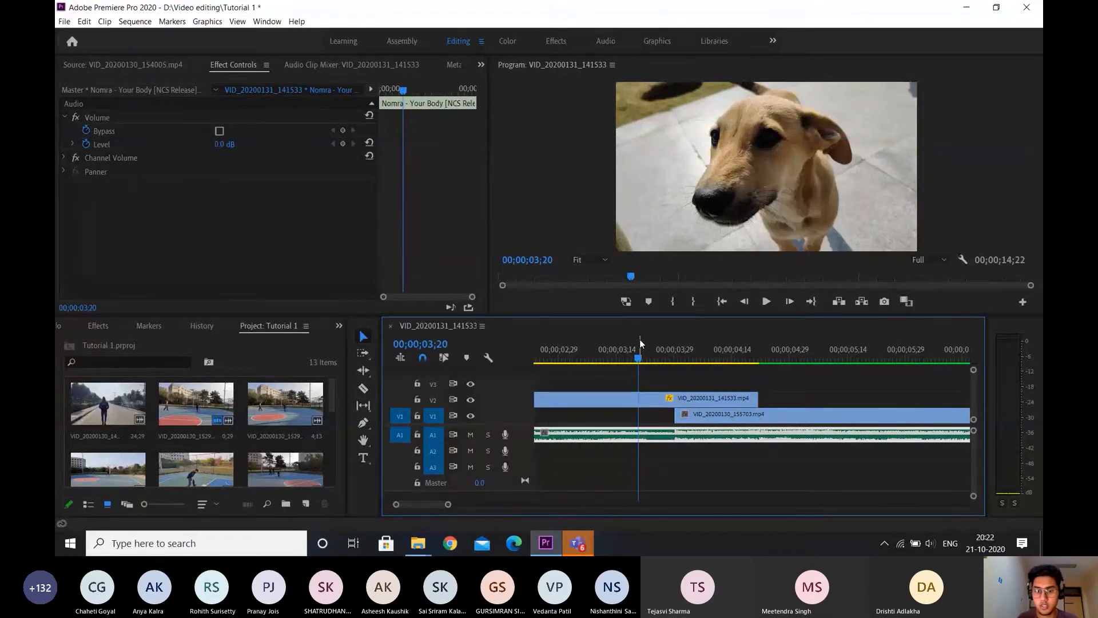
pyautogui.click(726, 399)
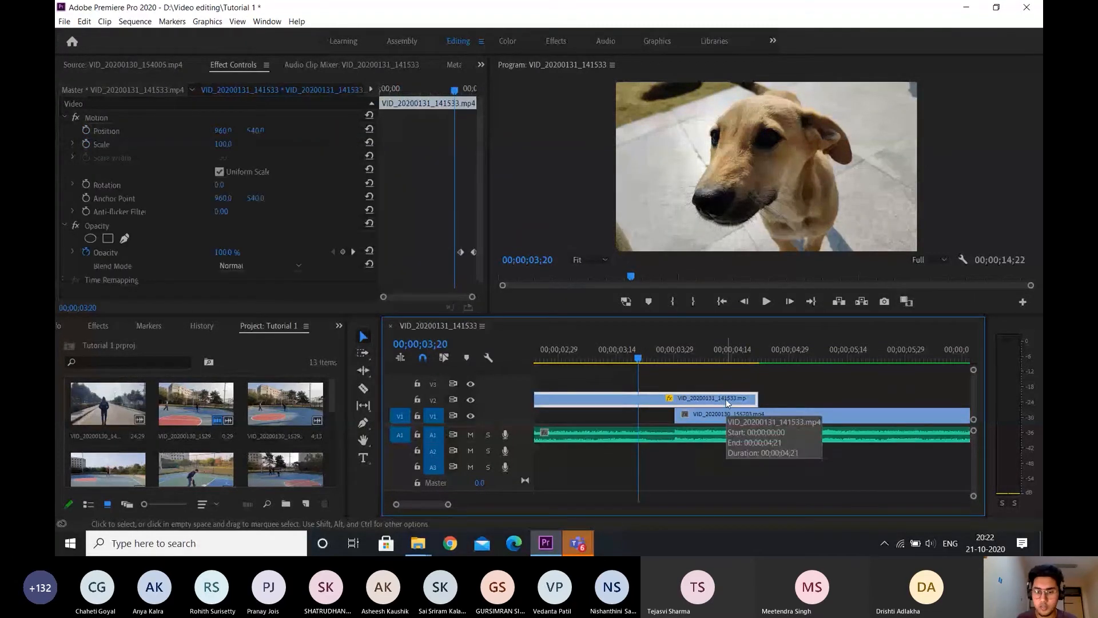
pyautogui.scroll(-1, 442, 229)
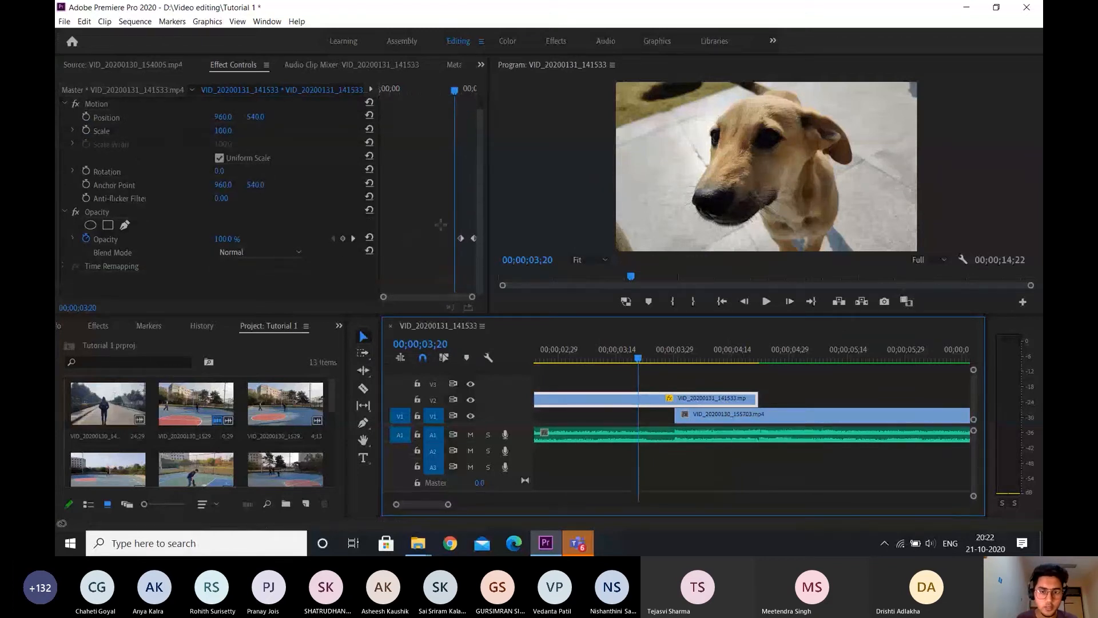
pyautogui.moveTo(441, 227); pyautogui.dragTo(472, 255)
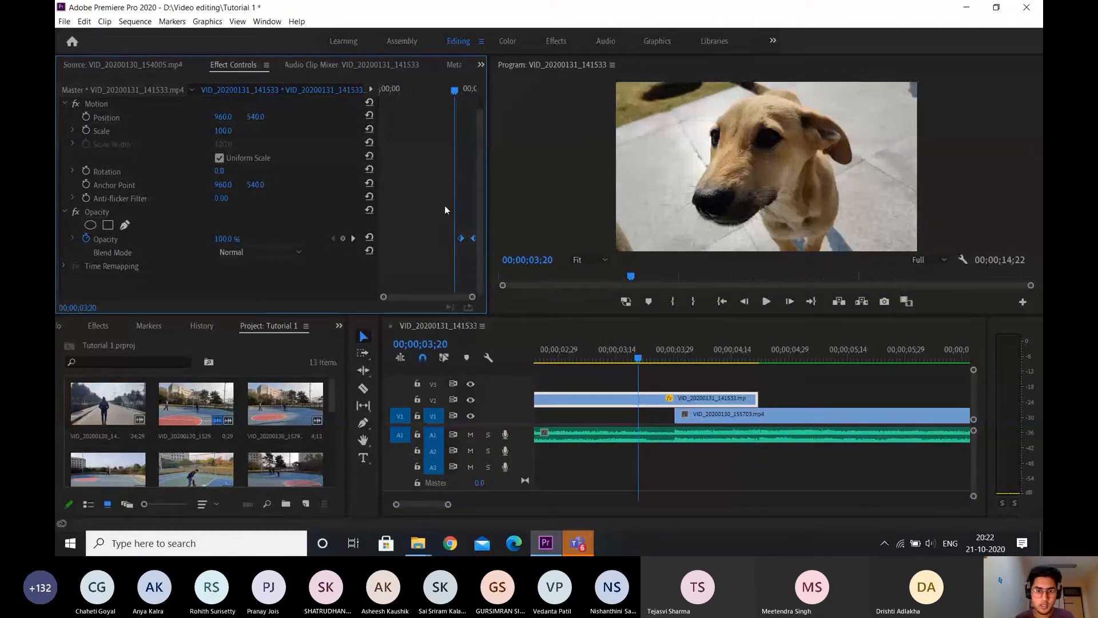
pyautogui.press('Delete')
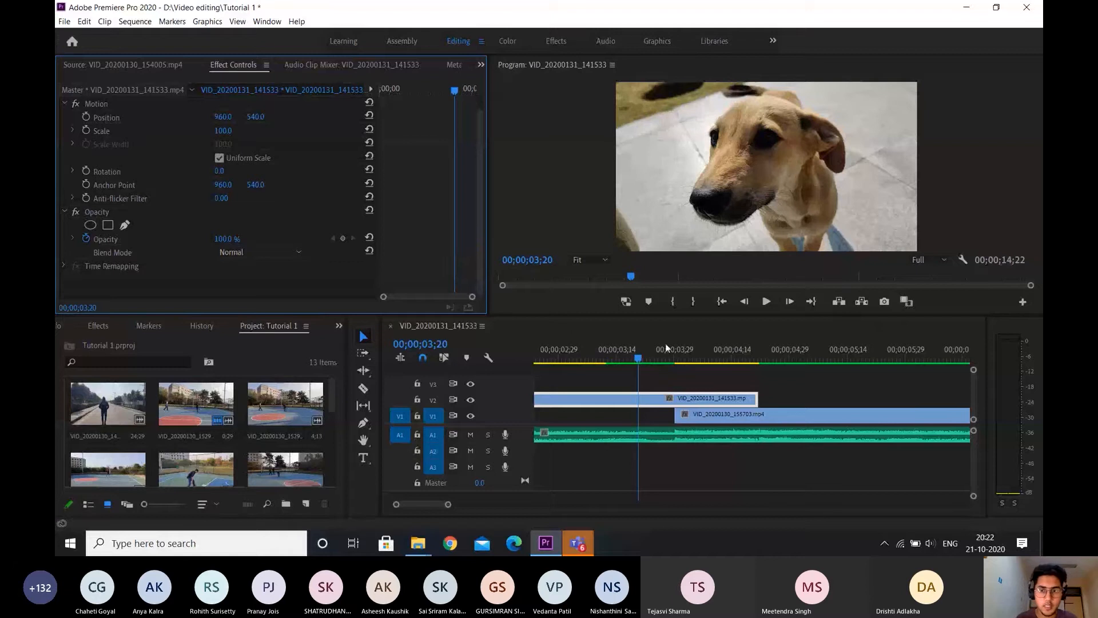
# - Switch to the Effects workspace, clear the effects search and list the Dissolve transitions under Video Transitions
pyautogui.click(641, 360)
pyautogui.moveTo(641, 360); pyautogui.dragTo(663, 362)
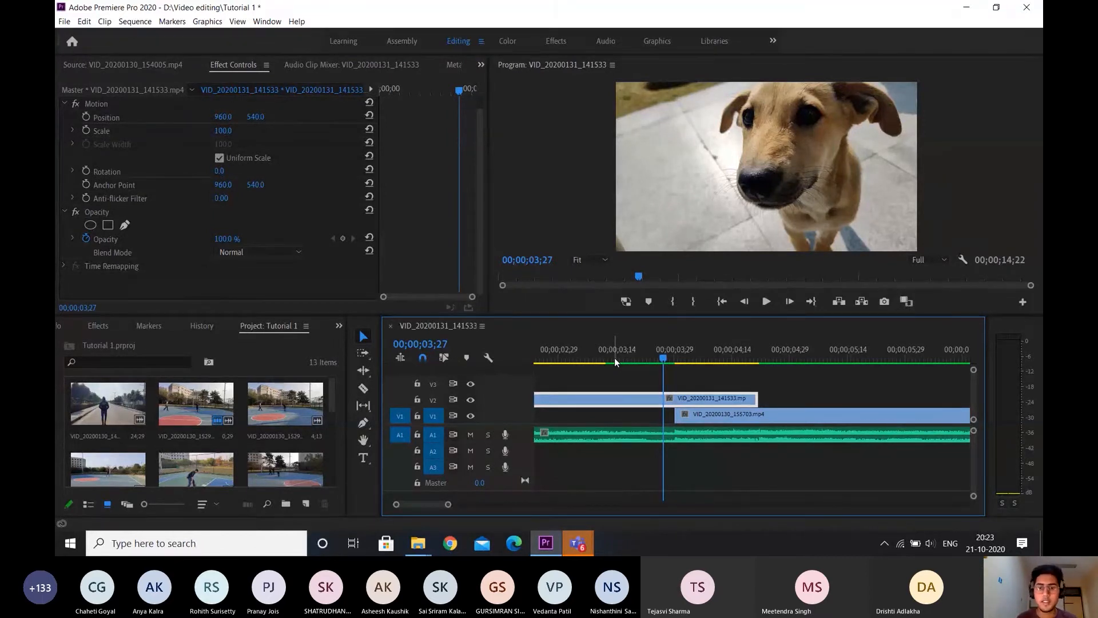
pyautogui.hotkey('ctrl', 's')
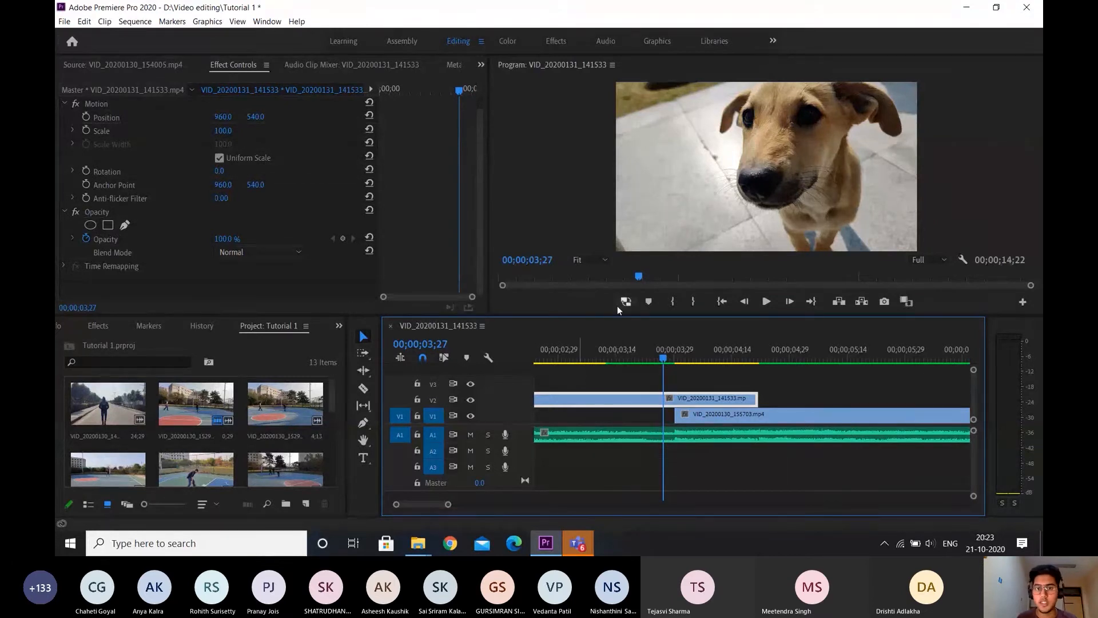
pyautogui.click(553, 43)
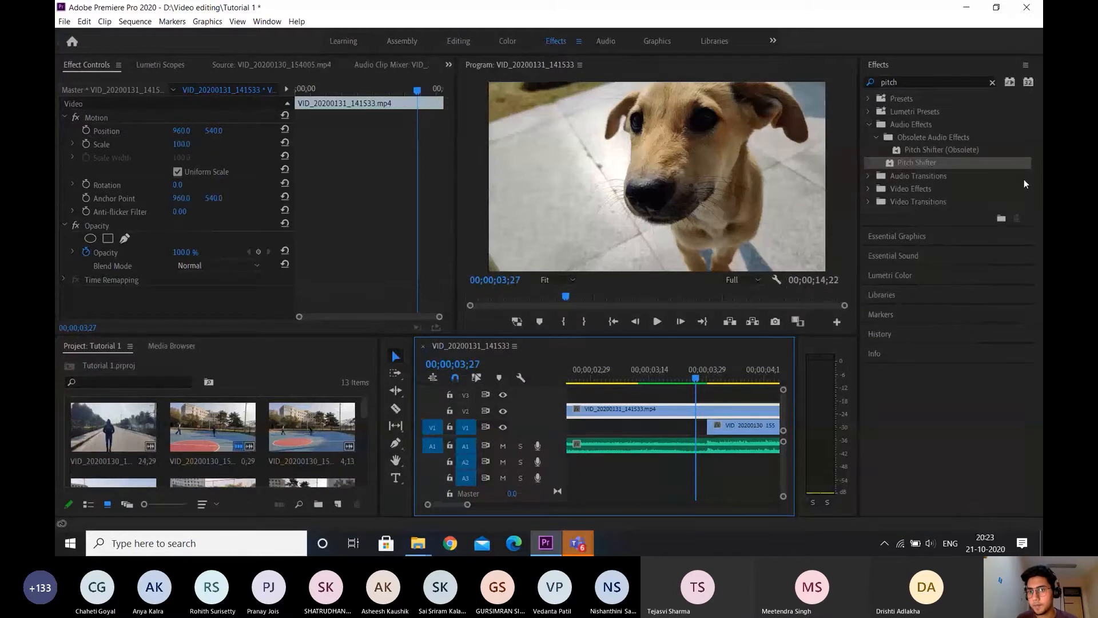
pyautogui.click(992, 82)
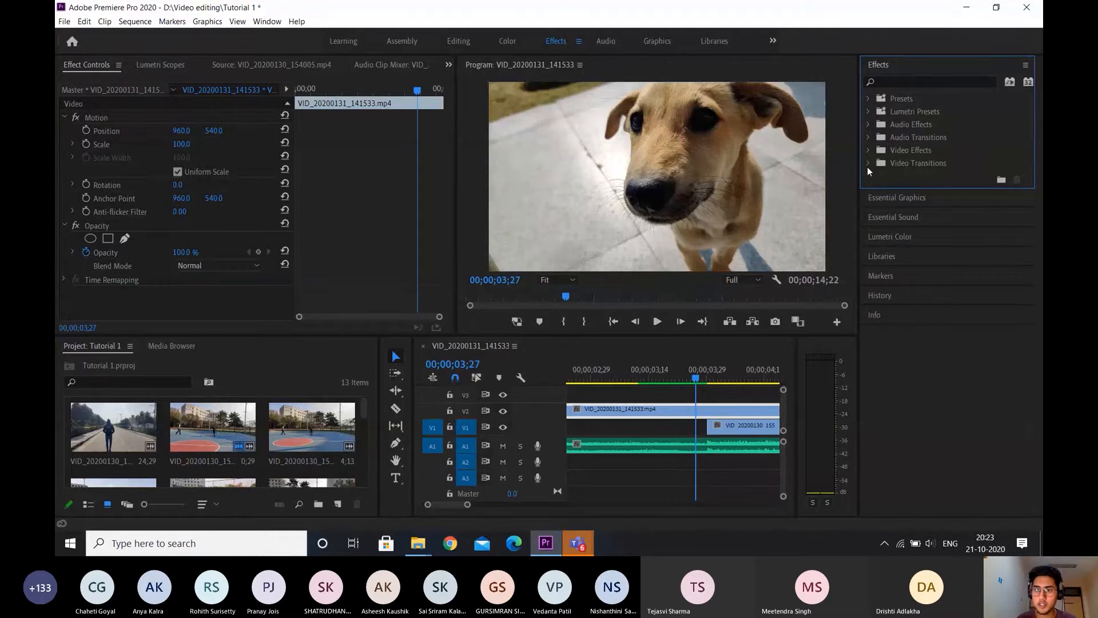
pyautogui.click(869, 163)
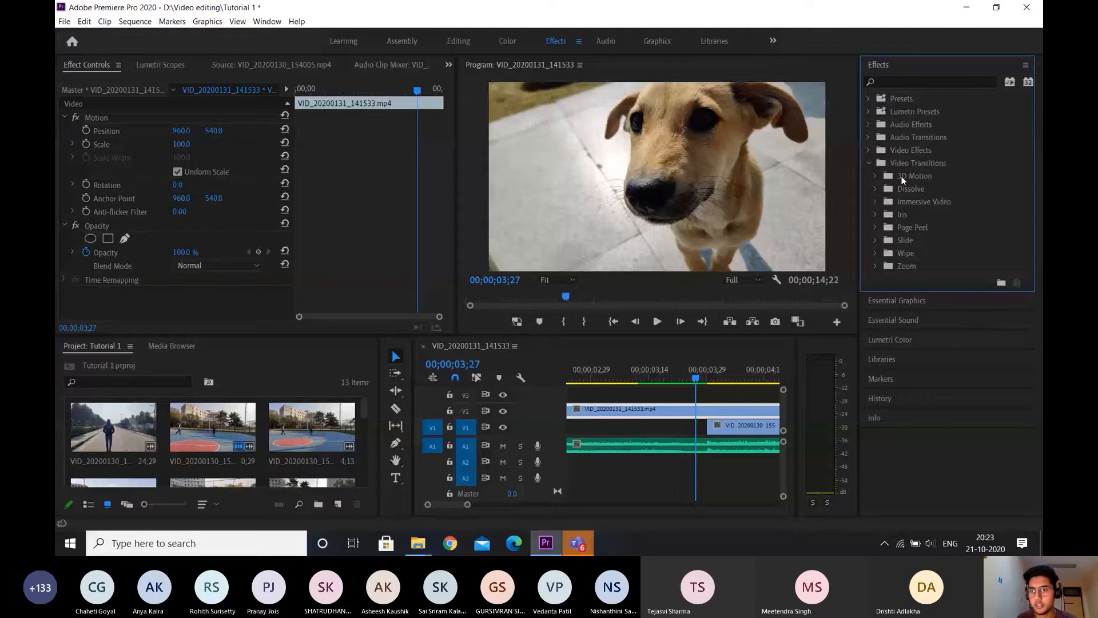
pyautogui.click(876, 189)
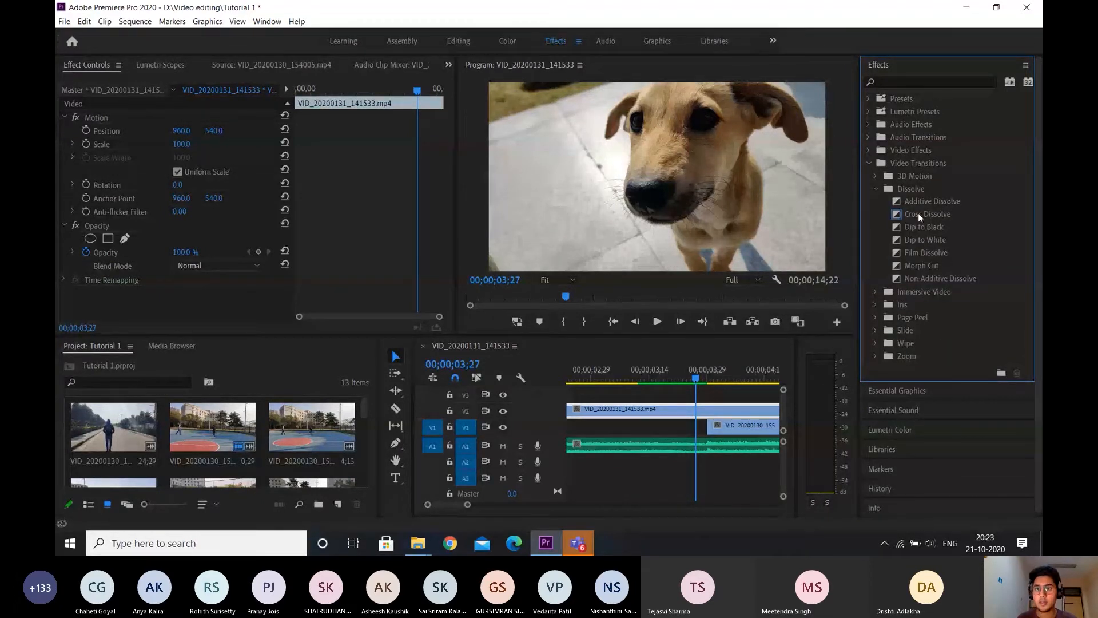
# - Return VID_20200131_141533.mp4 to V1 directly before VID_20200130_155703.mp4 and apply a Cross Dissolve at their cut
pyautogui.moveTo(934, 212); pyautogui.dragTo(645, 430)
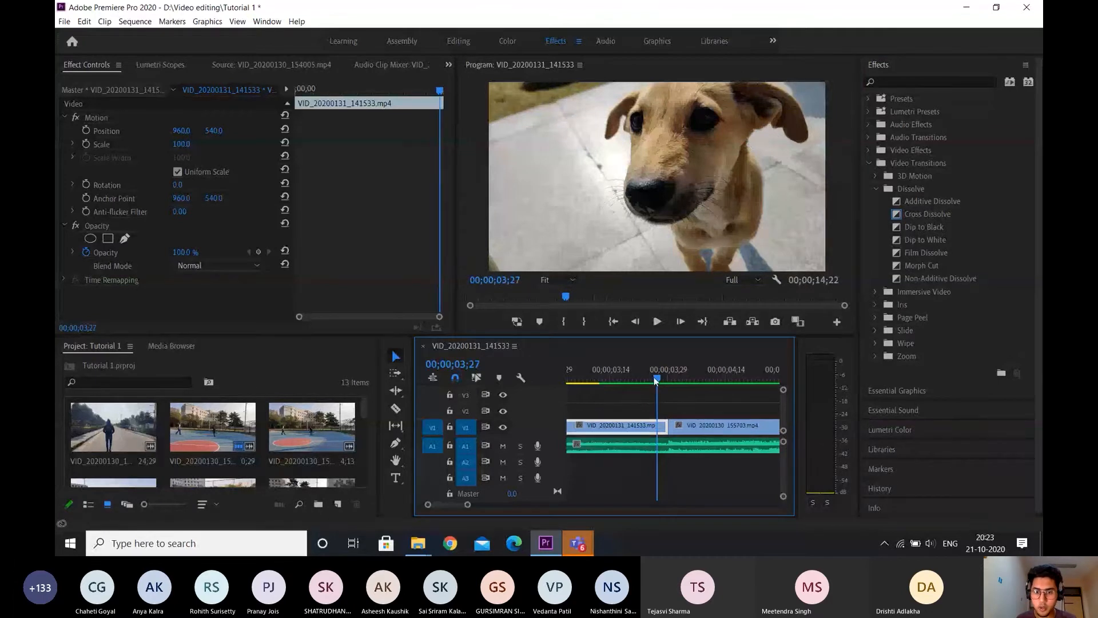
pyautogui.click(574, 371)
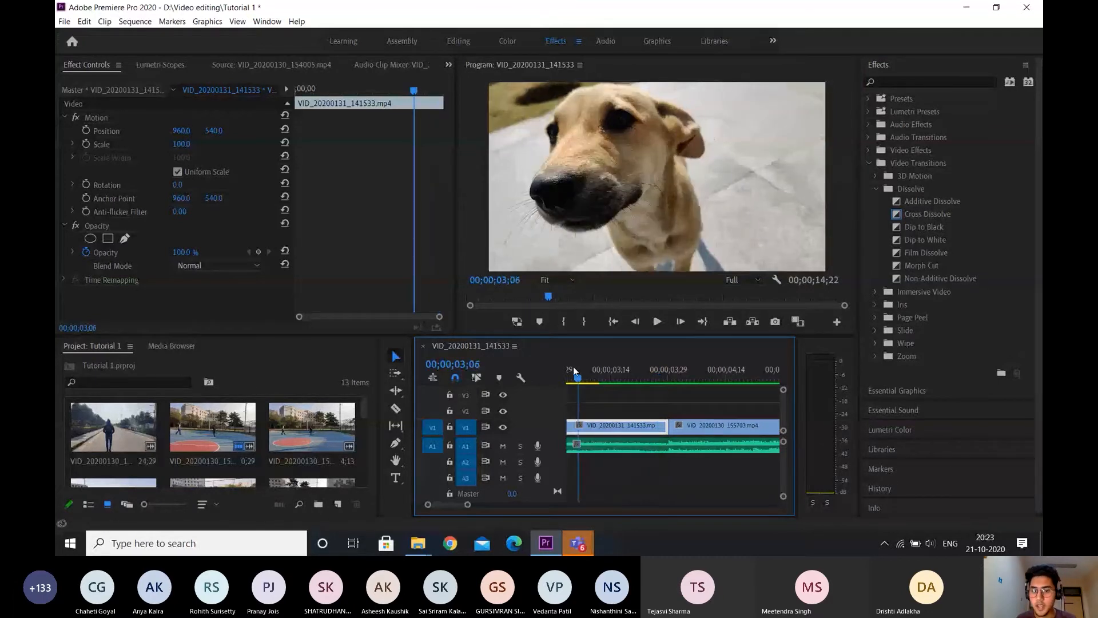
pyautogui.click(666, 426)
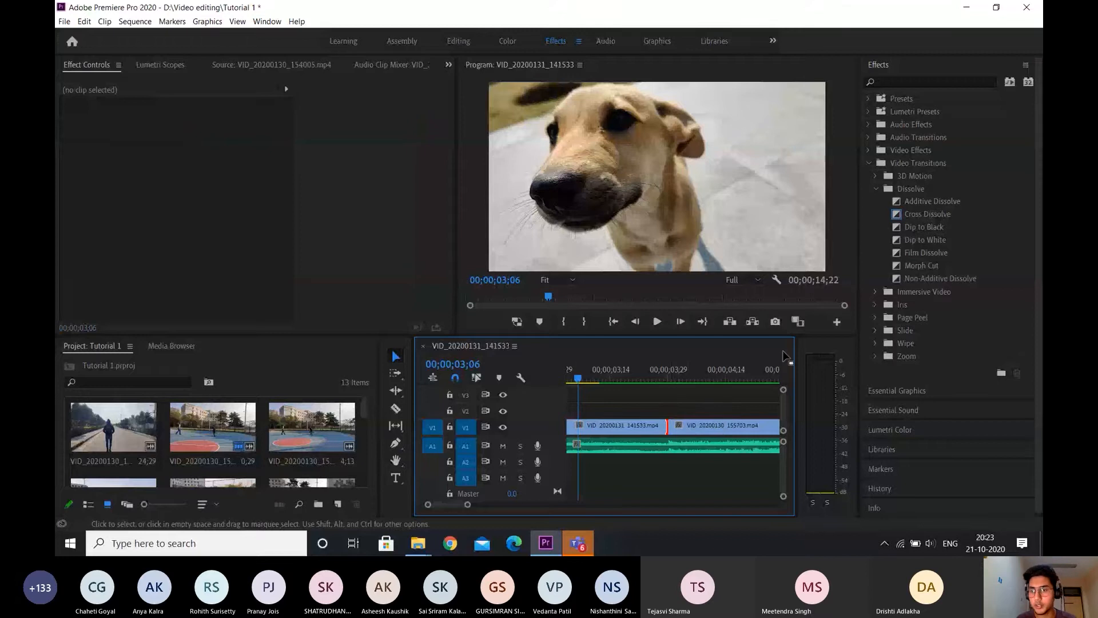
pyautogui.click(939, 213)
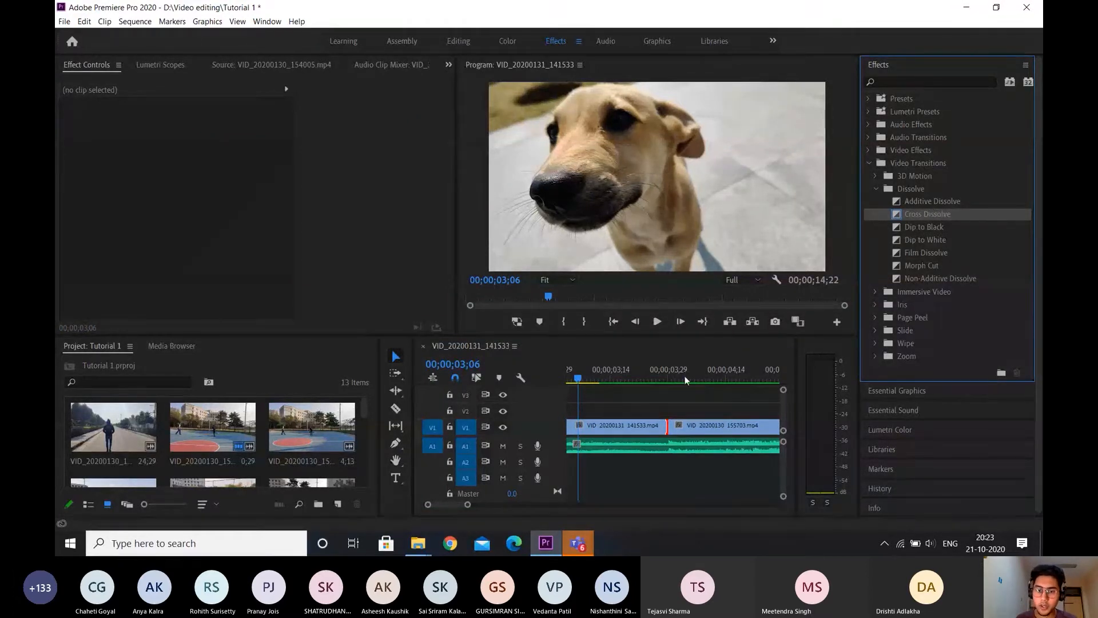
pyautogui.moveTo(685, 376); pyautogui.dragTo(673, 436)
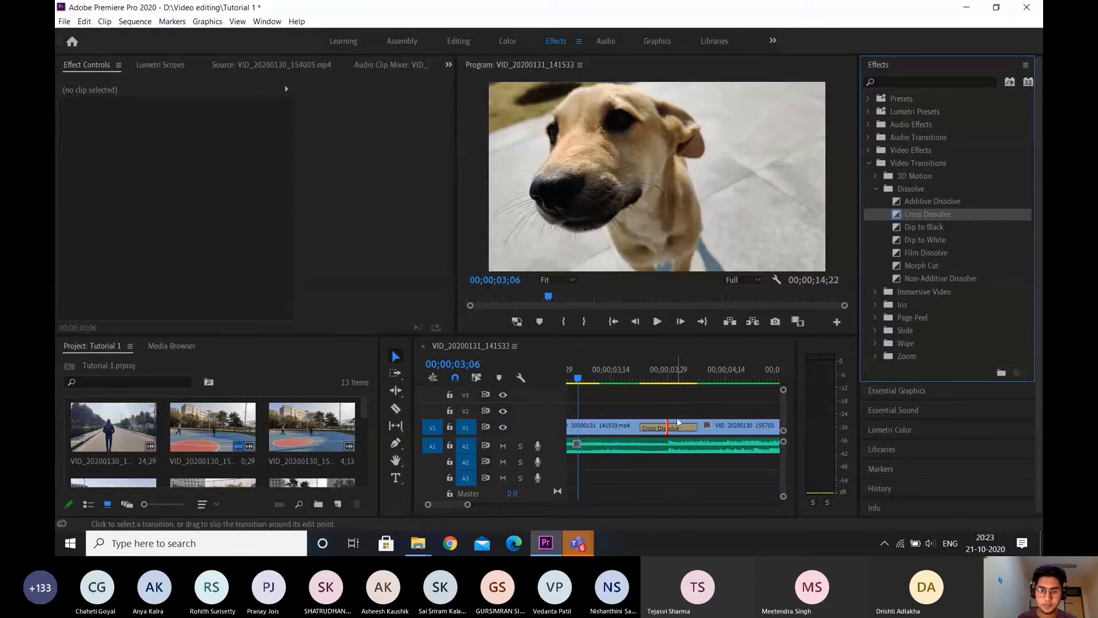
# - Play the sequence from shortly before the Cross Dissolve to preview the transition from the dog clip to the cyclist clip
pyautogui.moveTo(674, 381); pyautogui.dragTo(640, 379)
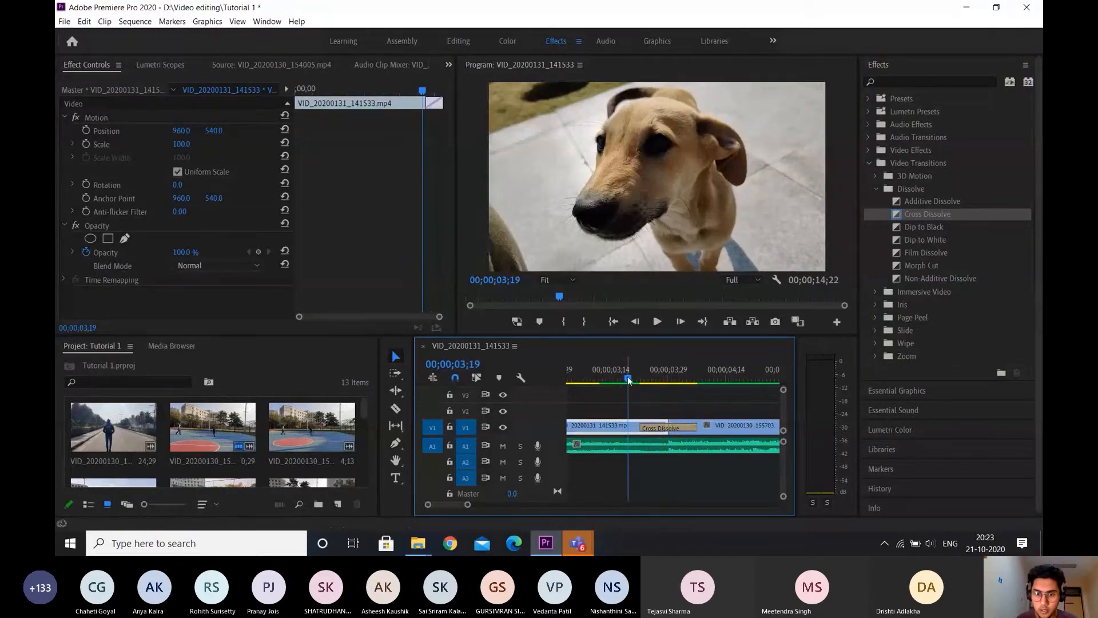
pyautogui.scroll(2, 631, 429)
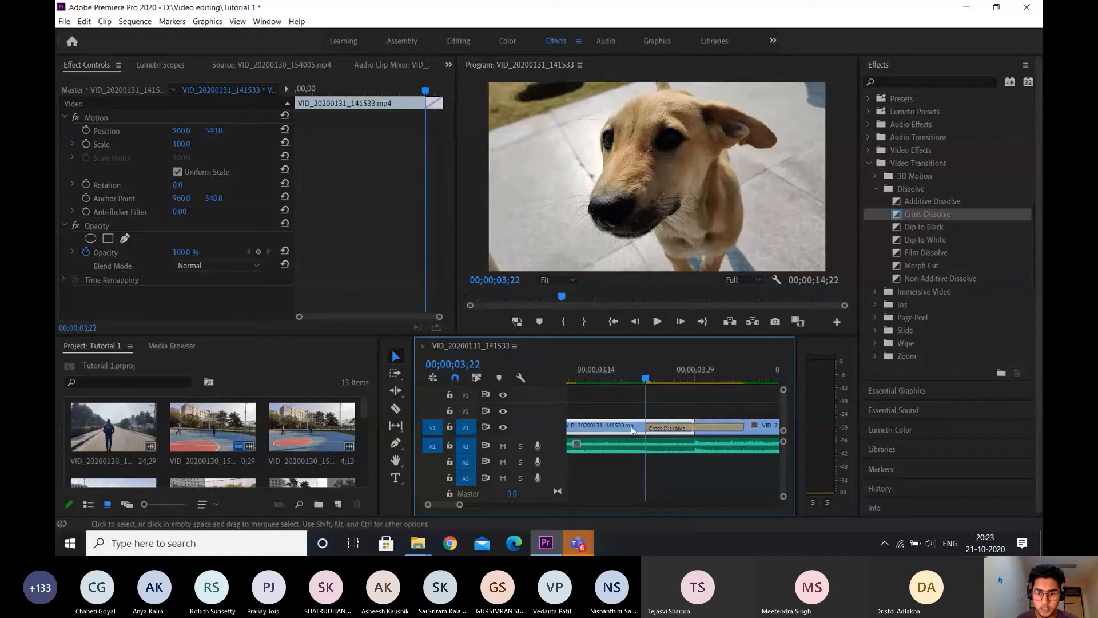
pyautogui.scroll(-4, 654, 437)
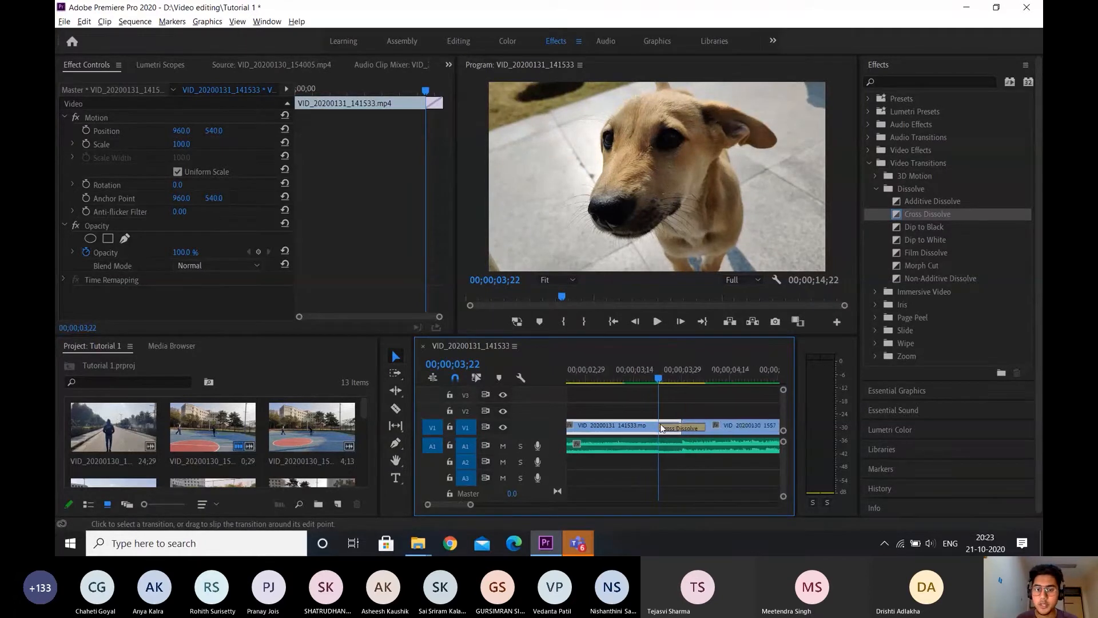
pyautogui.scroll(-1, 662, 430)
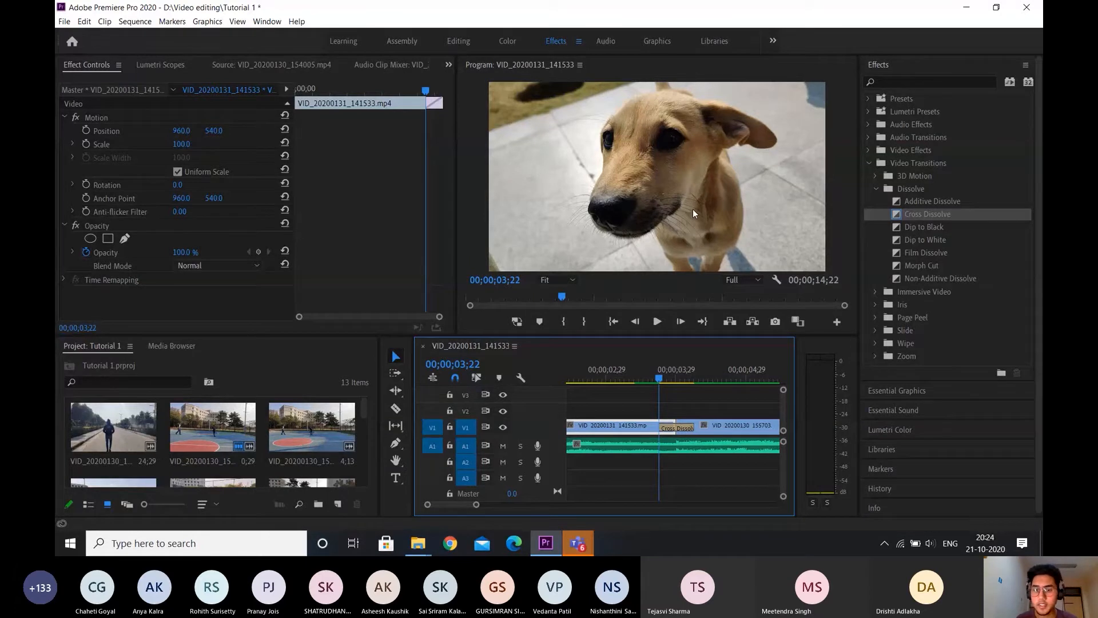
pyautogui.click(739, 427)
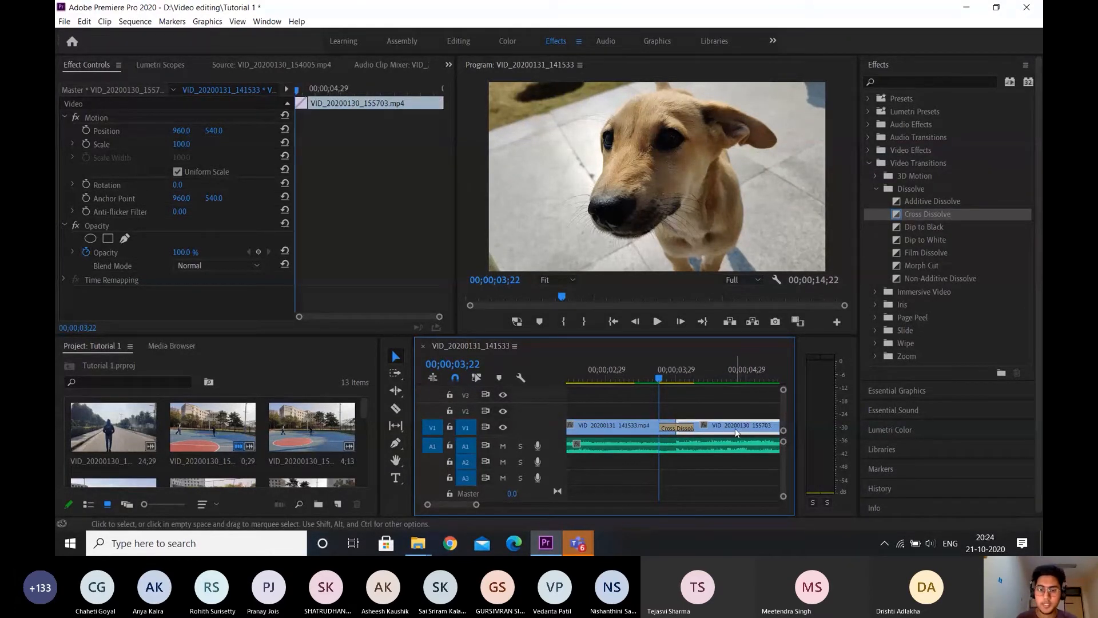
pyautogui.moveTo(658, 373); pyautogui.dragTo(627, 369)
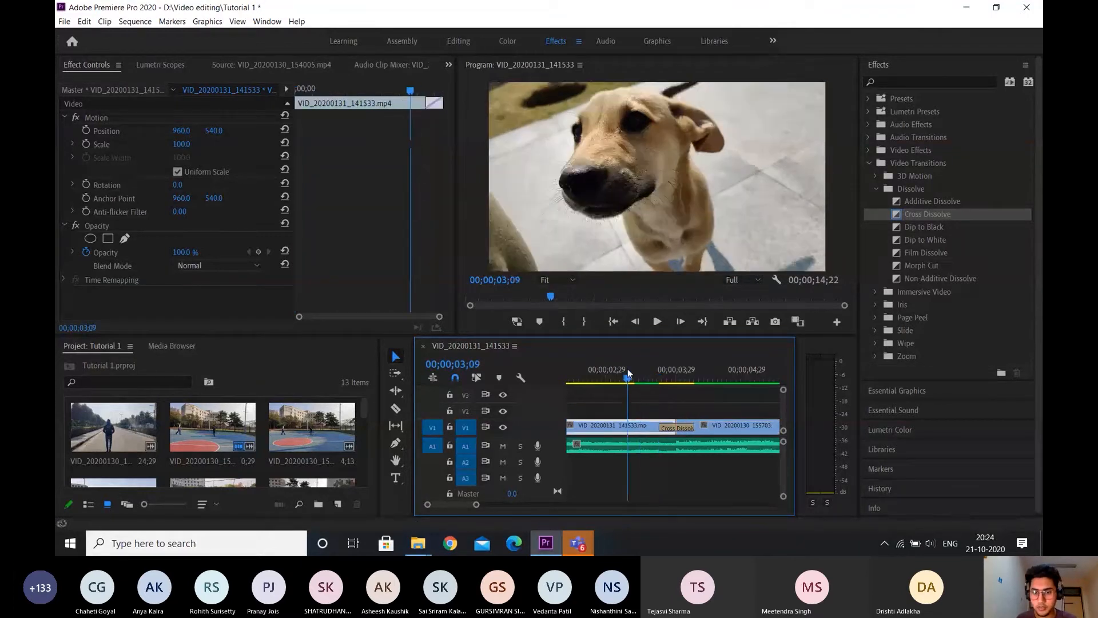
pyautogui.press('space')
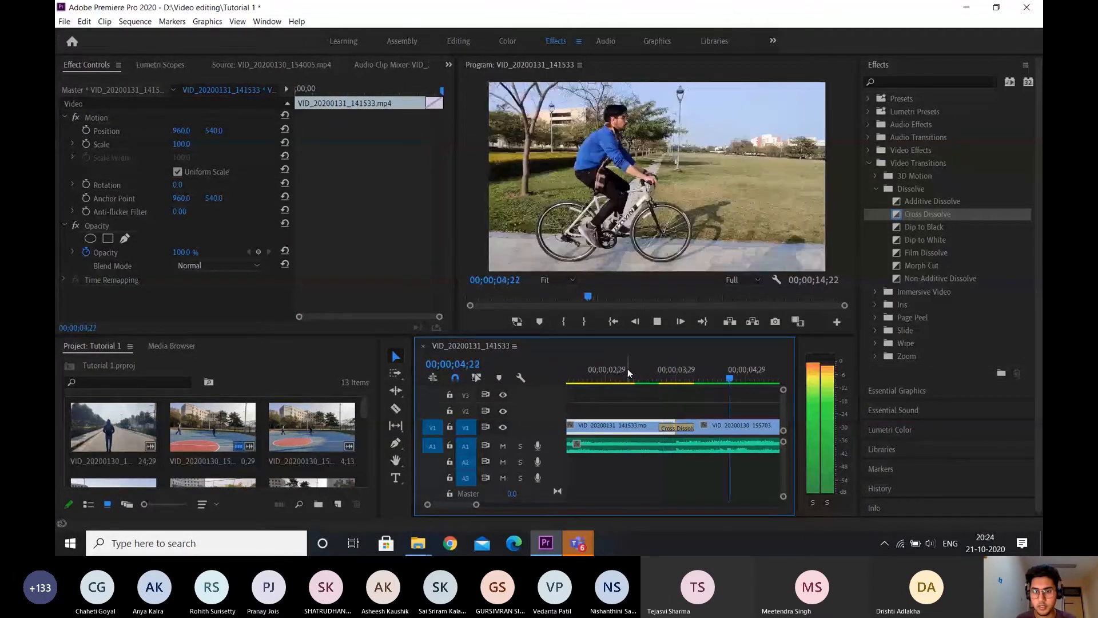
pyautogui.press('space')
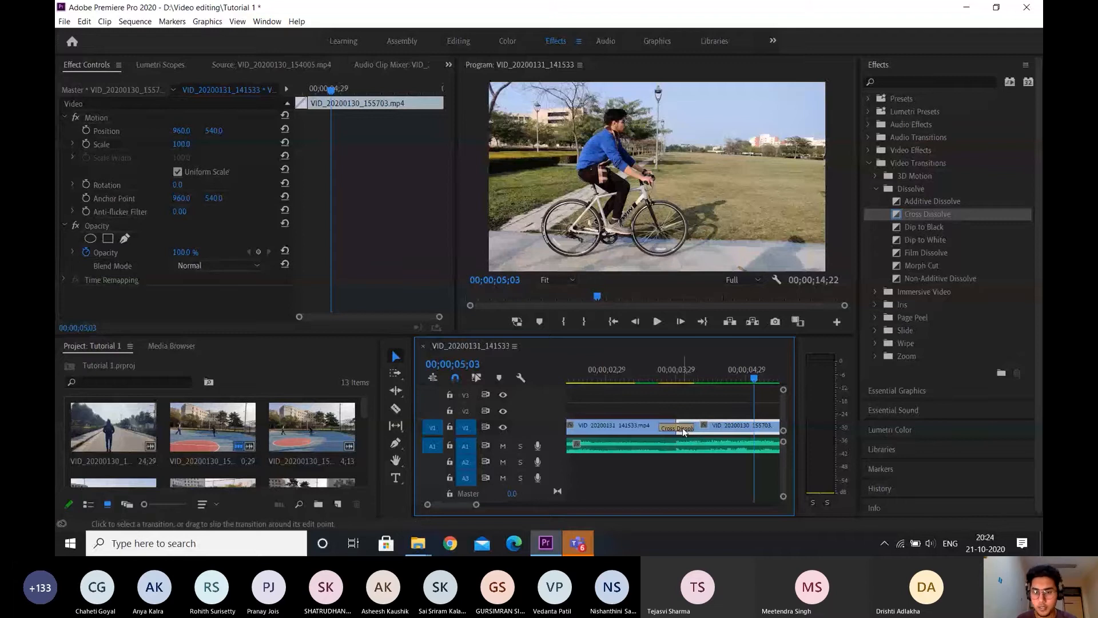
# - Set the duration of the Cross Dissolve between the dog and cyclist clips to 00;00;00;29
pyautogui.click(661, 373)
pyautogui.click(635, 373)
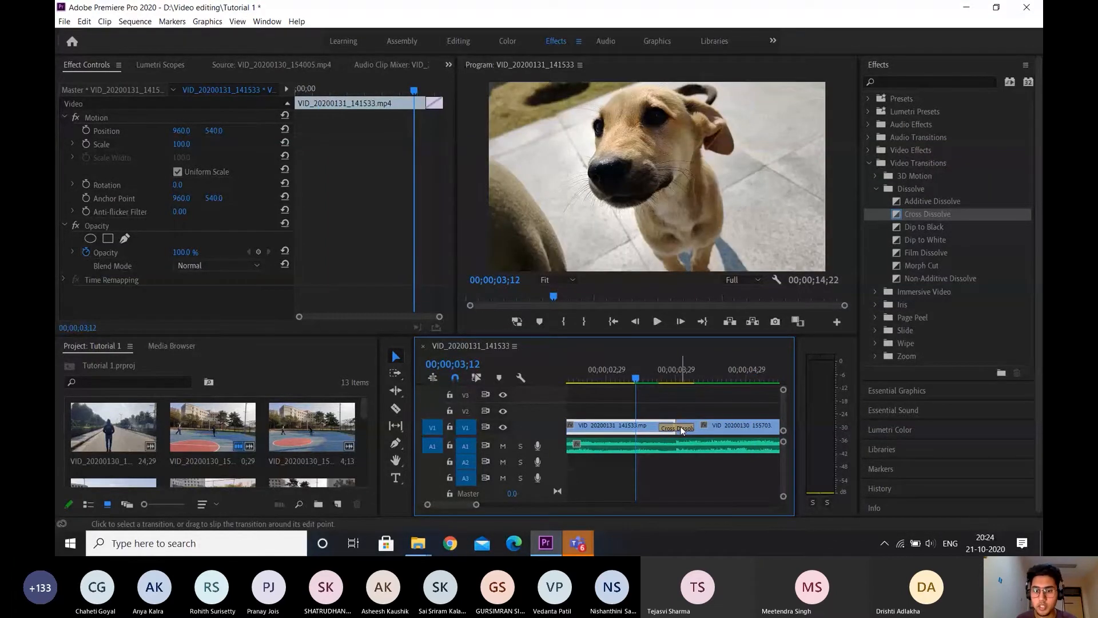
pyautogui.doubleClick(681, 431)
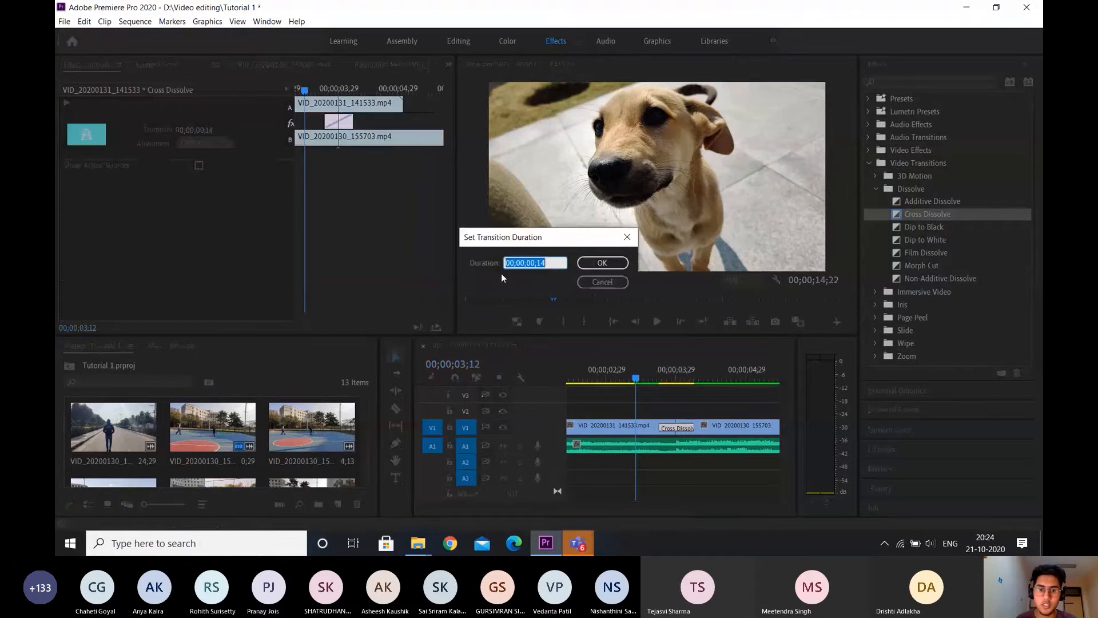
pyautogui.click(561, 264)
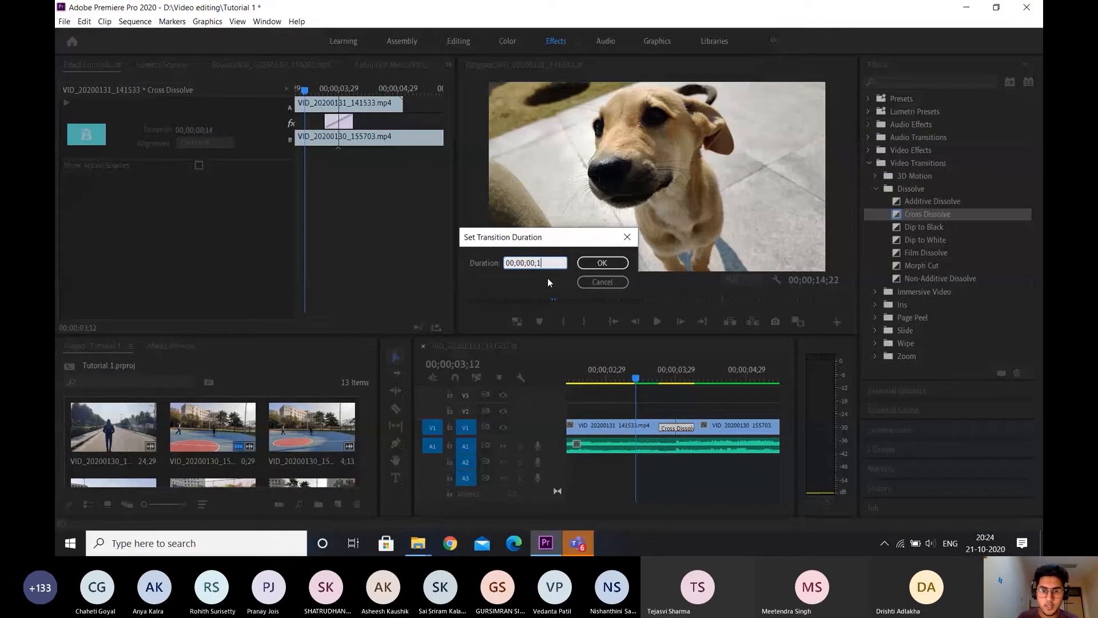
pyautogui.press('BackSpace')
pyautogui.write('29')
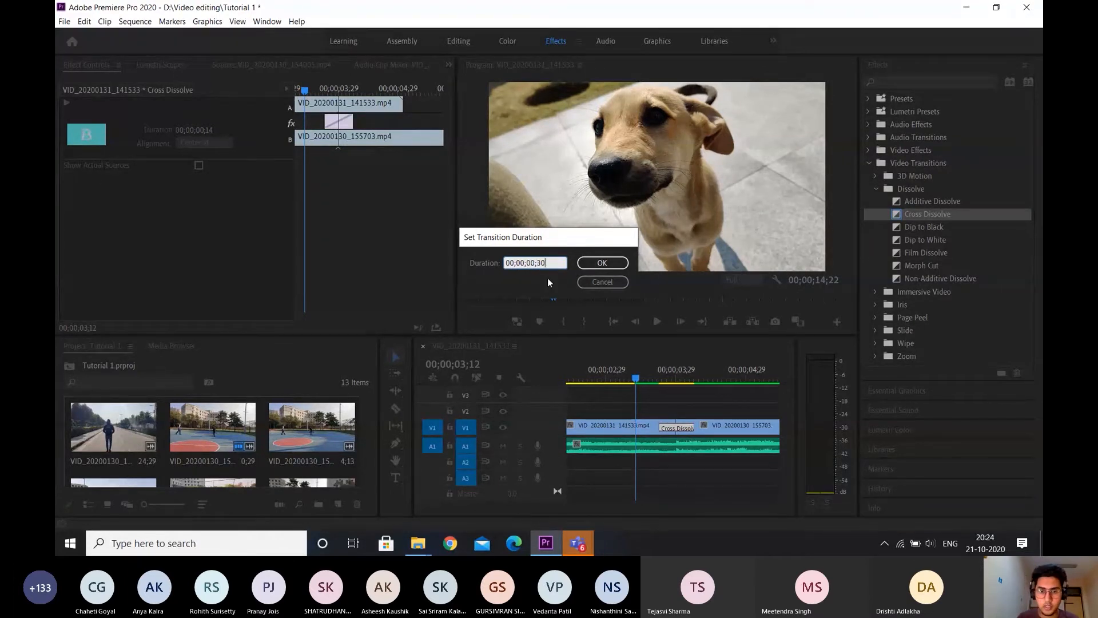
pyautogui.press('Return')
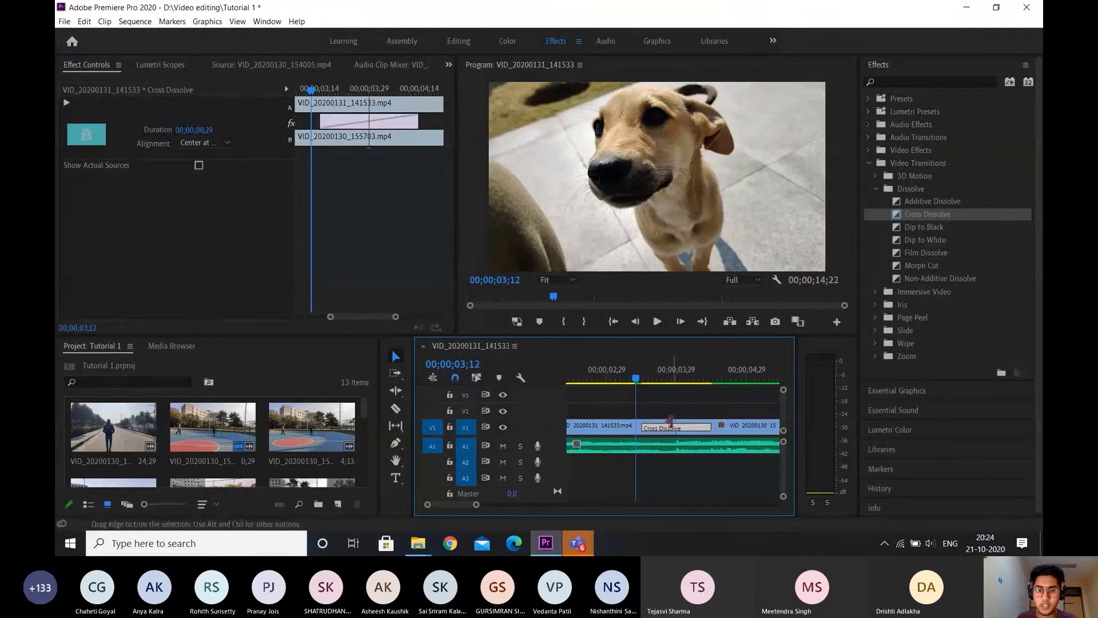
# - Change the Cross Dissolve duration to 00;00;00;28 and play through the transition
pyautogui.doubleClick(672, 428)
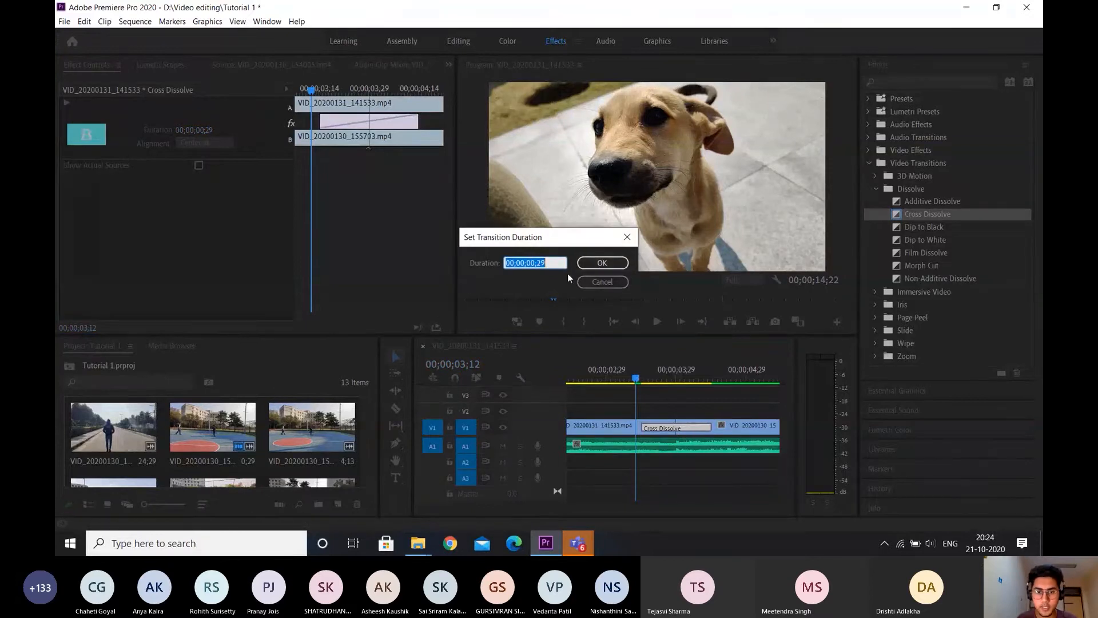
pyautogui.click(603, 264)
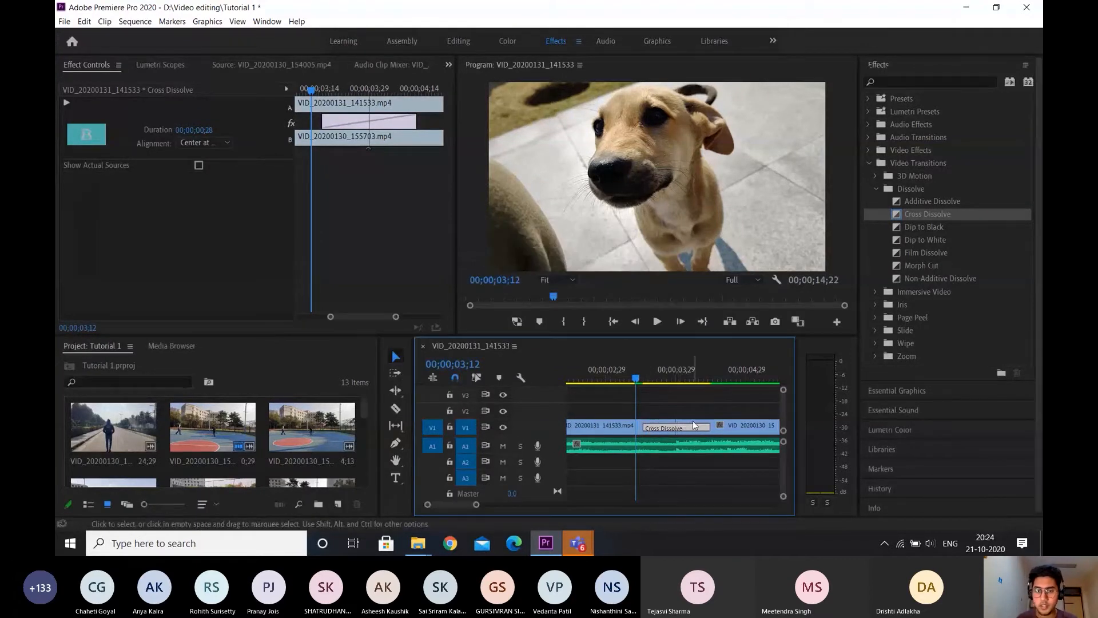
pyautogui.press('space')
pyautogui.press('space')
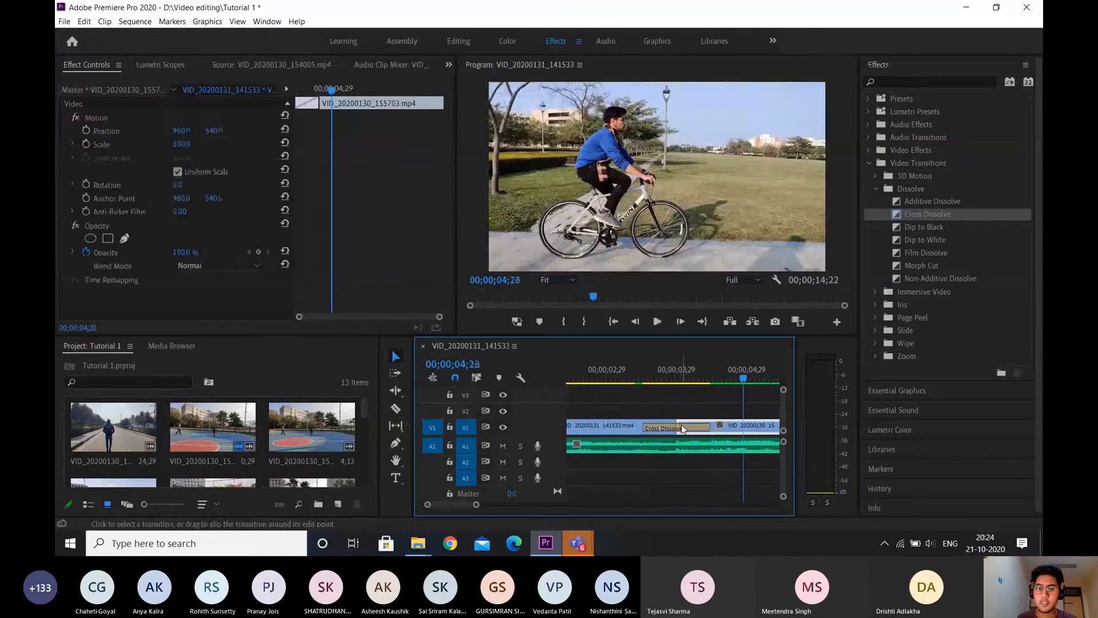
# - Lengthen the Cross Dissolve on V1 to a duration of 00;00;01;28
pyautogui.doubleClick(681, 424)
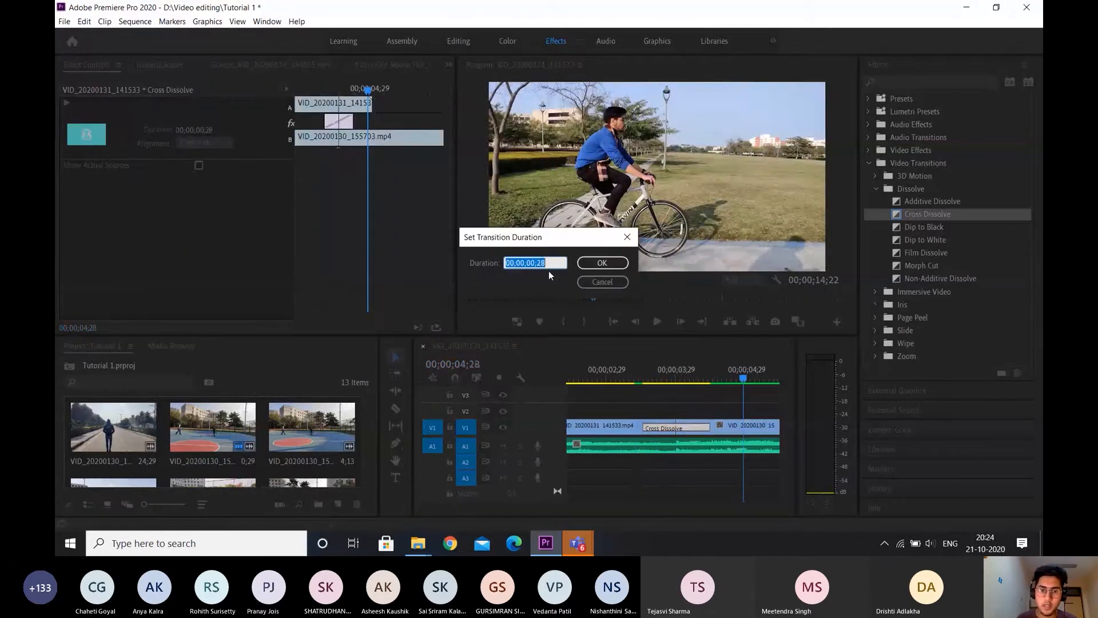
pyautogui.click(532, 264)
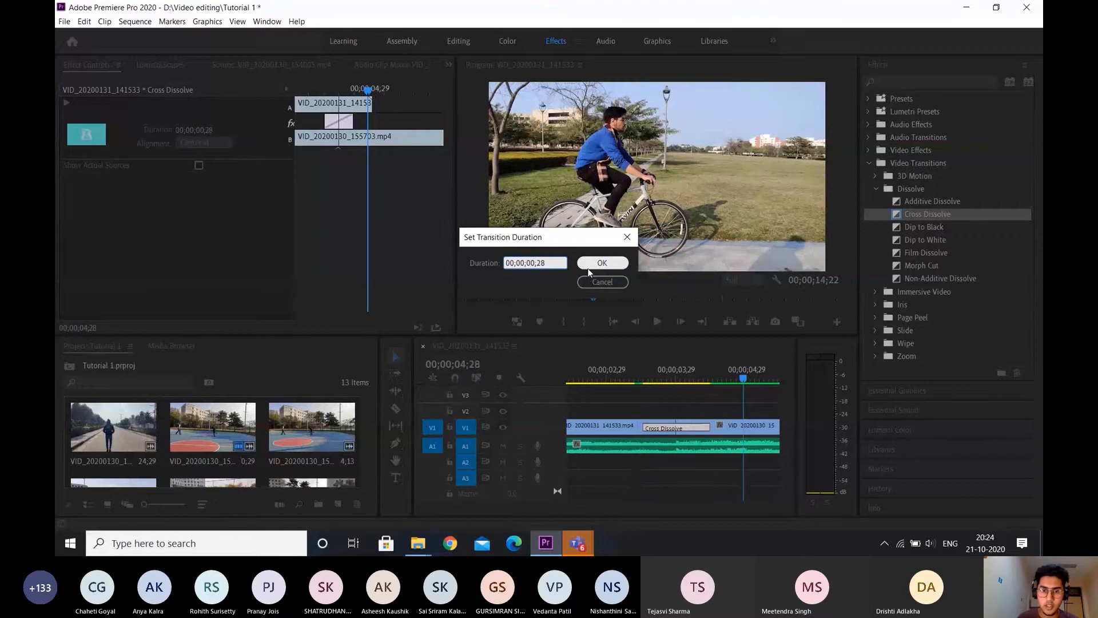
pyautogui.press('BackSpace')
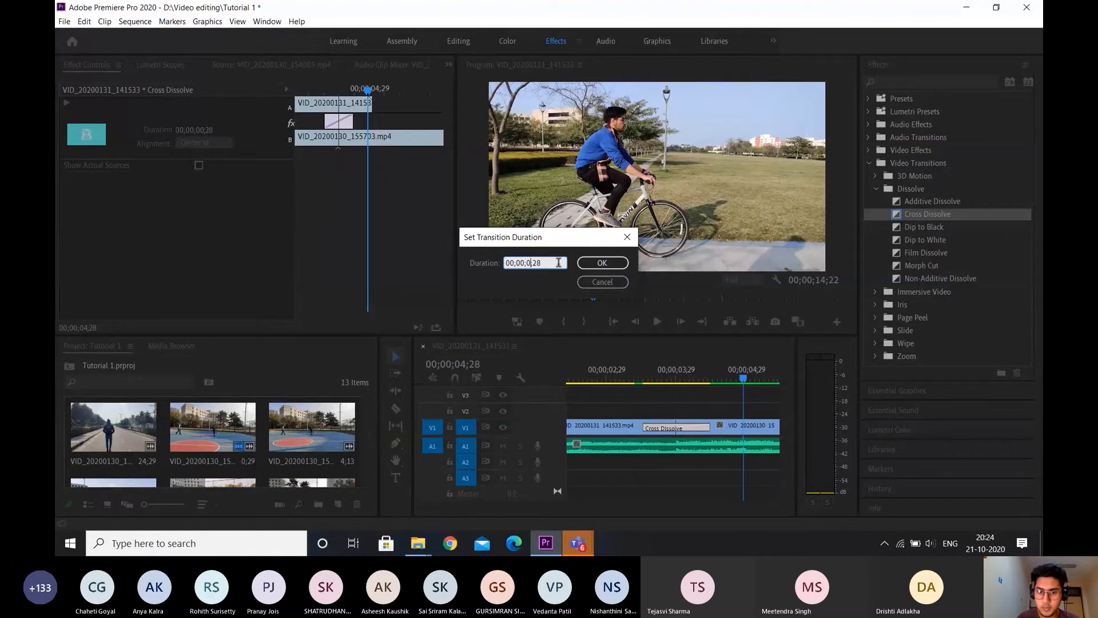
pyautogui.write('1')
pyautogui.press('BackSpace')
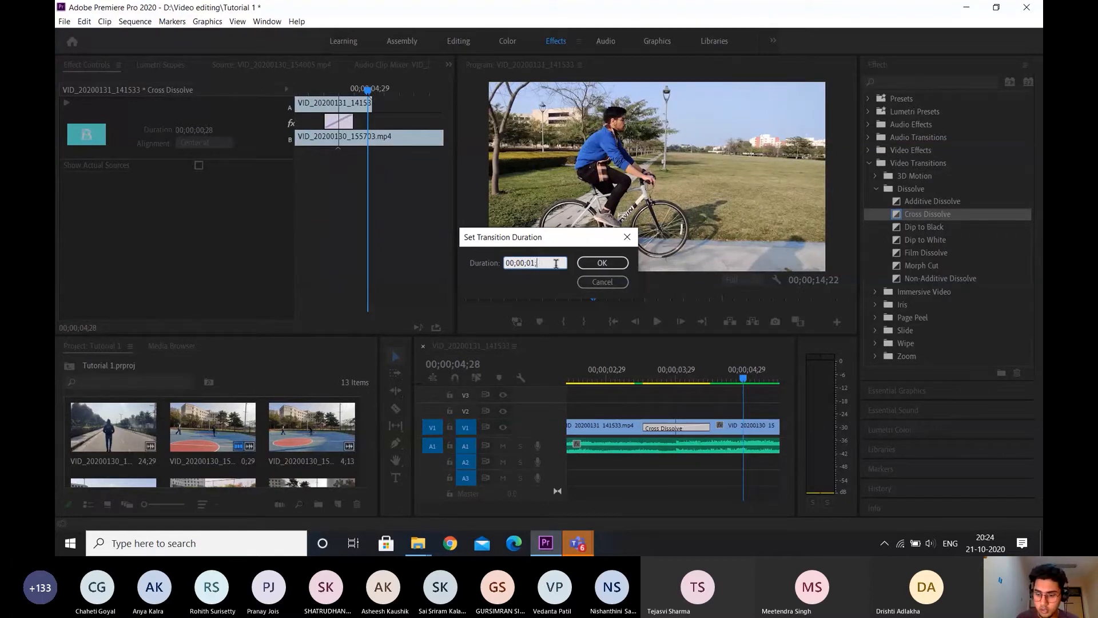
pyautogui.write('9')
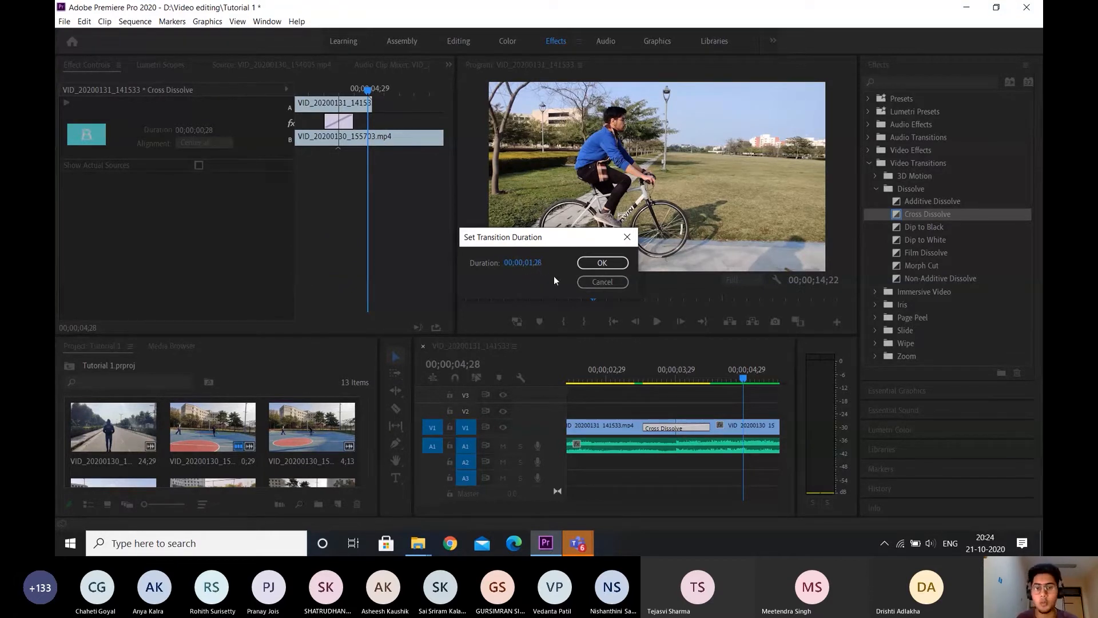
pyautogui.click(602, 263)
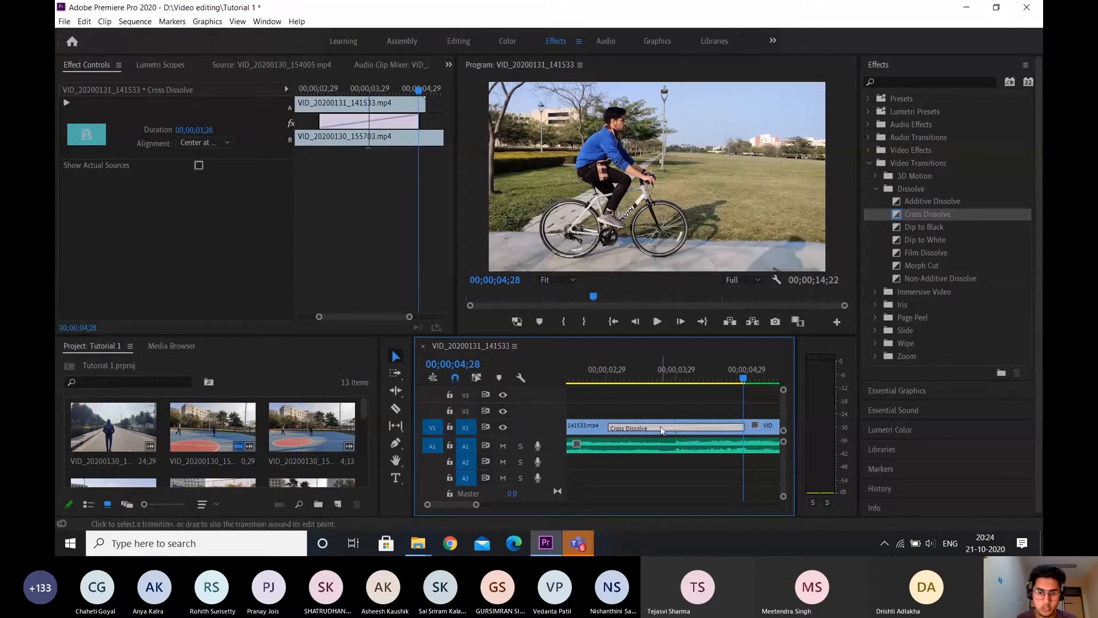
# - Play the lengthened Cross Dissolve from about 00;00;02;18 into the cyclist clip
pyautogui.click(581, 379)
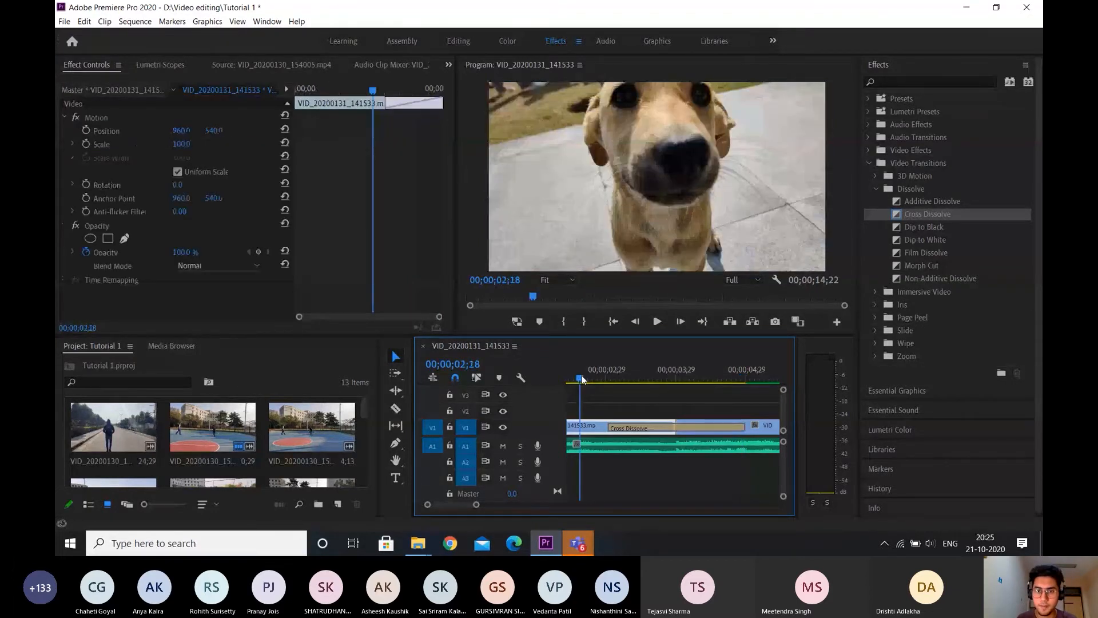
pyautogui.press('space')
pyautogui.press('space')
# - Select the Cross Dissolve on V1 and set its alignment to End at Cut
pyautogui.scroll(6, 655, 452)
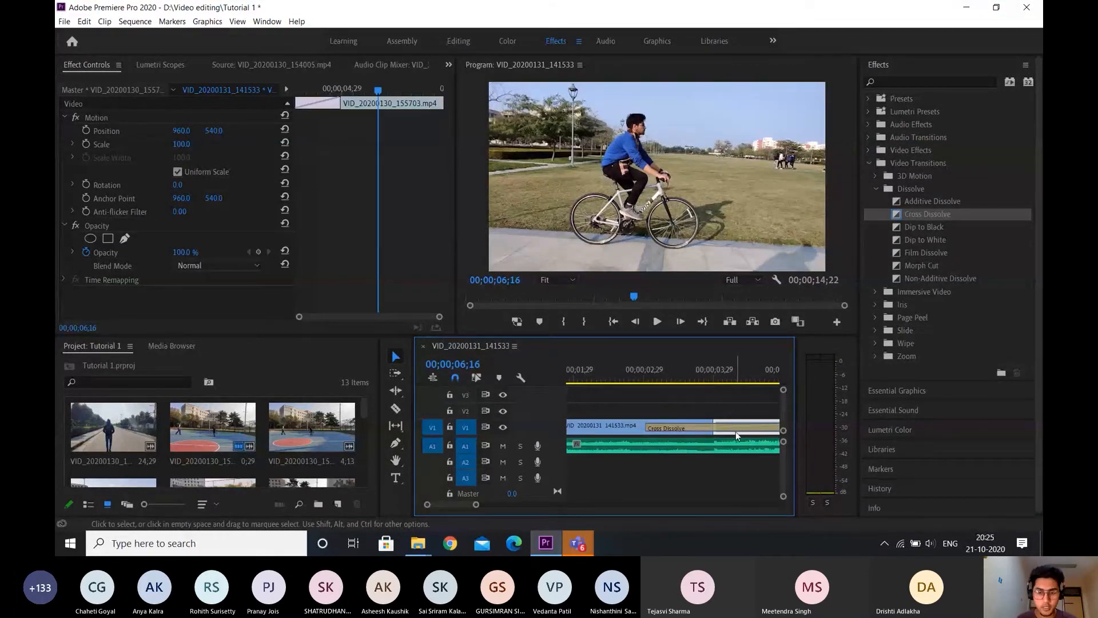
pyautogui.scroll(-3, 734, 430)
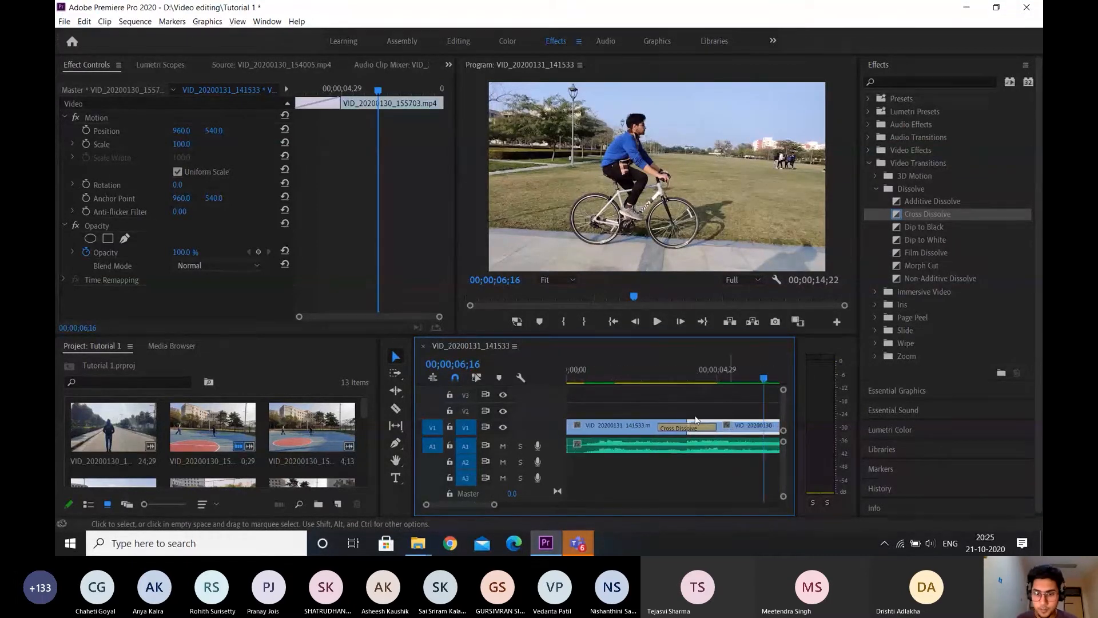
pyautogui.scroll(-2, 695, 420)
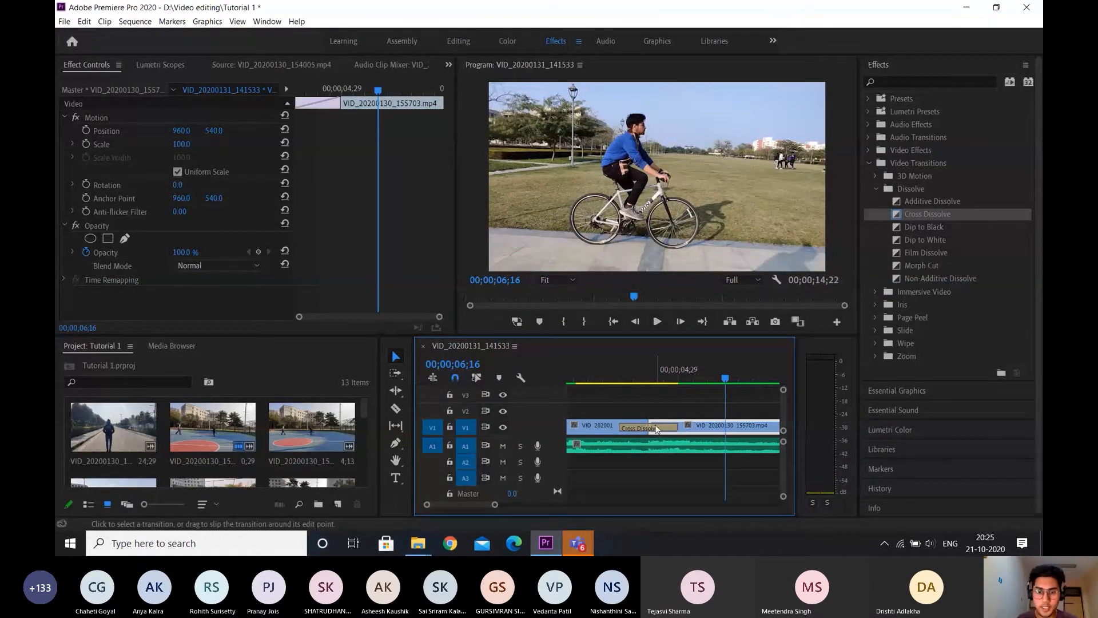
pyautogui.click(656, 430)
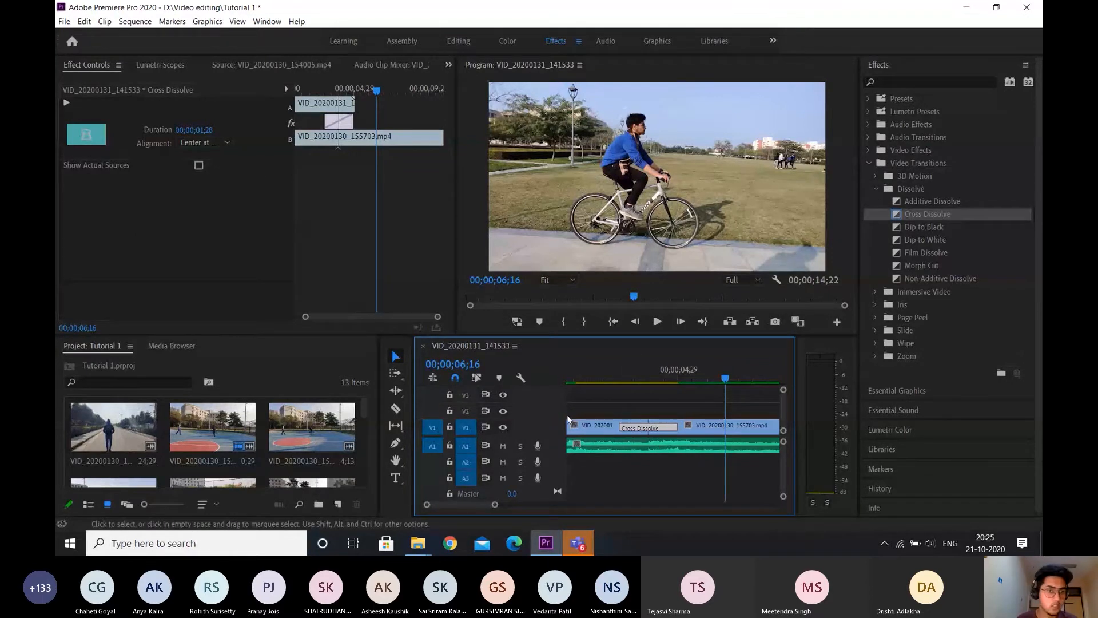
pyautogui.moveTo(203, 132); pyautogui.dragTo(214, 133)
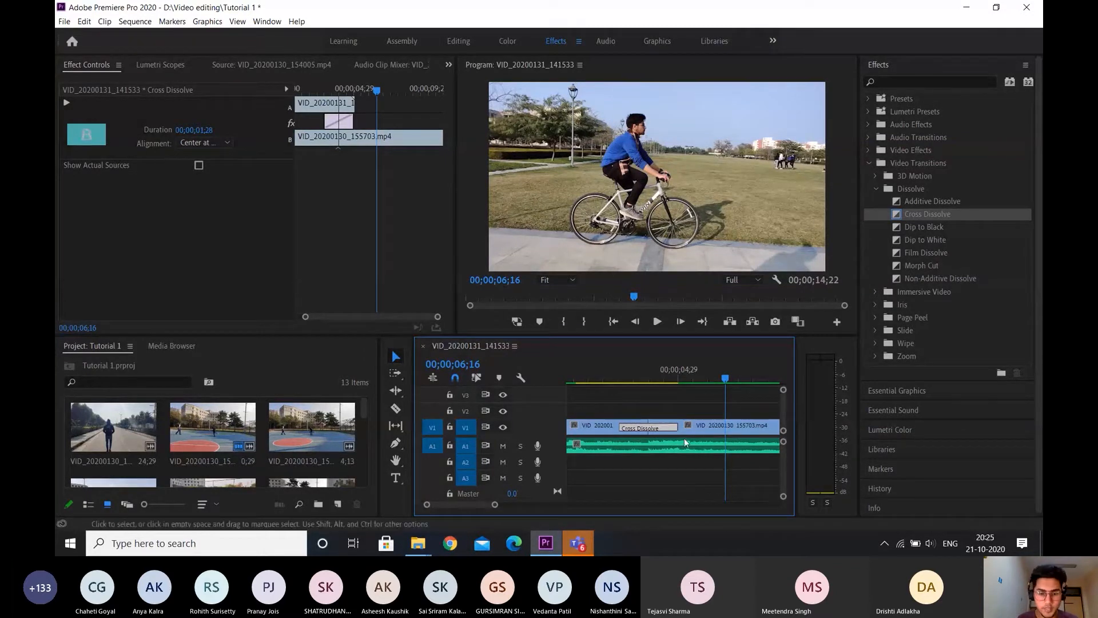
pyautogui.keyDown('alt'); pyautogui.scroll(3, 684, 438); pyautogui.keyUp('alt')
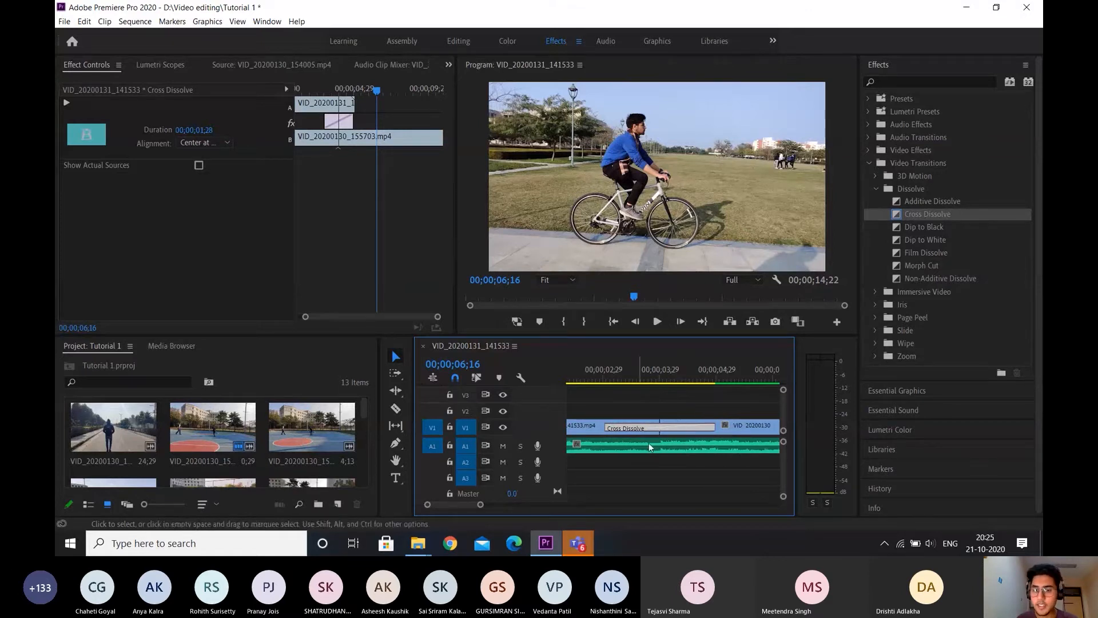
pyautogui.moveTo(659, 431)
pyautogui.mouseDown()
pyautogui.moveTo(728, 418)
pyautogui.moveTo(659, 434)
pyautogui.mouseUp()
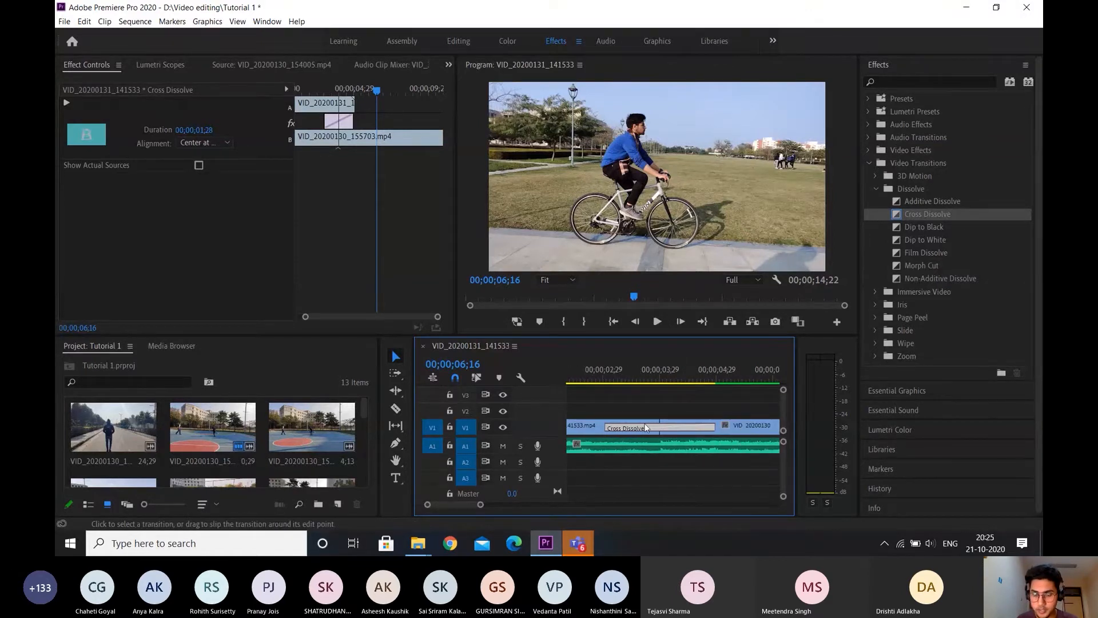
pyautogui.click(222, 142)
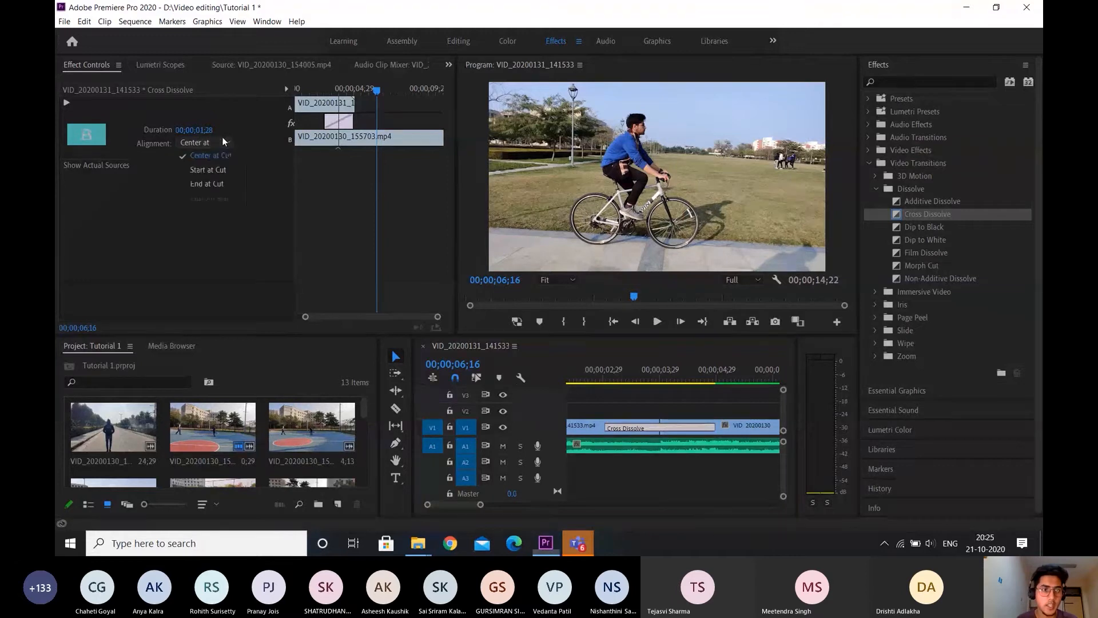
pyautogui.click(226, 193)
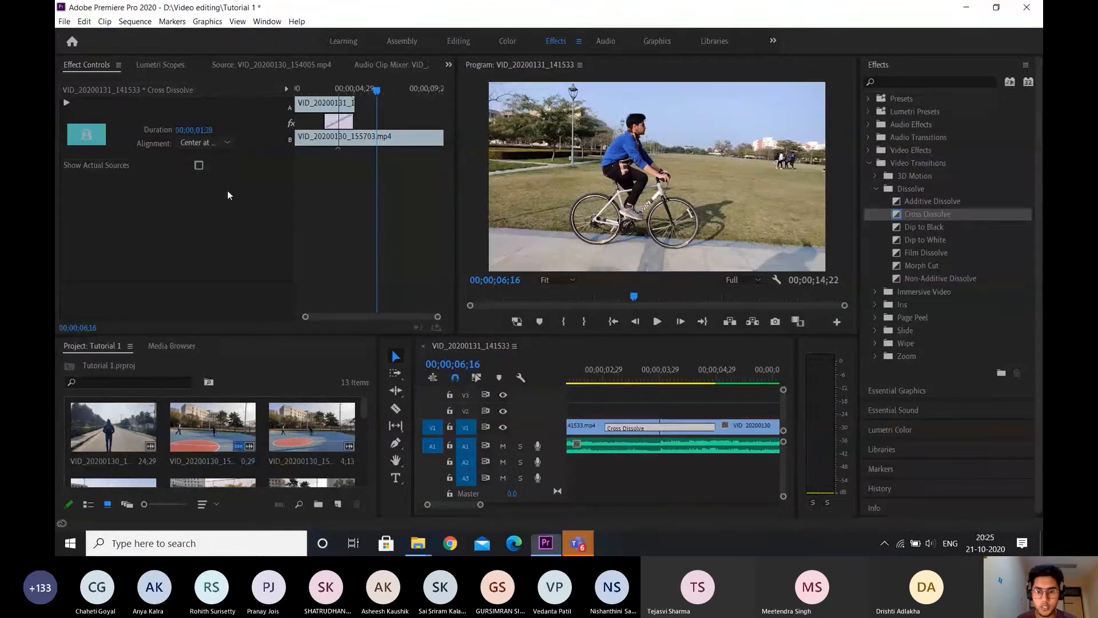
# - Play the sequence from just before the realigned Cross Dissolve to check how the dog clip blends into the cyclist clip
pyautogui.click(703, 428)
pyautogui.scroll(-3, 702, 428)
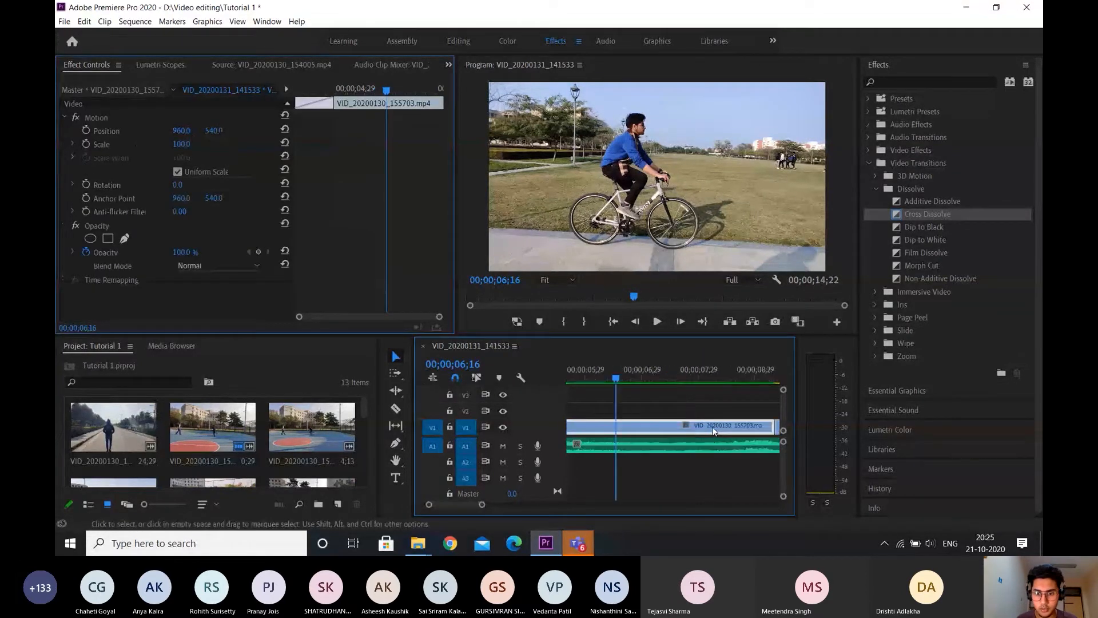
pyautogui.scroll(5, 685, 435)
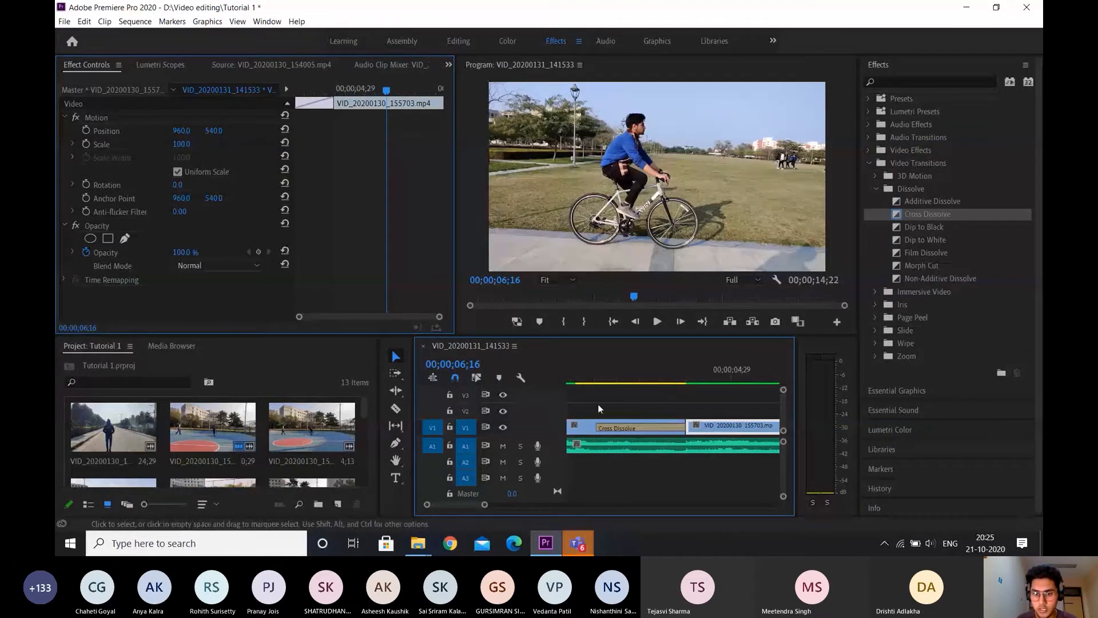
pyautogui.click(591, 380)
pyautogui.press('space')
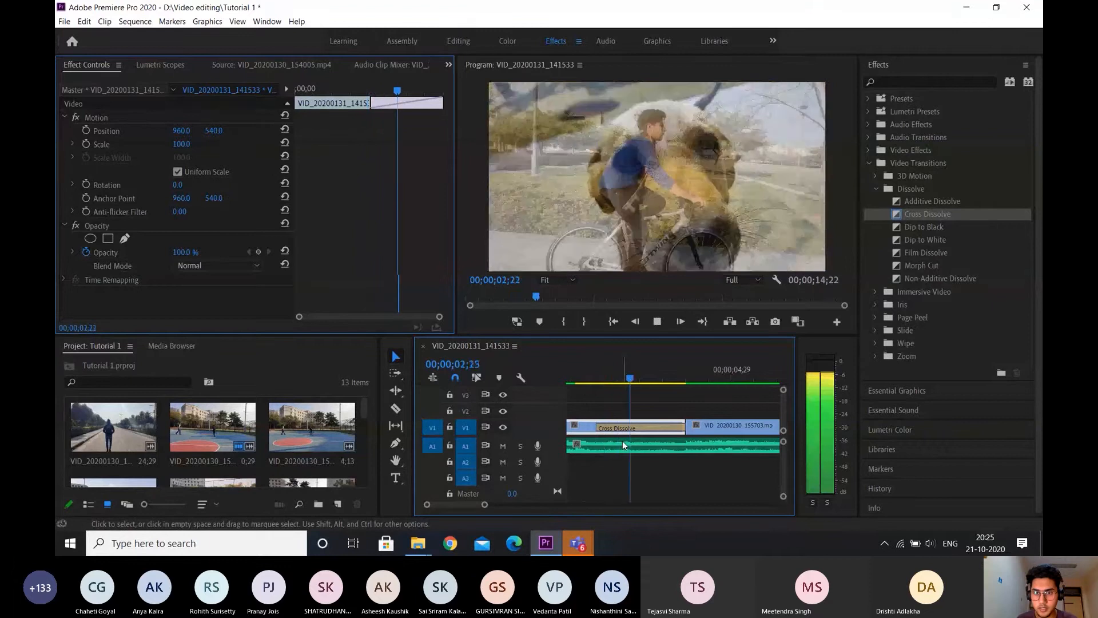
# - Replay the dog clip's End at Cut dissolve, and set the Cross Dissolve's alignment to Start at Cut
pyautogui.moveTo(601, 377); pyautogui.dragTo(593, 378)
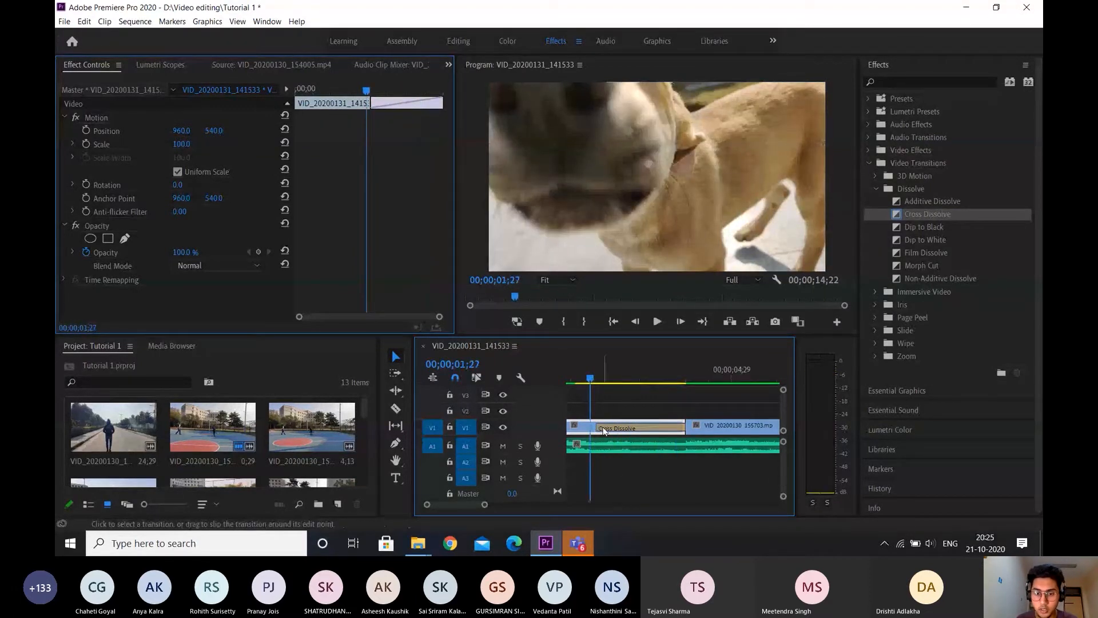
pyautogui.click(604, 427)
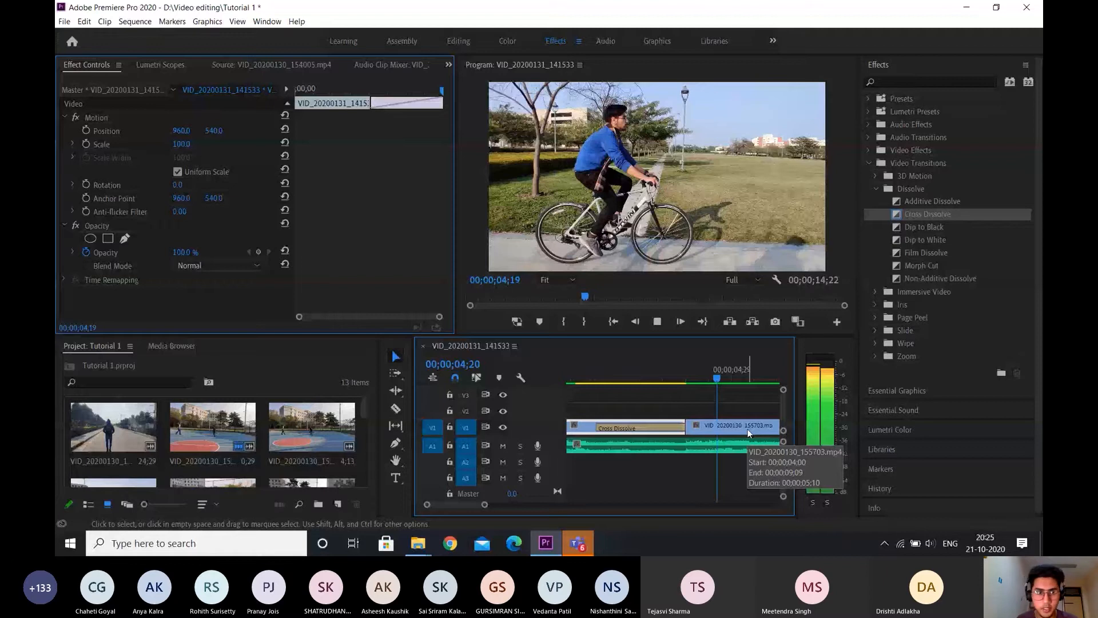
pyautogui.click(747, 428)
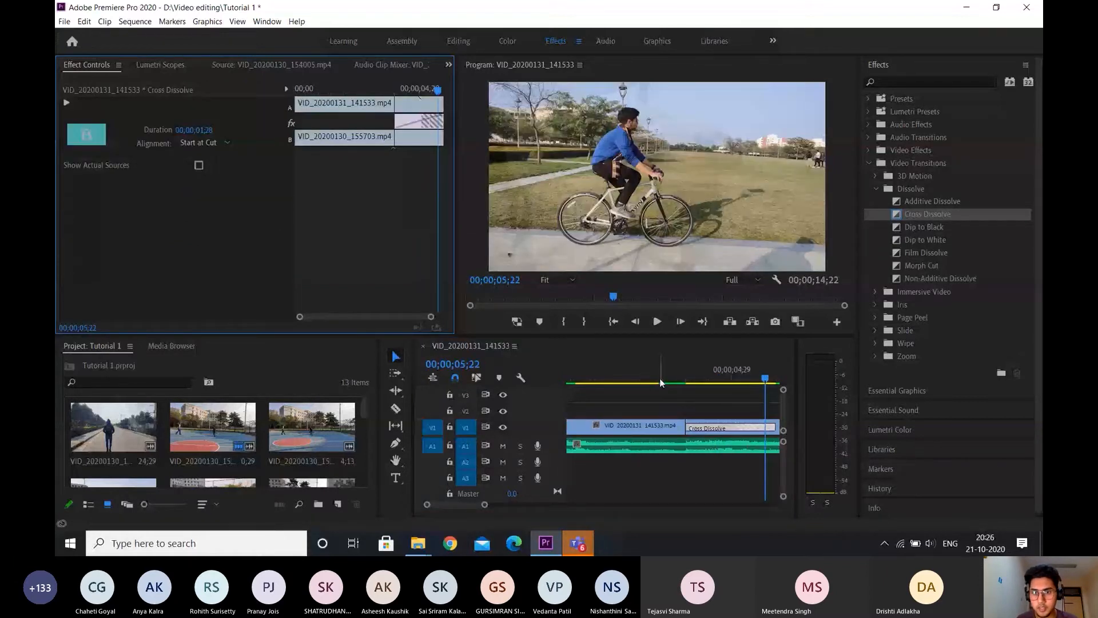
# - Play the sequence from late in the dog clip through the Start at Cut Cross Dissolve into the cyclist clip
pyautogui.click(660, 379)
pyautogui.press('space')
pyautogui.press('space')
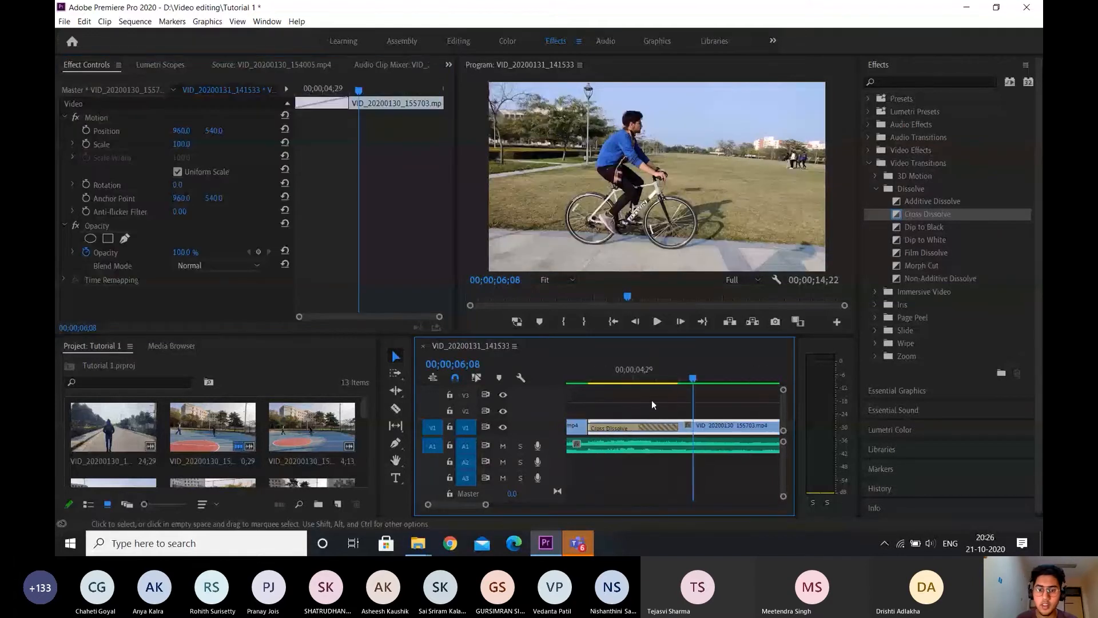
pyautogui.scroll(1, 657, 465)
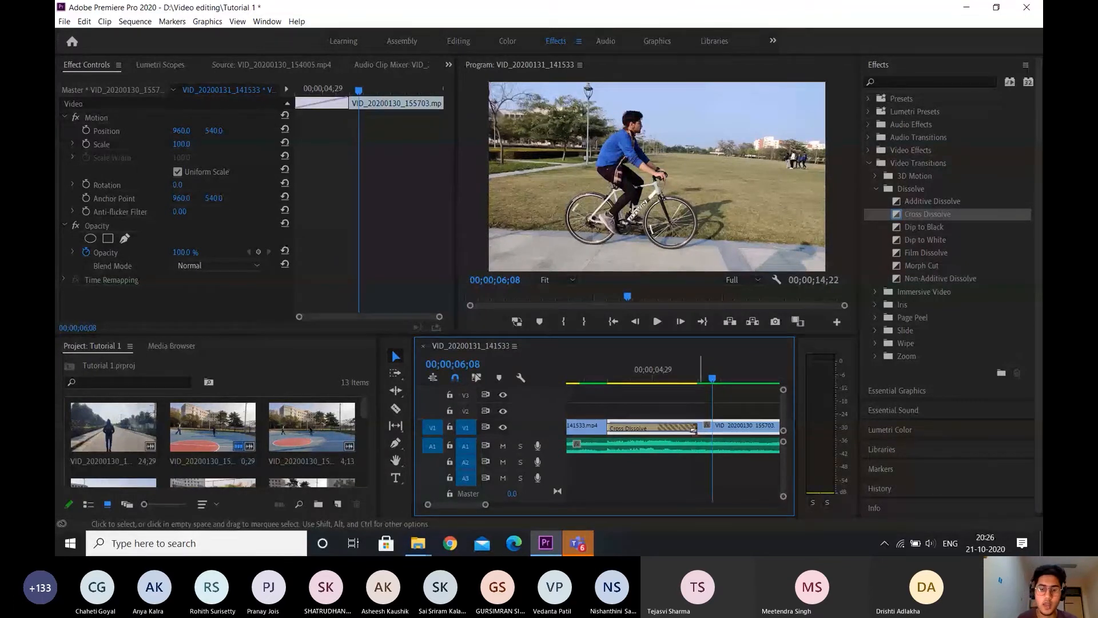
pyautogui.hscroll(-2, 695, 430)
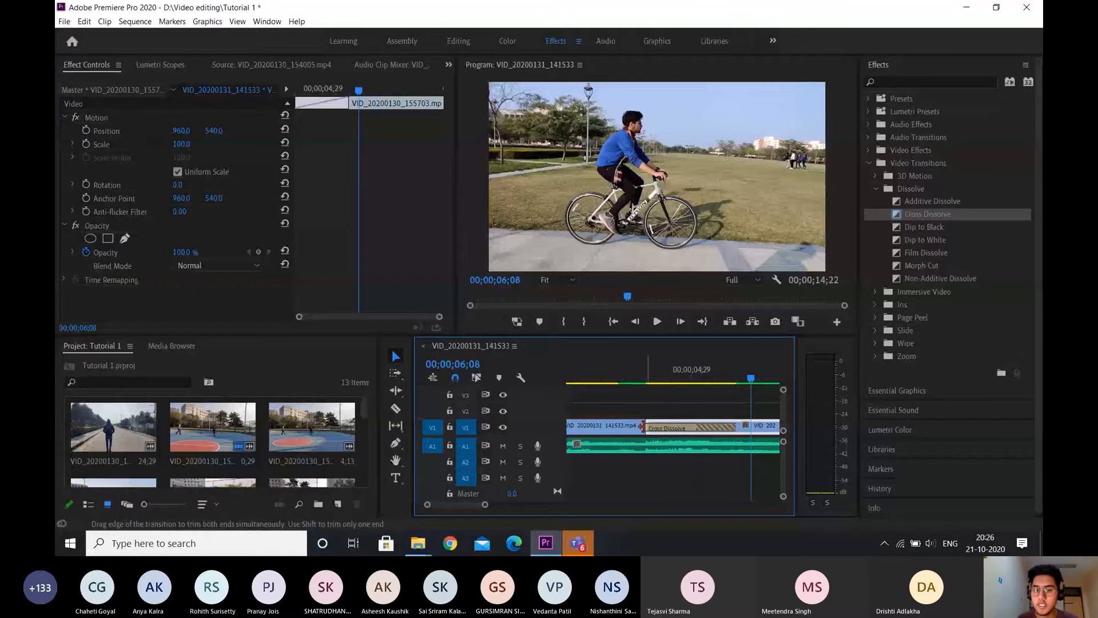
# - Try moving the dog clip from V1 to V2 so it overlaps the start of the cyclist clip, and undo the moves
pyautogui.click(634, 429)
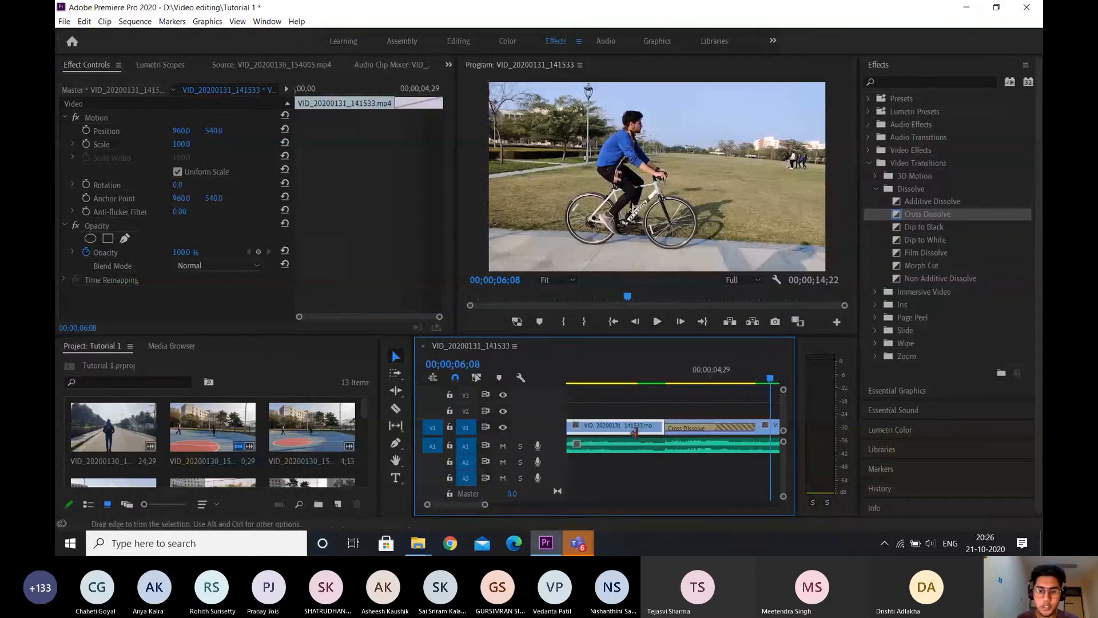
pyautogui.hscroll(-2, 612, 403)
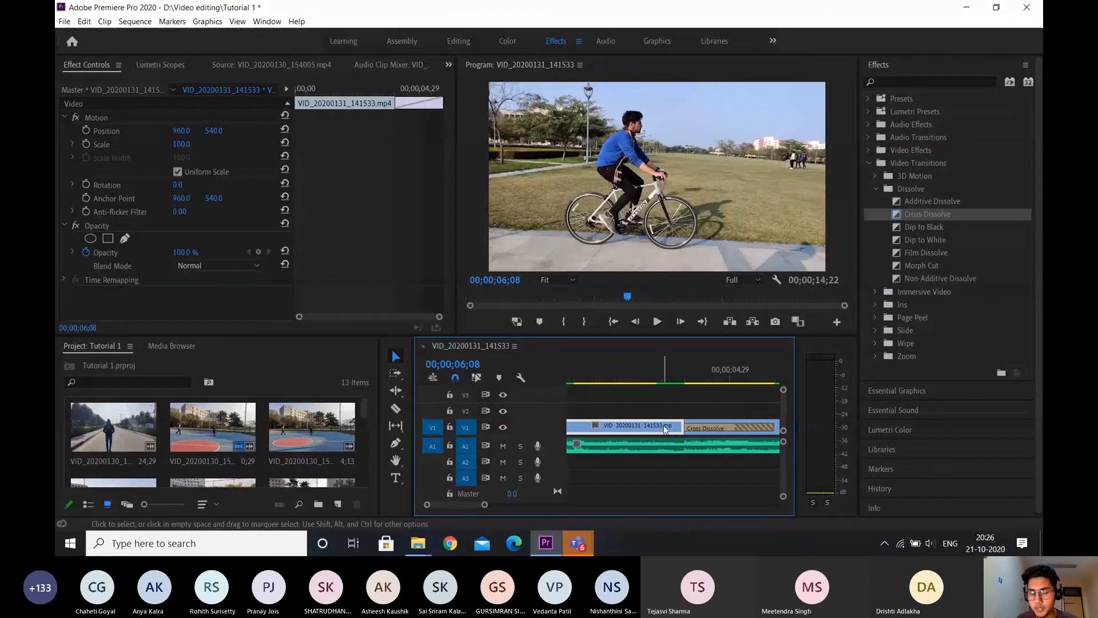
pyautogui.moveTo(661, 422); pyautogui.dragTo(733, 409)
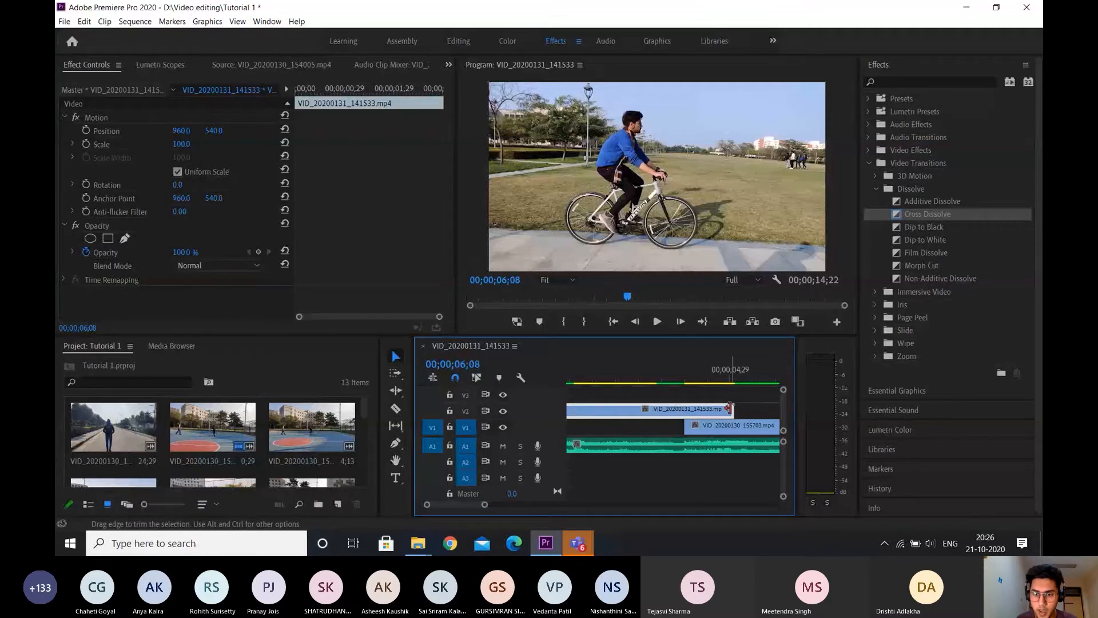
pyautogui.moveTo(732, 409); pyautogui.dragTo(683, 407)
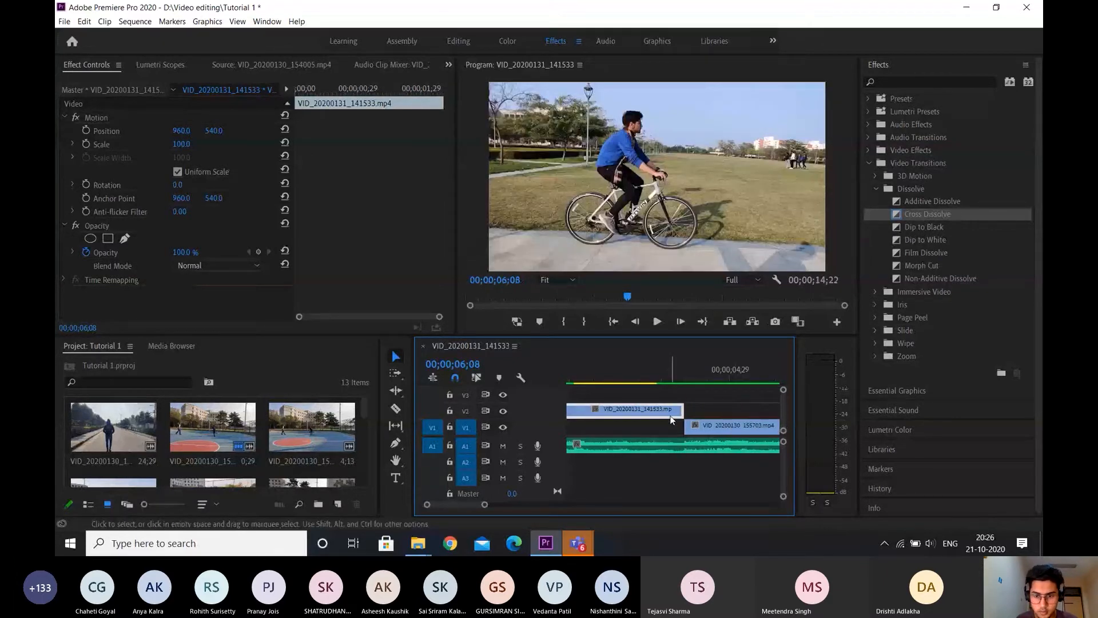
pyautogui.hotkey('ctrl', 'z')
pyautogui.hotkey('ctrl', 'z')
pyautogui.scroll(-2, 749, 425)
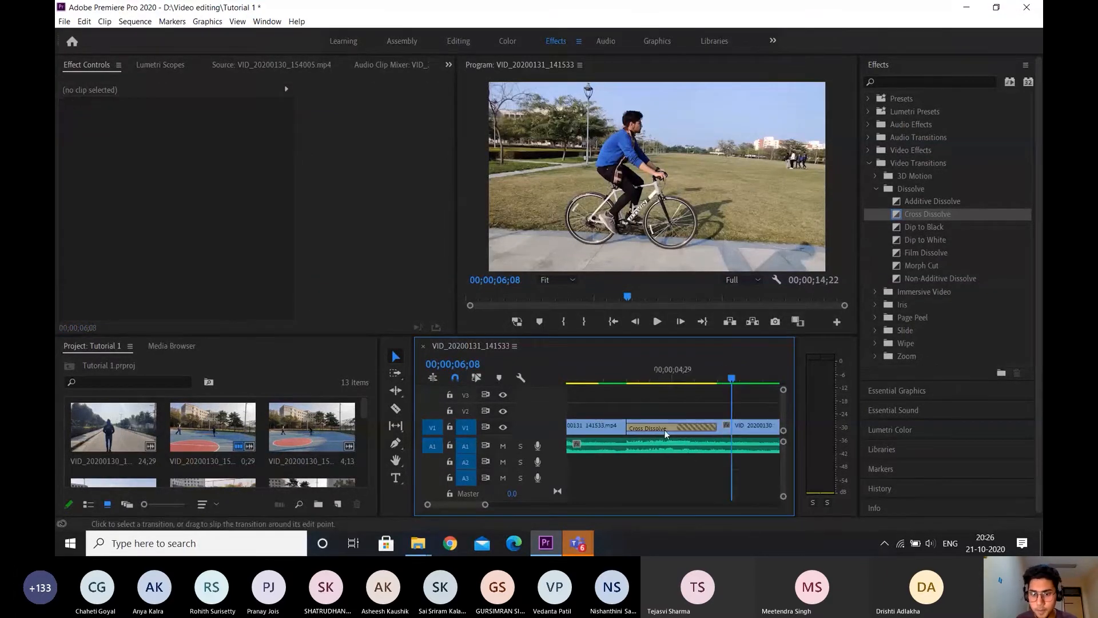
# - Scrub back and forth through the Cross Dissolve to examine how the dog clip fades over the cyclist clip
pyautogui.click(716, 428)
pyautogui.click(677, 372)
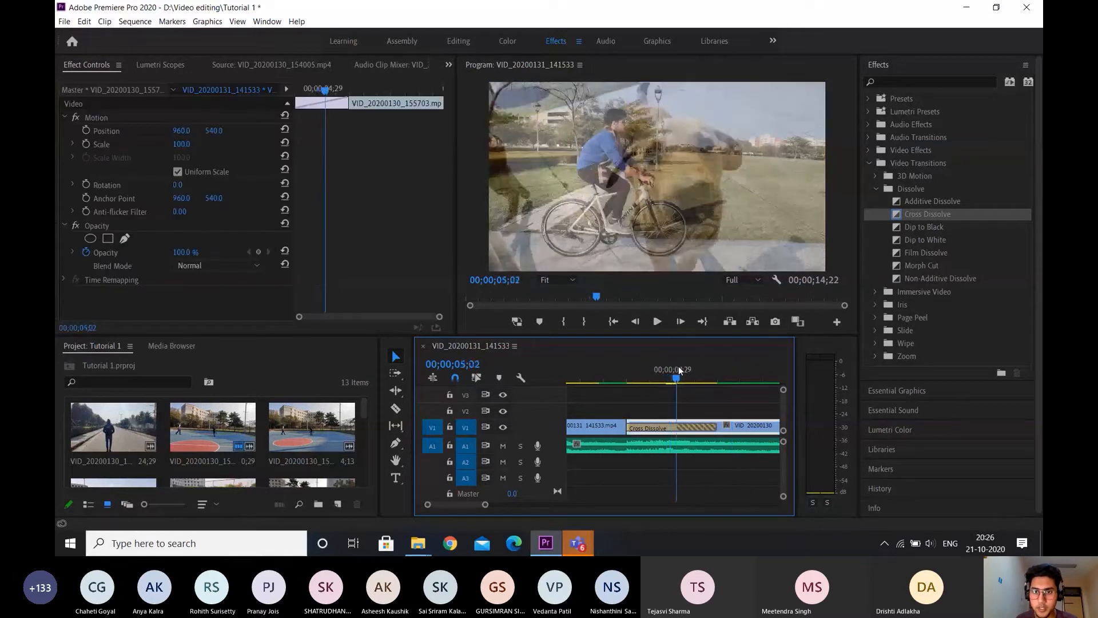
pyautogui.moveTo(679, 370); pyautogui.dragTo(691, 372)
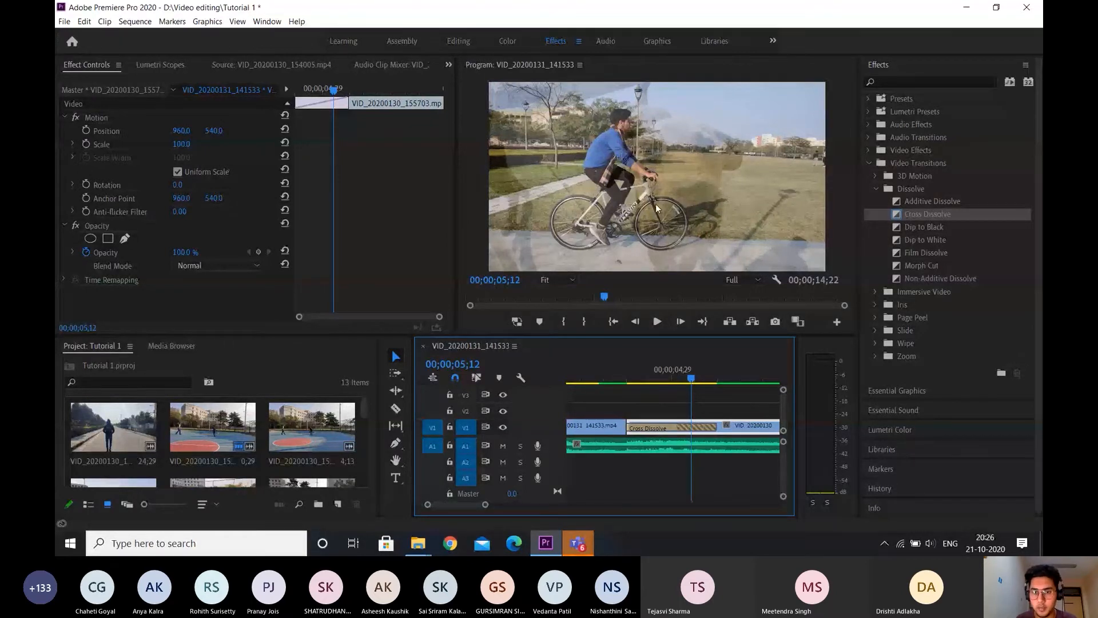
pyautogui.click(704, 379)
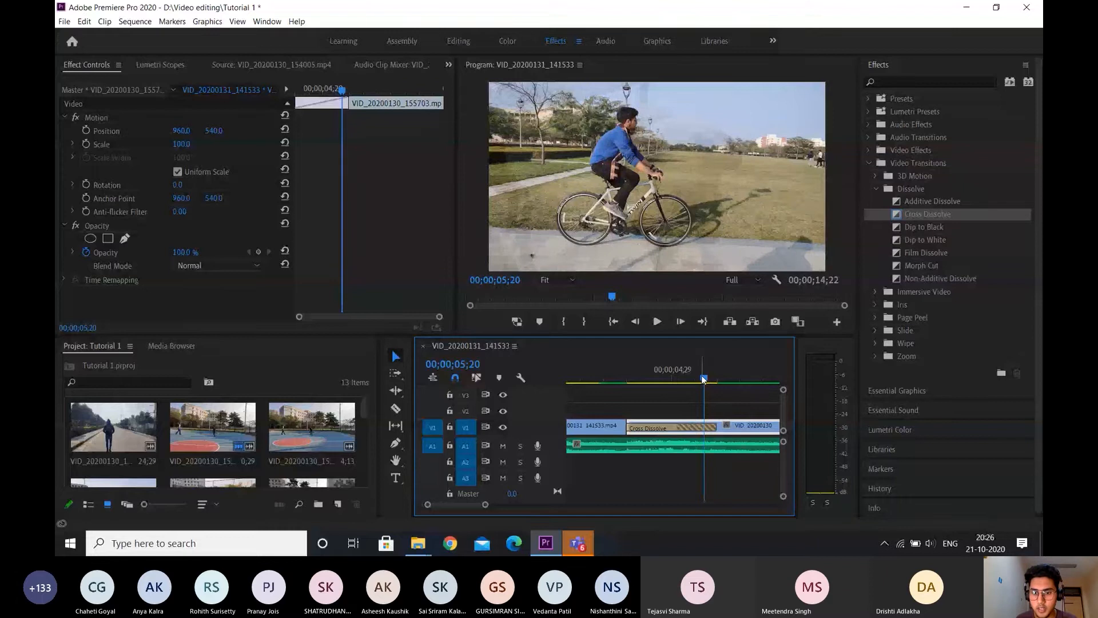
pyautogui.moveTo(704, 379); pyautogui.dragTo(666, 362)
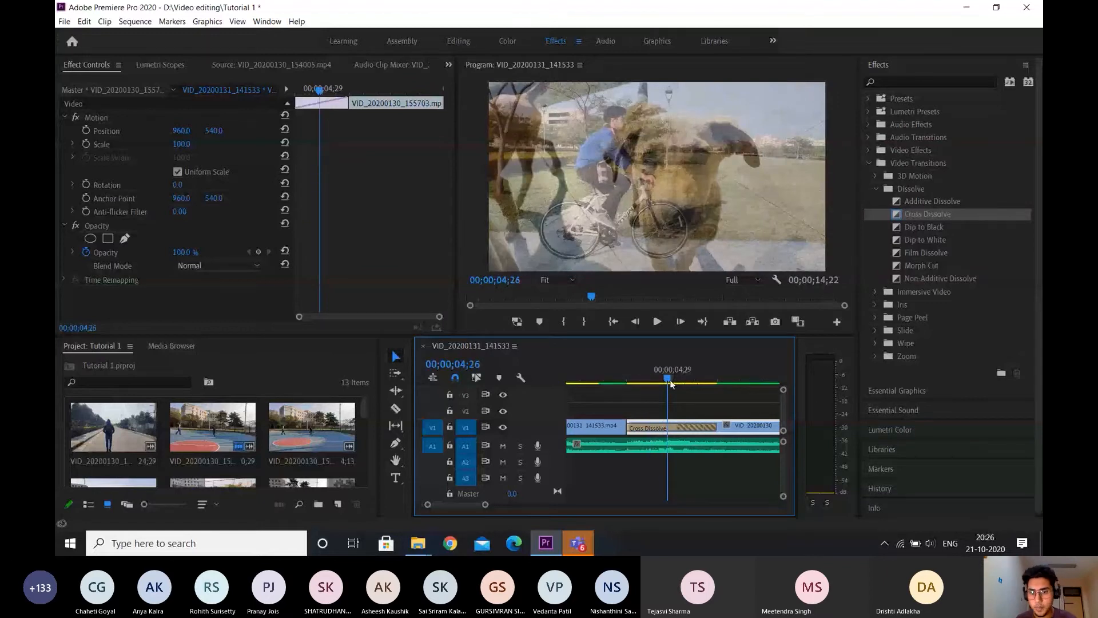
# - Delete the Cross Dissolve on V1 and apply the Cross Zoom transition at the cut between the dog and cyclist clips
pyautogui.click(657, 426)
pyautogui.press('Delete')
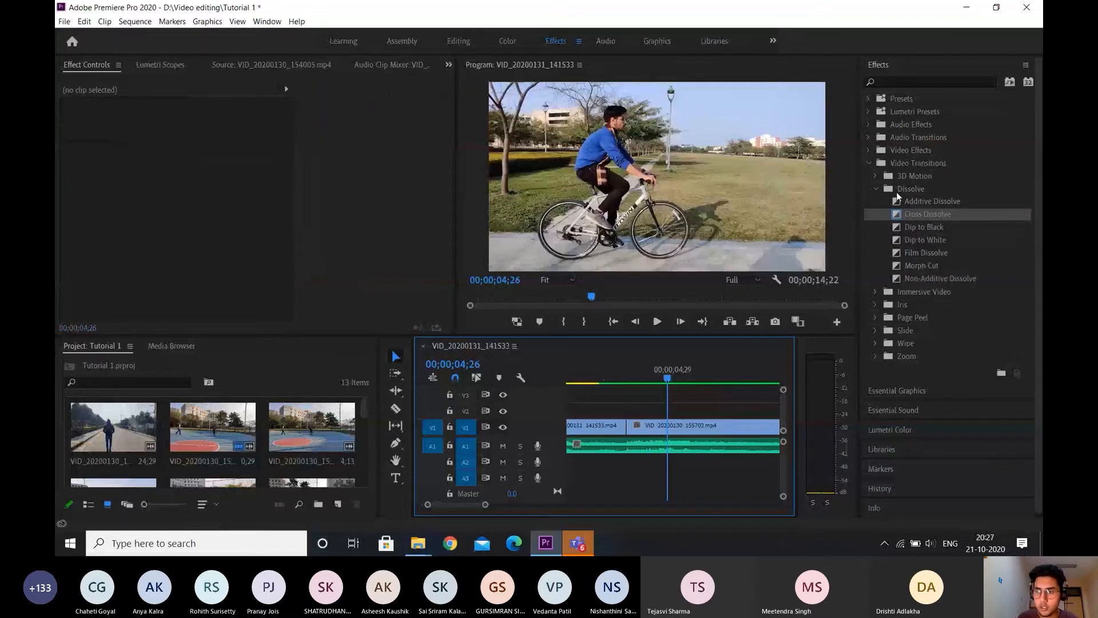
pyautogui.click(876, 189)
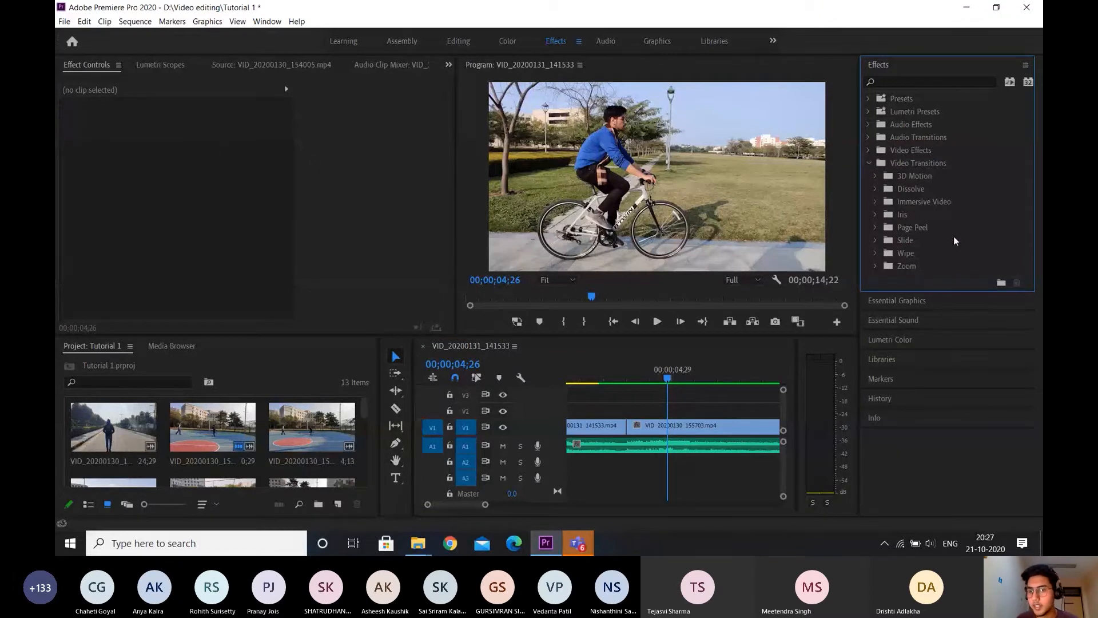
pyautogui.click(876, 266)
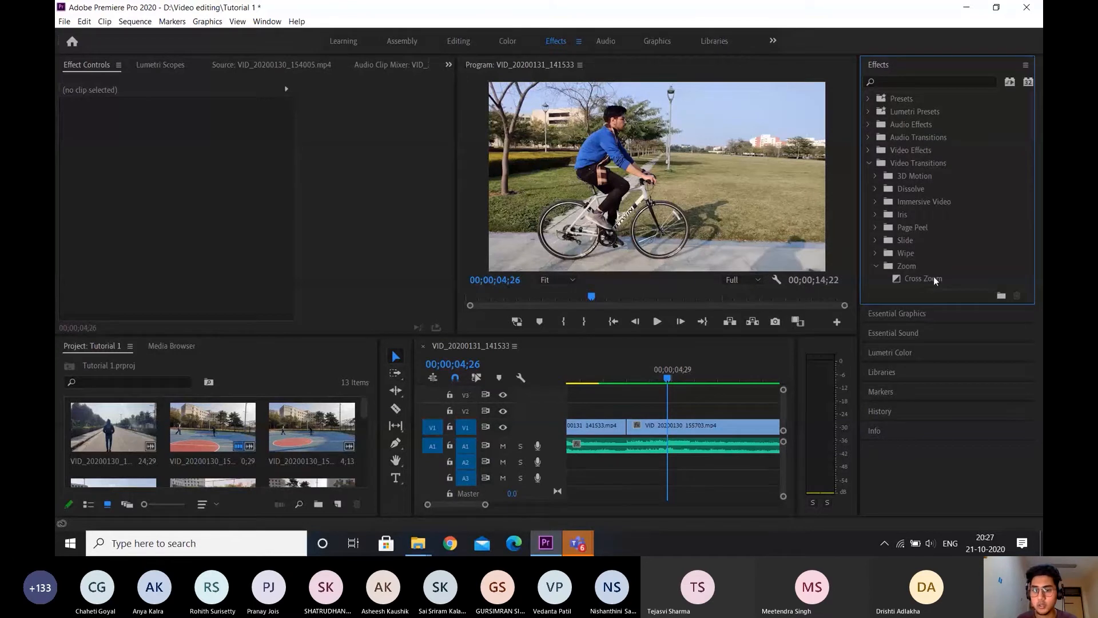
pyautogui.moveTo(934, 277); pyautogui.dragTo(632, 430)
# - Set the Cross Zoom transition's duration to 00;00;01;00
pyautogui.scroll(2, 658, 432)
pyautogui.doubleClick(685, 429)
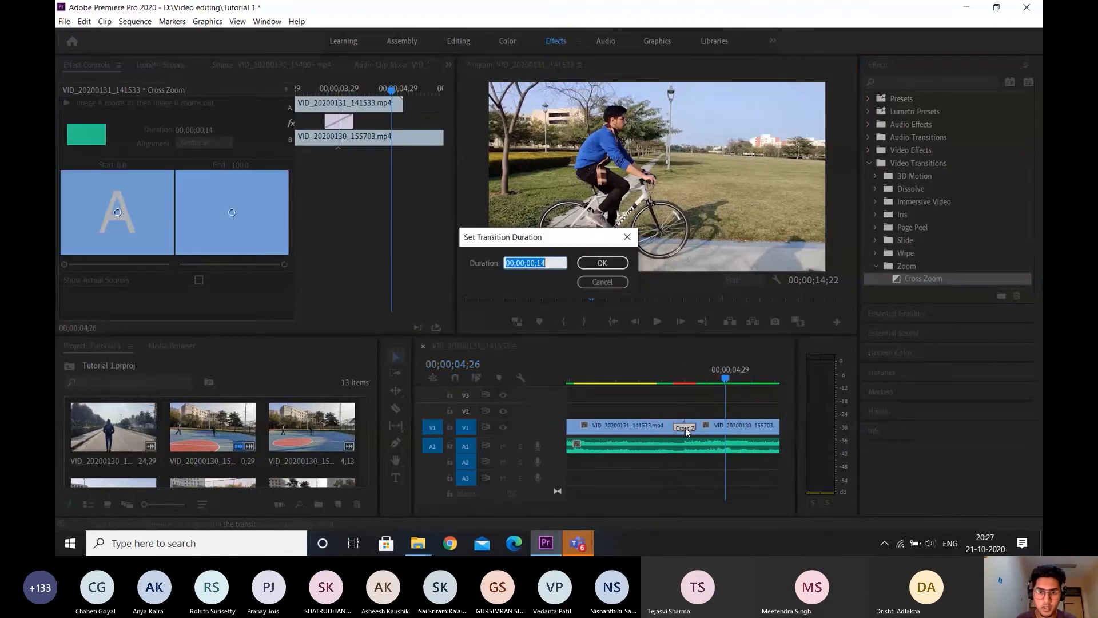
pyautogui.click(550, 261)
pyautogui.press('BackSpace')
pyautogui.press('BackSpace')
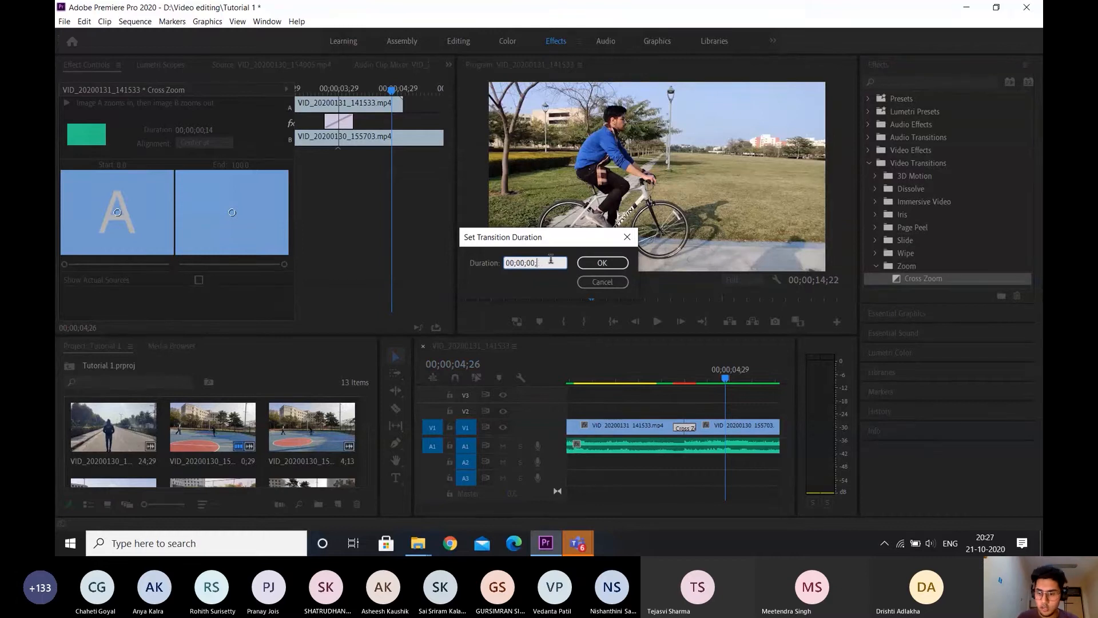
pyautogui.press('BackSpace')
pyautogui.press('BackSpace')
pyautogui.press('BackSpace')
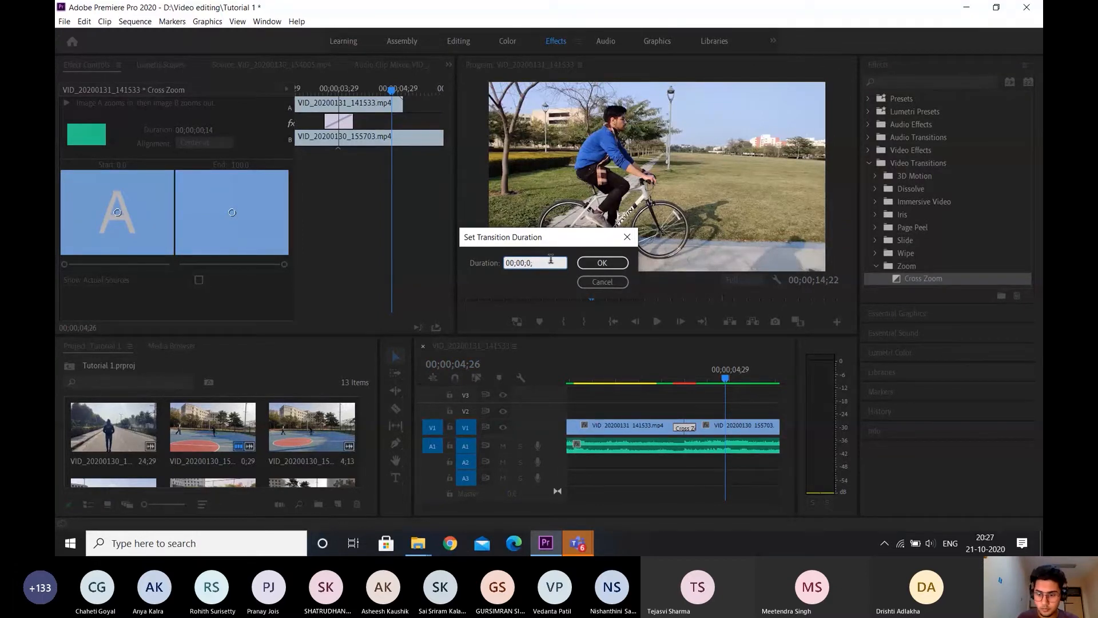
pyautogui.write('1;00')
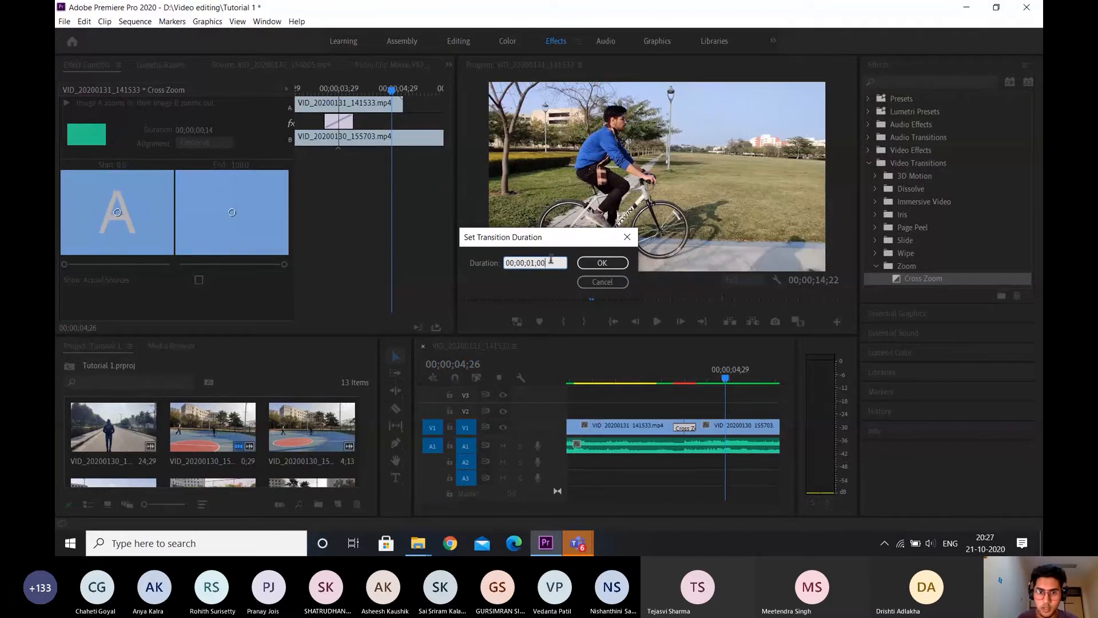
pyautogui.click(600, 262)
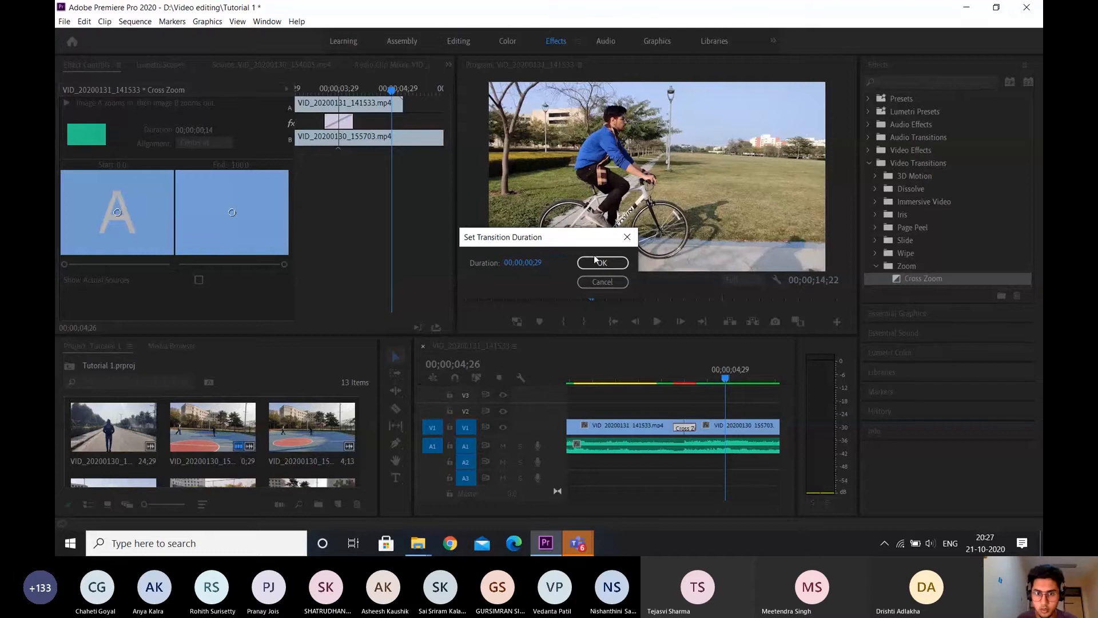
# - Play the Cross Zoom from just before its start, and scrub through it to 00;00;04;15 to examine the zoom
pyautogui.click(650, 378)
pyautogui.press('space')
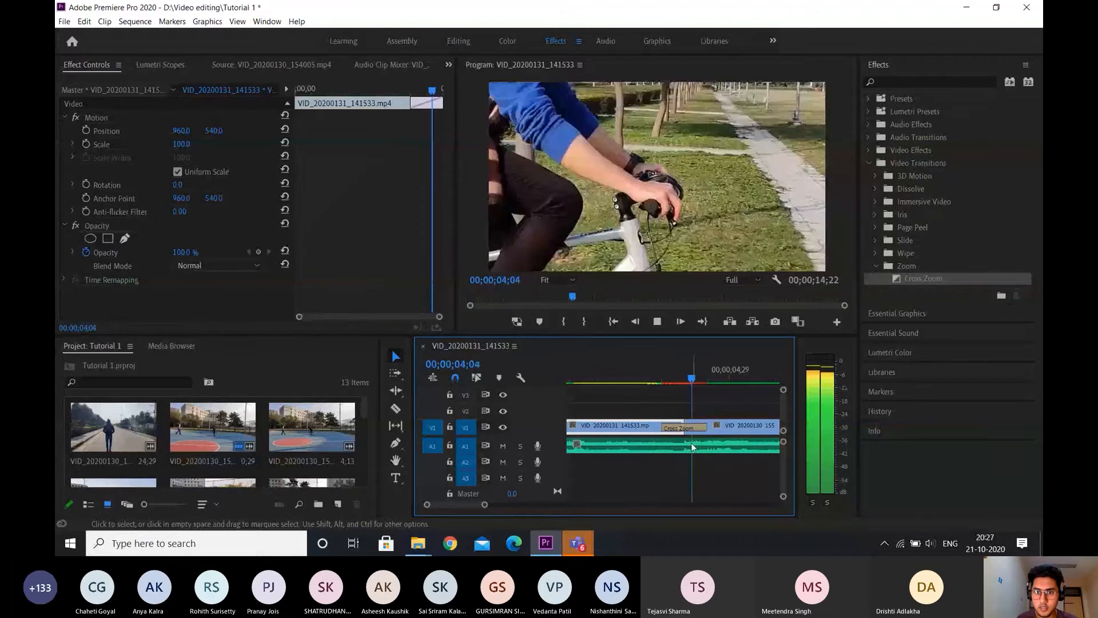
pyautogui.press('space')
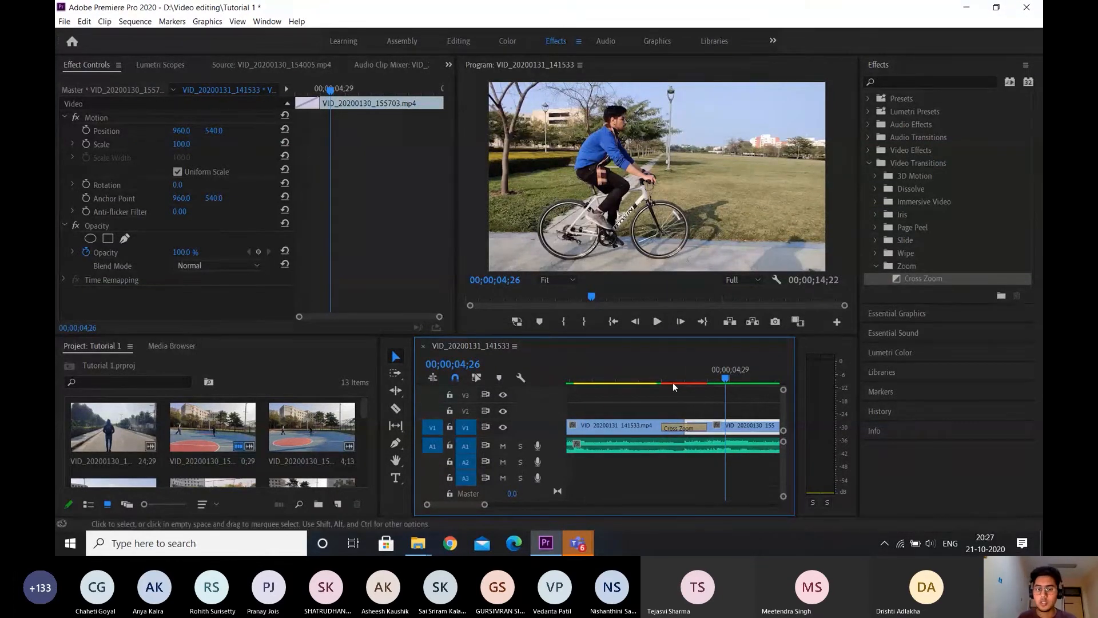
pyautogui.click(655, 380)
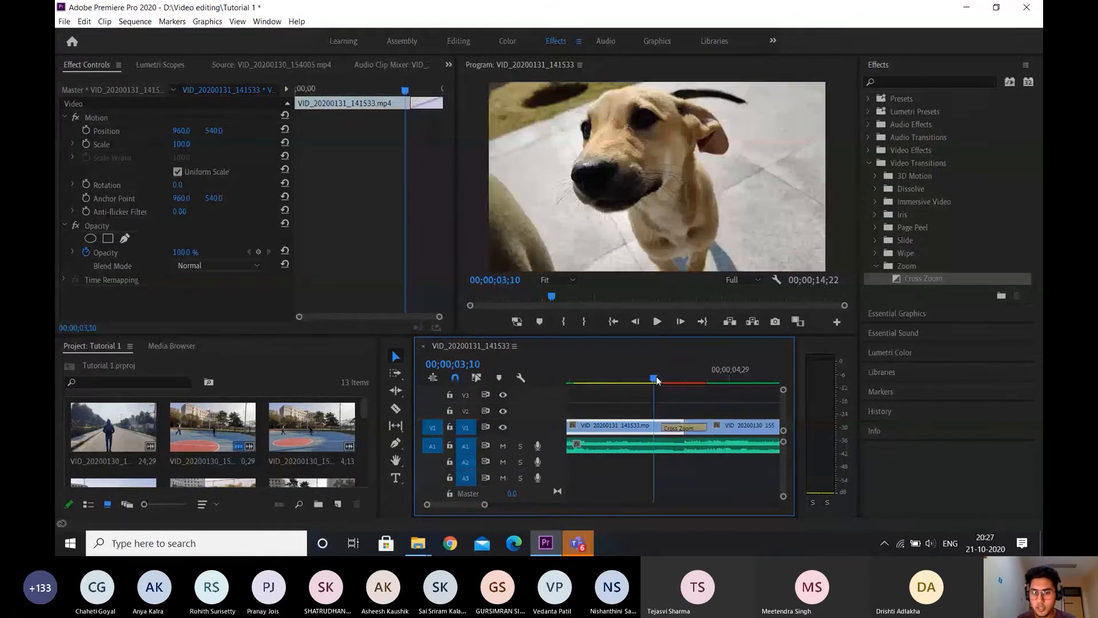
pyautogui.moveTo(656, 380); pyautogui.dragTo(709, 373)
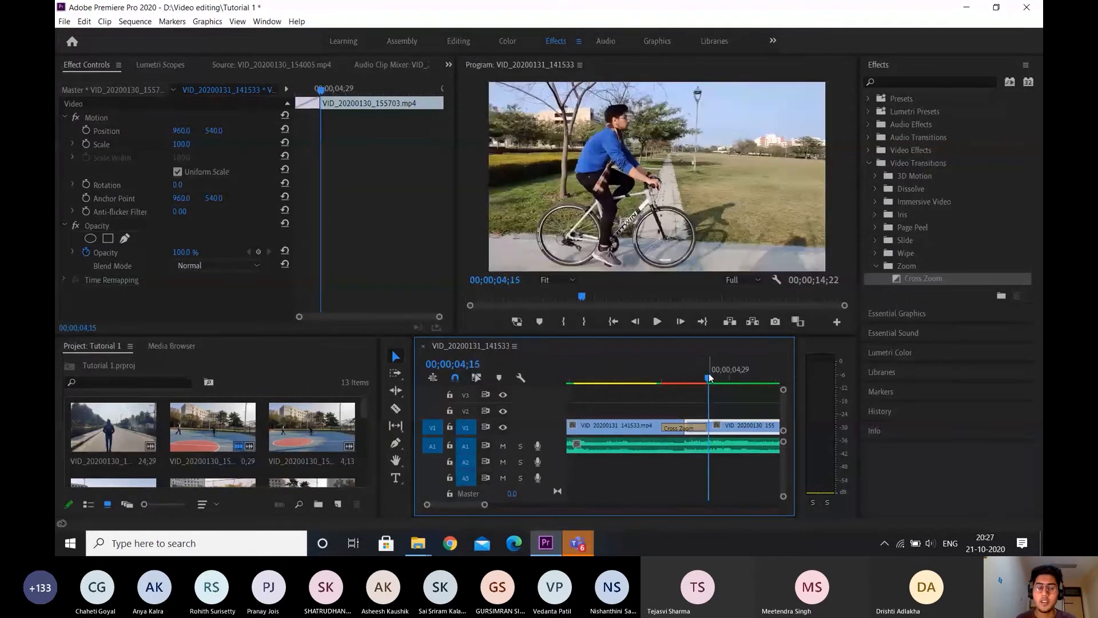
# - Move the Cross Zoom's start zoom centre horizontally from the middle of image A to near its right edge
pyautogui.click(689, 429)
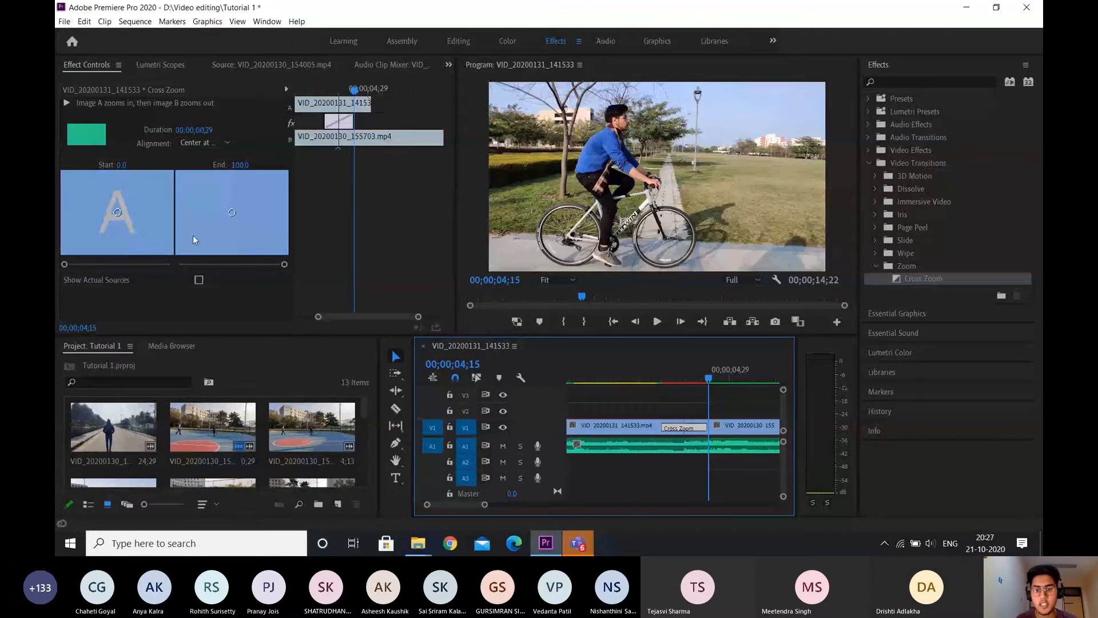
pyautogui.click(659, 378)
pyautogui.moveTo(658, 379); pyautogui.dragTo(658, 379)
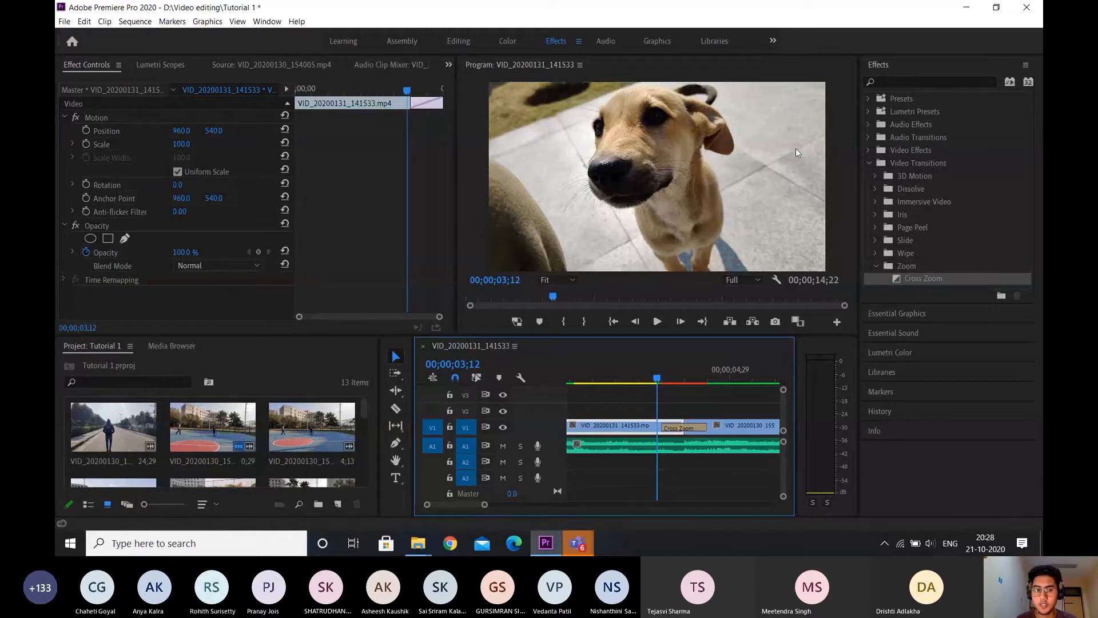
pyautogui.click(685, 428)
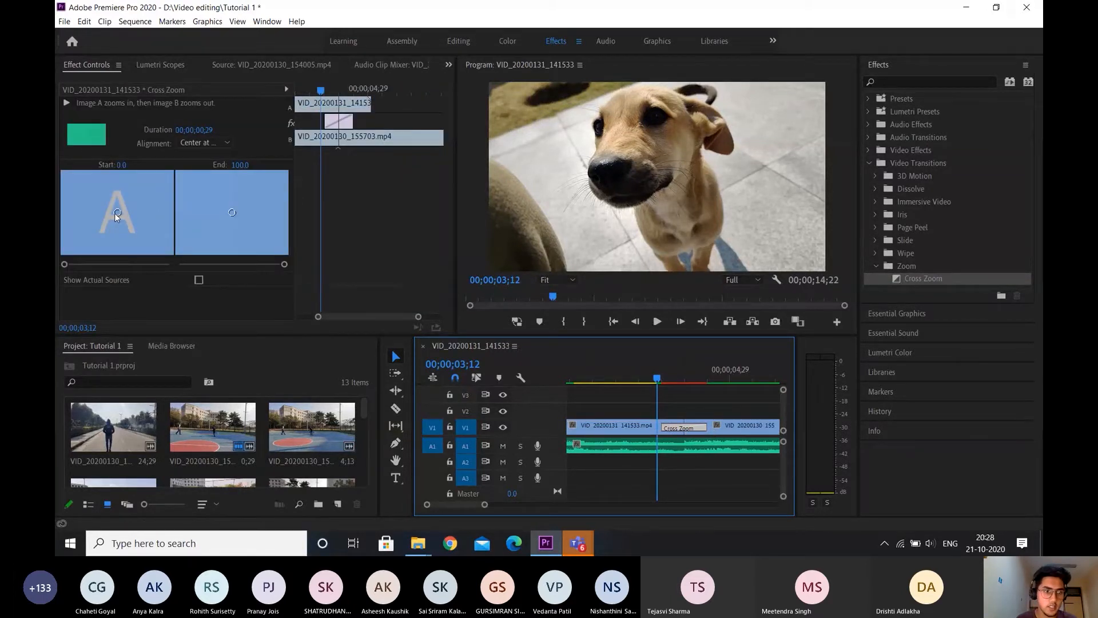
pyautogui.moveTo(114, 213); pyautogui.dragTo(159, 215)
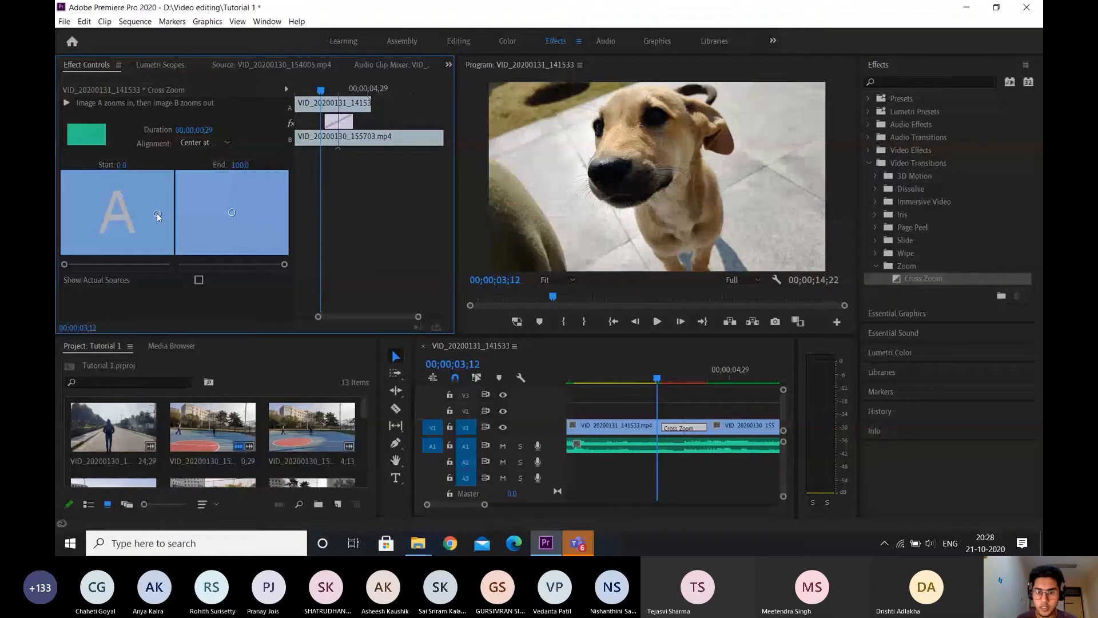
pyautogui.press('=')
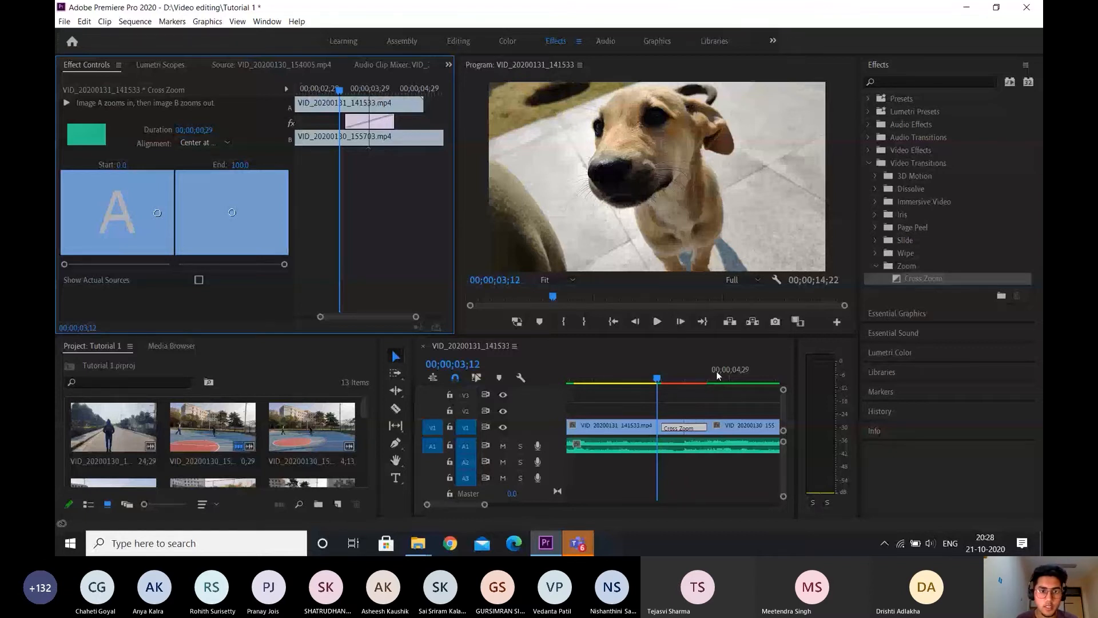
# - Preview frames after and within the Cross Zoom, ending at 00;00;03;26, to check the shifted zoom centre
pyautogui.click(717, 371)
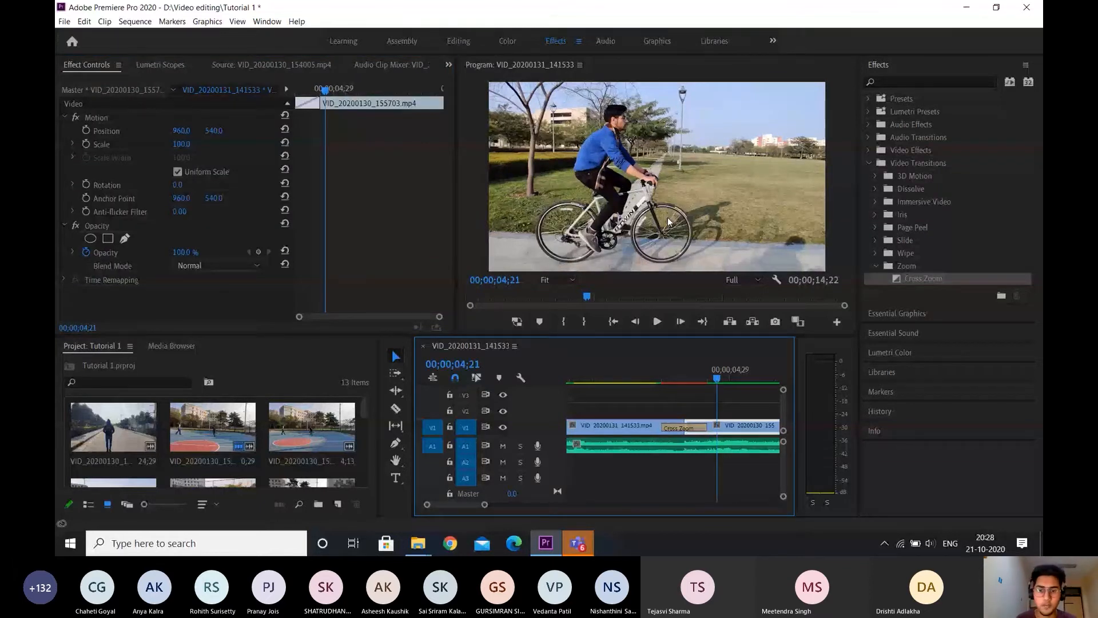
pyautogui.click(678, 380)
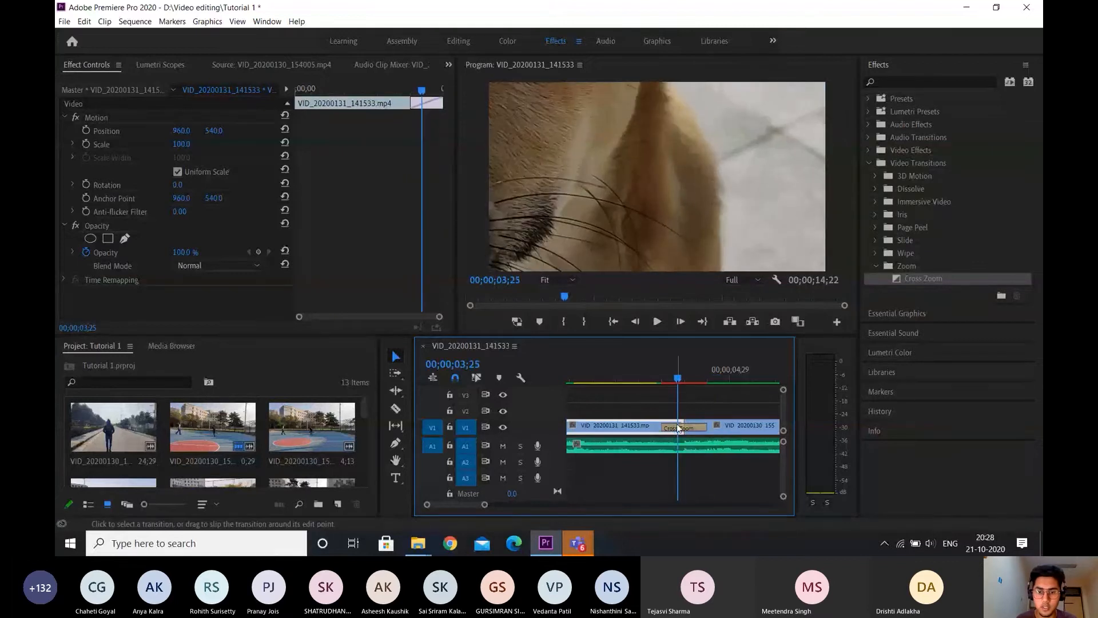
pyautogui.click(680, 381)
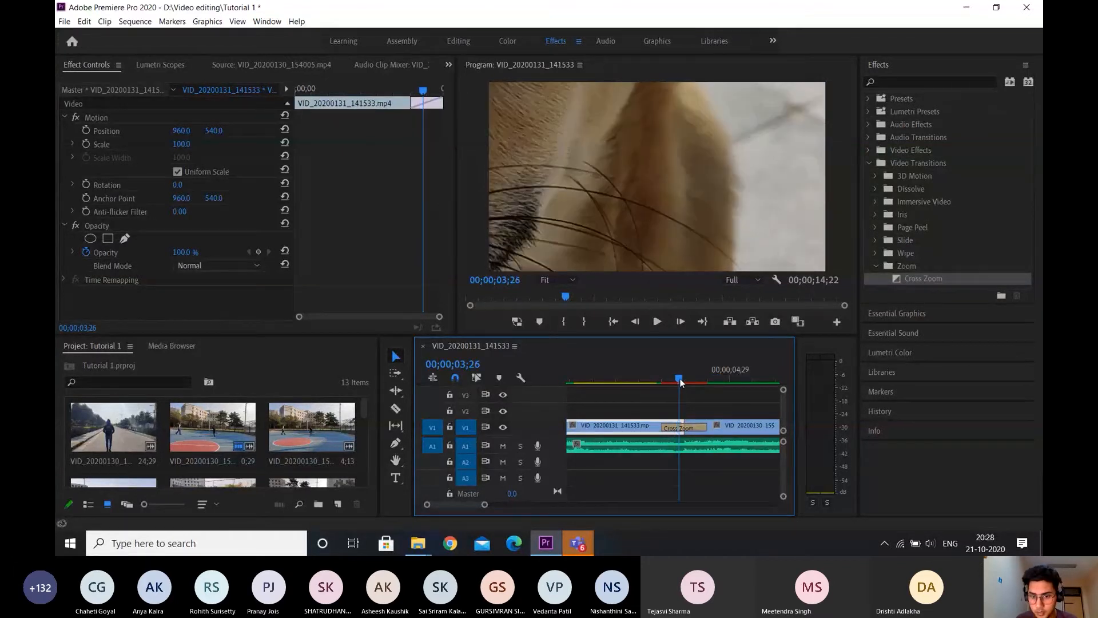
# - Move the Cross Zoom's start zoom centre to the upper part of image A, right of the middle, targeting the dog's eye
pyautogui.click(686, 428)
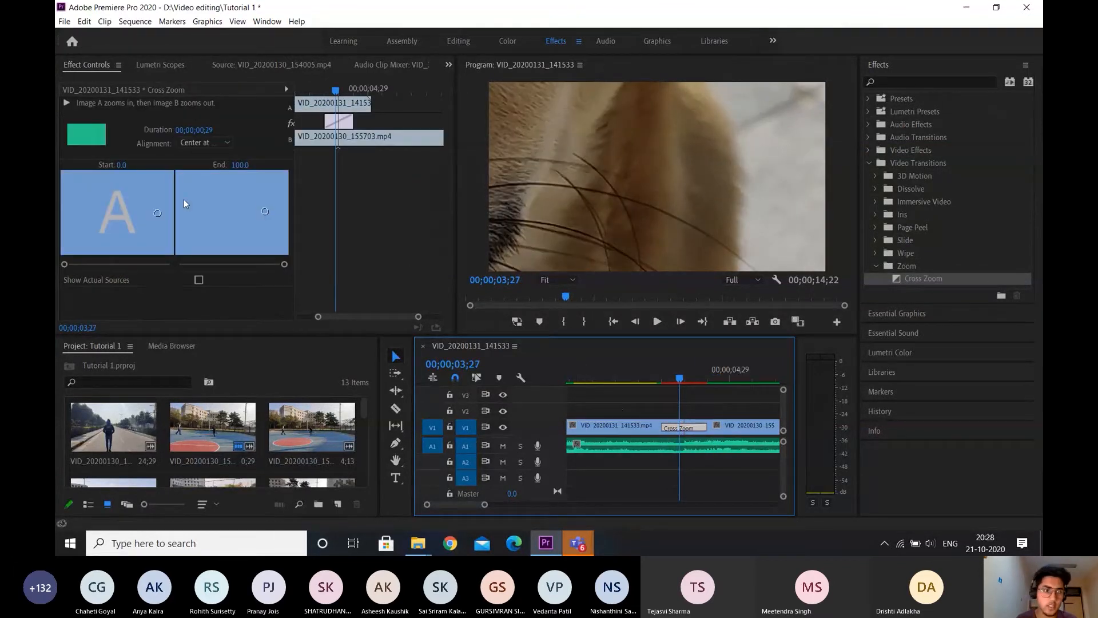
pyautogui.moveTo(157, 214); pyautogui.dragTo(150, 214)
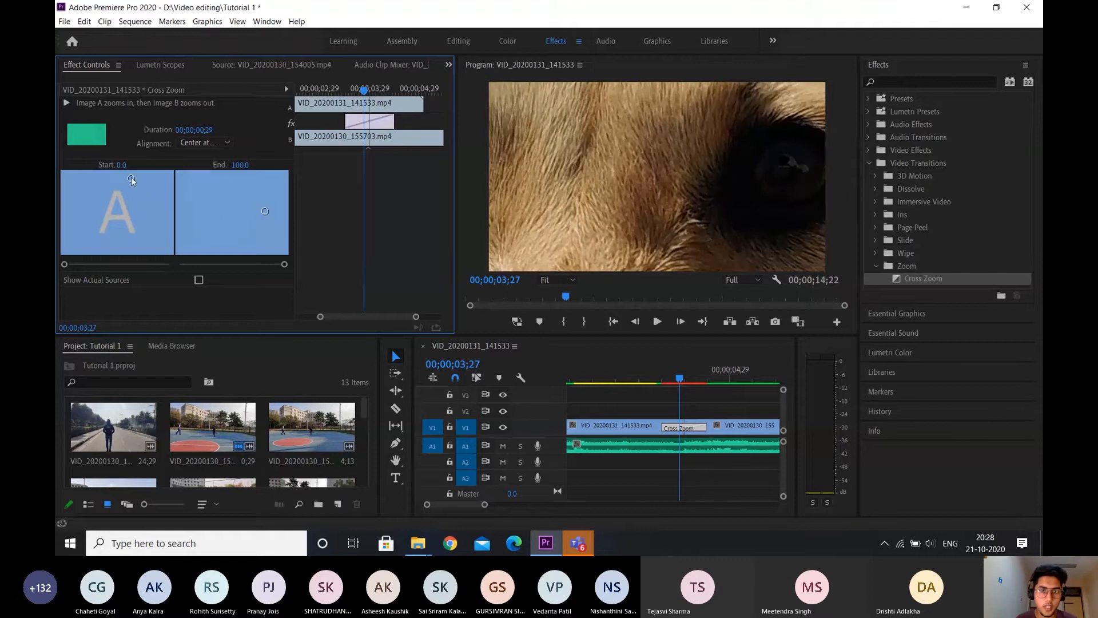
pyautogui.moveTo(132, 178); pyautogui.dragTo(140, 177)
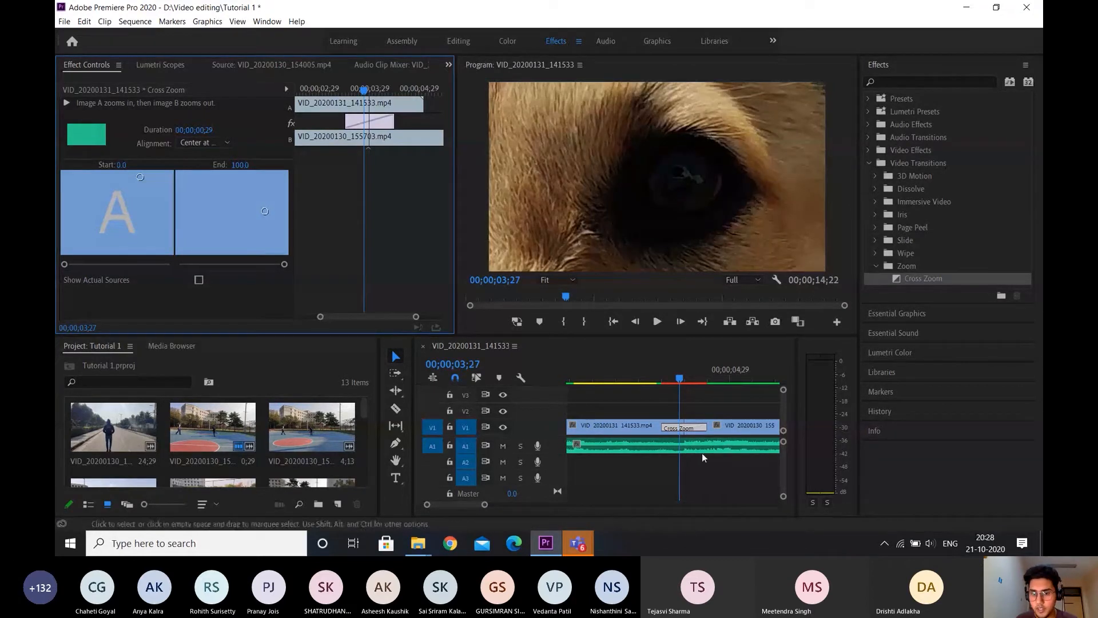
# - Delete the Cross Zoom transition from the cut between the dog clip and the bicycle clip
pyautogui.click(694, 428)
pyautogui.press('Delete')
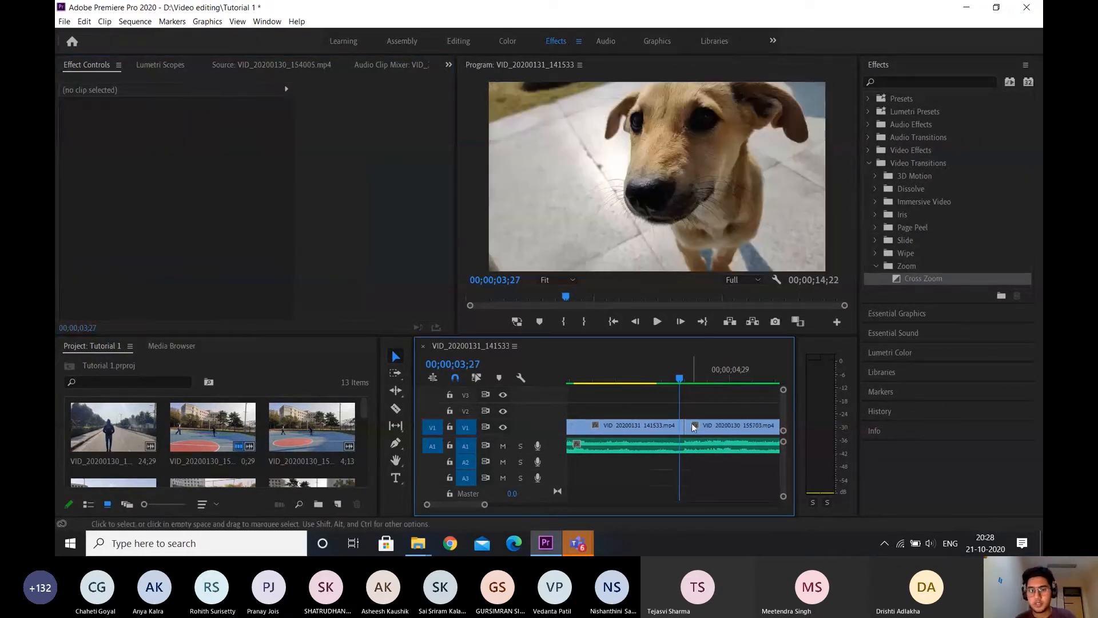
pyautogui.press('\\')
pyautogui.press('-')
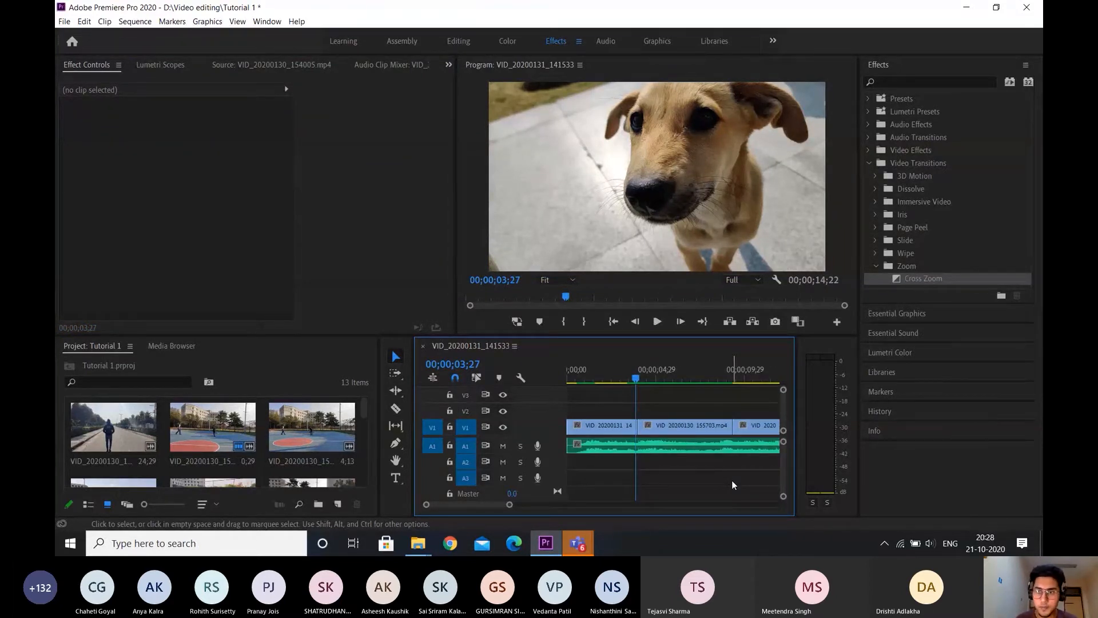
# - Look through the Wipe and Immersive Video groups of the video transitions
pyautogui.click(877, 265)
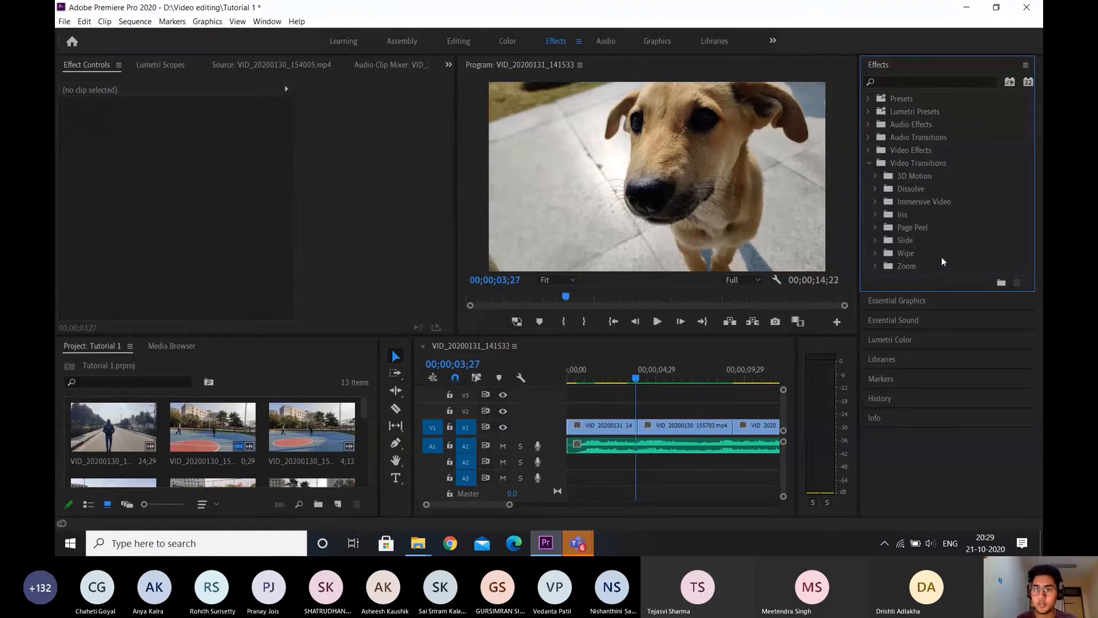
pyautogui.click(875, 254)
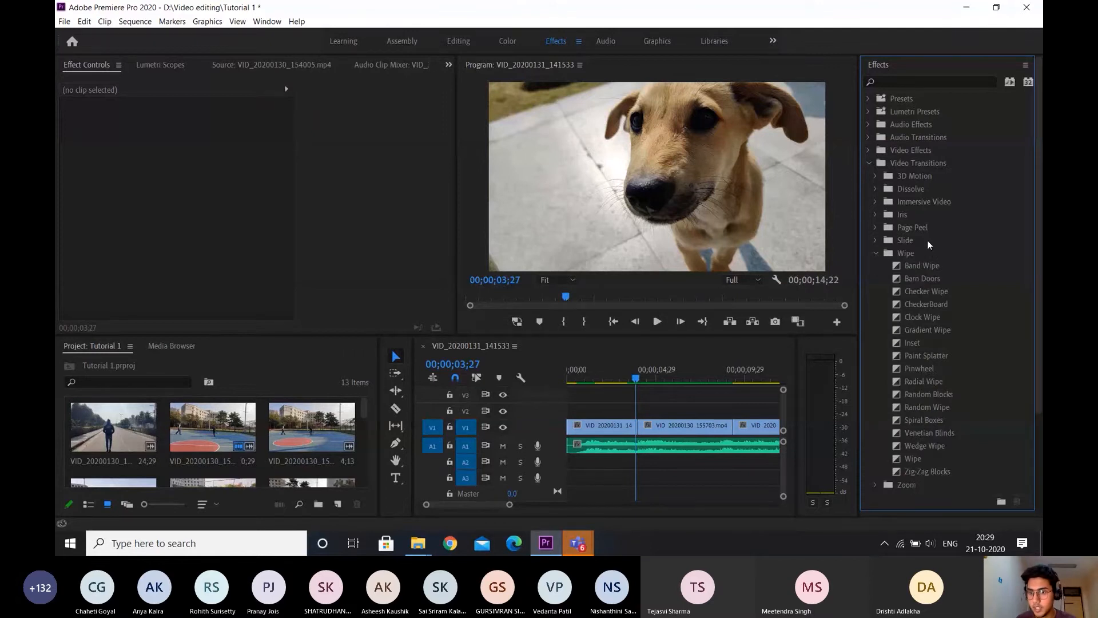
pyautogui.click(876, 254)
pyautogui.click(875, 203)
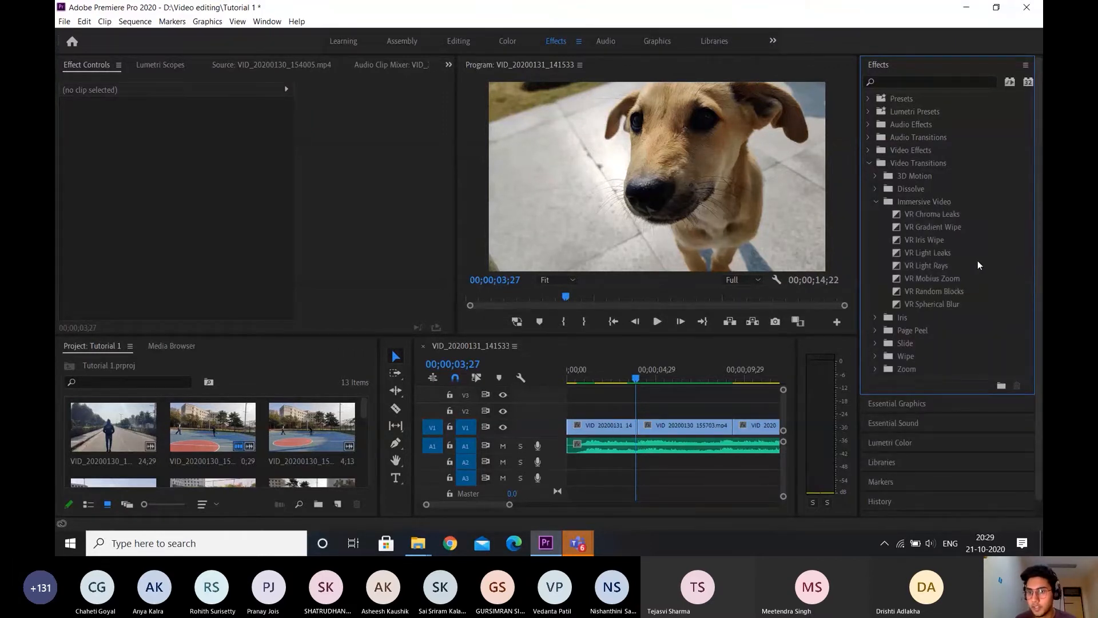
pyautogui.click(875, 201)
# - Apply Cross Zoom to the cut between the dog and bicycle clips and set its duration to 00;00;00;29
pyautogui.click(875, 266)
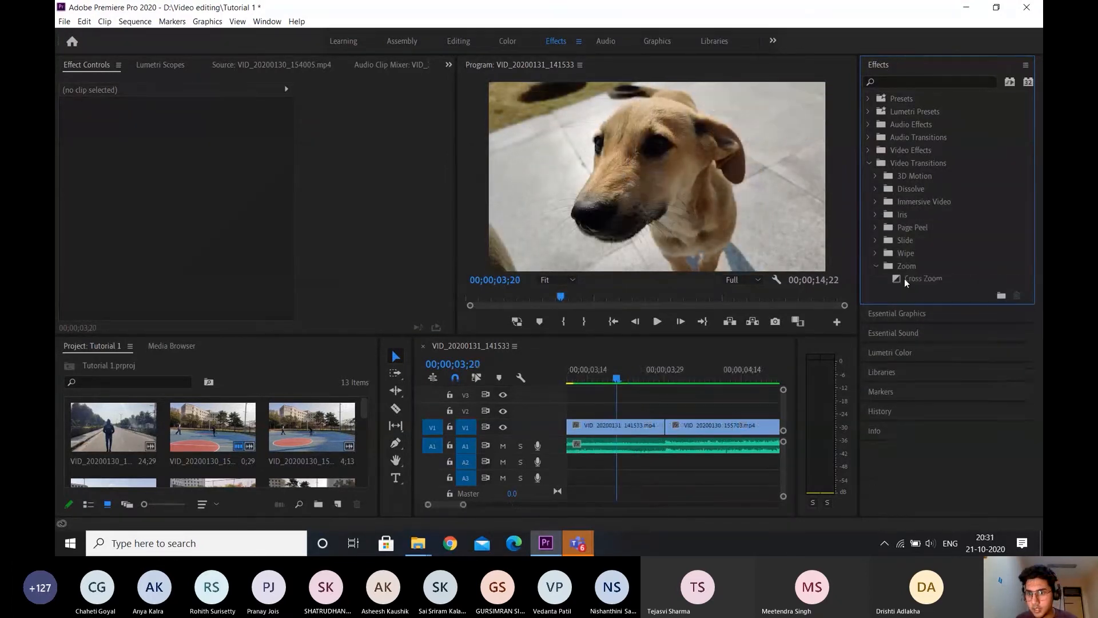
pyautogui.moveTo(915, 279); pyautogui.dragTo(665, 427)
pyautogui.doubleClick(665, 428)
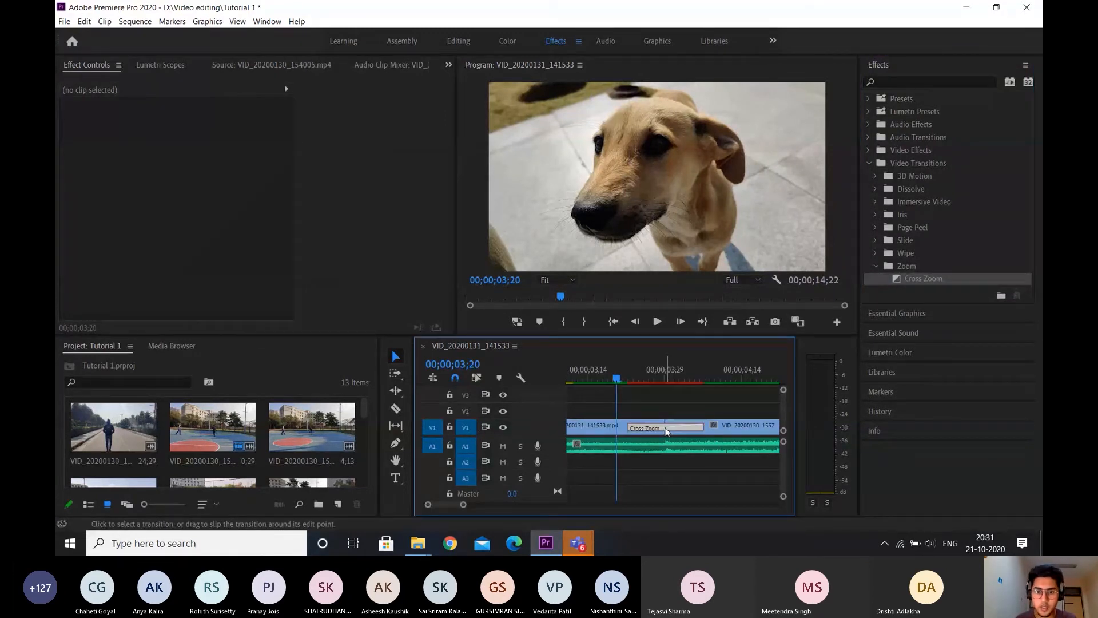
pyautogui.click(550, 261)
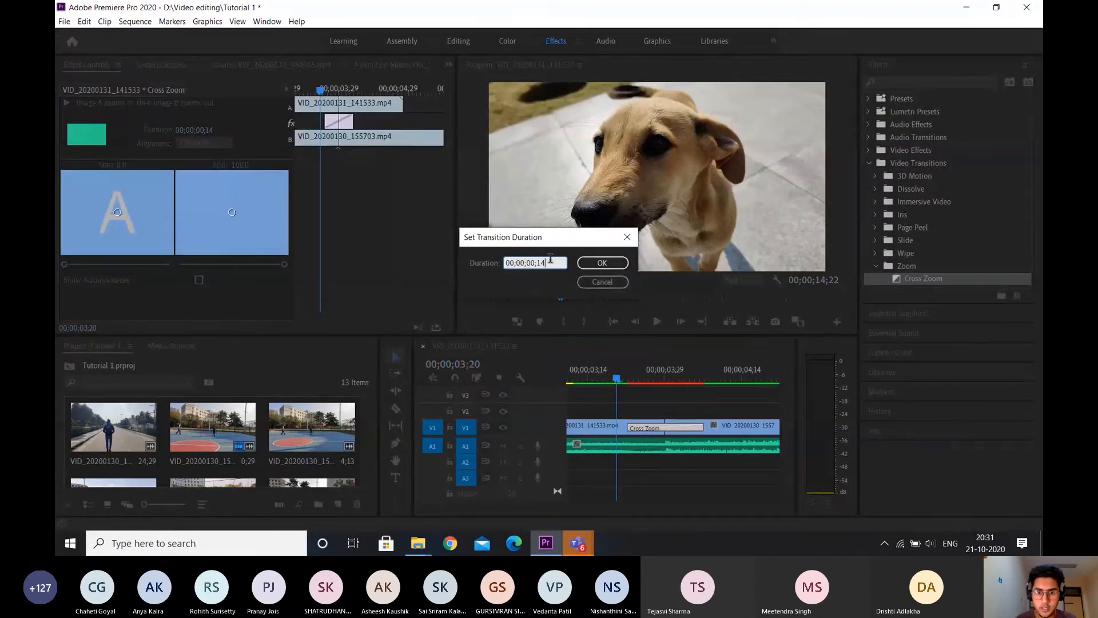
pyautogui.press('BackSpace')
pyautogui.write('28')
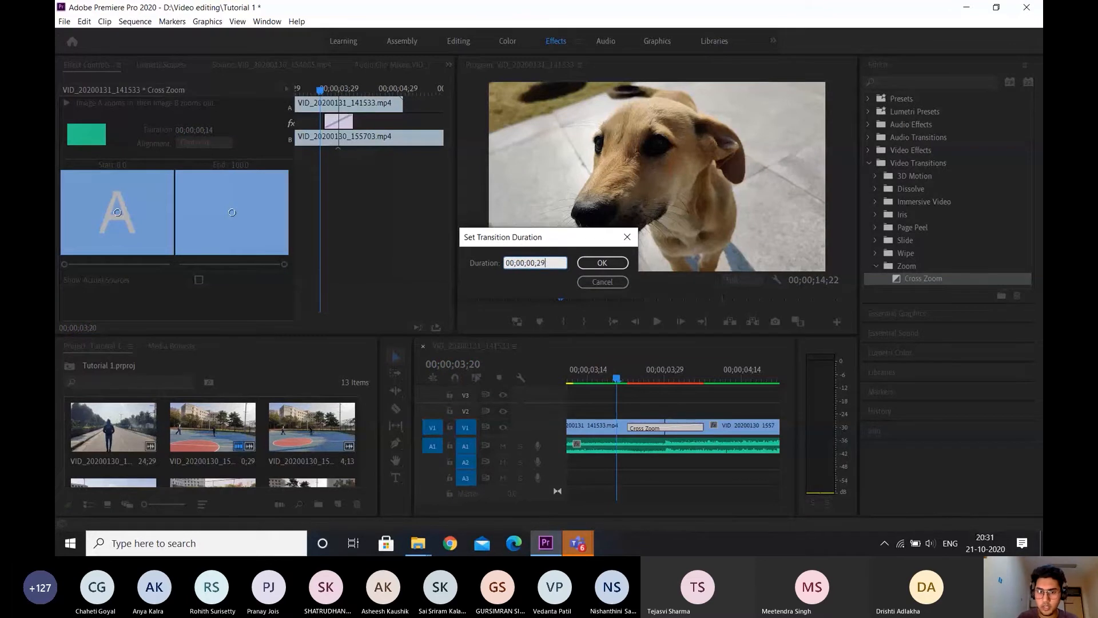
pyautogui.press('Return')
# - Preview frames before, within and after the Cross Zoom, ending at 00;00;03;11
pyautogui.scroll(-3, 671, 426)
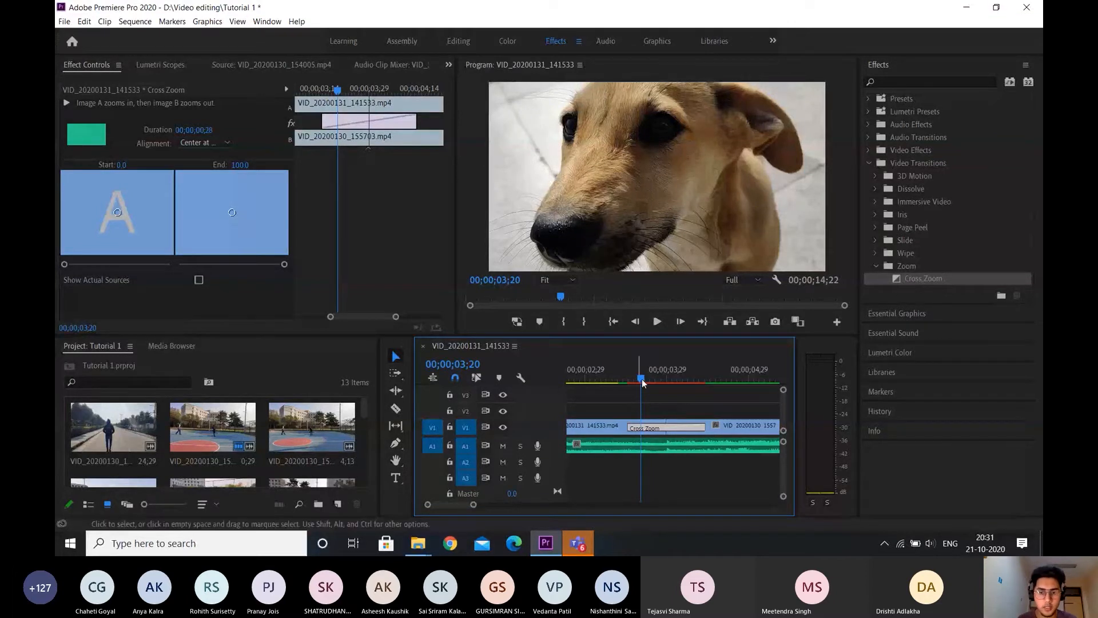
pyautogui.click(621, 380)
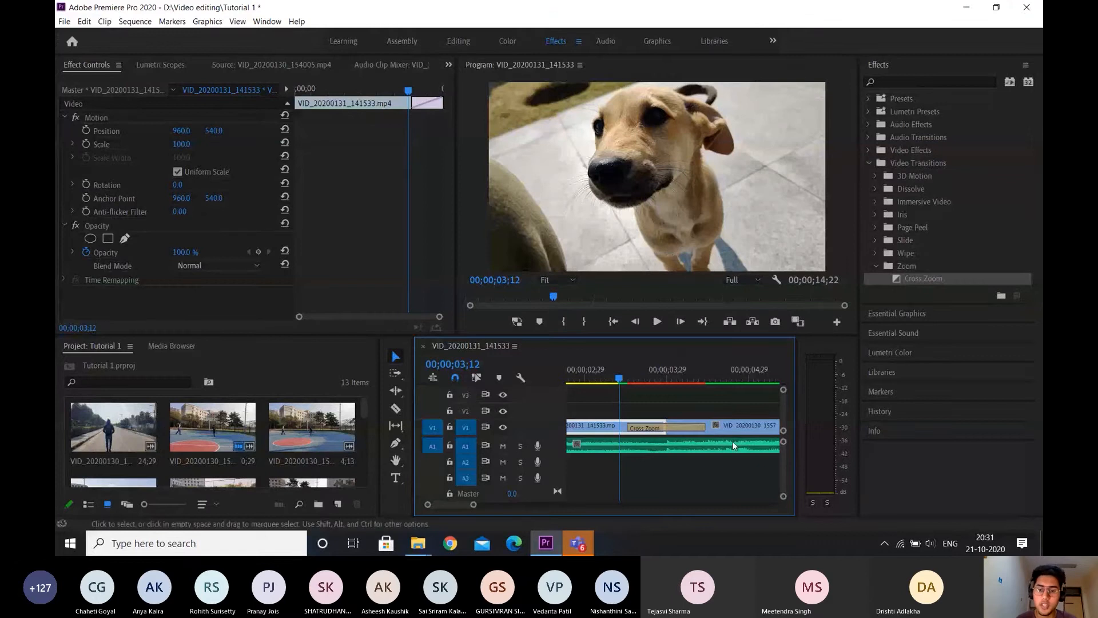
pyautogui.click(726, 378)
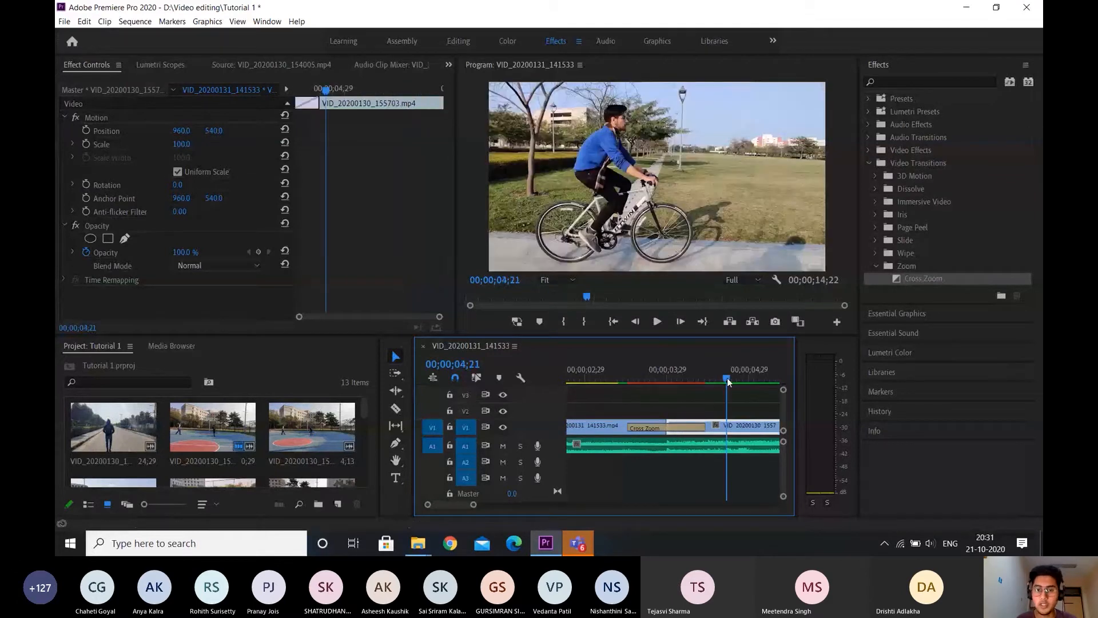
pyautogui.click(615, 379)
# - Slide the Cross Zoom slightly later on the timeline so most of it covers the bicycle clip
pyautogui.click(662, 430)
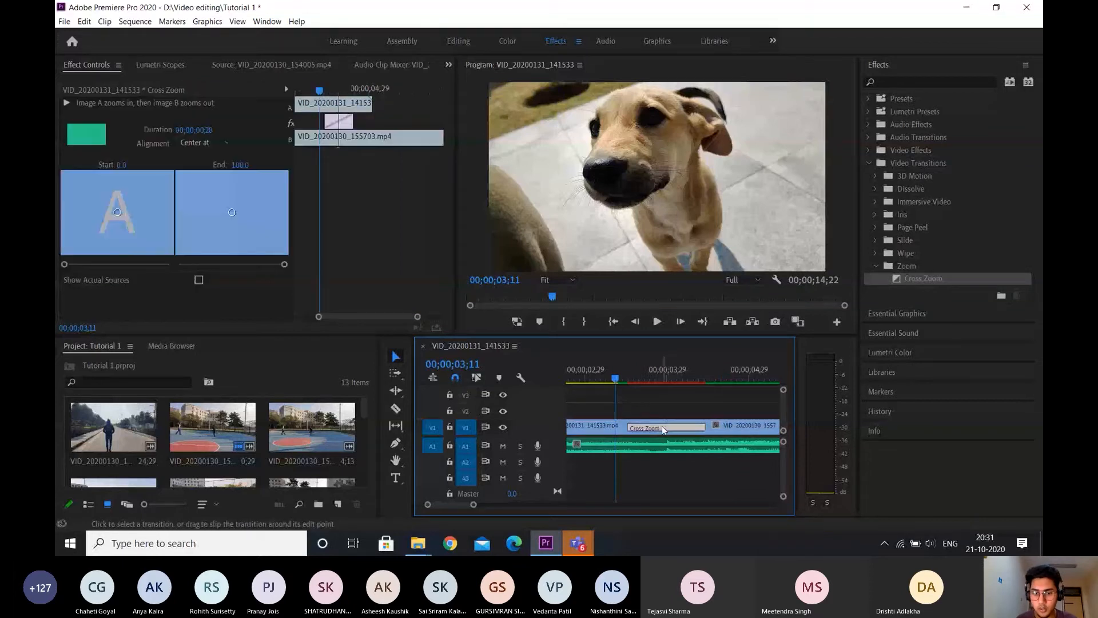
pyautogui.moveTo(661, 429); pyautogui.dragTo(679, 430)
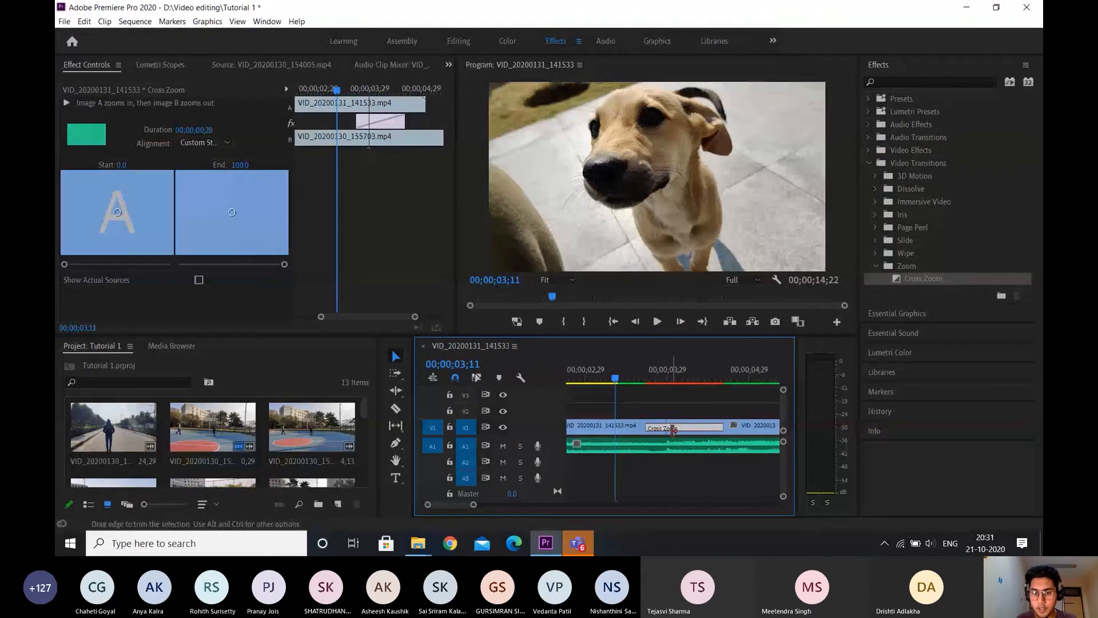
pyautogui.keyDown('alt'); pyautogui.scroll(2, 669, 428); pyautogui.keyUp('alt')
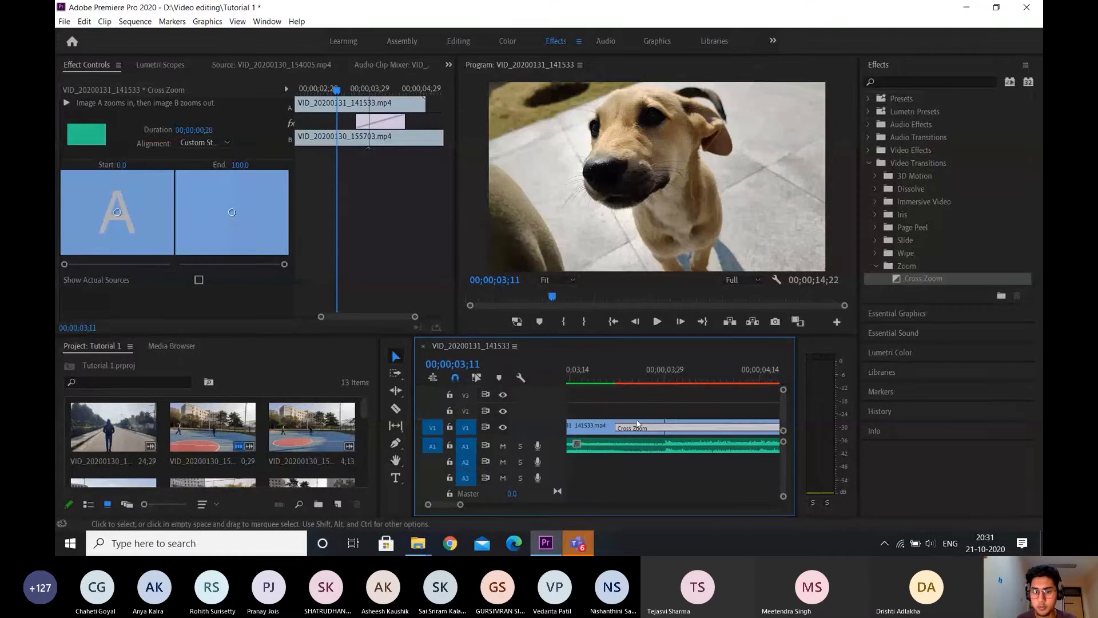
pyautogui.scroll(-1, 654, 431)
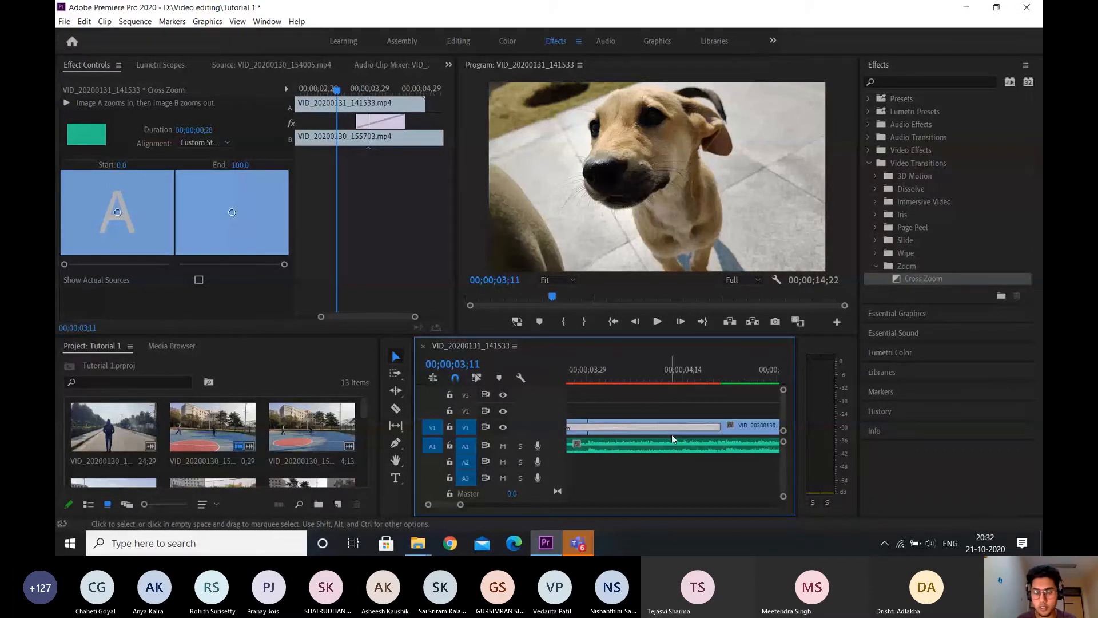
pyautogui.keyDown('alt'); pyautogui.scroll(-1, 673, 438); pyautogui.keyUp('alt')
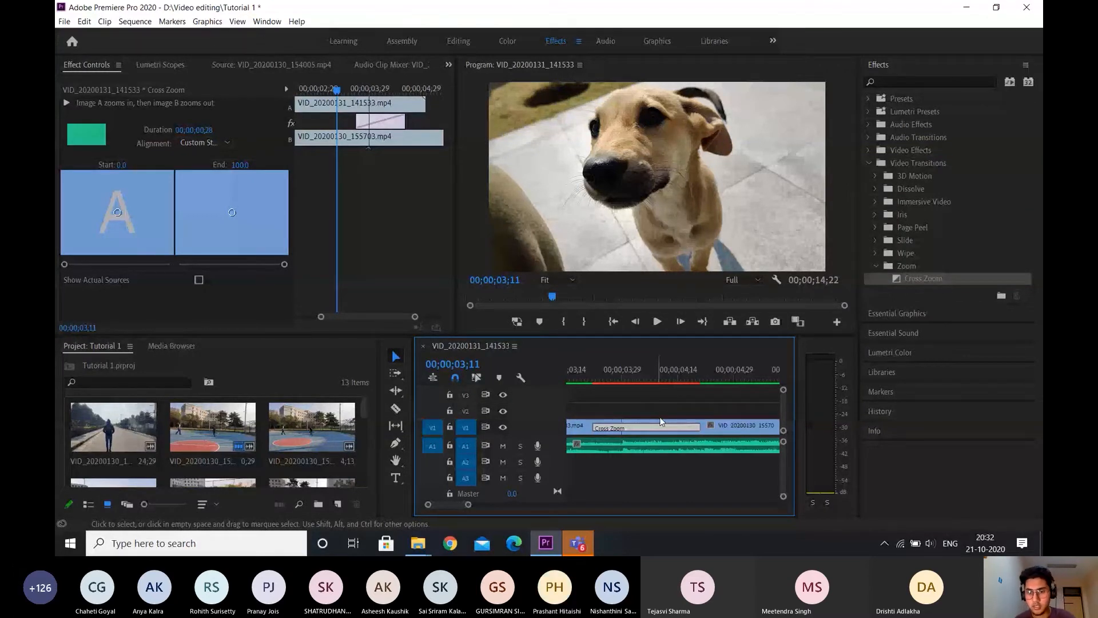
# - Mark the range from 00;00;03;18 to 00;00;04;25 around the Cross Zoom and render it
pyautogui.click(720, 378)
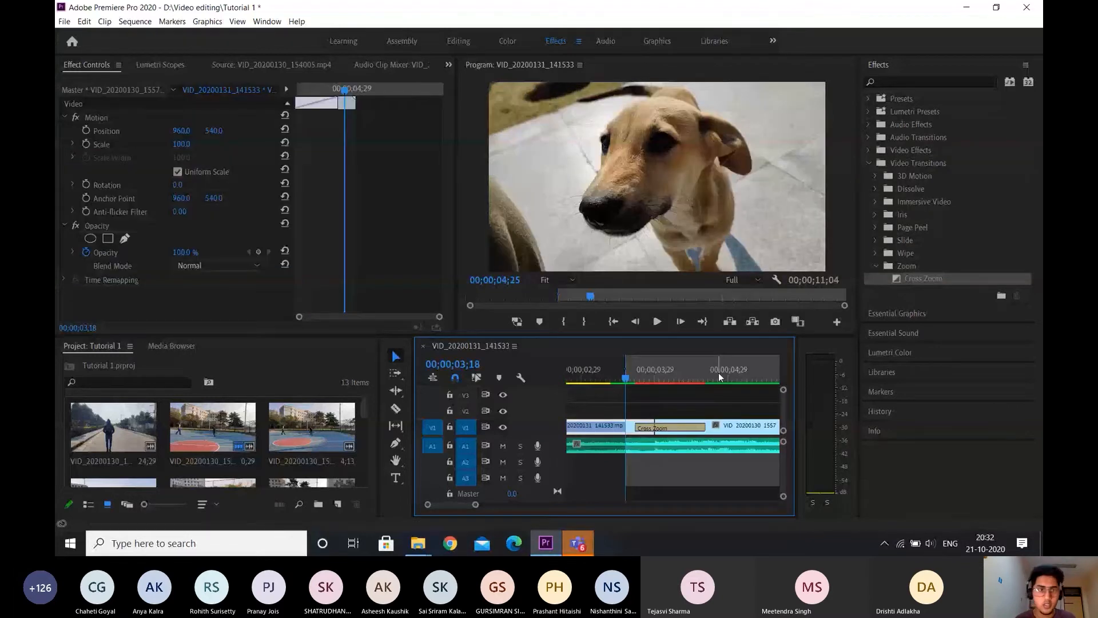
pyautogui.click(720, 378)
pyautogui.press('o')
pyautogui.click(135, 21)
pyautogui.click(177, 63)
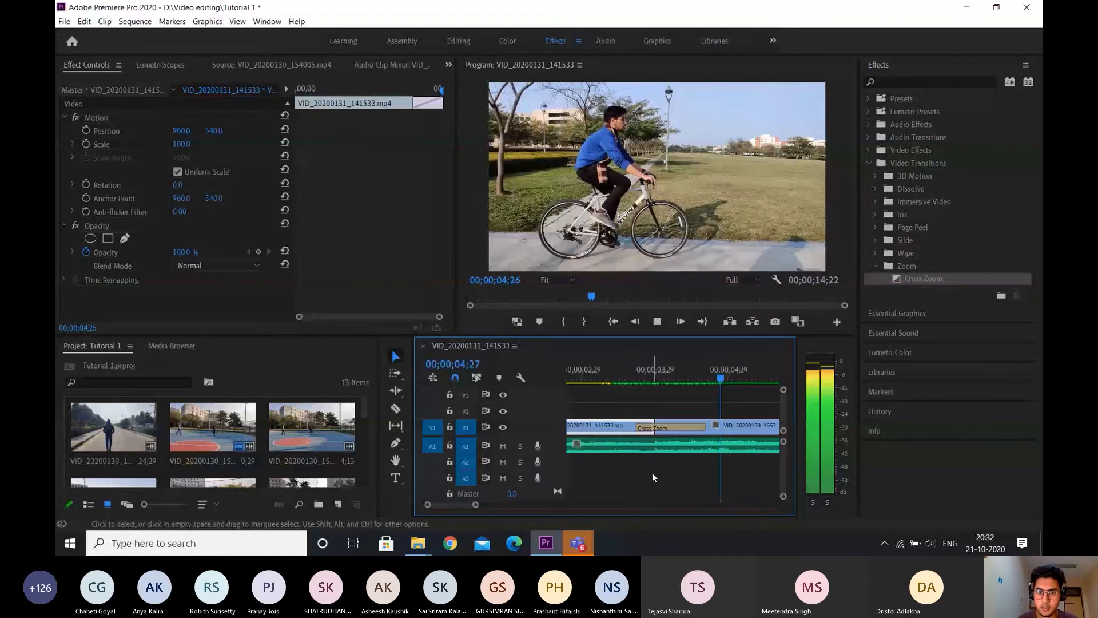
# - Stop playback after the rendered Cross Zoom, and scrub through the transition from its start to 00;00;04;20
pyautogui.press('space')
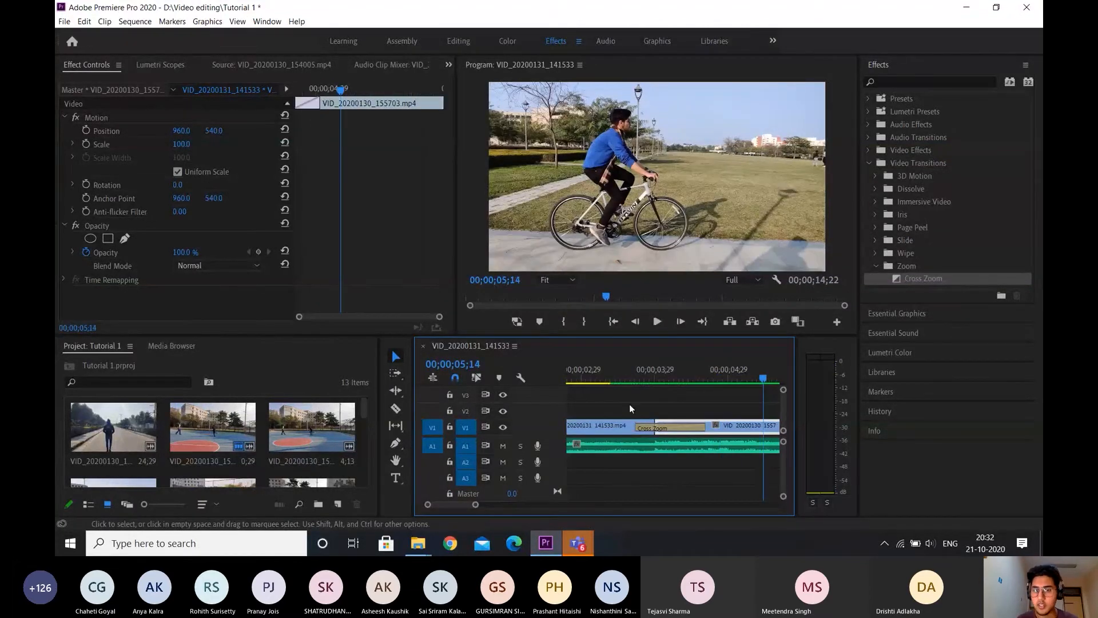
pyautogui.scroll(2, 655, 408)
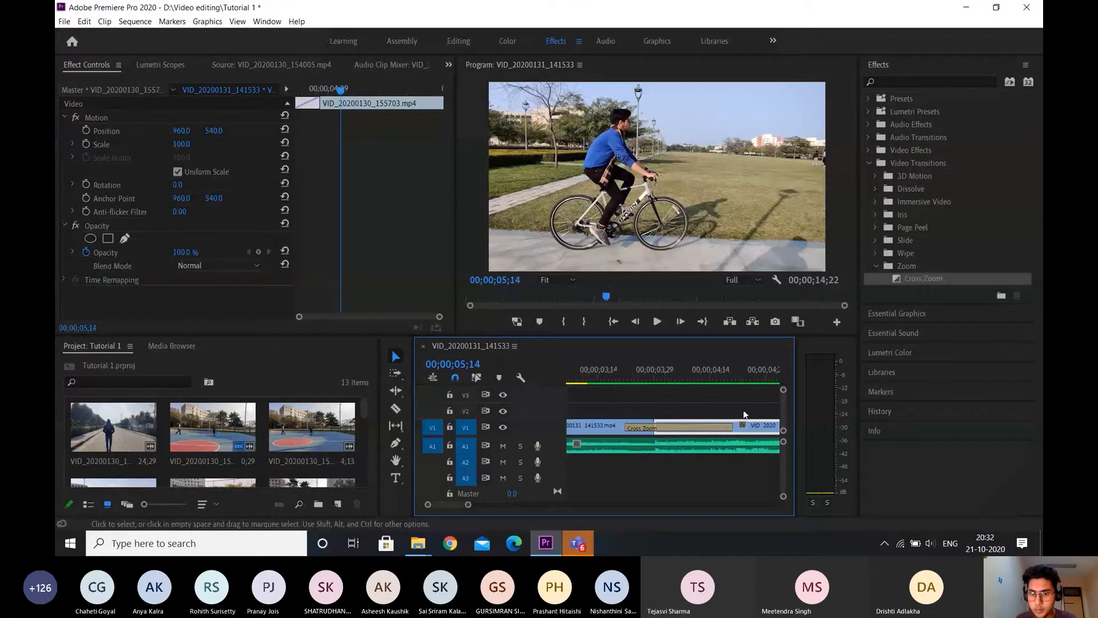
pyautogui.click(633, 379)
pyautogui.moveTo(634, 380); pyautogui.dragTo(732, 378)
# - Replace the shifted Cross Zoom with a new default-length Cross Zoom centred on the dog and bicycle clips' cut
pyautogui.click(713, 430)
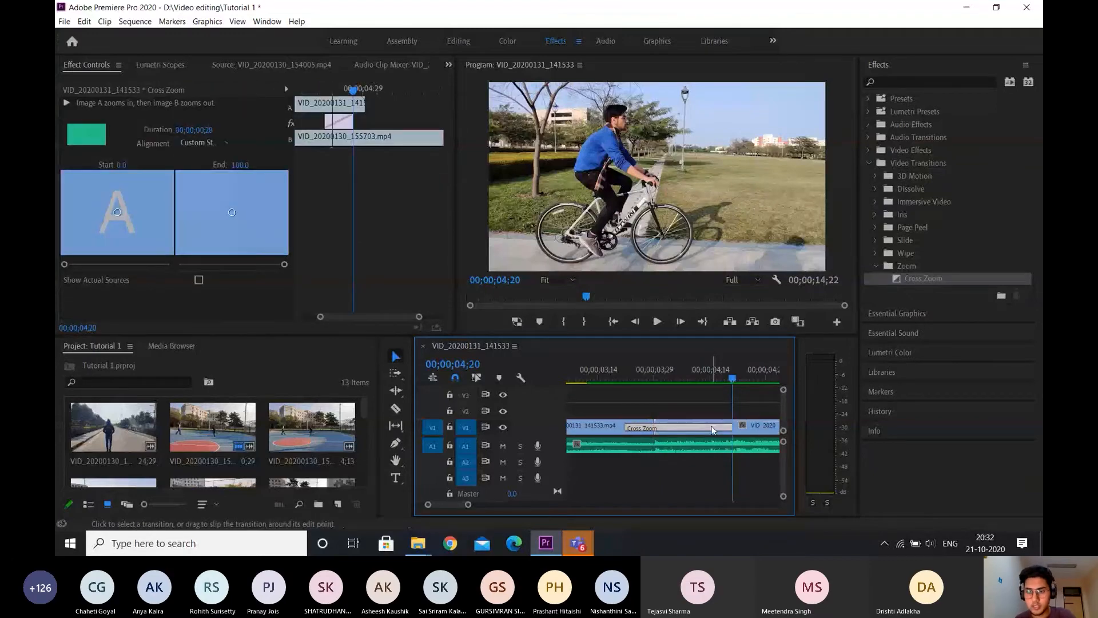
pyautogui.press('Delete')
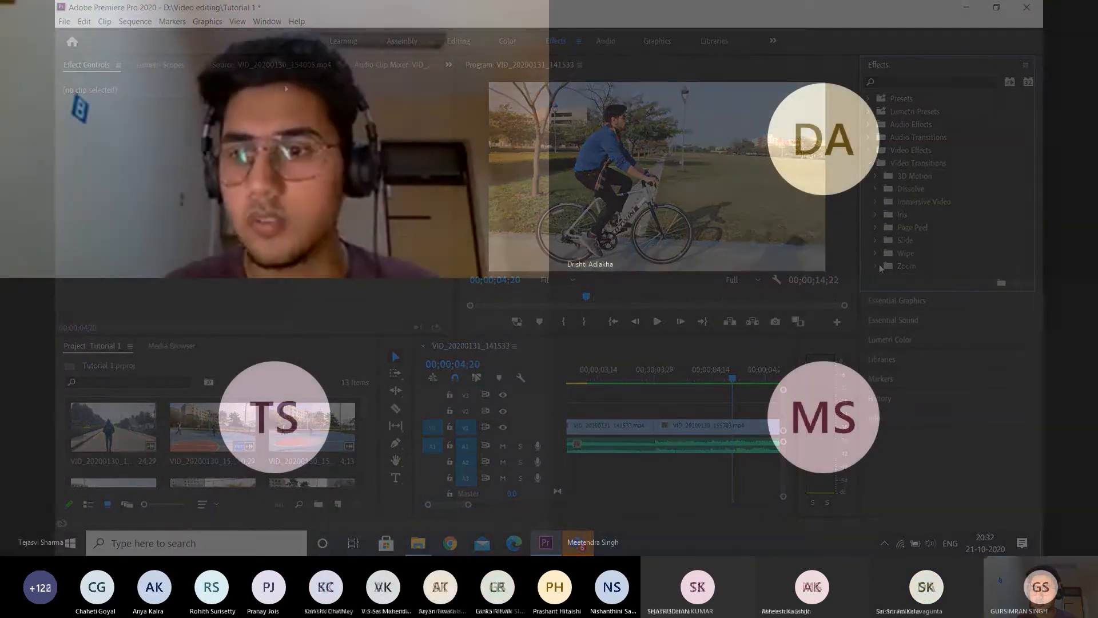
pyautogui.click(875, 266)
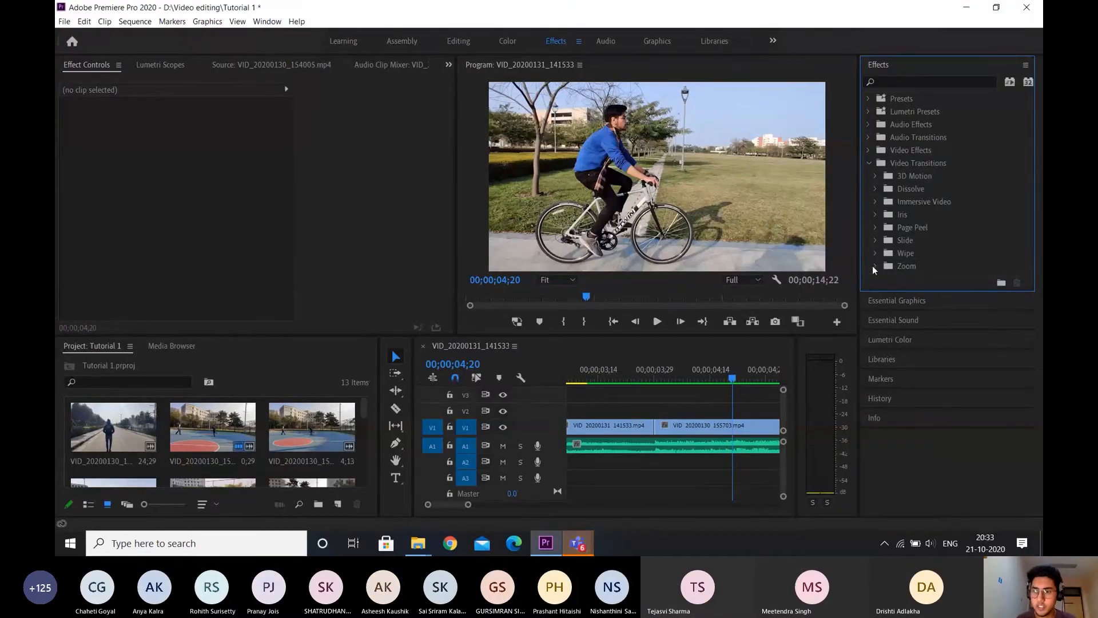
pyautogui.click(875, 266)
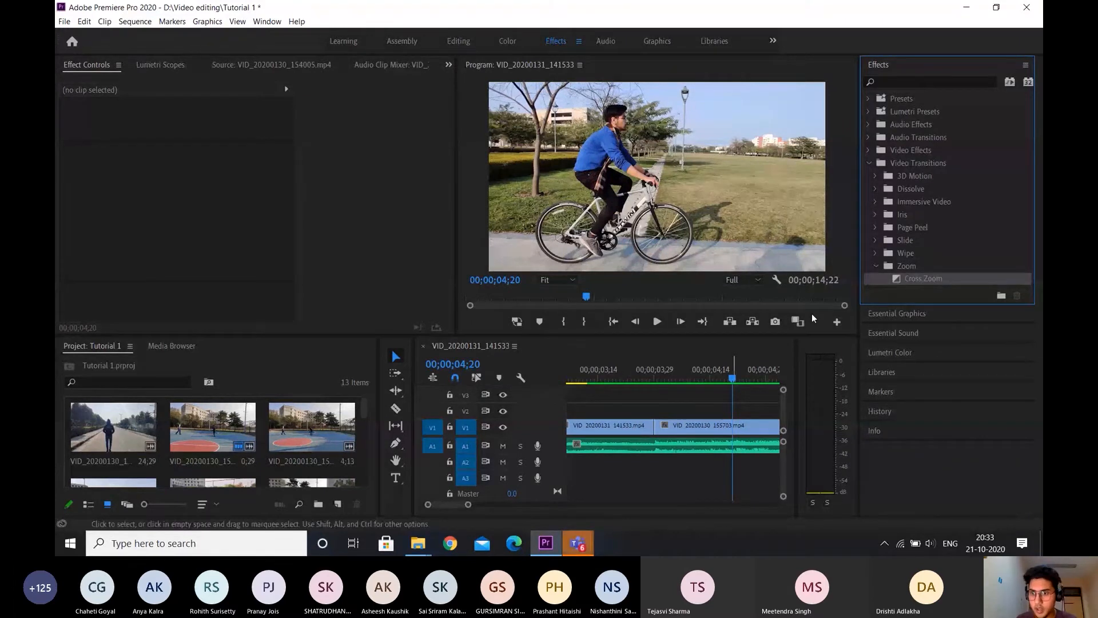
pyautogui.moveTo(712, 339); pyautogui.dragTo(658, 424)
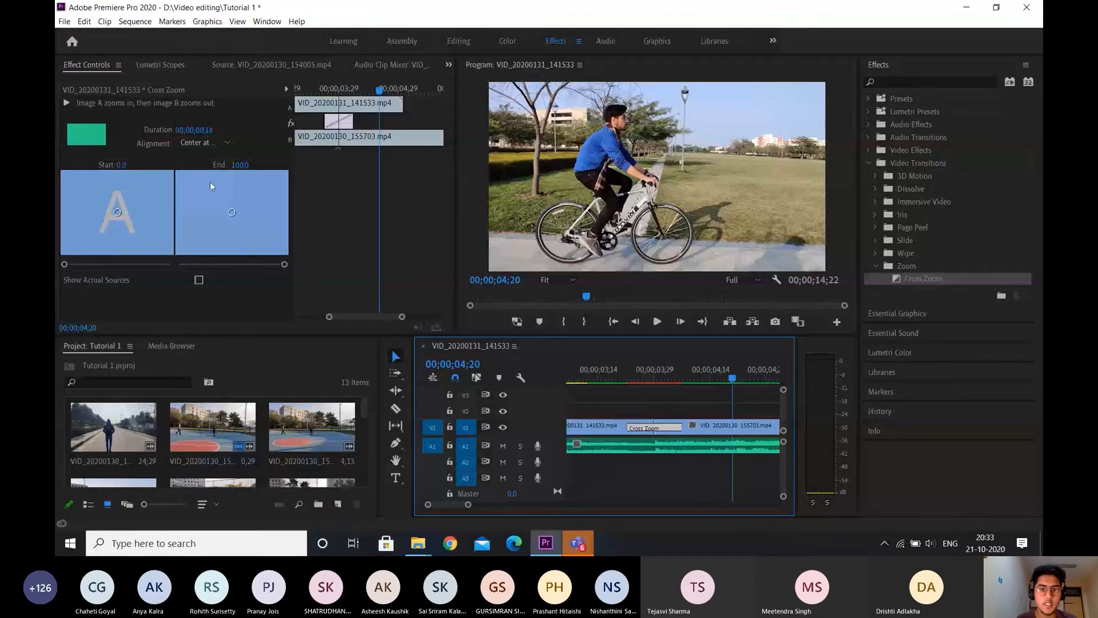
# - With the playhead at 00;00;03;27, move the Cross Zoom's start zoom centre up and slightly right of image A's middle
pyautogui.click(608, 429)
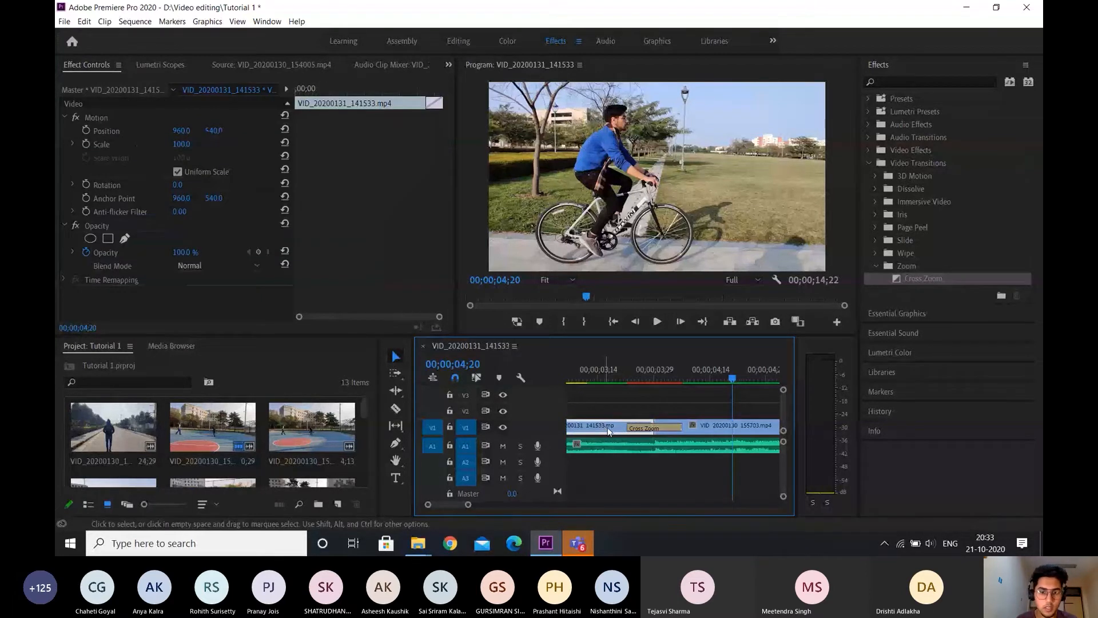
pyautogui.click(641, 428)
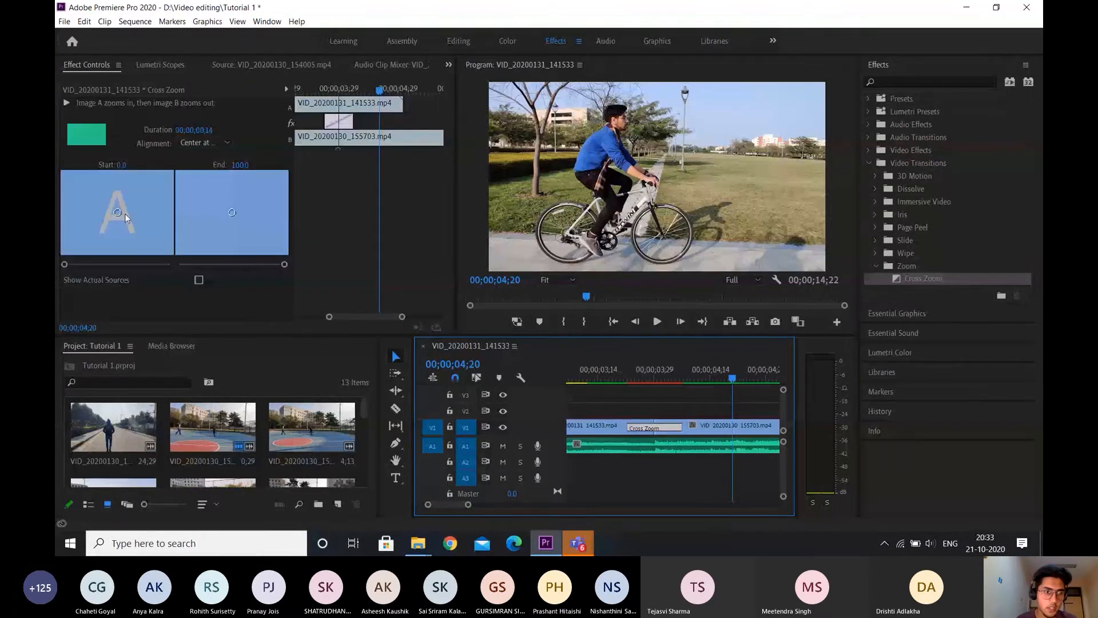
pyautogui.click(644, 381)
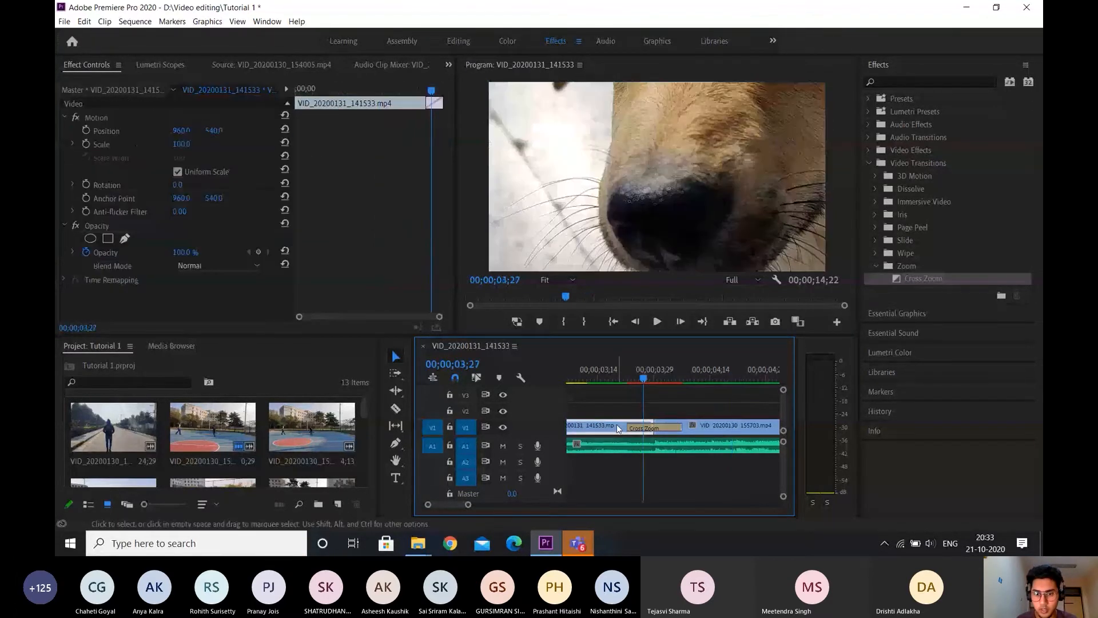
pyautogui.click(646, 429)
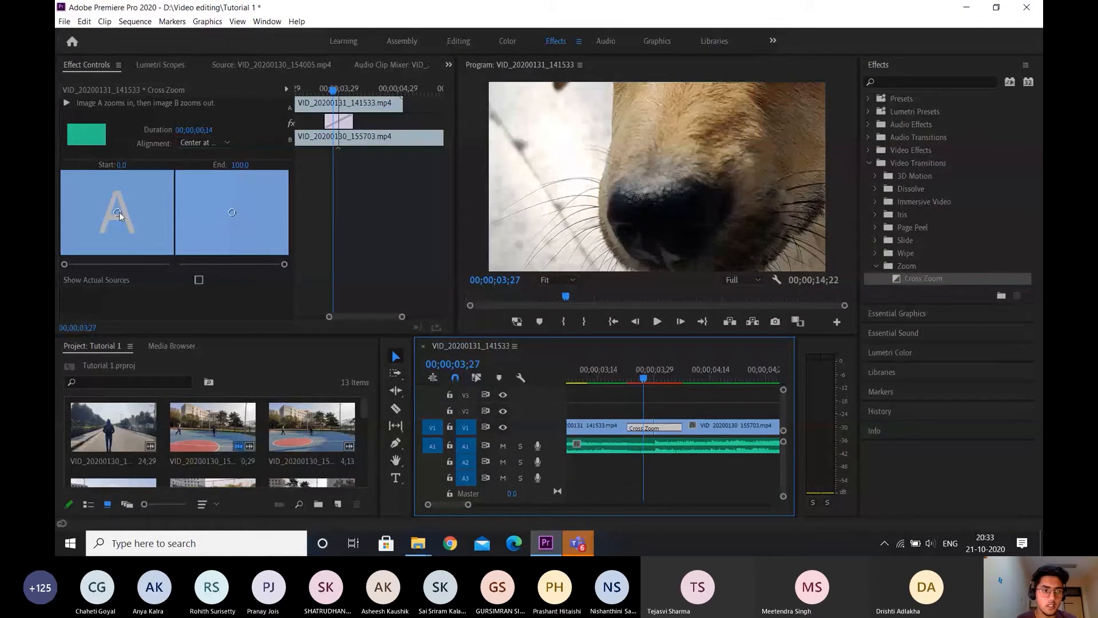
pyautogui.click(119, 212)
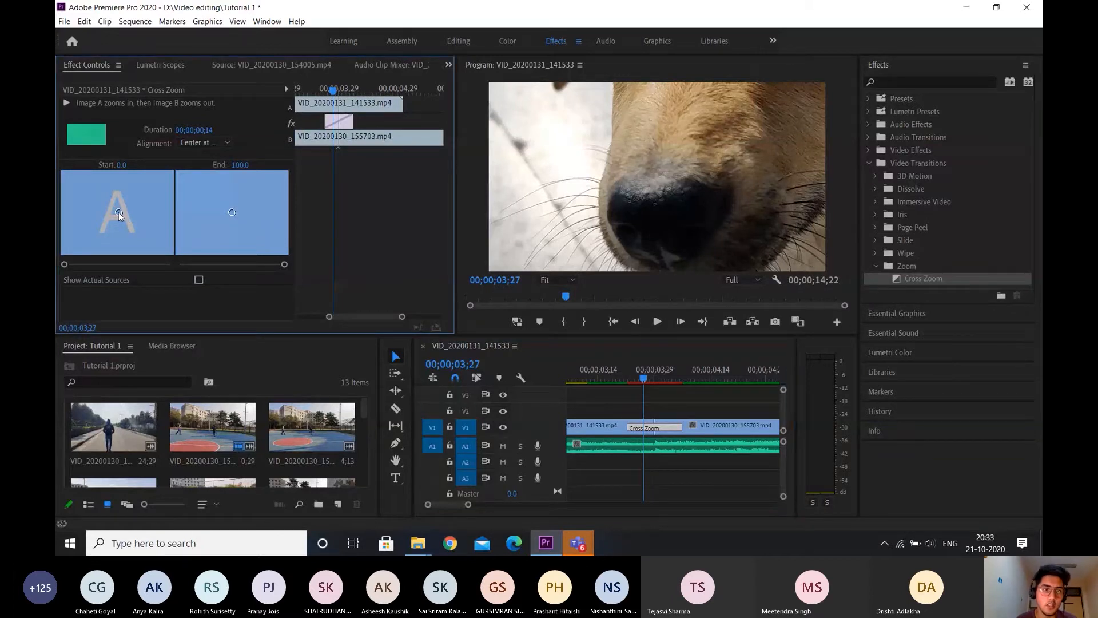
pyautogui.moveTo(124, 208); pyautogui.dragTo(126, 208)
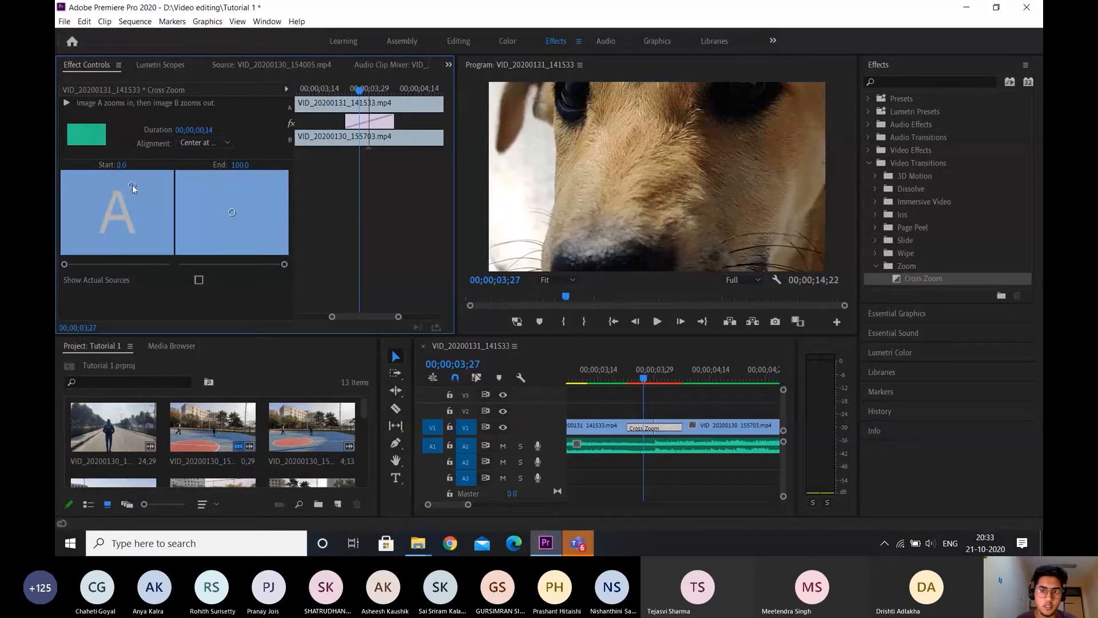
# - Move the Cross Zoom's start zoom centre farther up and right in image A, and set the playhead to 00;00;03;23
pyautogui.moveTo(132, 185); pyautogui.dragTo(142, 176)
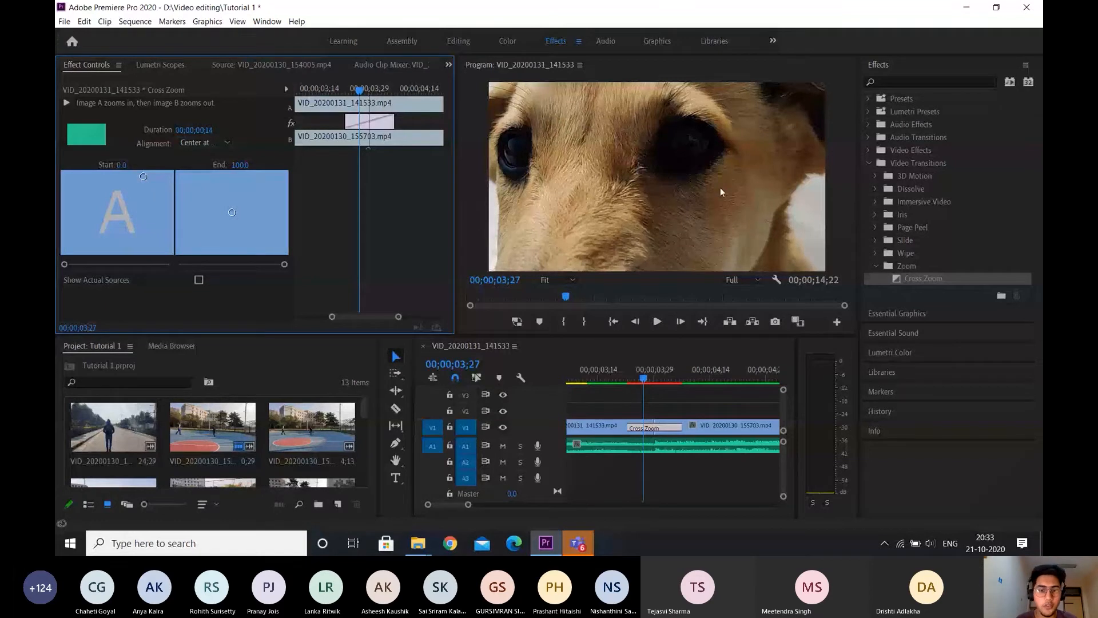
pyautogui.click(641, 378)
pyautogui.moveTo(641, 375); pyautogui.dragTo(631, 375)
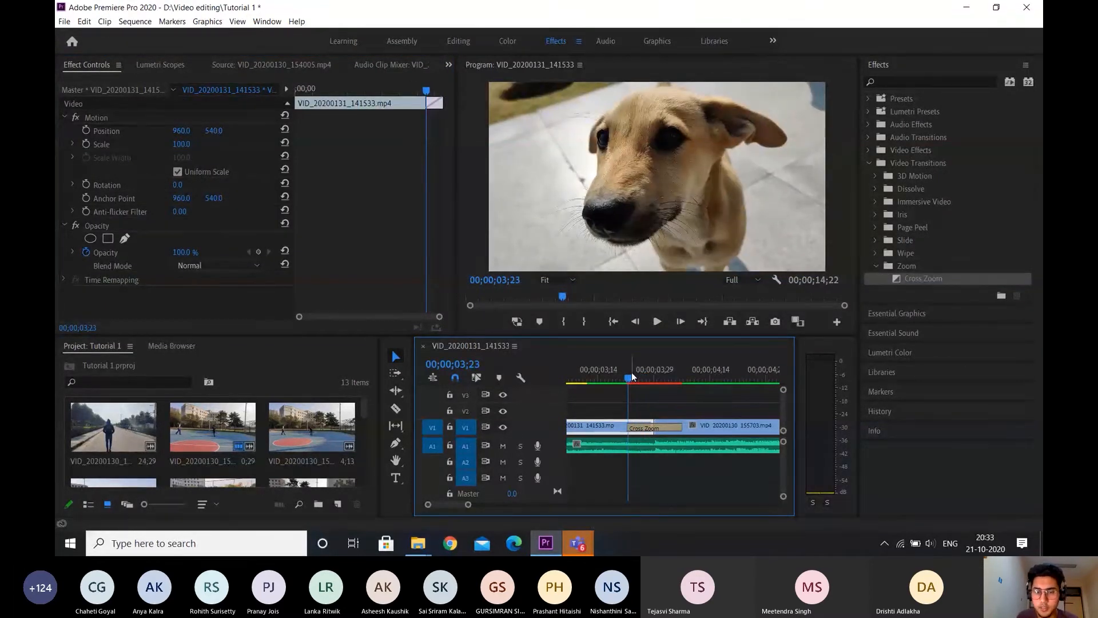
# - Step frame by frame through the Cross Zoom from 00;00;03;22 to 00;00;04;02 to examine where it zooms
pyautogui.press('Left')
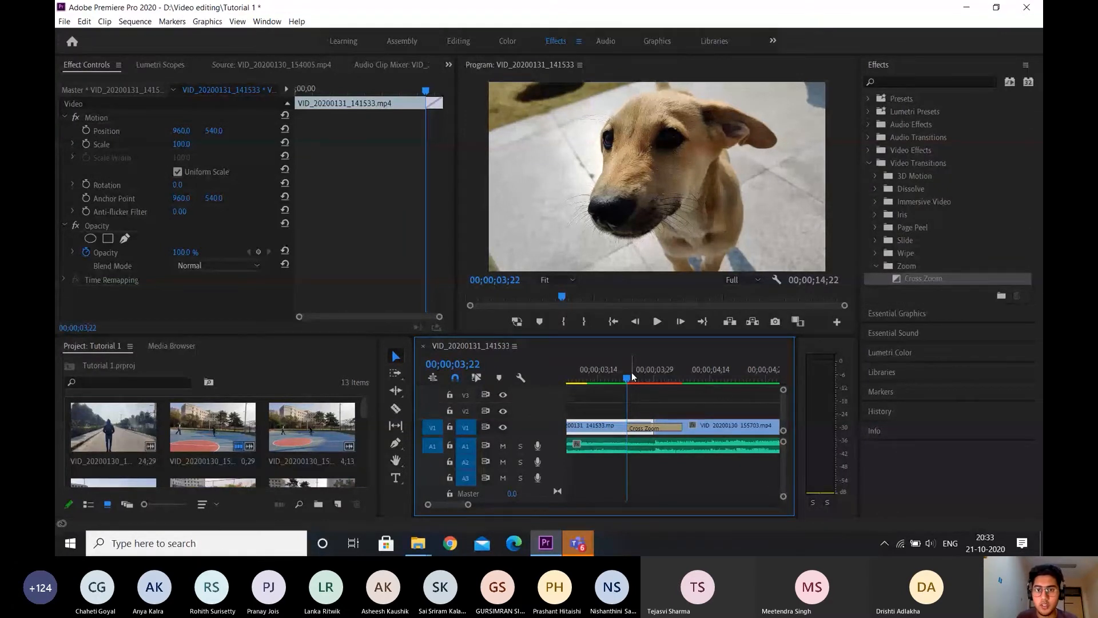
pyautogui.press('Right')
pyautogui.press('Right')
pyautogui.press('Right')
pyautogui.press('Right')
pyautogui.press('Right')
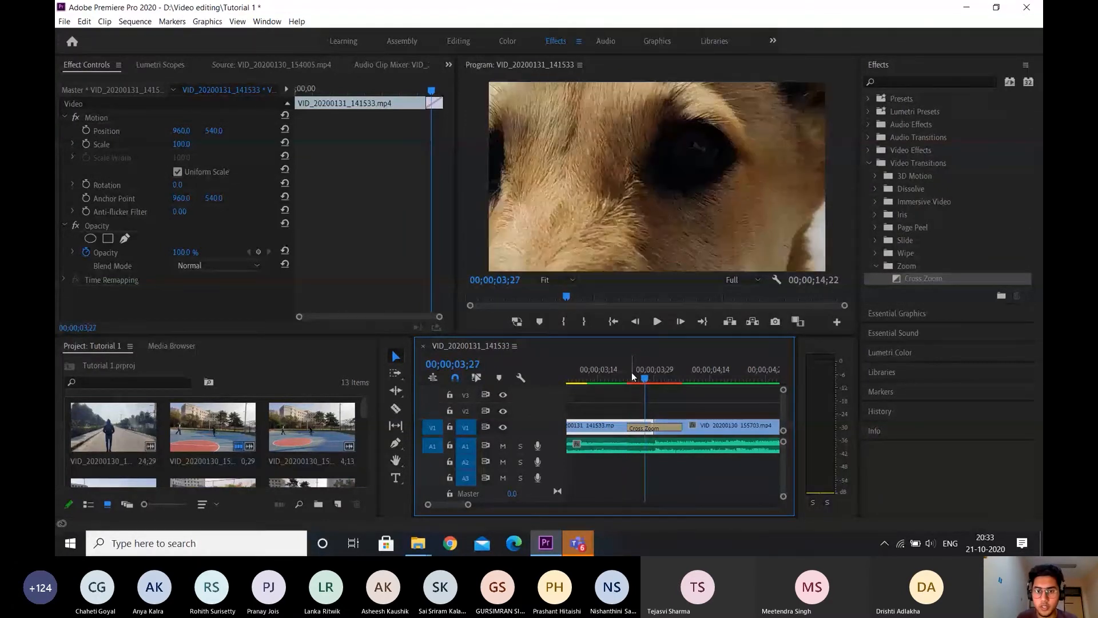
pyautogui.press('Right')
pyautogui.press('Right')
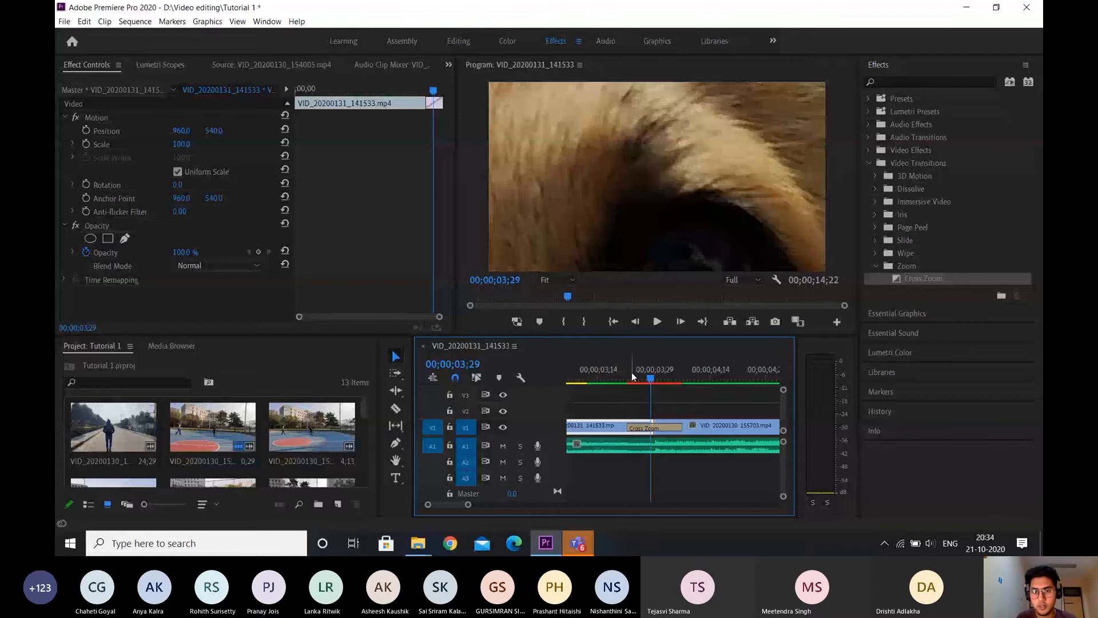
pyautogui.press('Right')
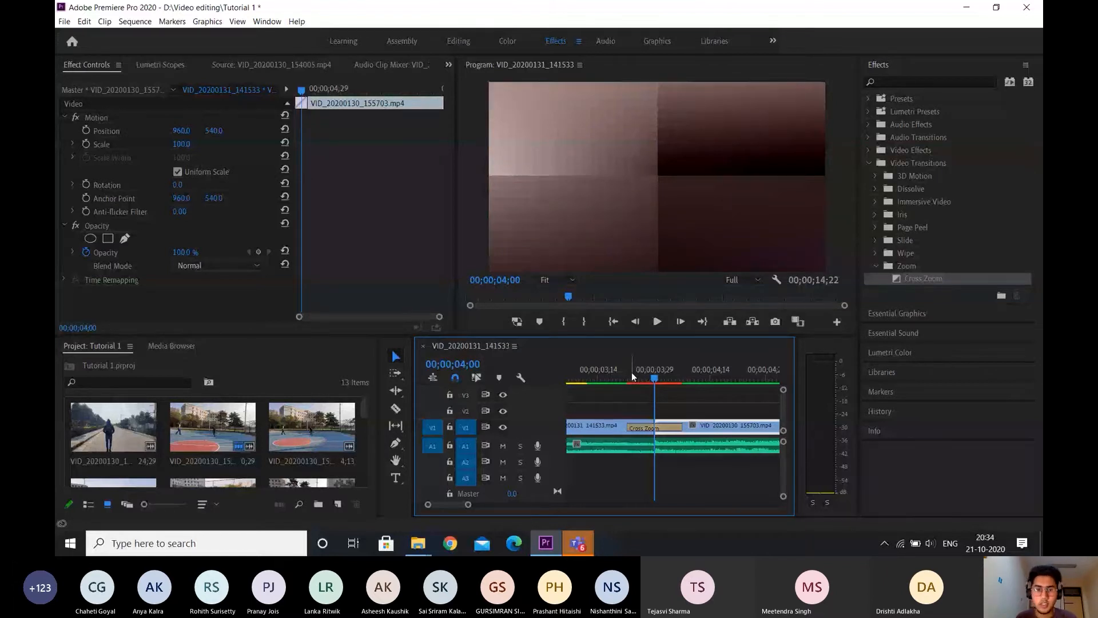
pyautogui.press('Right')
pyautogui.press('Right')
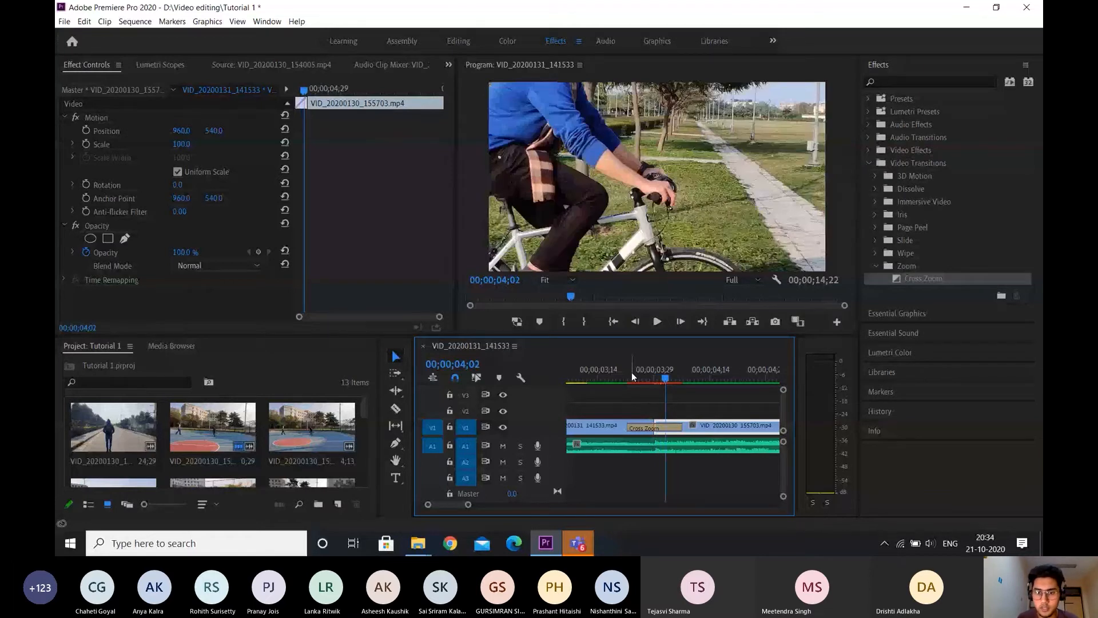
# - Mark the range from 00;00;03;21 to 00;00;04;07 around the Cross Zoom and render it
pyautogui.moveTo(633, 376); pyautogui.dragTo(623, 369)
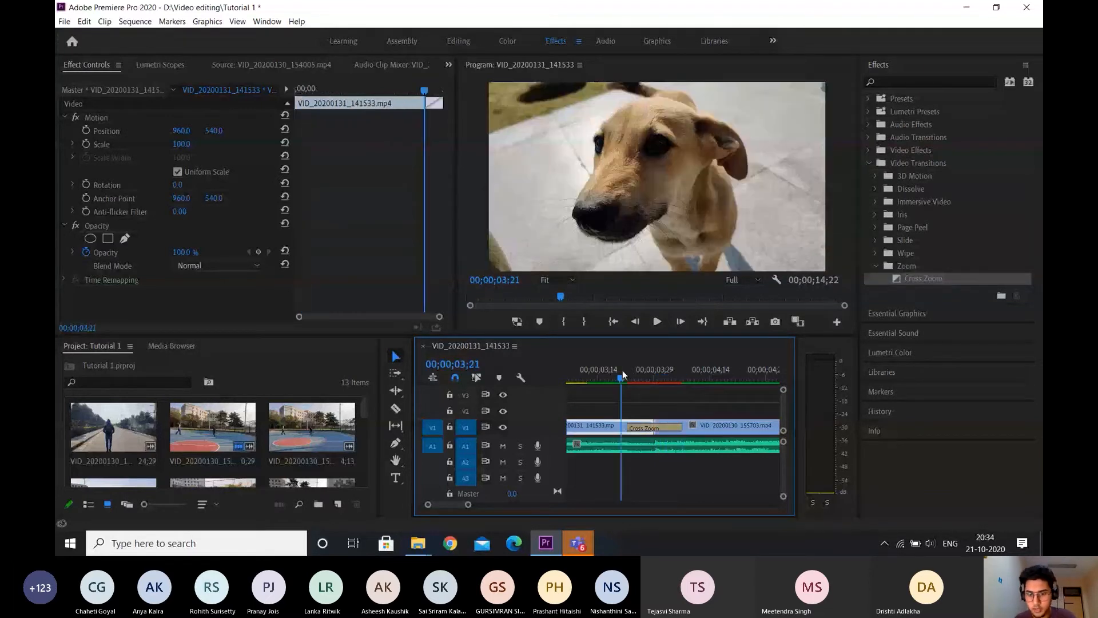
pyautogui.click(682, 377)
pyautogui.press('p')
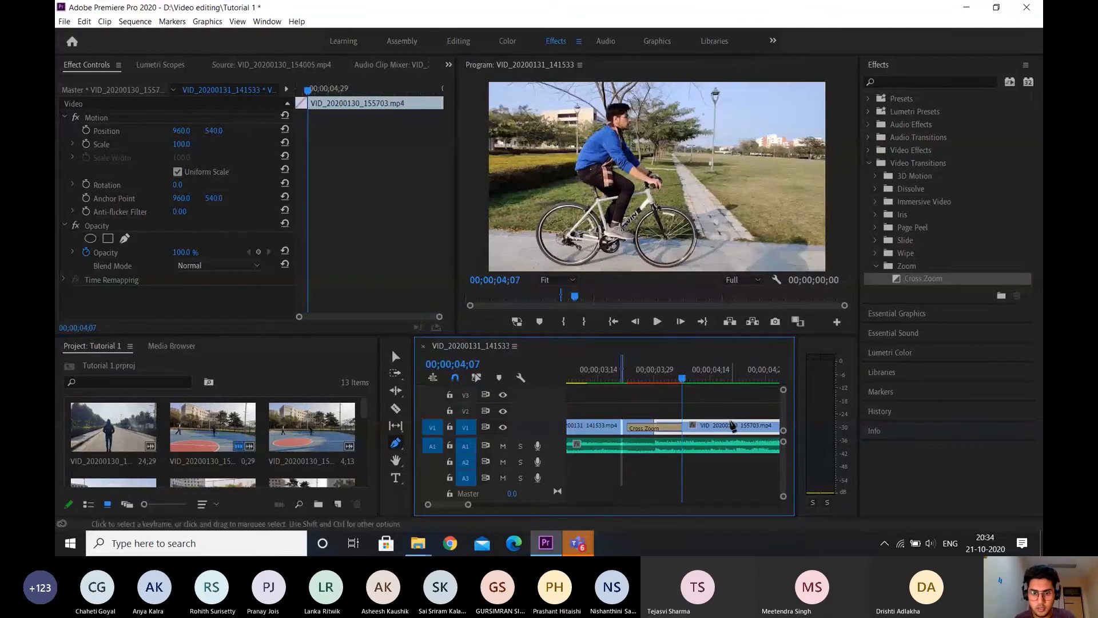
pyautogui.press('o')
pyautogui.press('v')
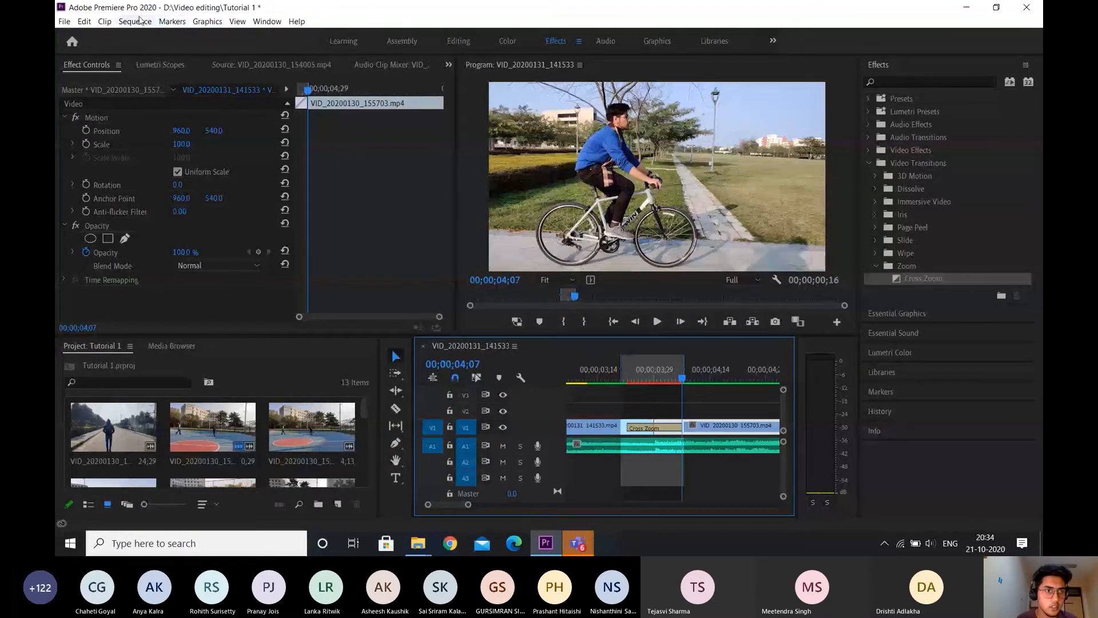
pyautogui.click(140, 21)
pyautogui.click(177, 64)
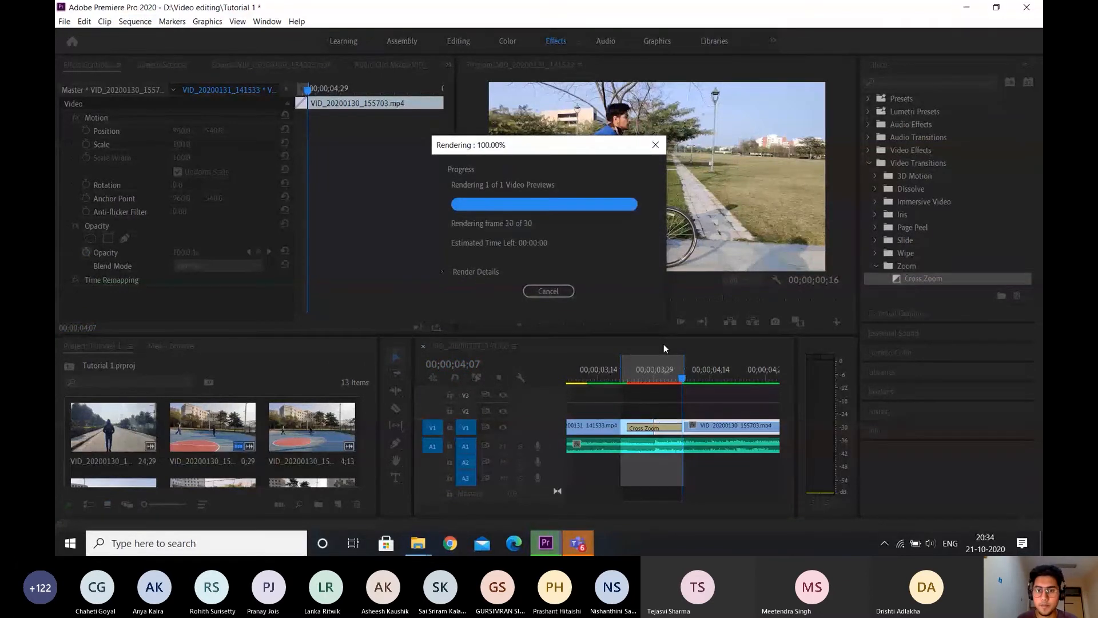
# - Clear the sequence's in and out points, and play the rendered Cross Zoom from 00;00;03;17
pyautogui.rightClick(651, 379)
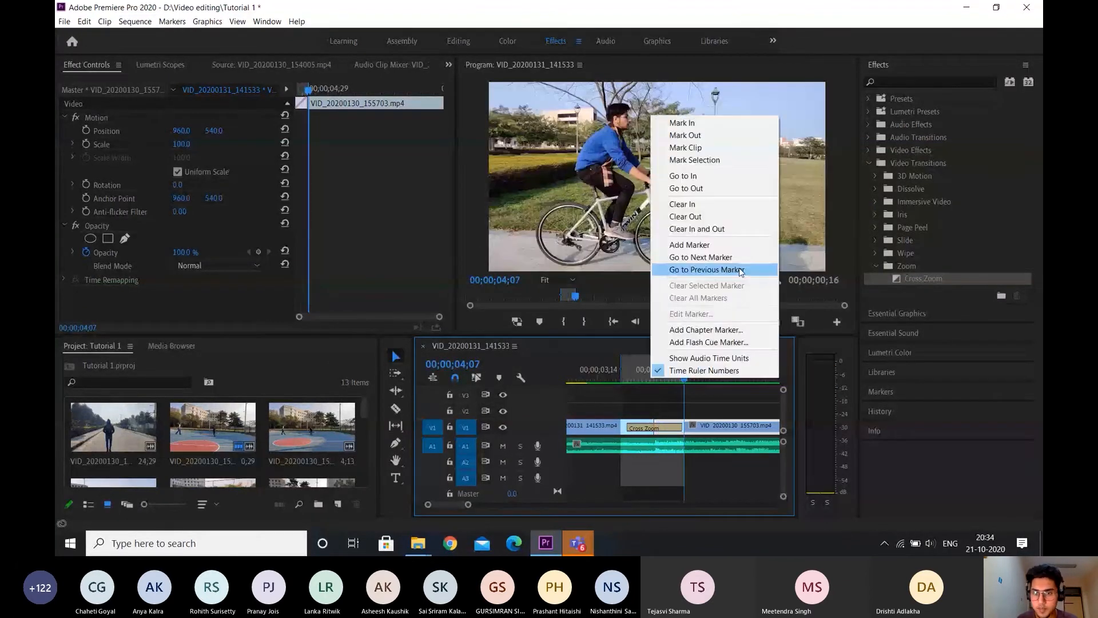
pyautogui.click(739, 228)
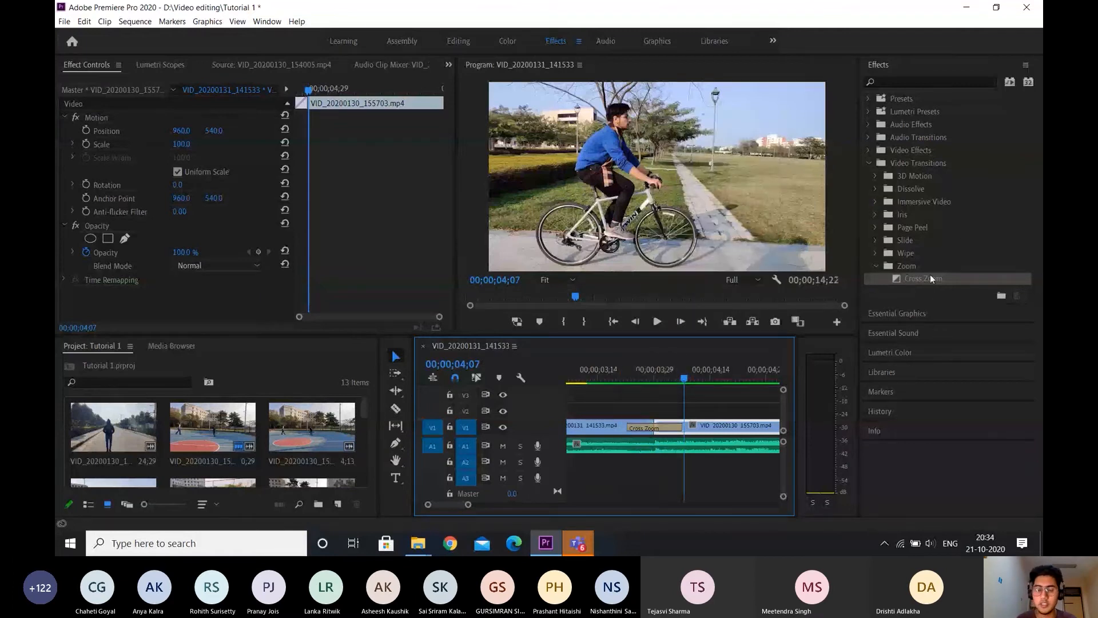
pyautogui.click(609, 376)
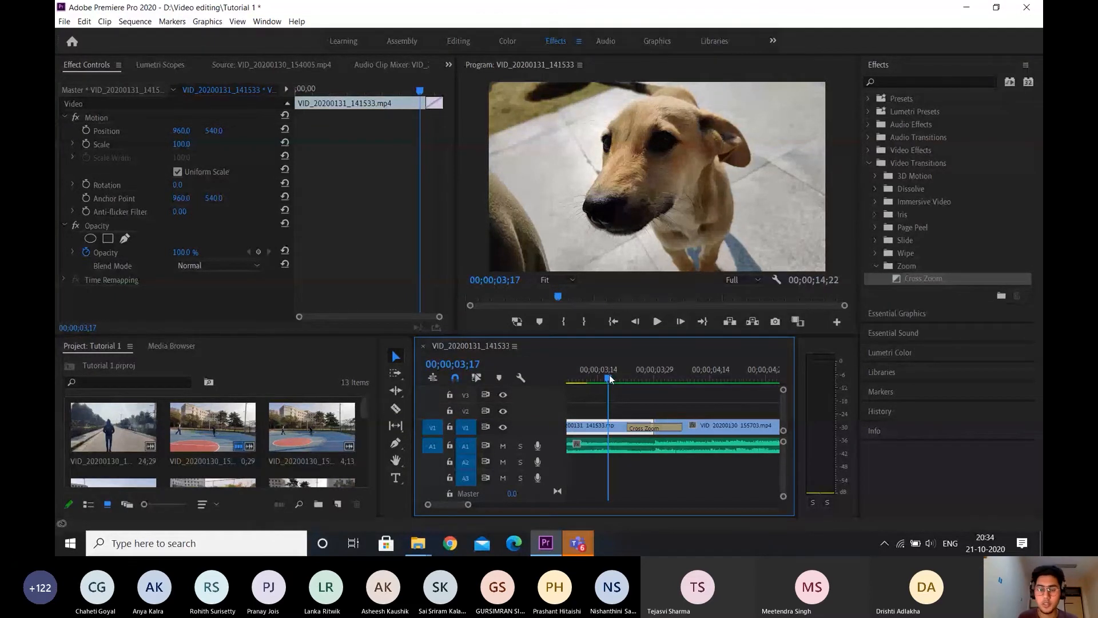
pyautogui.press('space')
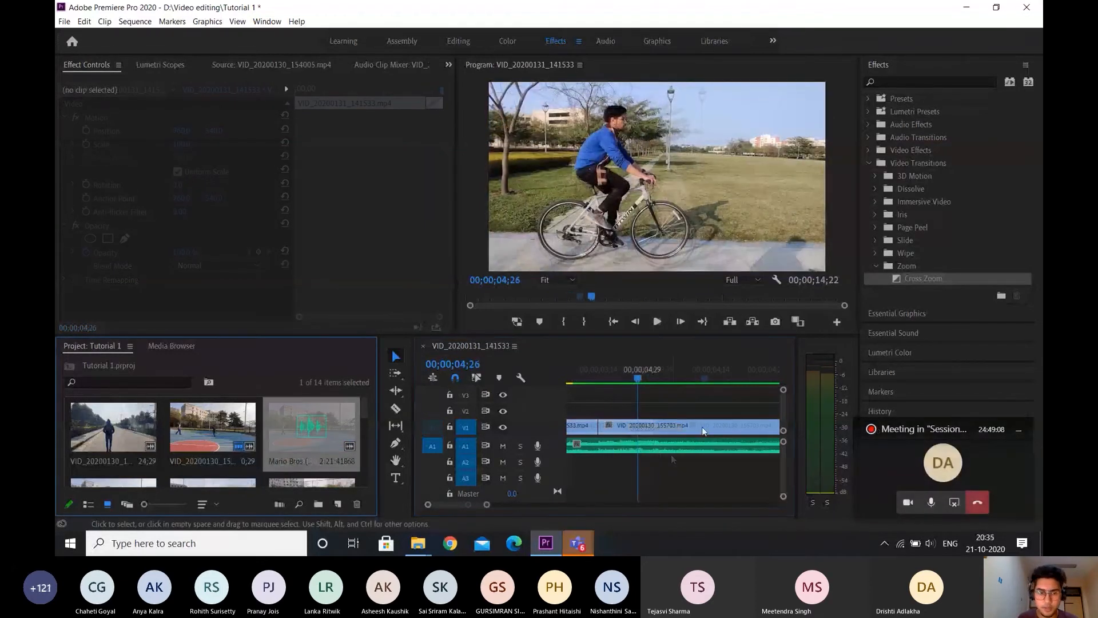
# - Open the project's Mario Bros (Chill Trap Remix) audio file in the Source monitor to view its waveform
pyautogui.press('-')
pyautogui.doubleClick(311, 429)
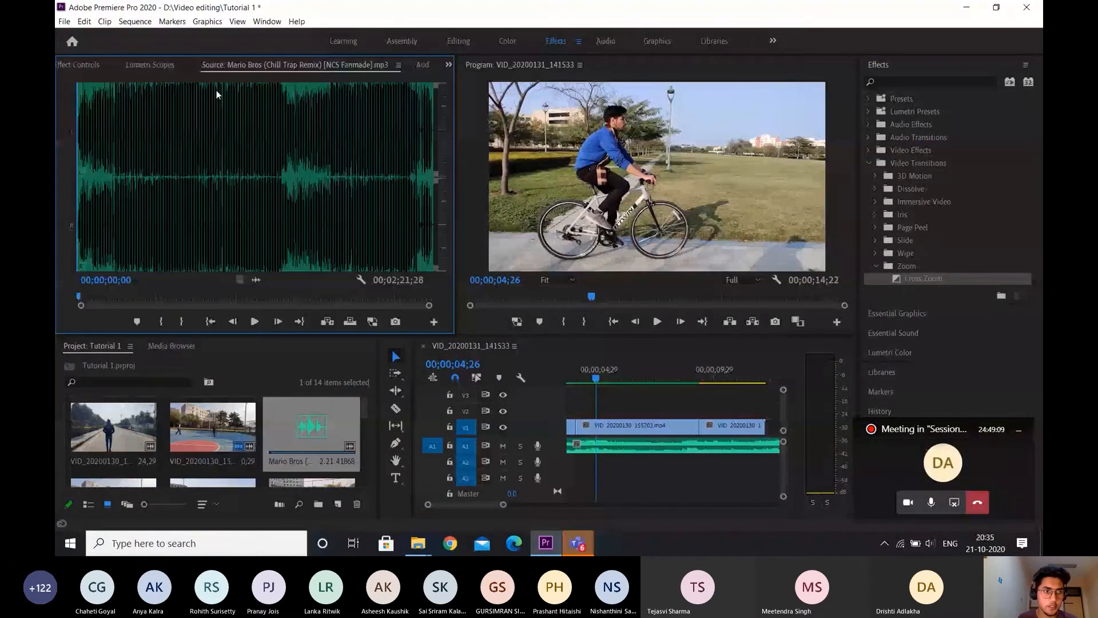
pyautogui.moveTo(603, 4)
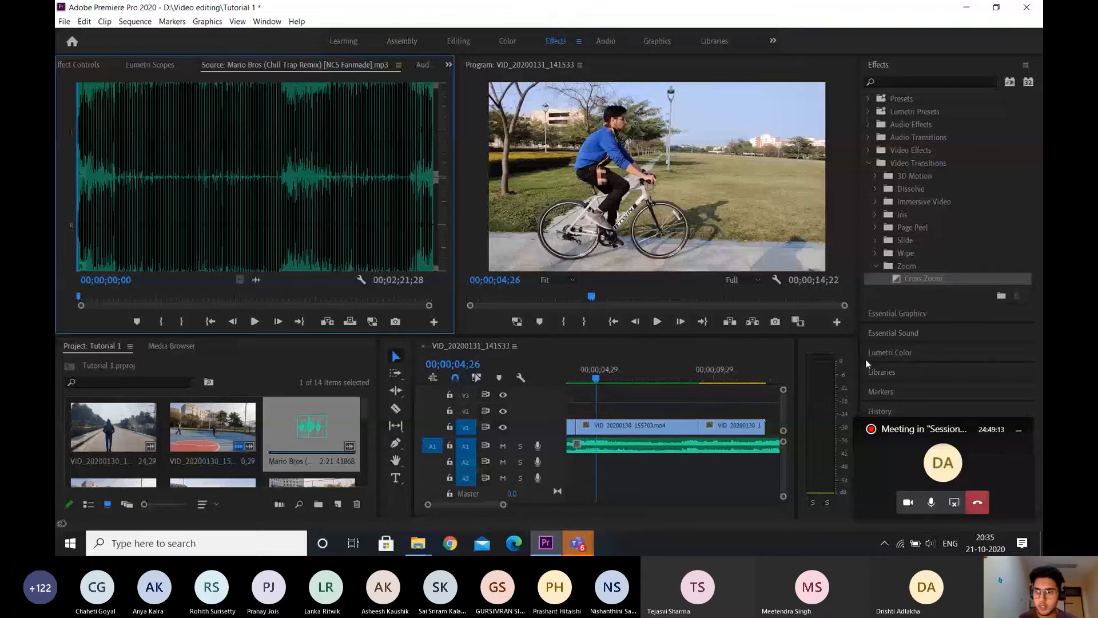
# - Preview the Mario Bros (Chill Trap Remix) music in the source monitor and mark its out point at 00;00;14;15
pyautogui.click(255, 321)
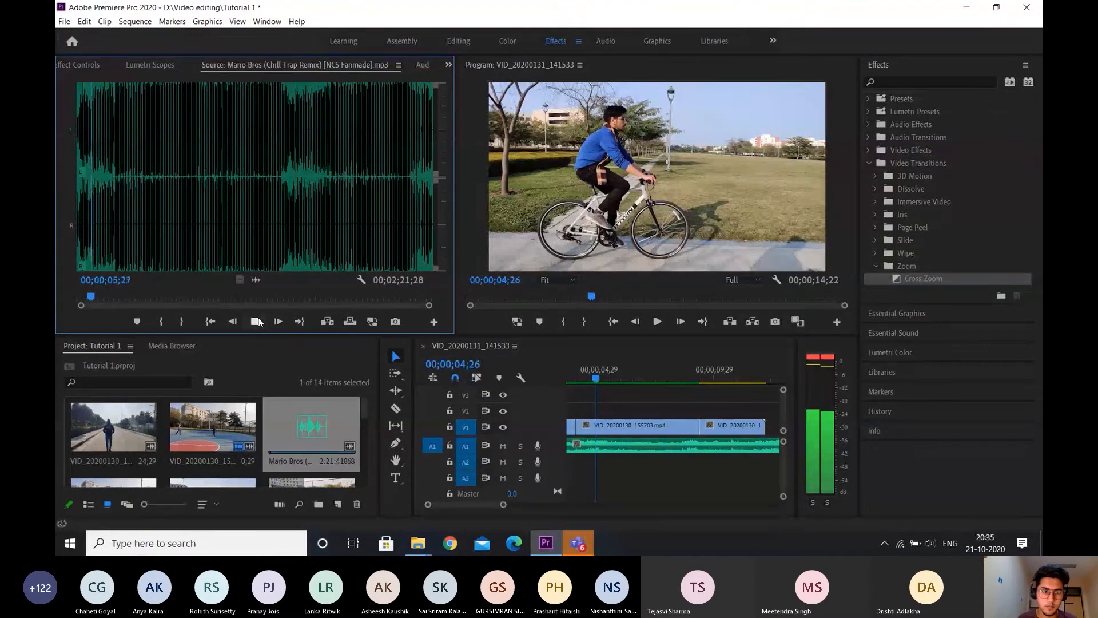
pyautogui.click(257, 321)
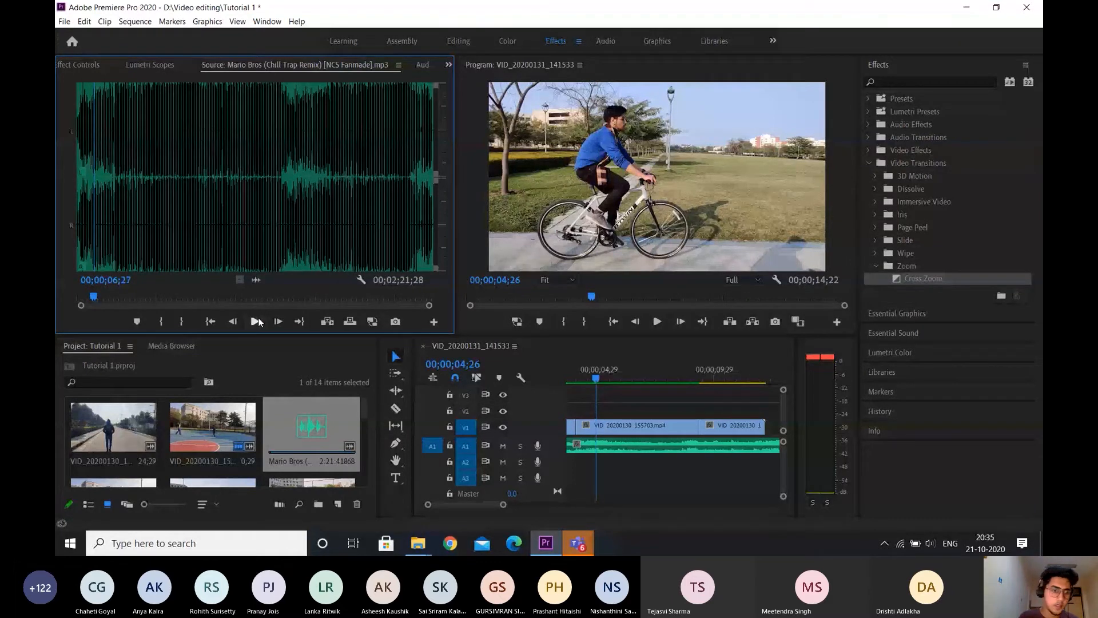
pyautogui.press('o')
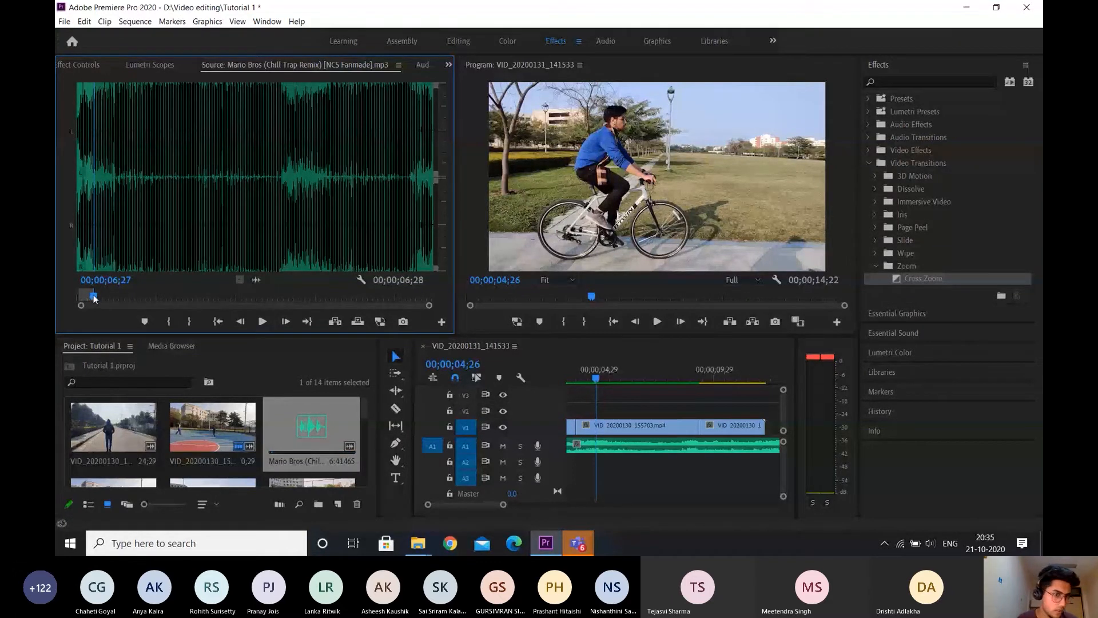
pyautogui.moveTo(94, 298); pyautogui.dragTo(114, 298)
pyautogui.press('o')
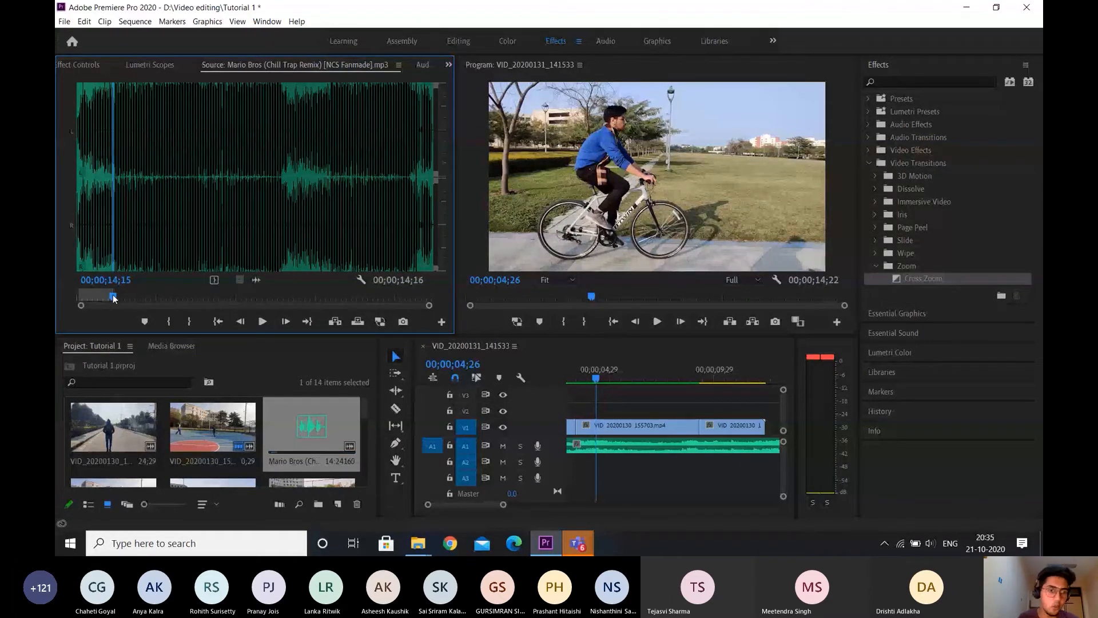
# - Place the marked music section on audio track A1 directly after the existing music clip
pyautogui.scroll(-4, 686, 433)
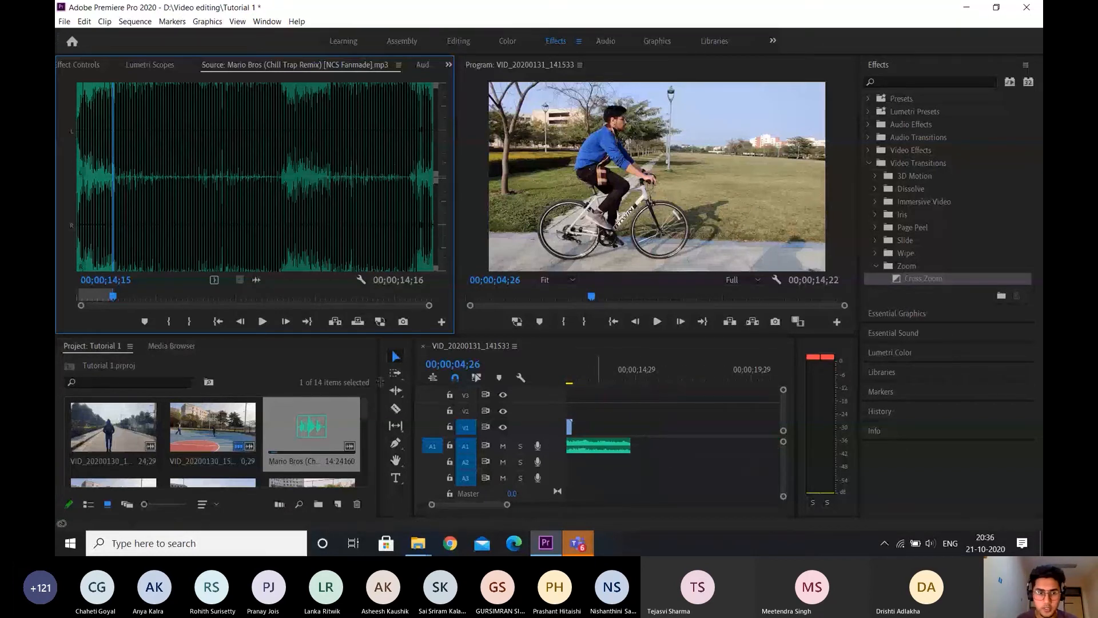
pyautogui.moveTo(263, 276); pyautogui.dragTo(638, 447)
pyautogui.scroll(-1, 680, 450)
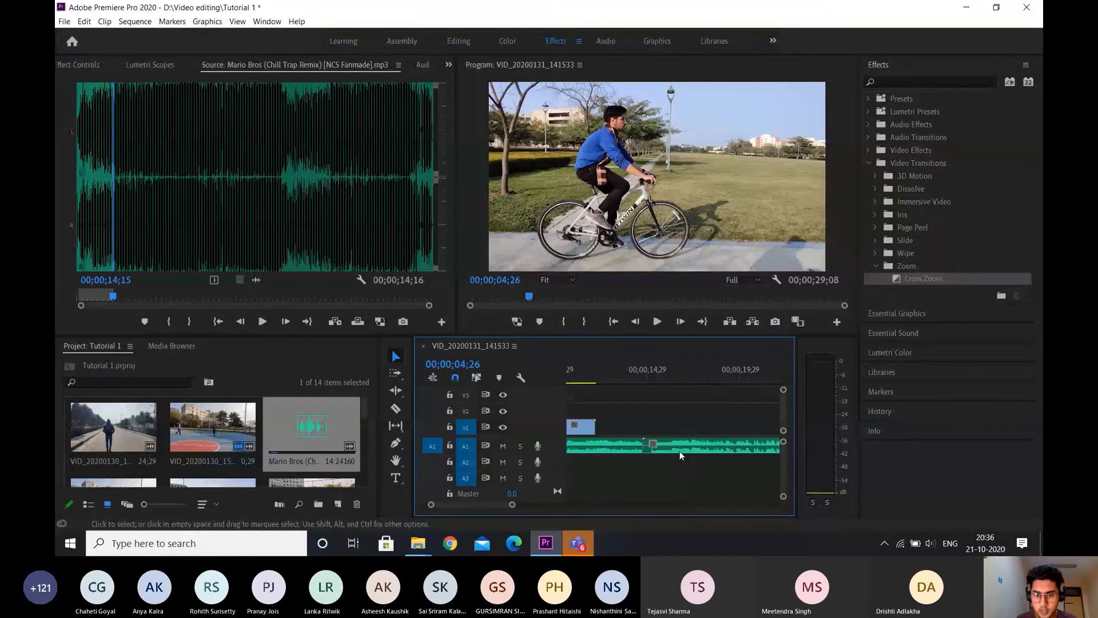
pyautogui.scroll(3, 679, 452)
pyautogui.scroll(-2, 639, 467)
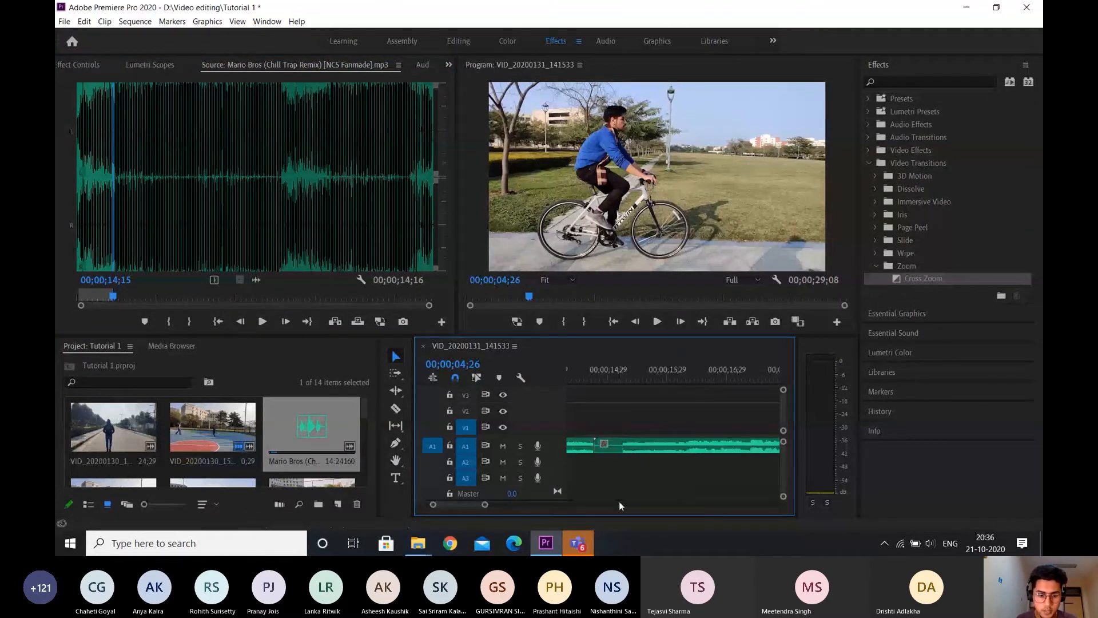
# - Cut off the beginning of the second music clip and move the remainder against the end of the first
pyautogui.press('c')
pyautogui.press('v')
pyautogui.moveTo(678, 449); pyautogui.dragTo(653, 448)
pyautogui.scroll(-1, 634, 465)
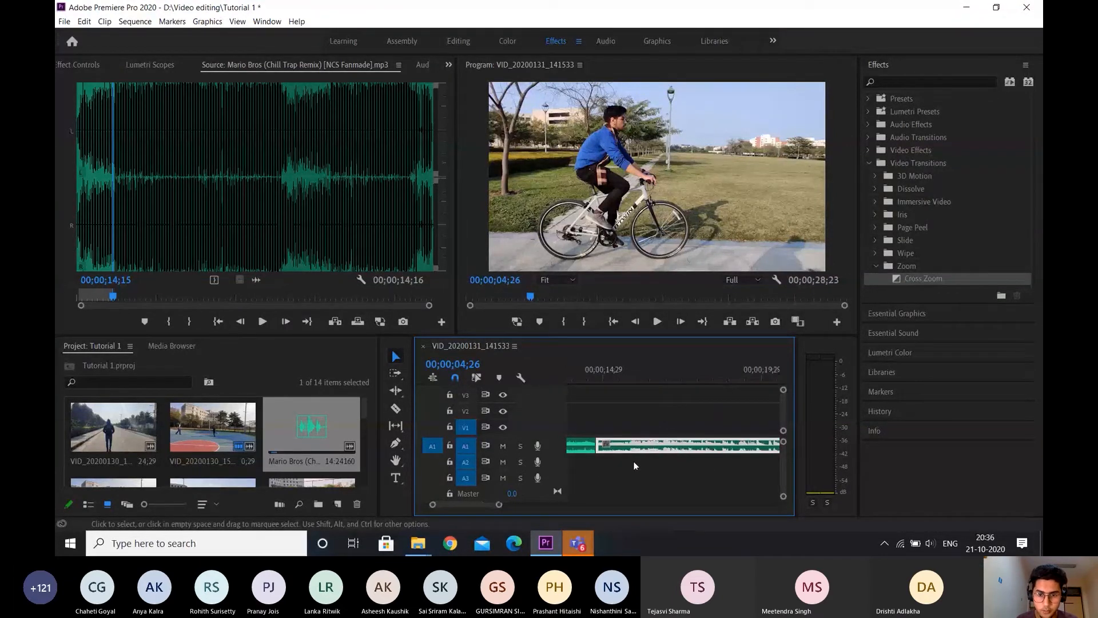
pyautogui.scroll(2, 633, 461)
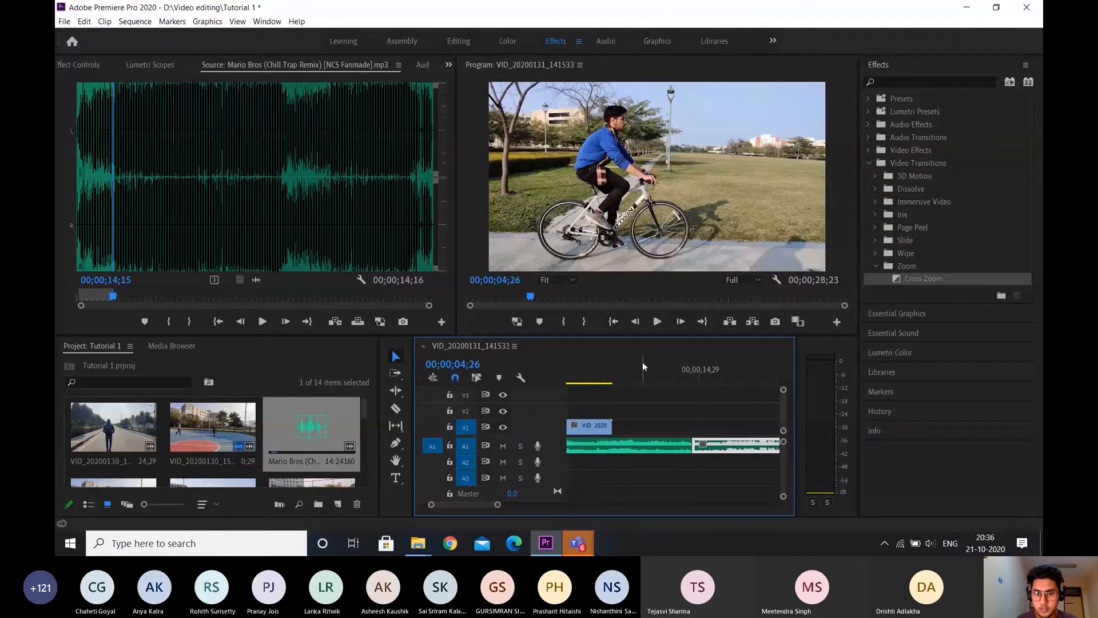
# - Play the sequence across the join between the two music clips to check how it sounds
pyautogui.click(643, 366)
pyautogui.press('space')
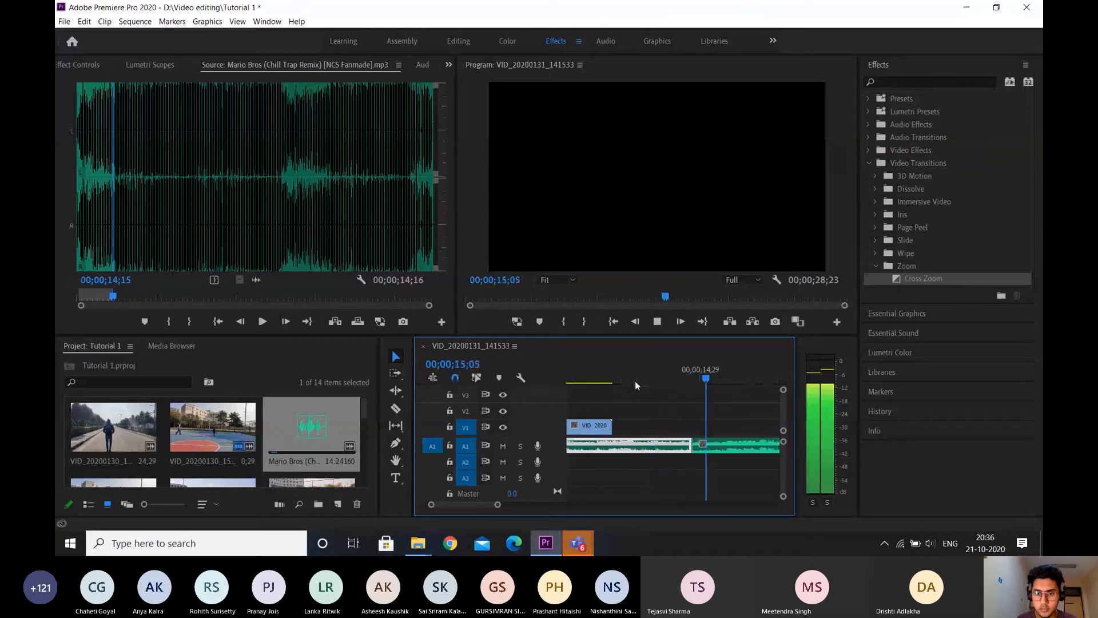
pyautogui.press('space')
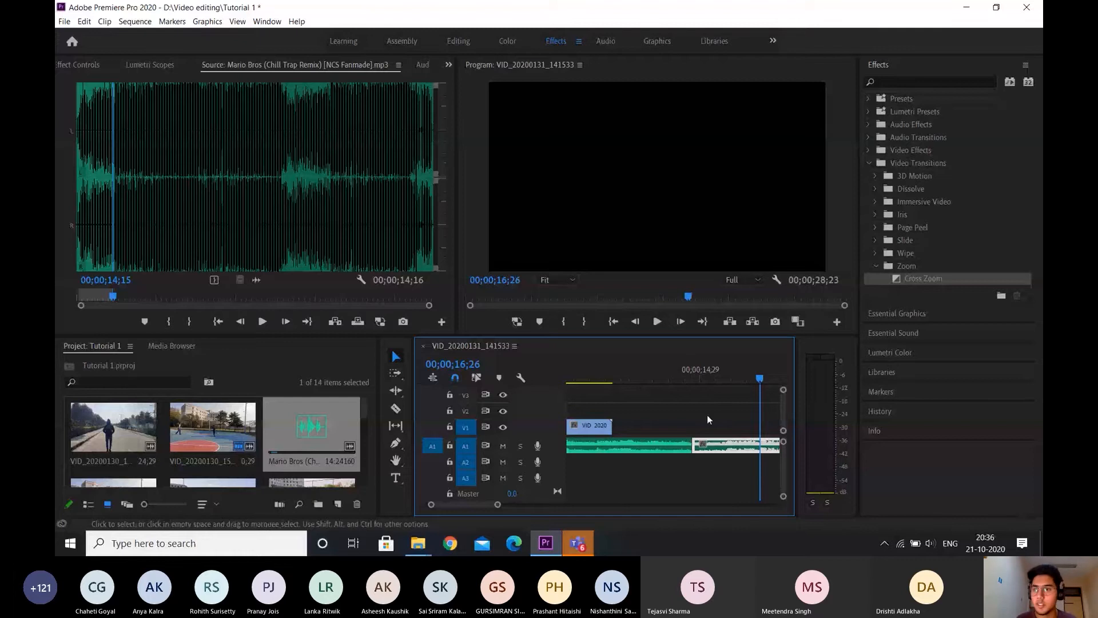
# - Apply the Constant Power crossfade audio transition to the cut between the two music clips on A1
pyautogui.click(868, 165)
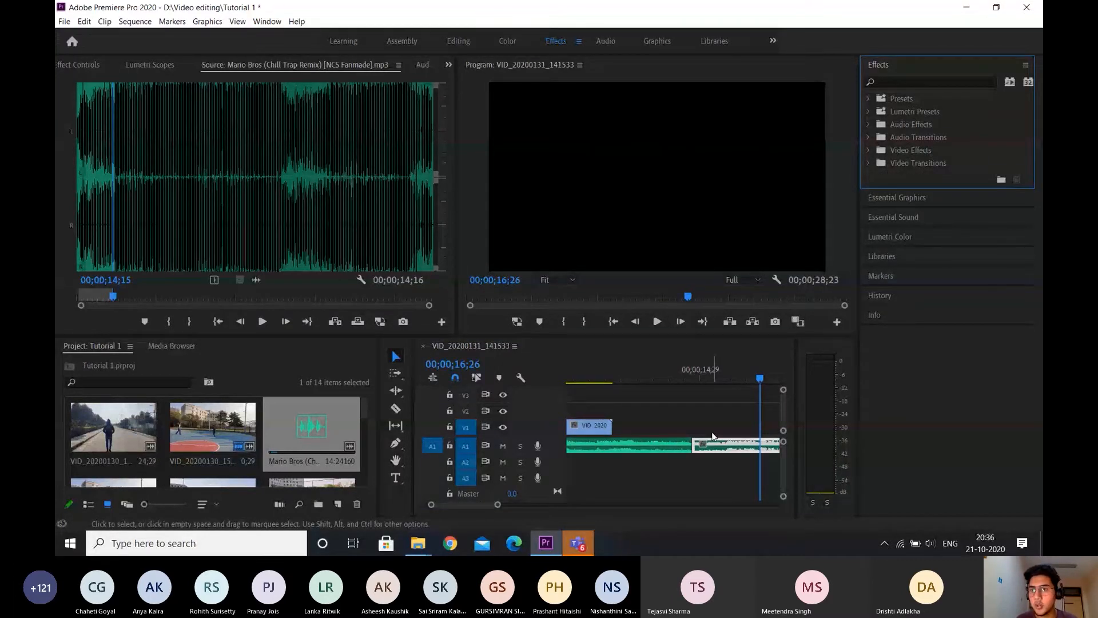
pyautogui.click(869, 138)
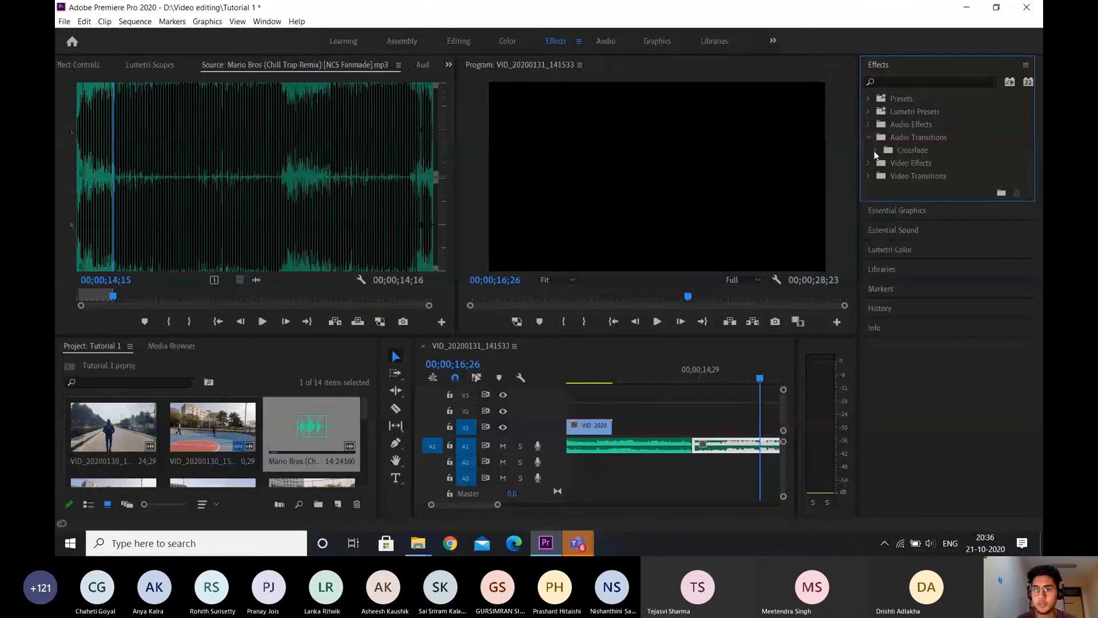
pyautogui.click(875, 150)
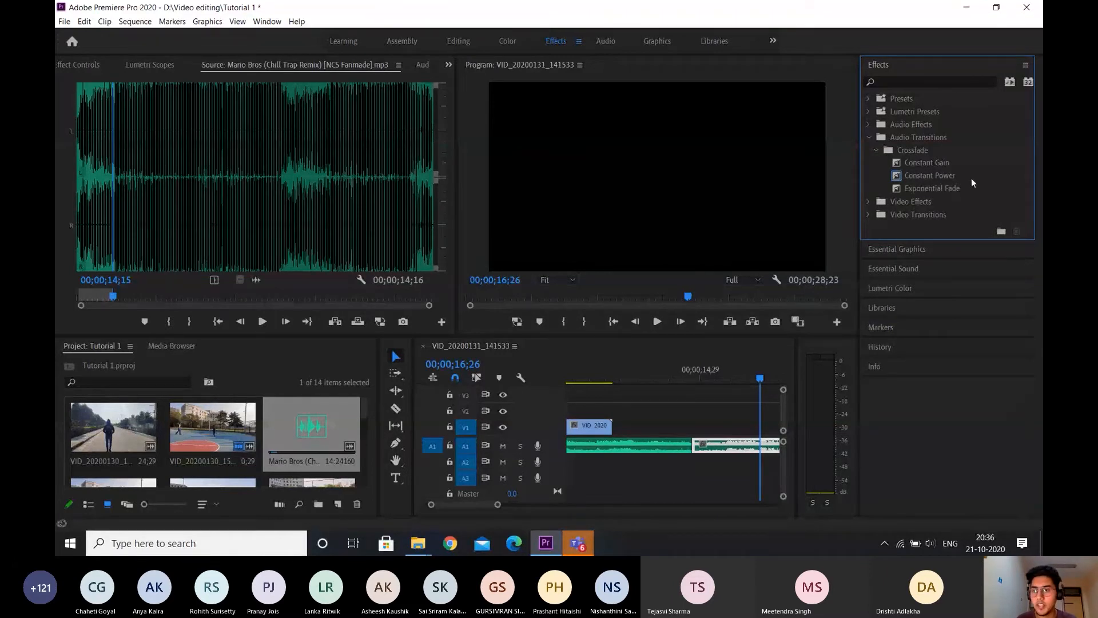
pyautogui.click(938, 176)
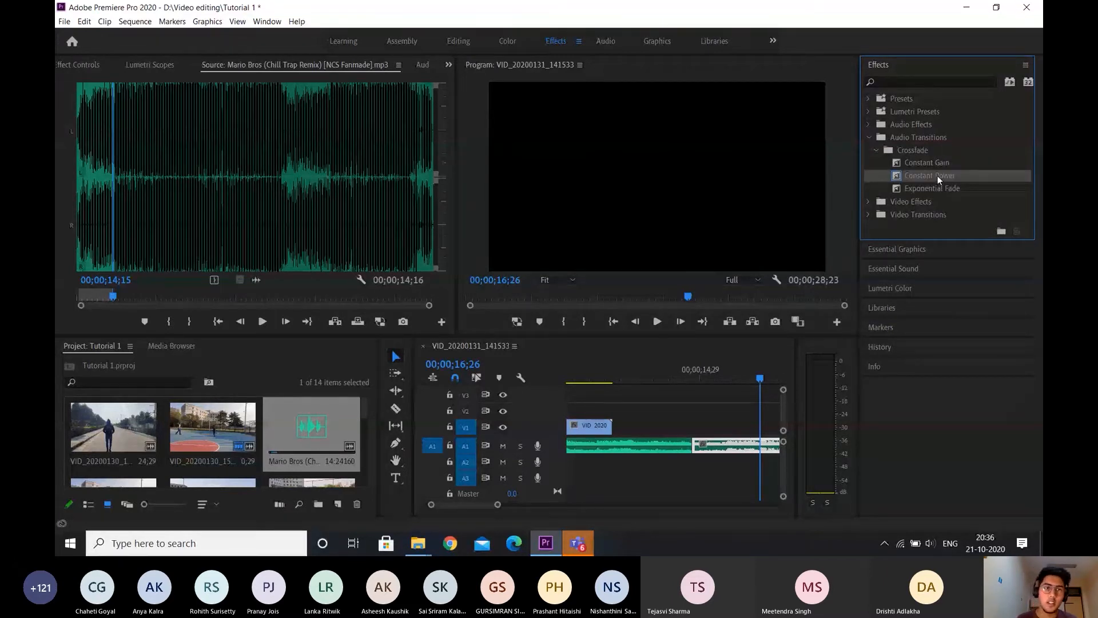
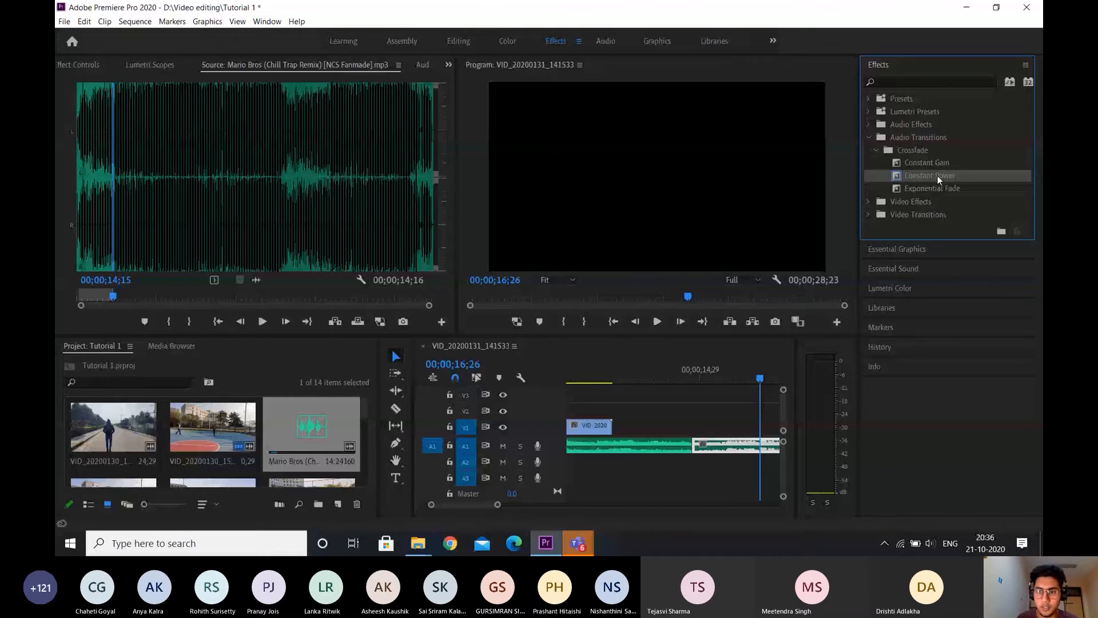
pyautogui.moveTo(939, 176); pyautogui.dragTo(697, 458)
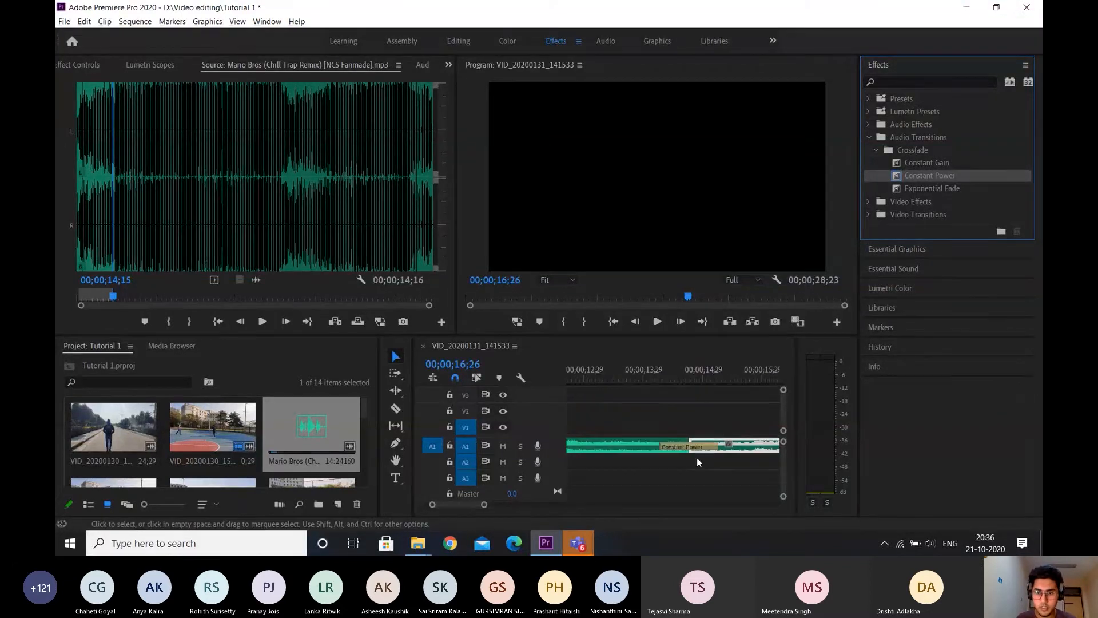
# - Play the sequence through the Constant Power crossfade to hear how the two music clips blend
pyautogui.click(599, 451)
pyautogui.scroll(-2, 611, 455)
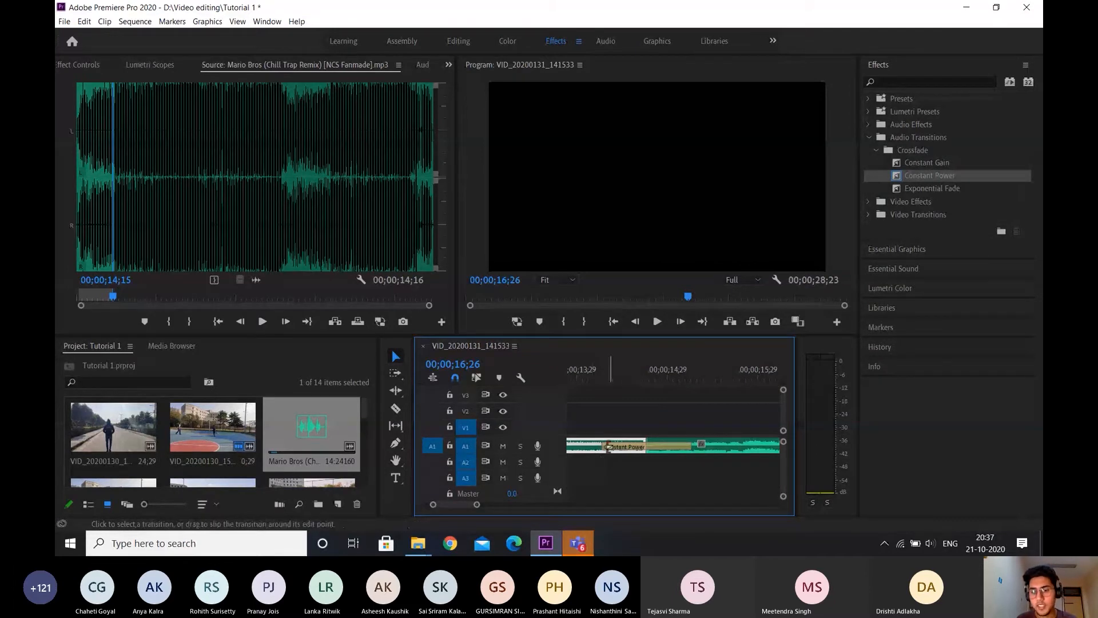
pyautogui.scroll(-3, 712, 444)
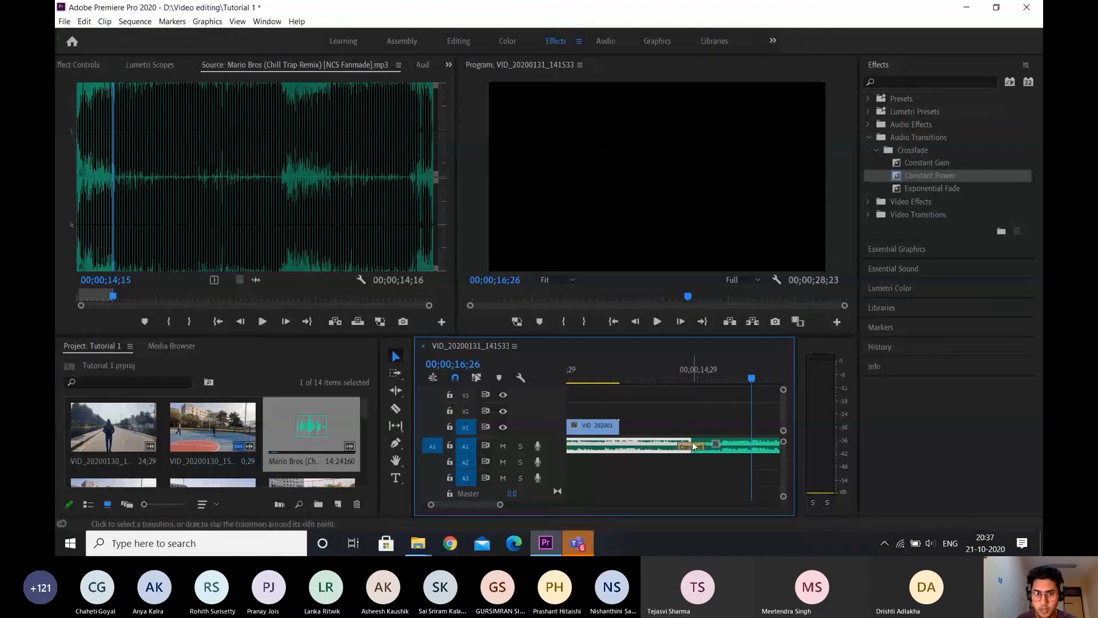
pyautogui.doubleClick(694, 446)
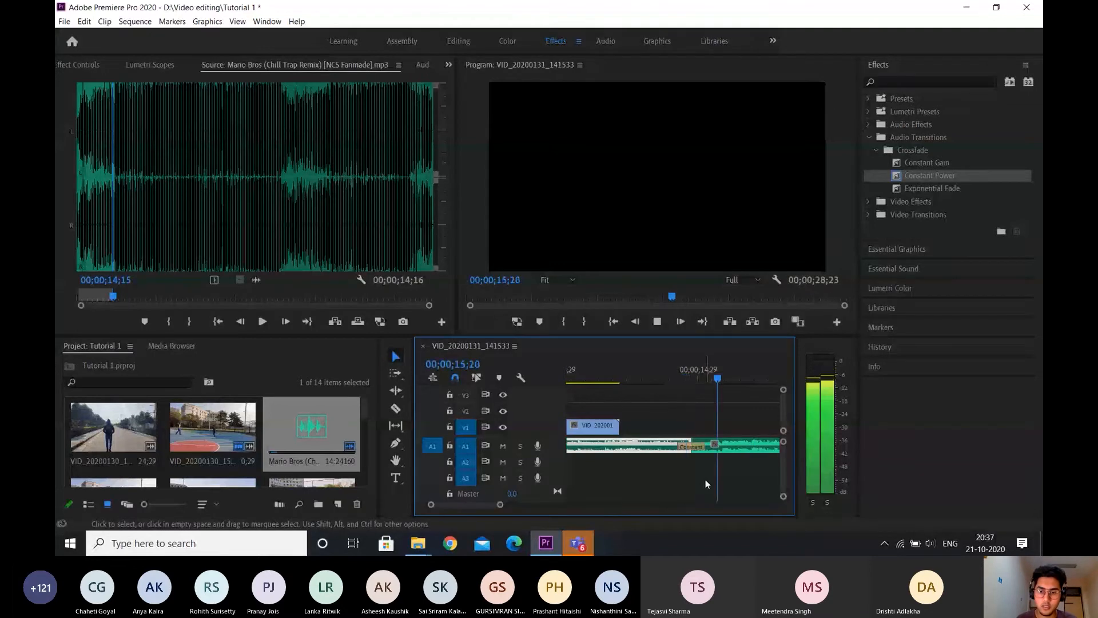
pyautogui.press('space')
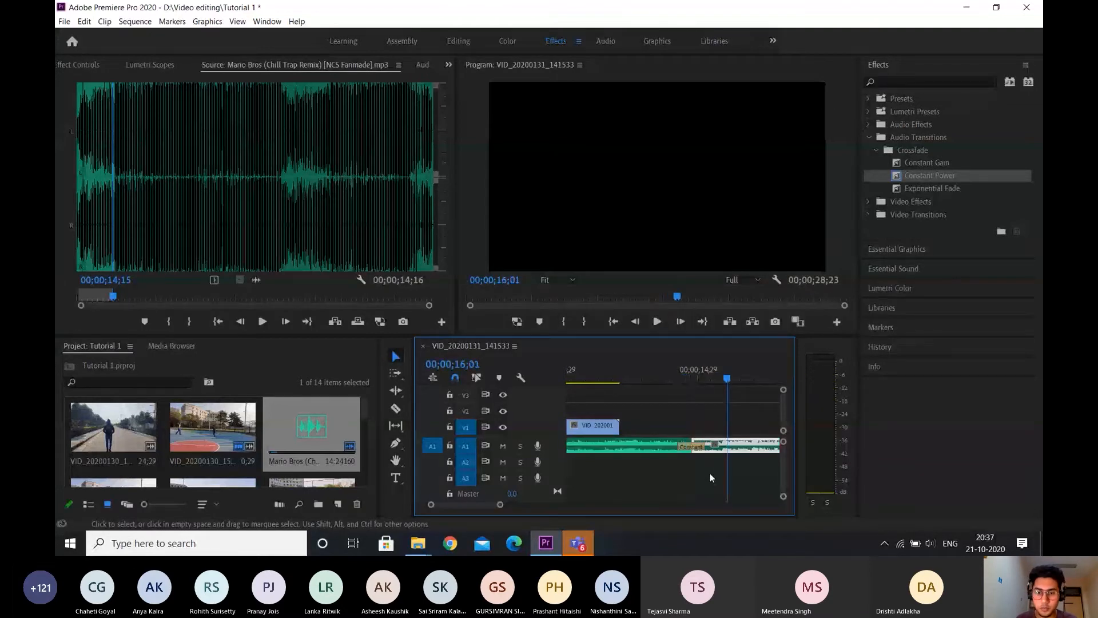
# - Remove the crossfade and move the second music clip to track A2, overlapping the end of the first clip
pyautogui.press('=')
pyautogui.click(670, 447)
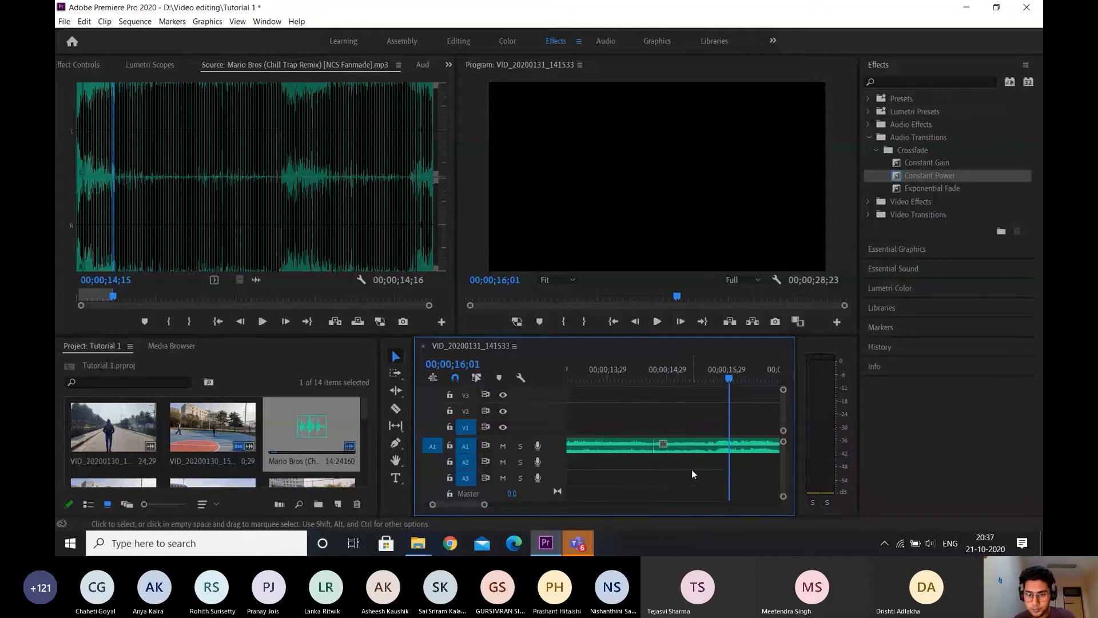
pyautogui.moveTo(691, 447); pyautogui.dragTo(625, 462)
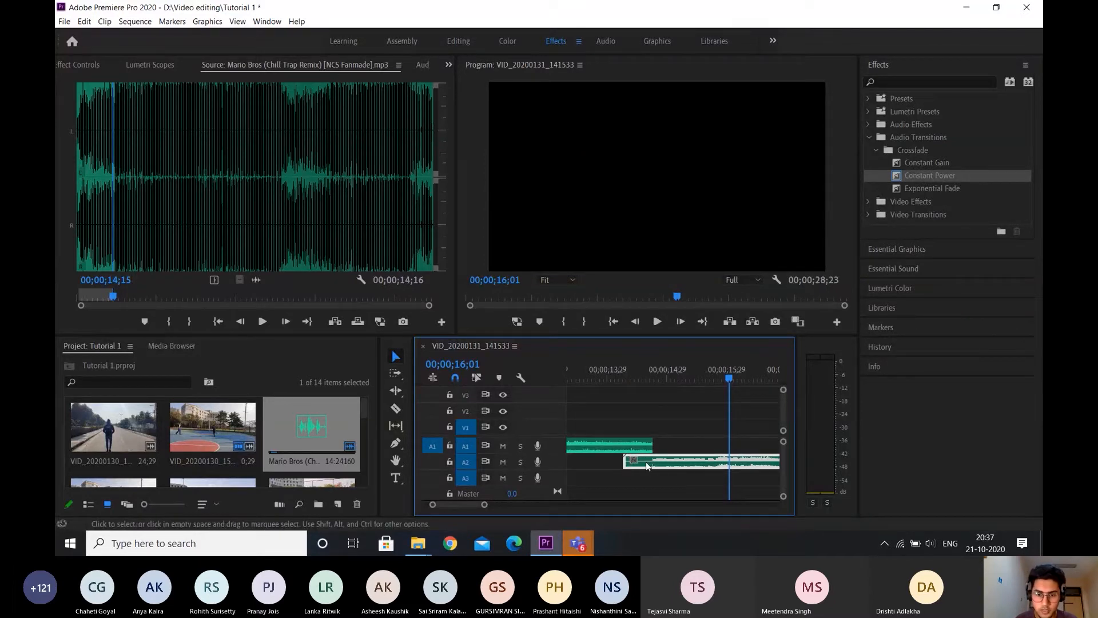
# - Split off and delete the opening of the second music clip, and return the remainder to A1 directly after the first clip
pyautogui.press('c')
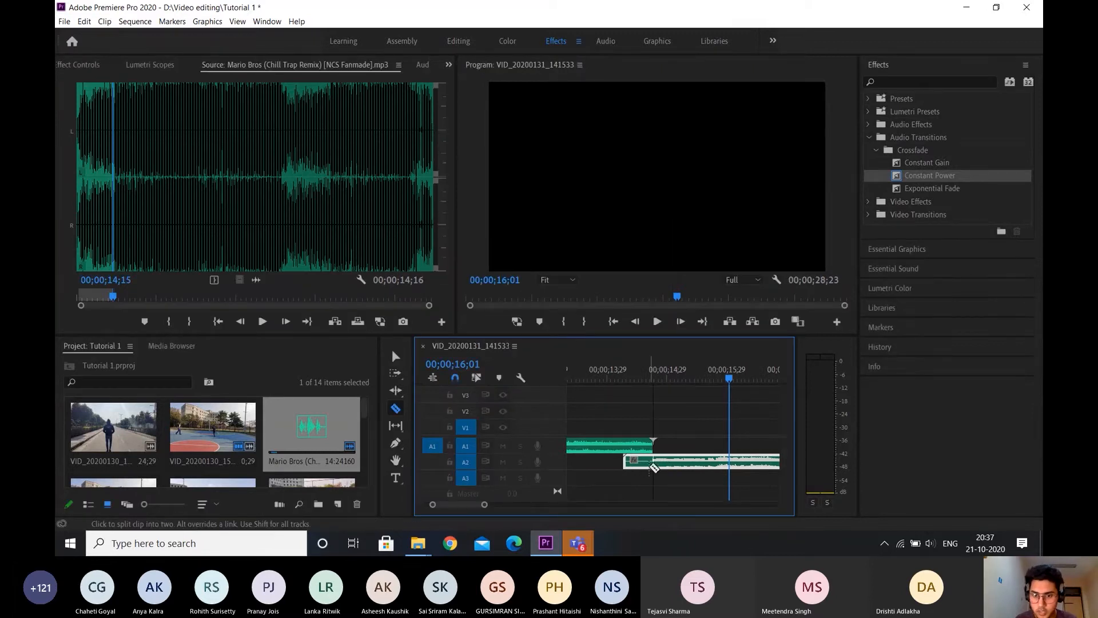
pyautogui.click(716, 458)
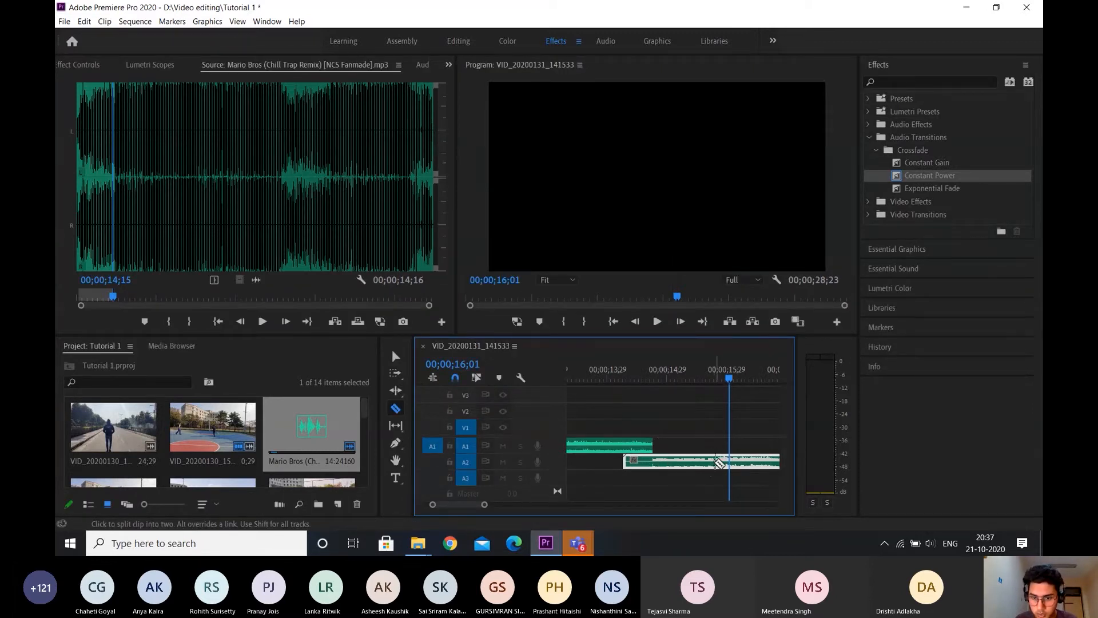
pyautogui.press('v')
pyautogui.click(671, 465)
pyautogui.press('Delete')
pyautogui.moveTo(751, 462); pyautogui.dragTo(688, 448)
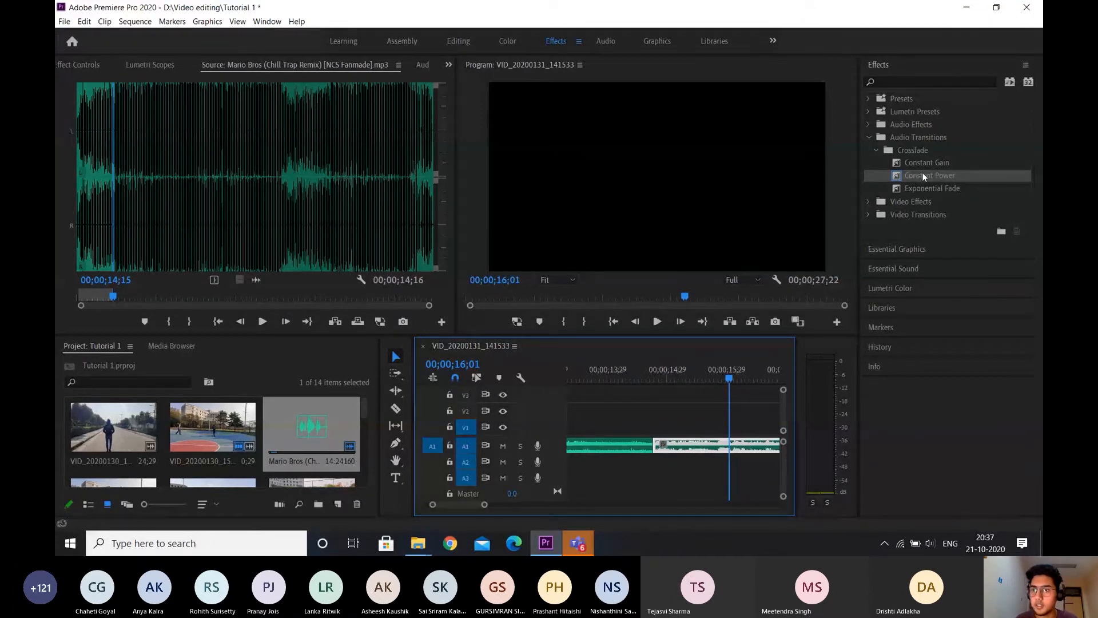
# - Apply a Constant Power crossfade to the new cut on A1 and set its duration to 00;00;01;29
pyautogui.moveTo(922, 173); pyautogui.dragTo(662, 450)
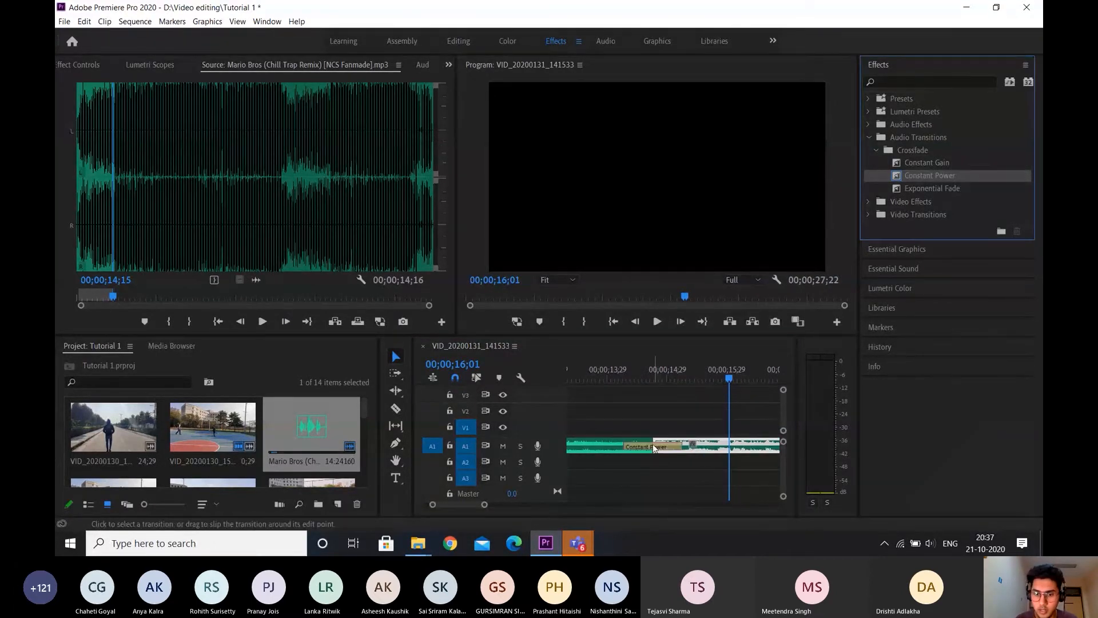
pyautogui.doubleClick(654, 444)
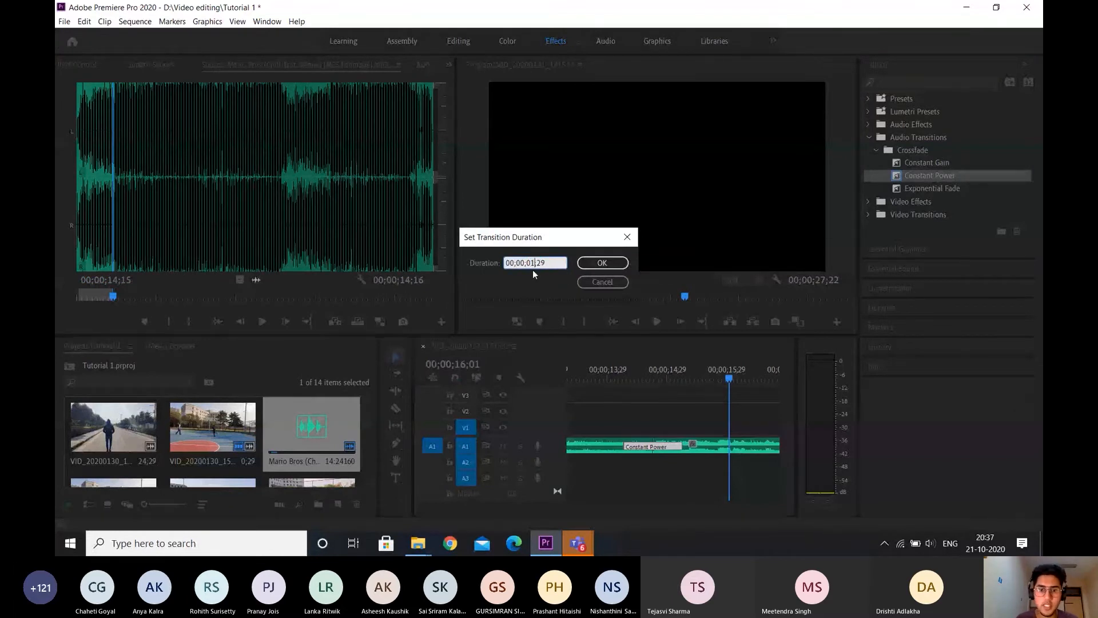
pyautogui.click(596, 264)
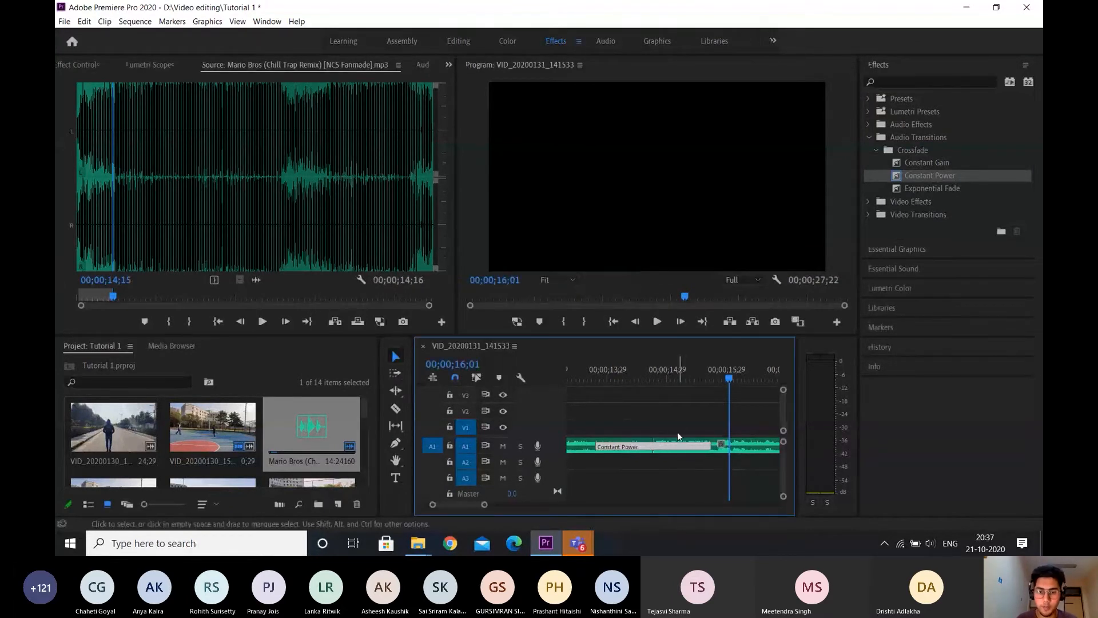
# - Play the sequence through the lengthened crossfade to check the transition between the music clips
pyautogui.scroll(-3, 678, 435)
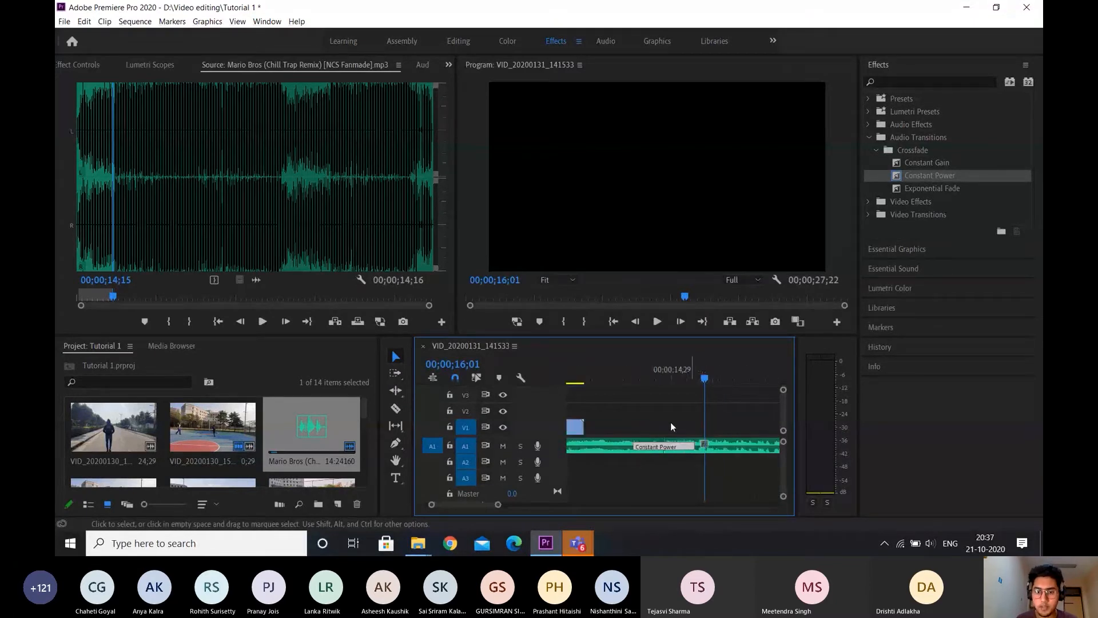
pyautogui.click(607, 374)
pyautogui.press('space')
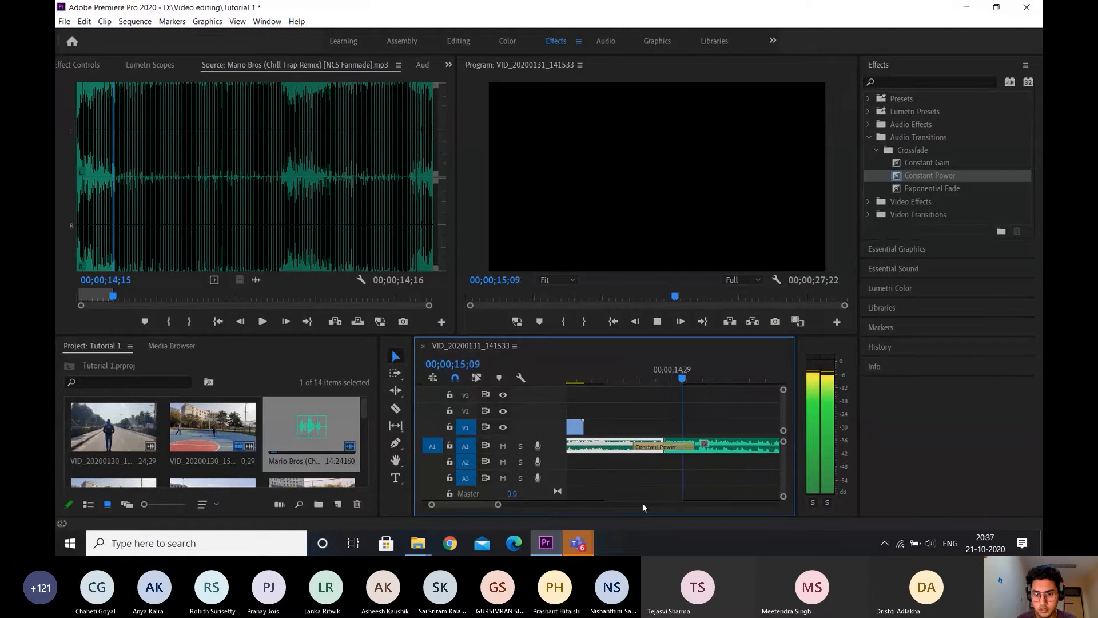
pyautogui.press('space')
pyautogui.click(701, 445)
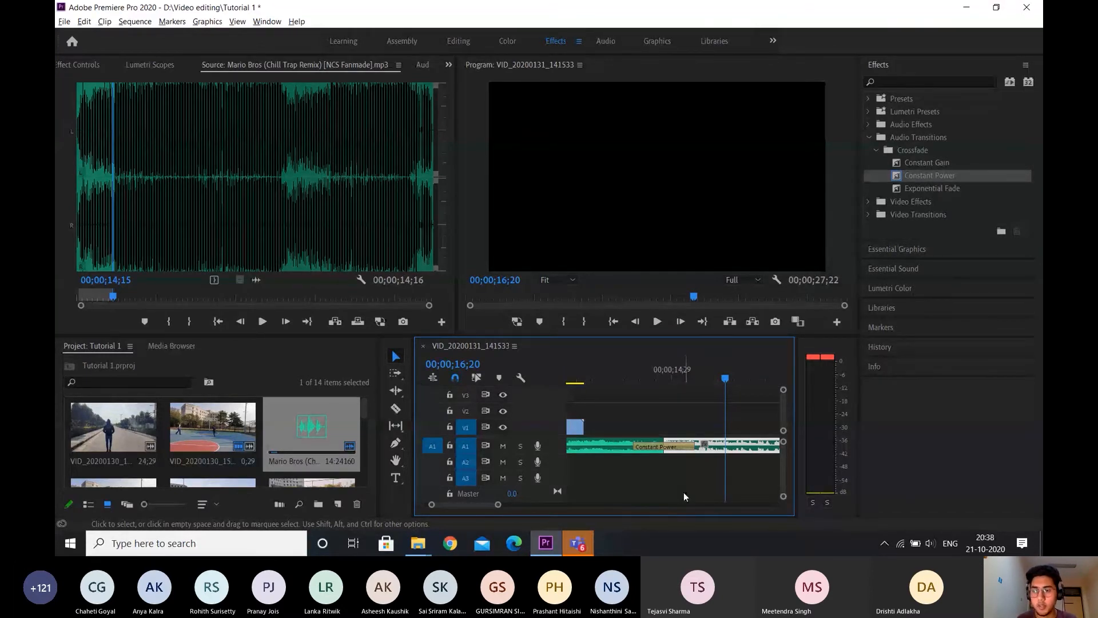
# - Apply an Exponential Fade to the end of the second music clip on A1 and play the ending
pyautogui.press('-')
pyautogui.scroll(-2, 684, 493)
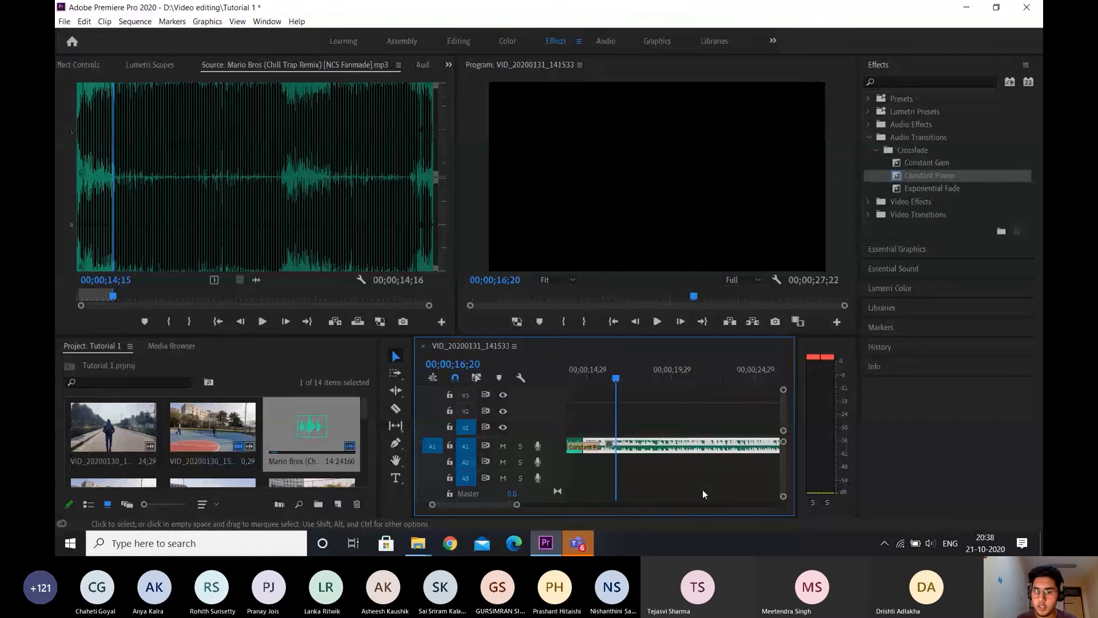
pyautogui.scroll(-4, 703, 493)
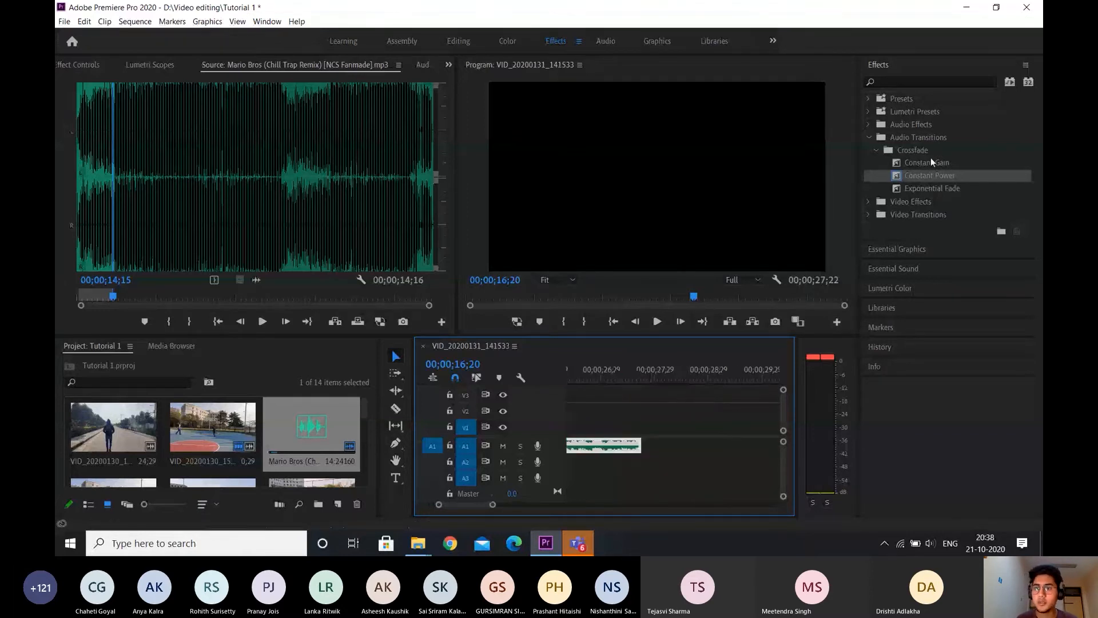
pyautogui.click(931, 159)
pyautogui.scroll(1, 726, 455)
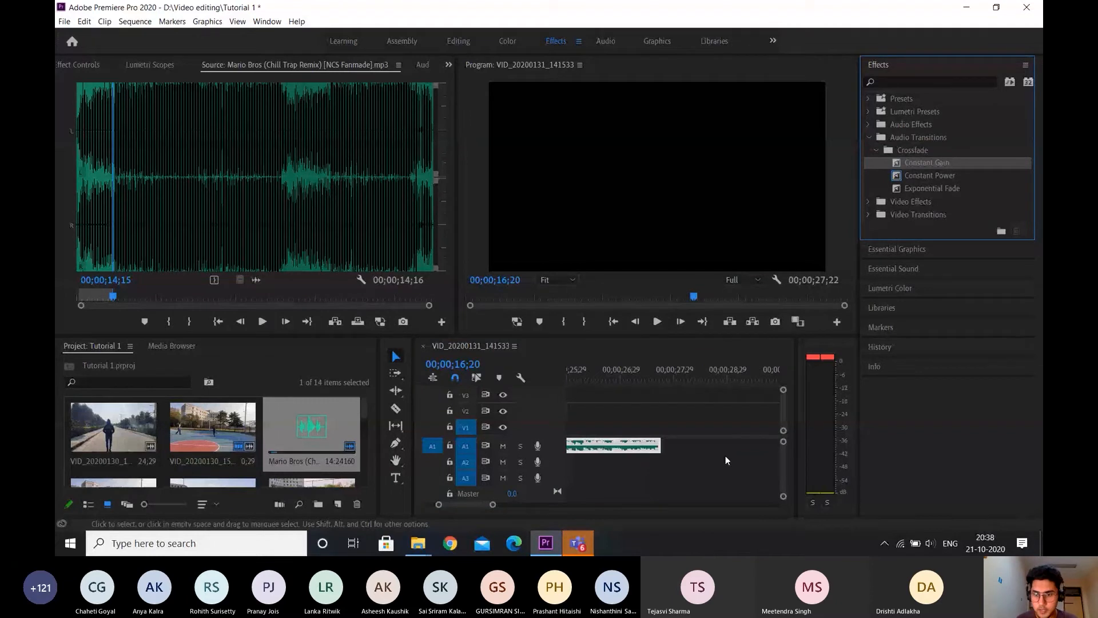
pyautogui.scroll(1, 725, 456)
pyautogui.moveTo(938, 189); pyautogui.dragTo(719, 452)
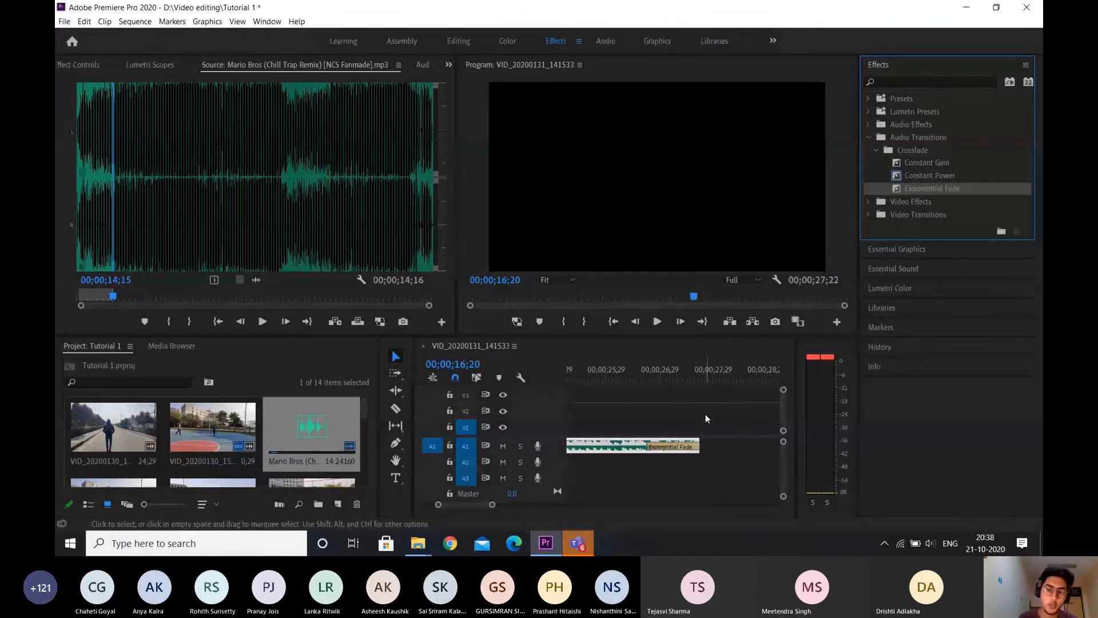
pyautogui.click(631, 377)
pyautogui.press('space')
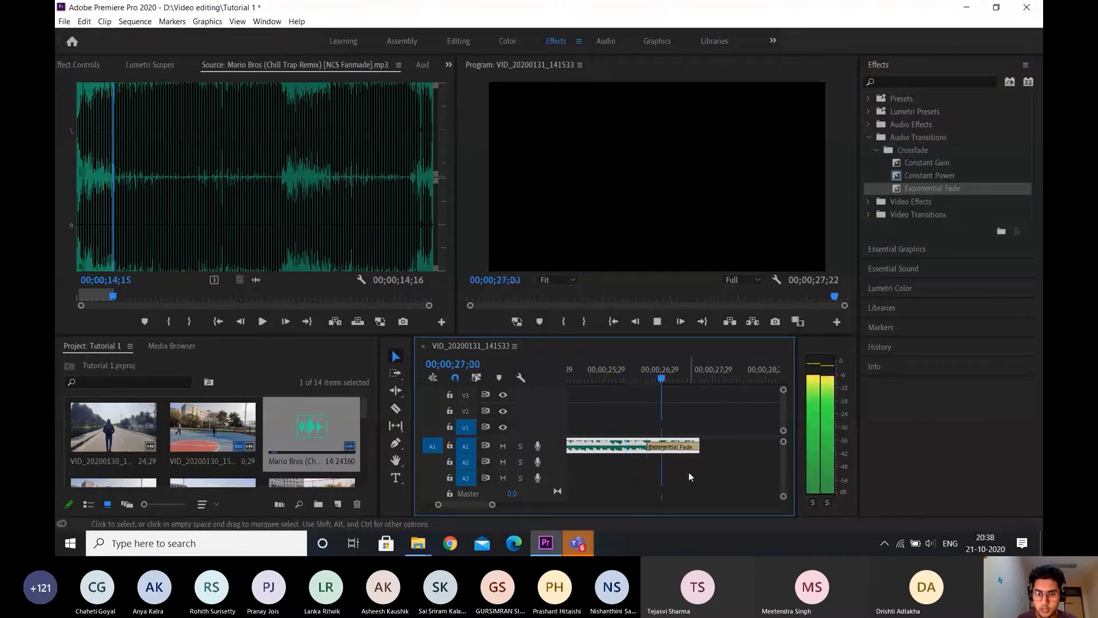
# - Replace the Exponential Fade at the end of the second music clip with Constant Gain and play the ending
pyautogui.click(671, 446)
pyautogui.press('Delete')
pyautogui.press('Delete')
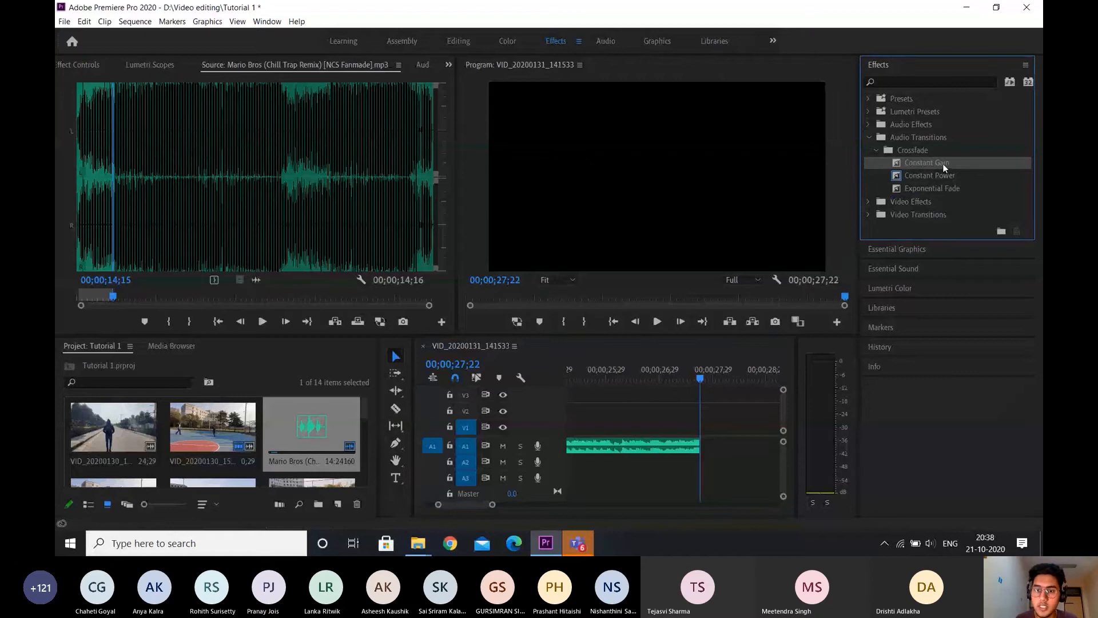
pyautogui.moveTo(943, 164); pyautogui.dragTo(683, 446)
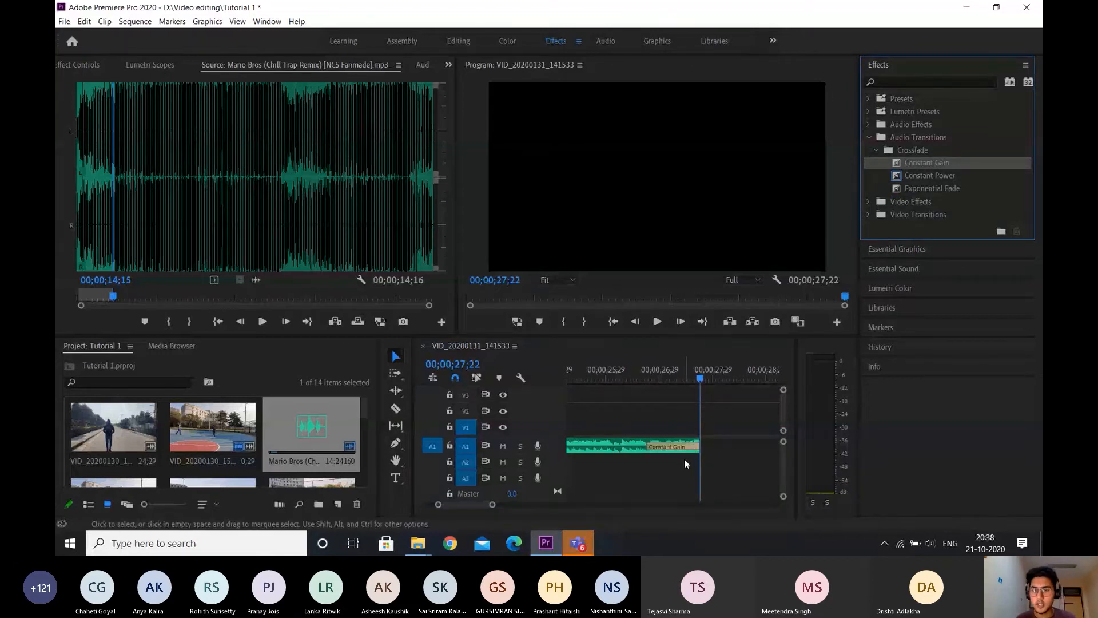
pyautogui.click(617, 373)
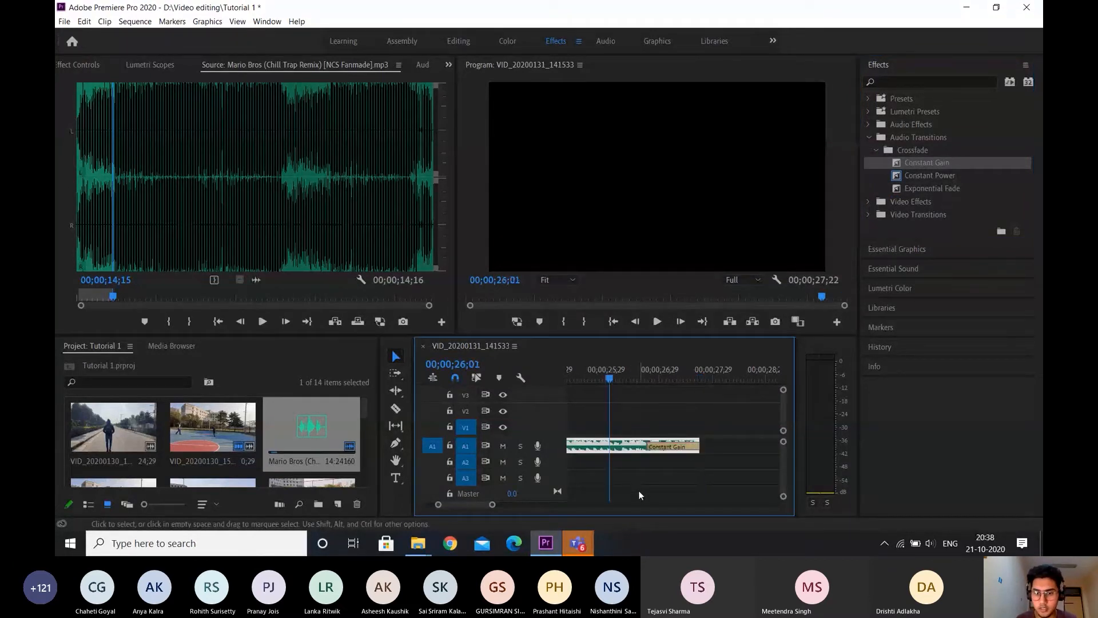
pyautogui.press('space')
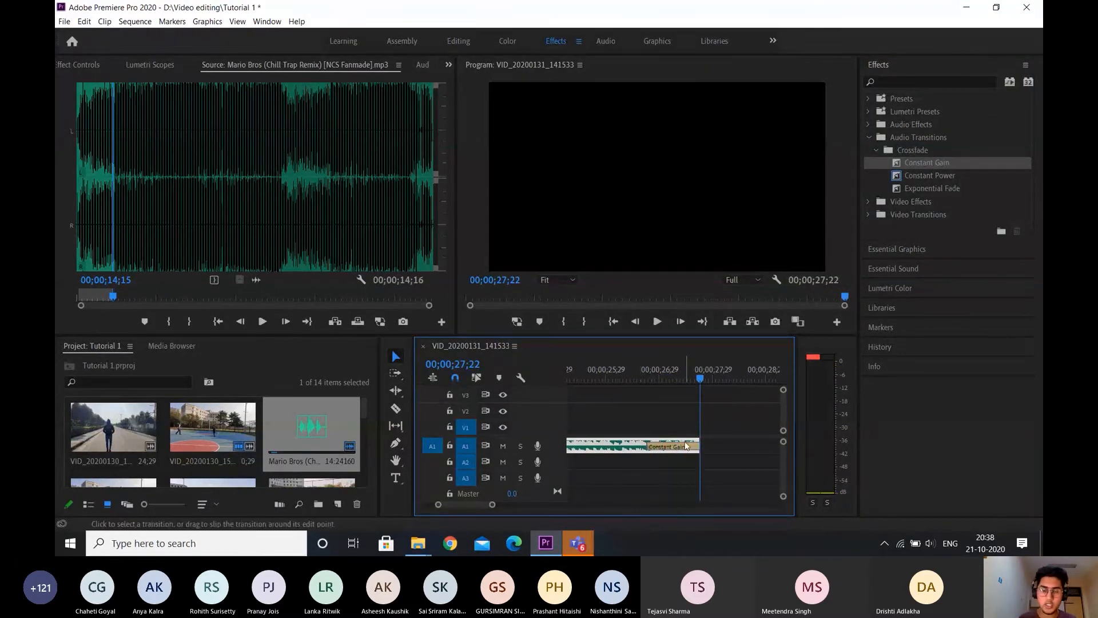
# - Swap the Constant Gain transition at the music's end for an Exponential Fade and play it to compare the sound
pyautogui.moveTo(685, 444)
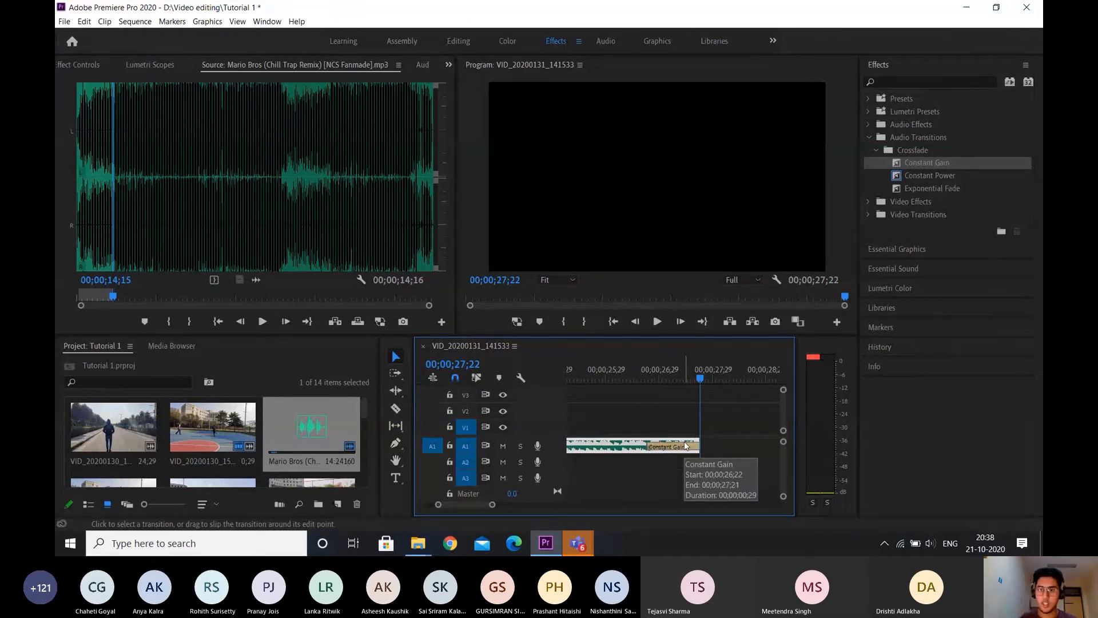
pyautogui.click(680, 449)
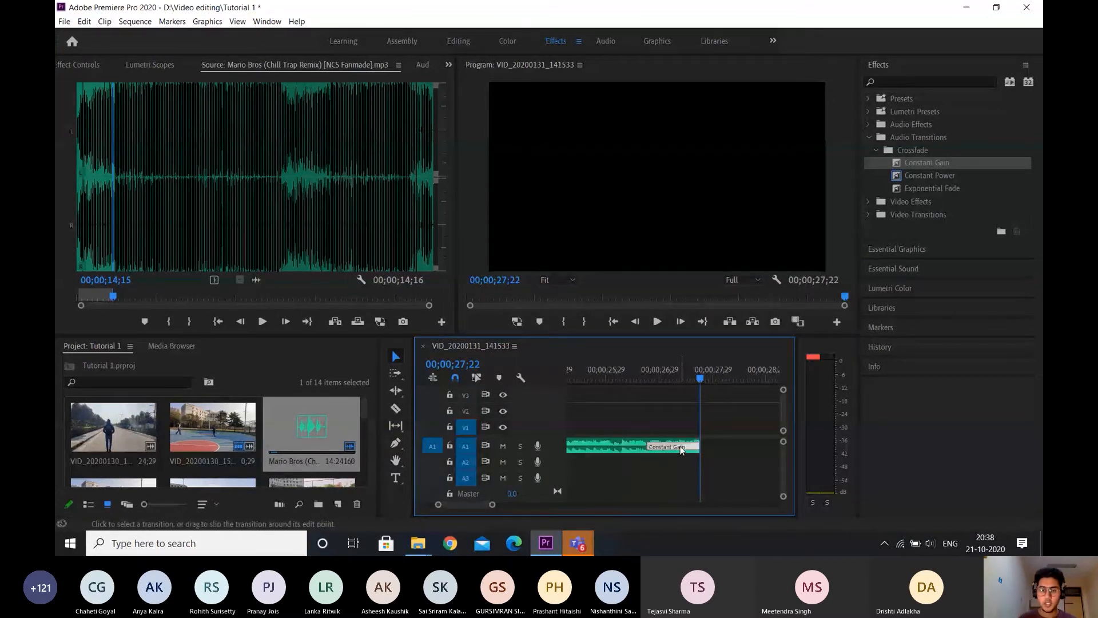
pyautogui.moveTo(680, 449)
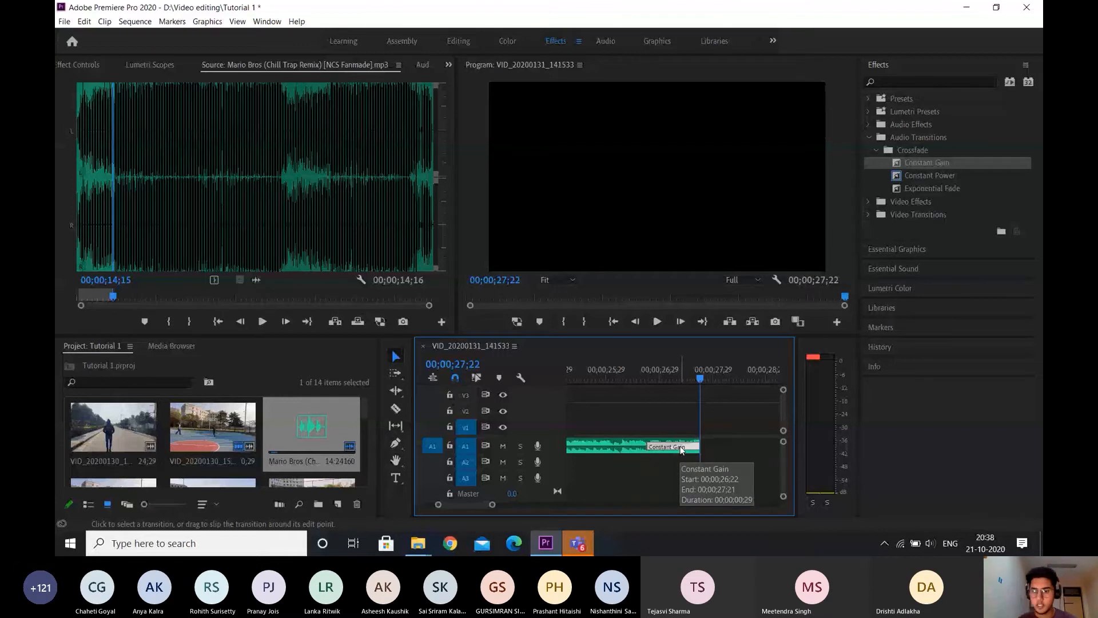
pyautogui.press('Delete')
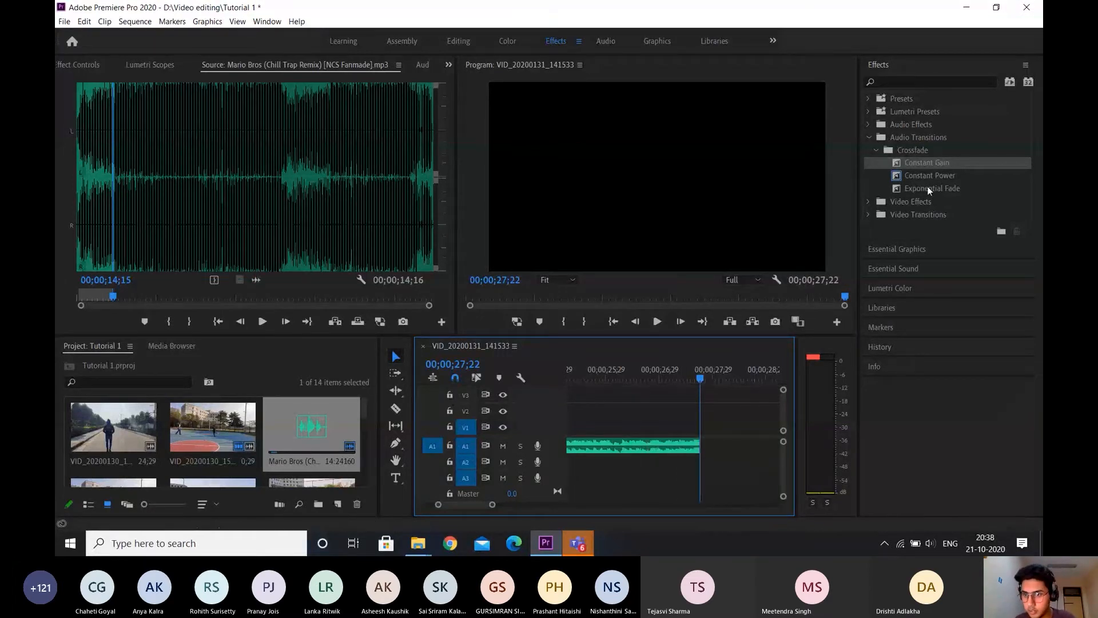
pyautogui.moveTo(928, 188); pyautogui.dragTo(694, 445)
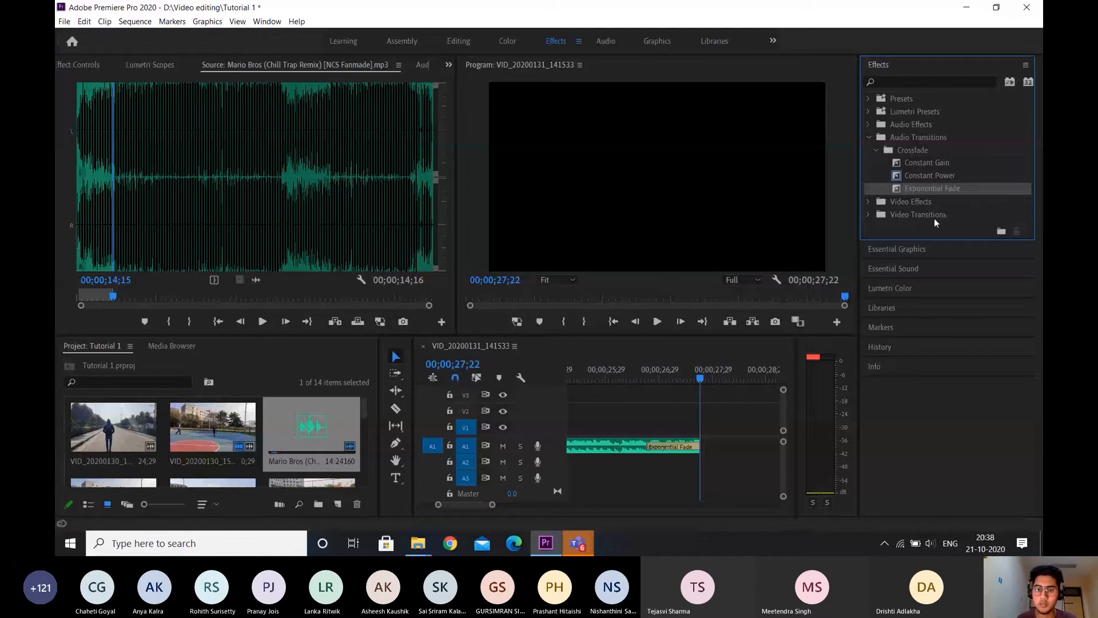
pyautogui.click(637, 379)
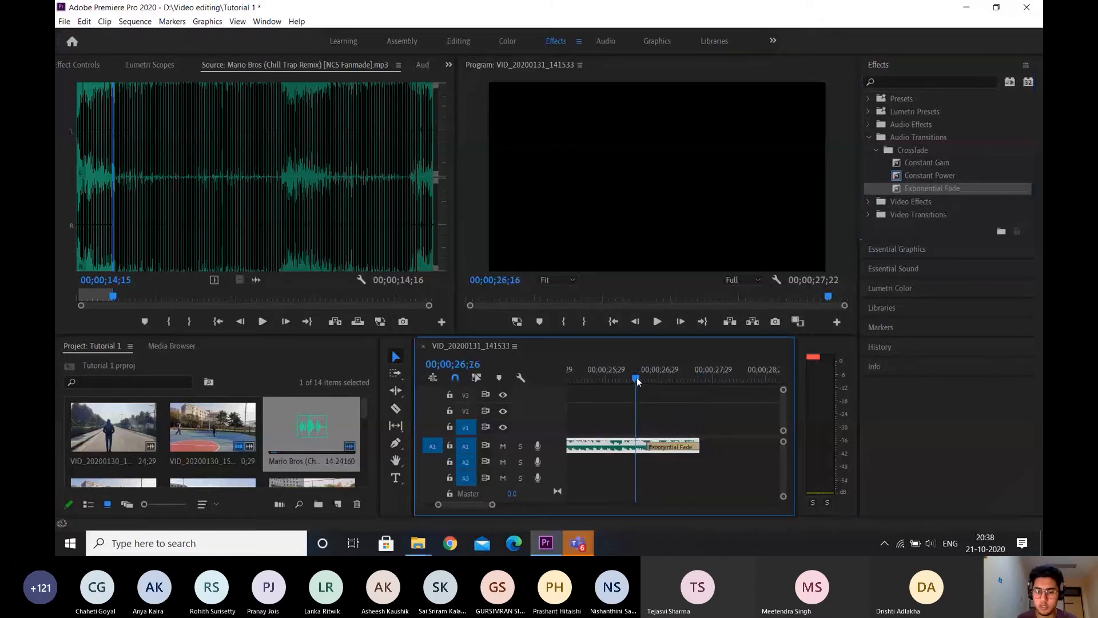
pyautogui.press('space')
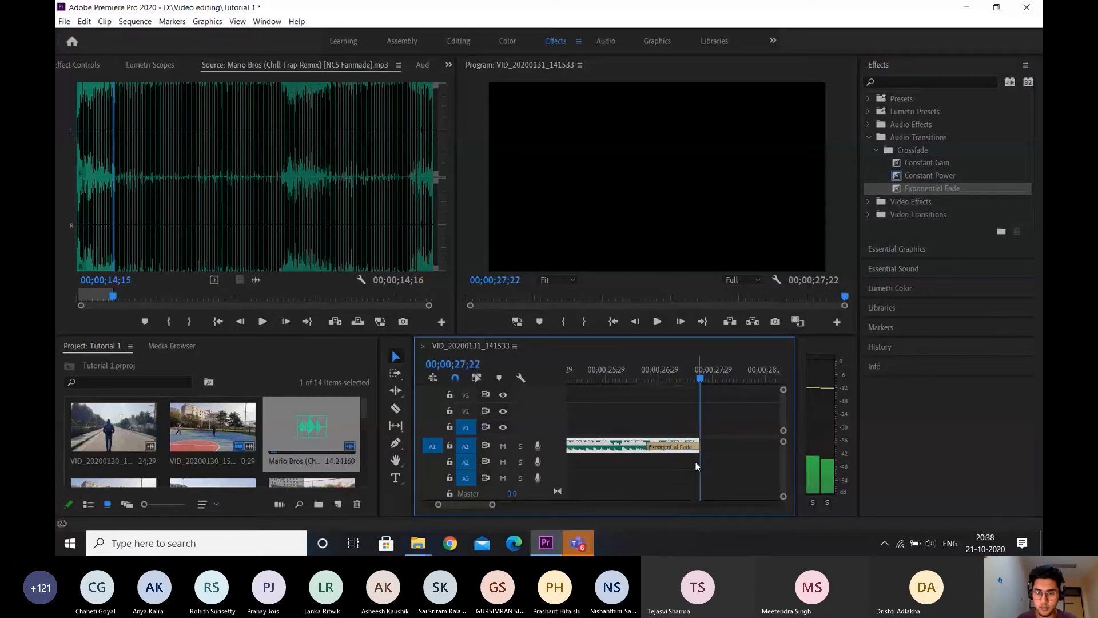
# - Remove the Exponential Fade from the end of the second music clip on A1
pyautogui.click(681, 446)
pyautogui.press('Delete')
pyautogui.scroll(-3, 683, 461)
pyautogui.scroll(4, 683, 458)
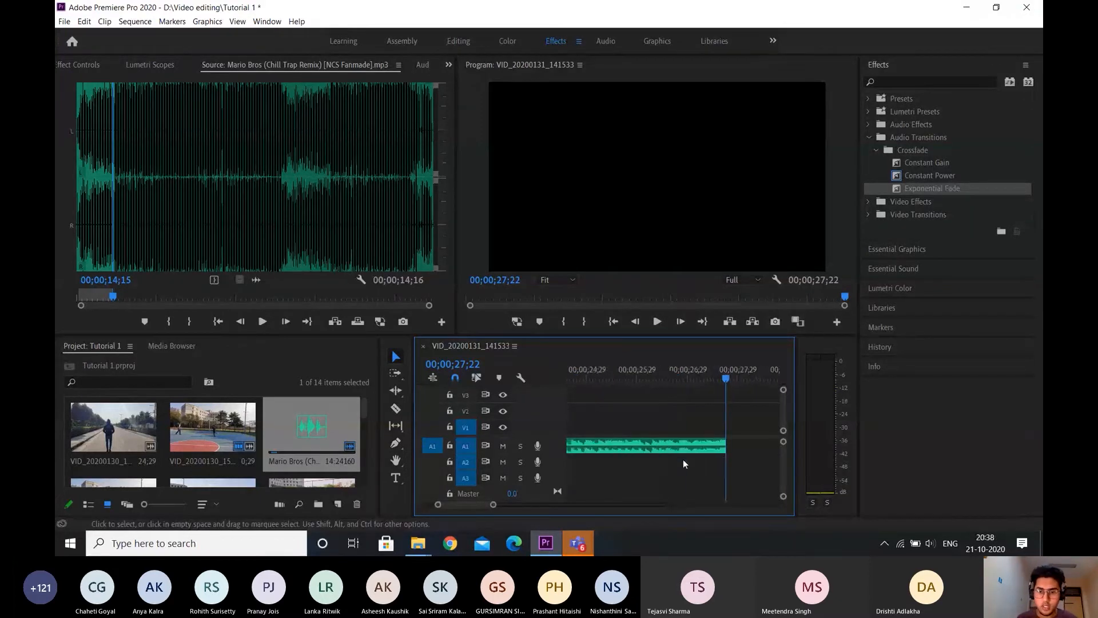
pyautogui.scroll(-6, 683, 461)
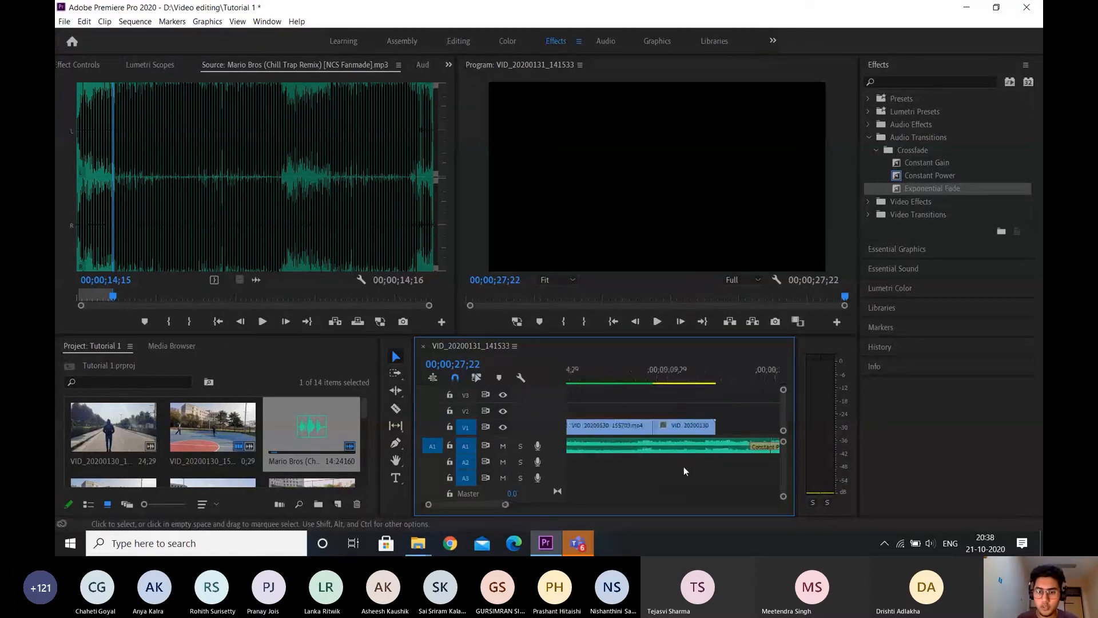
pyautogui.scroll(-2, 684, 465)
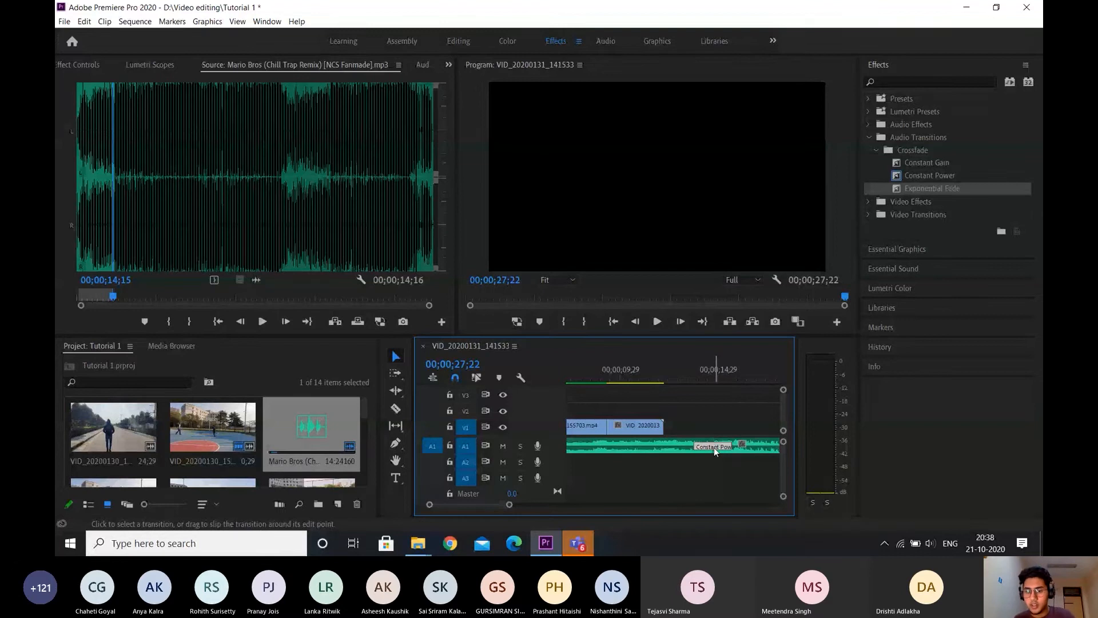
pyautogui.scroll(5, 715, 447)
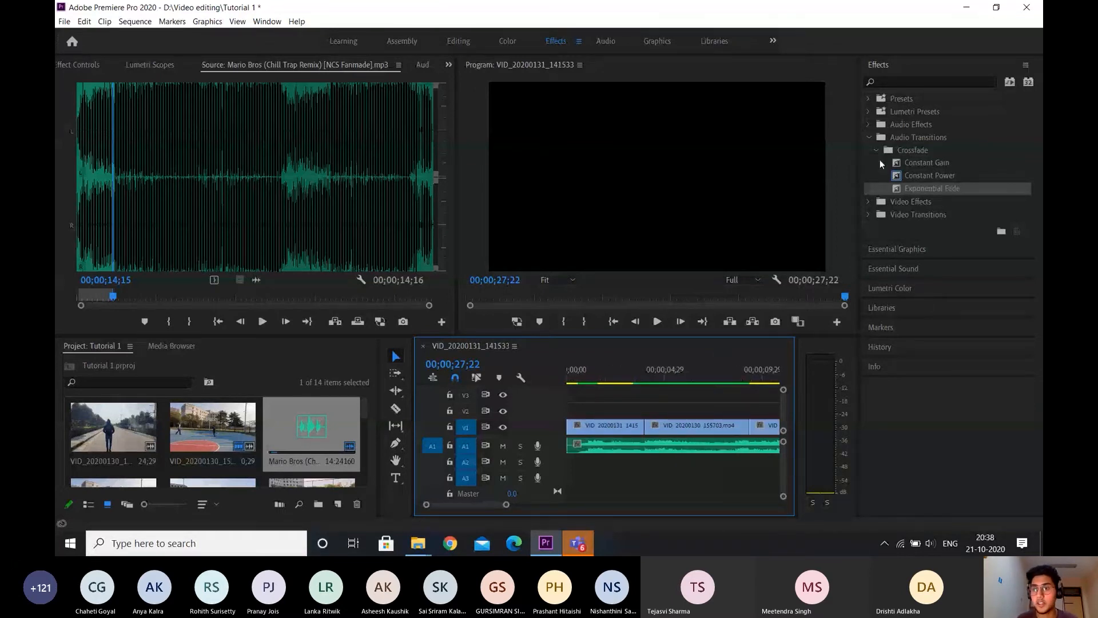
# - Collapse the Audio Transitions folder and look through the available Audio Effects
pyautogui.click(870, 138)
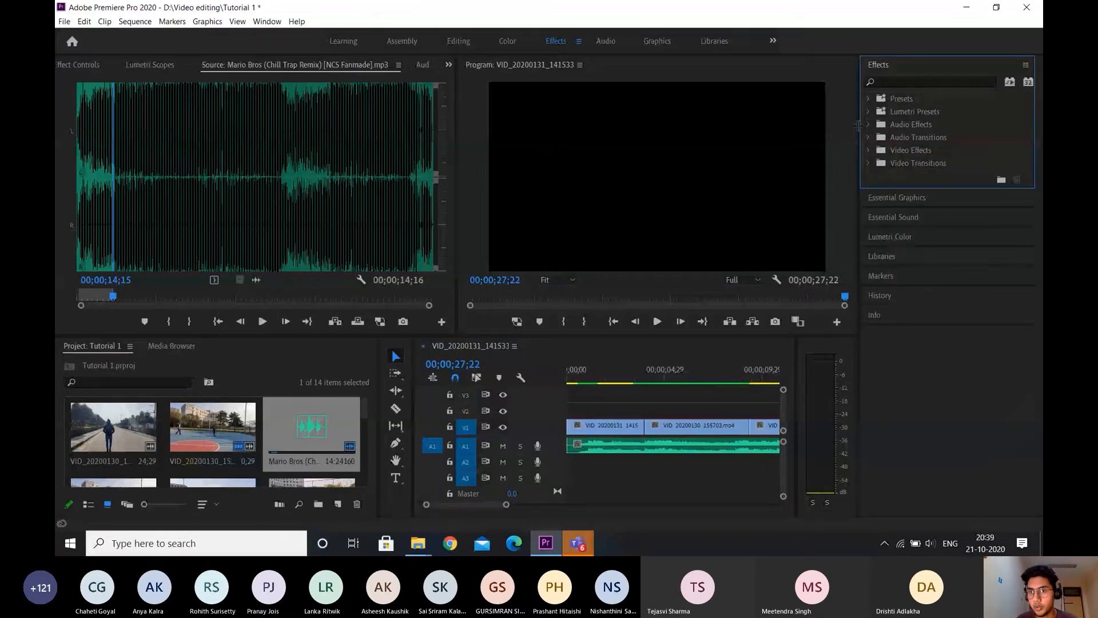
pyautogui.click(869, 125)
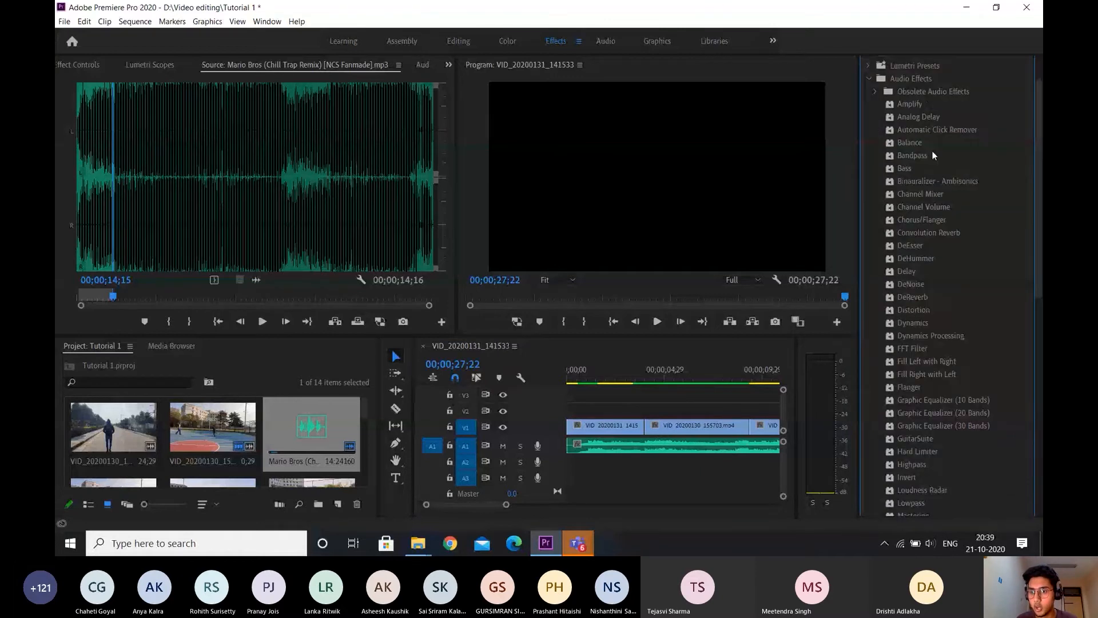
pyautogui.scroll(-3, 956, 410)
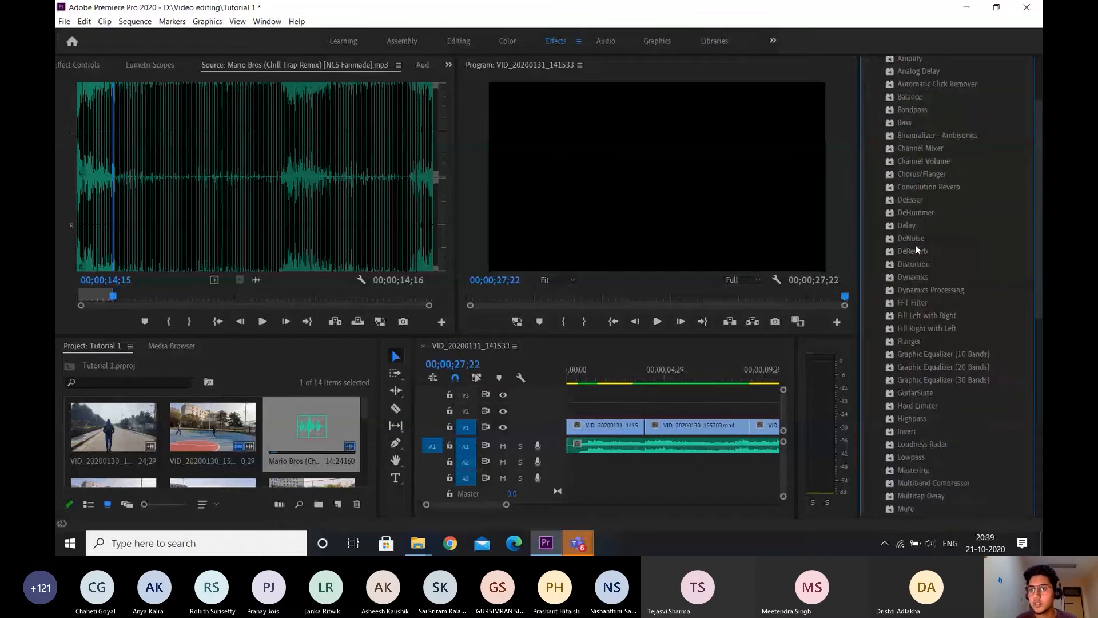
pyautogui.scroll(2, 919, 197)
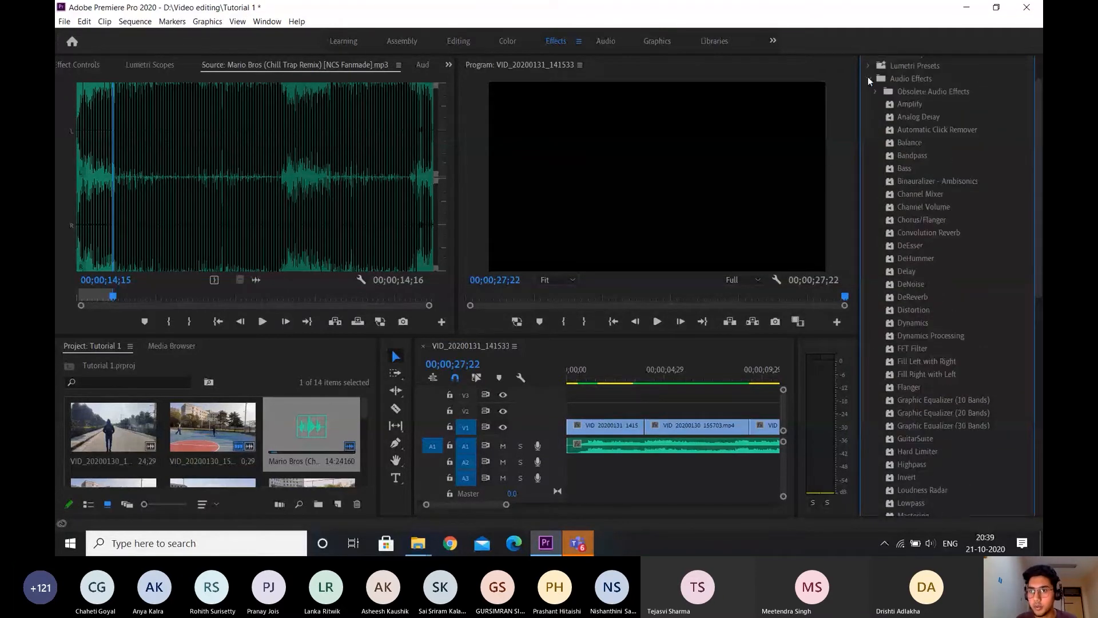
pyautogui.click(868, 78)
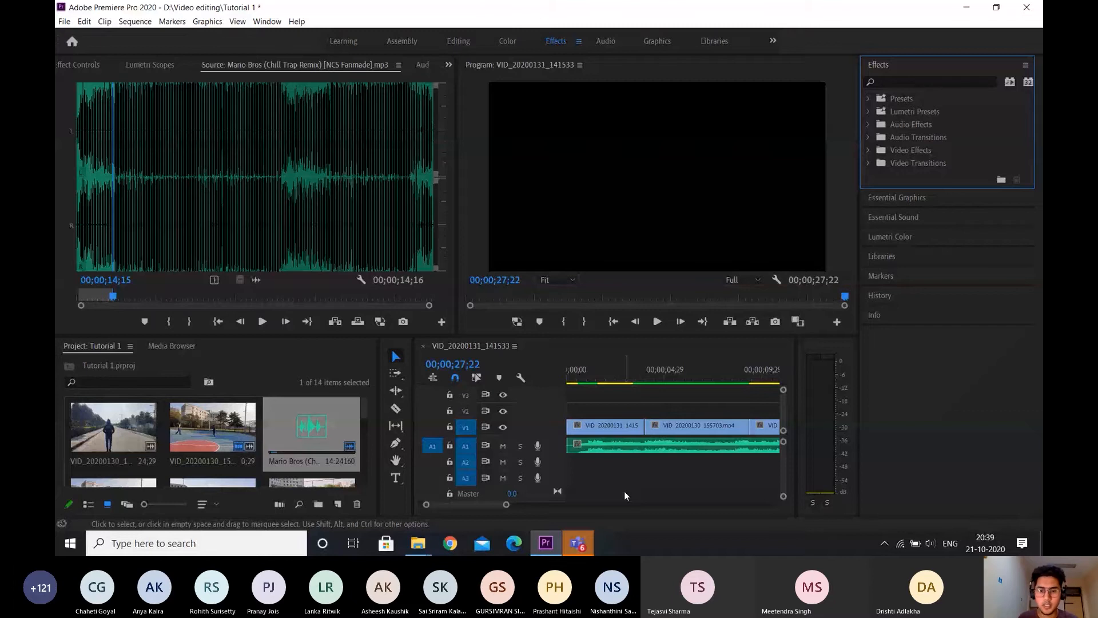
pyautogui.click(578, 543)
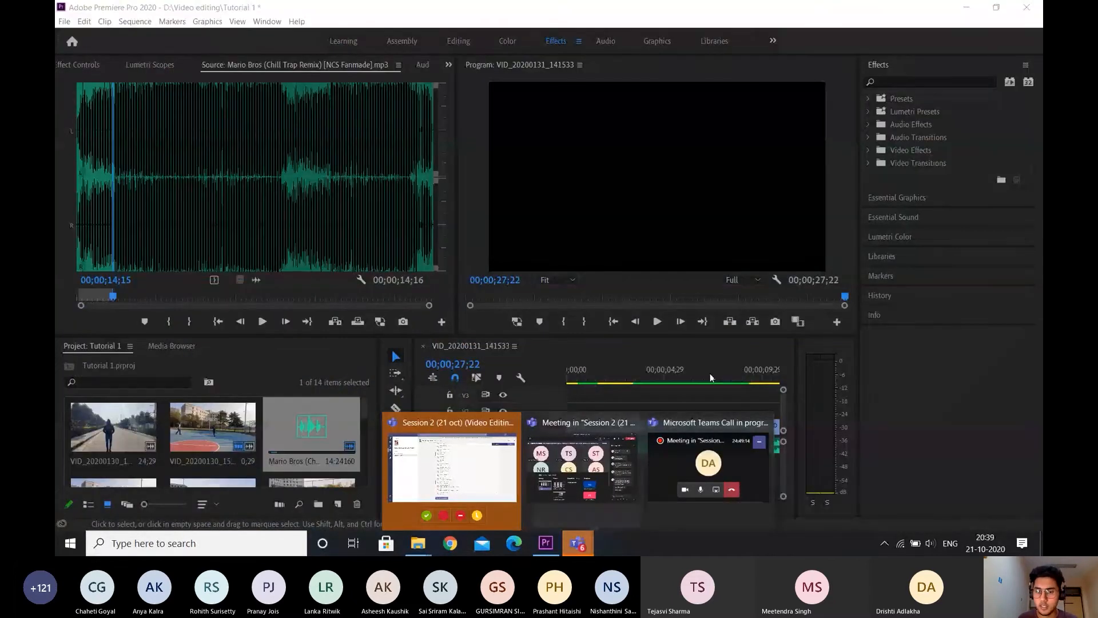
pyautogui.moveTo(727, 22)
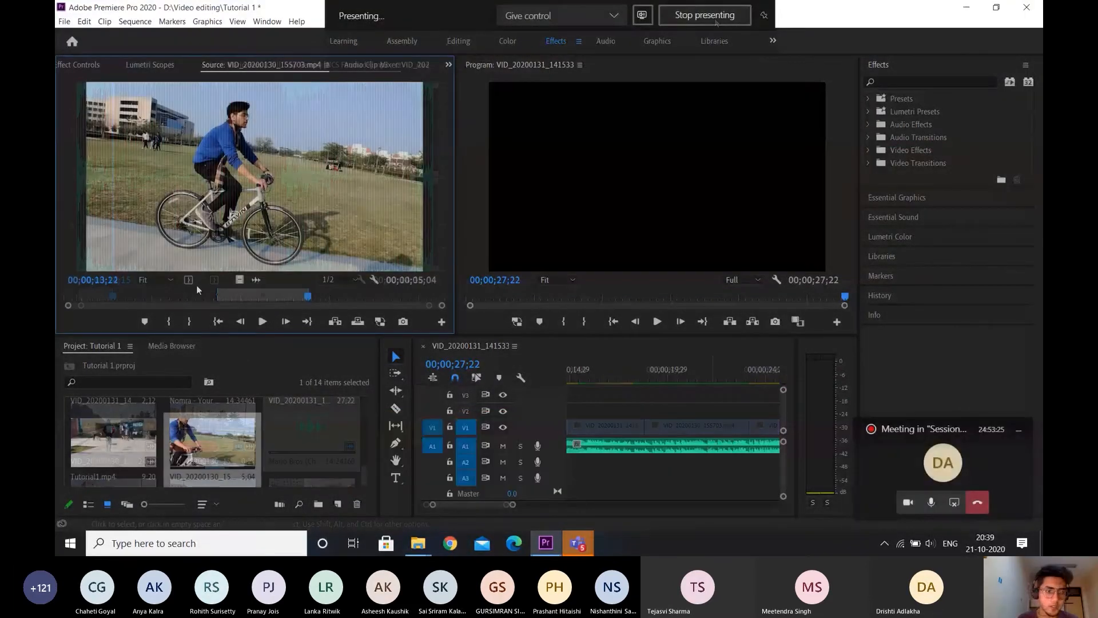
# - Play the cycling source clip VID_20200130_155703.mp4 from about 00;00;08;29 and extend its Out point to 00;00;16;06
pyautogui.click(235, 297)
pyautogui.moveTo(236, 297); pyautogui.dragTo(225, 297)
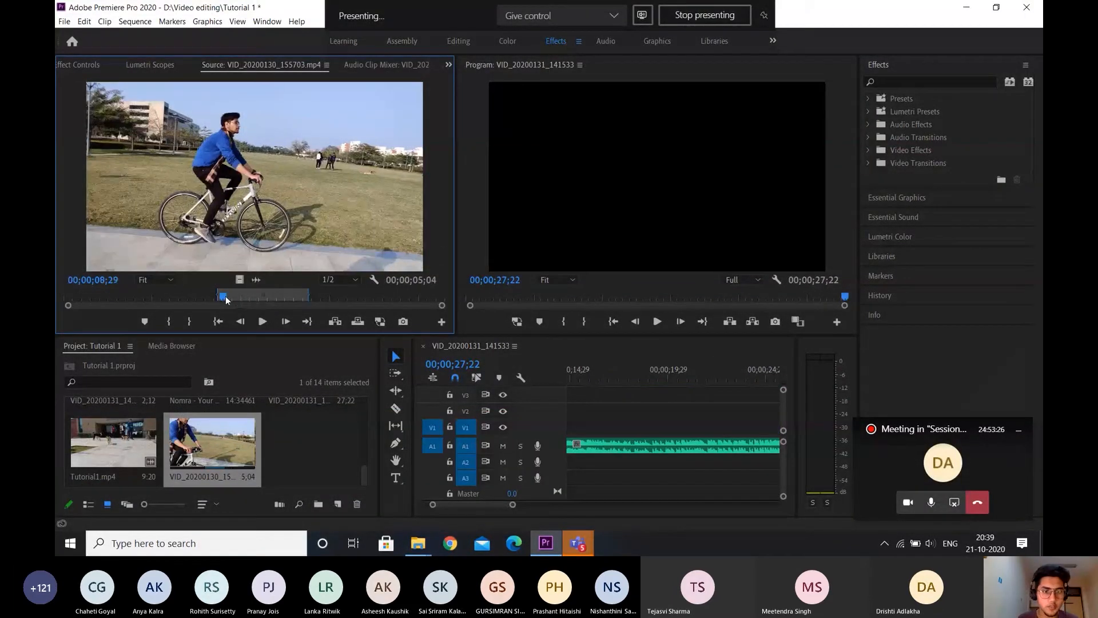
pyautogui.click(263, 322)
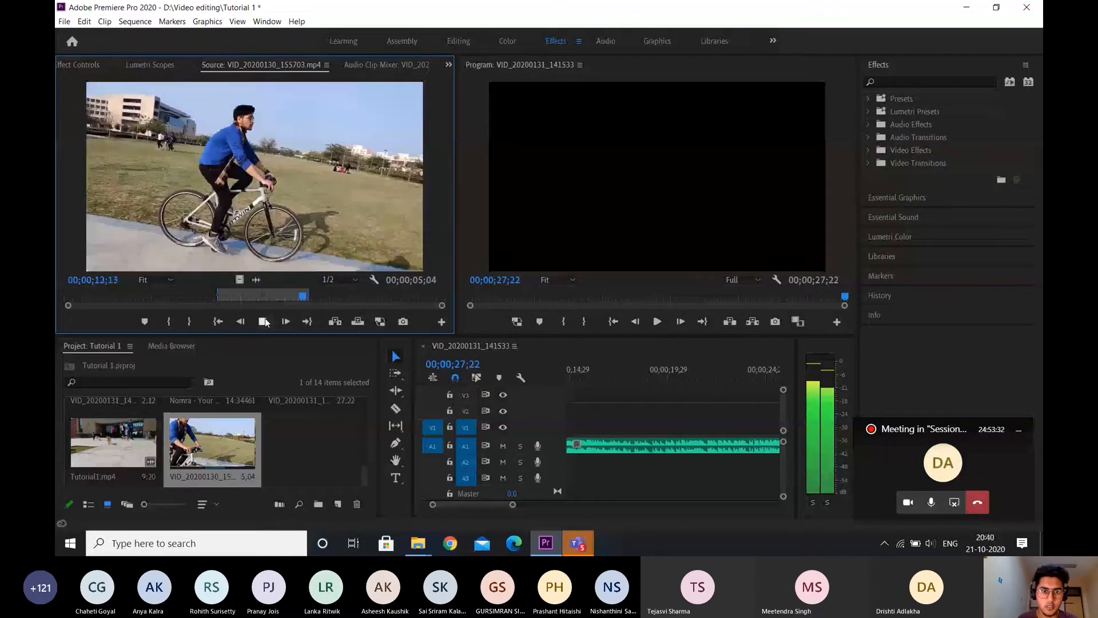
pyautogui.click(265, 318)
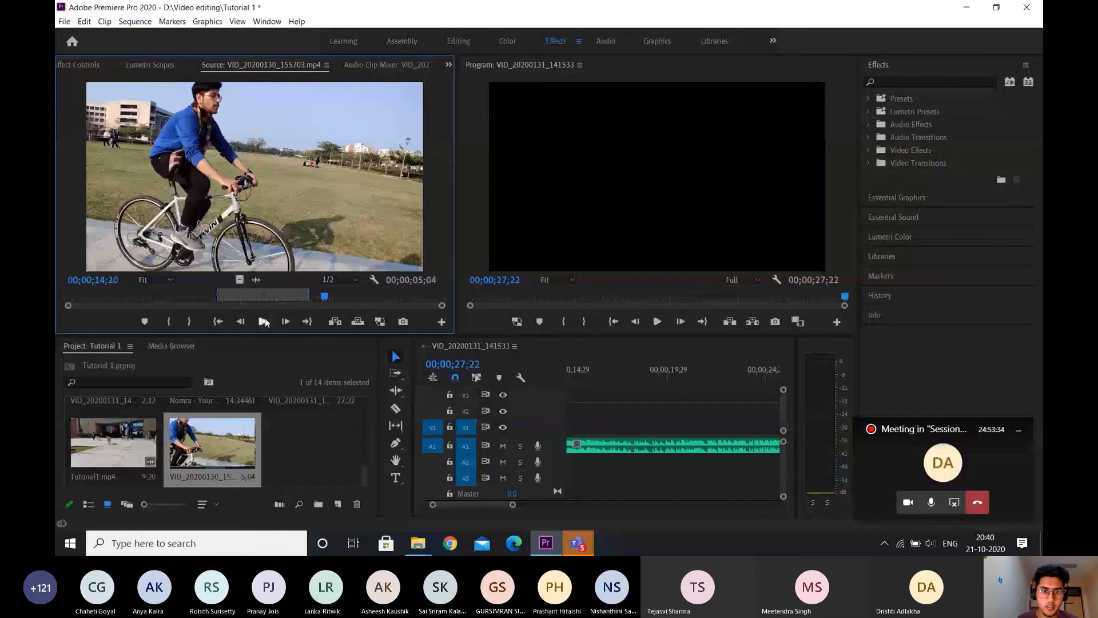
pyautogui.click(266, 318)
pyautogui.click(265, 318)
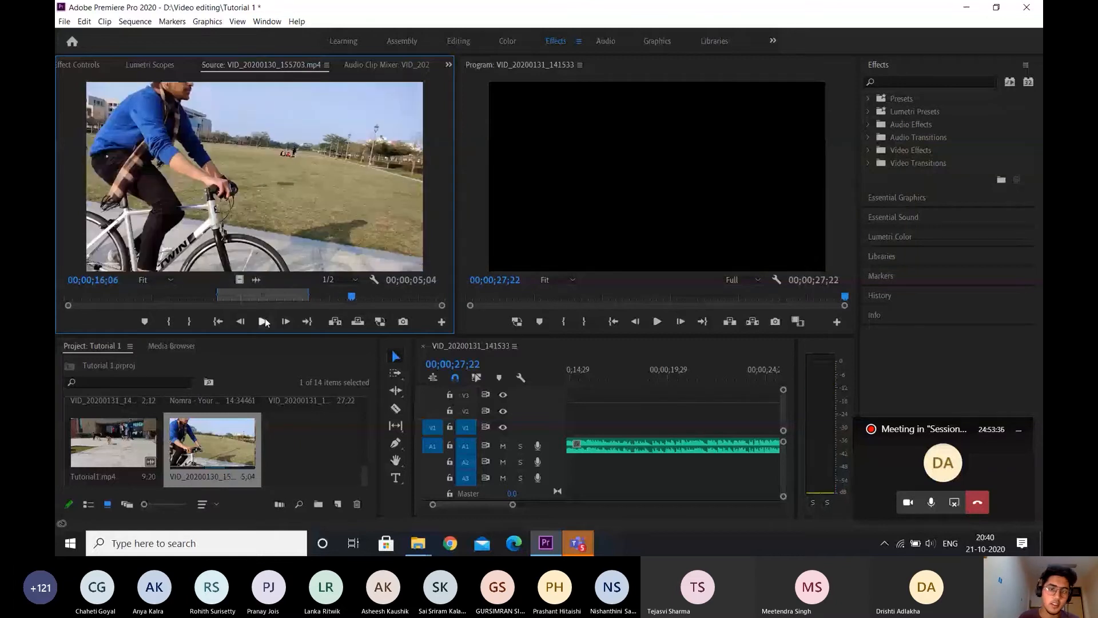
# - Delete the second music clip from A1 and place the marked cycling clip with its audio directly after the first music clip
pyautogui.scroll(-3, 685, 439)
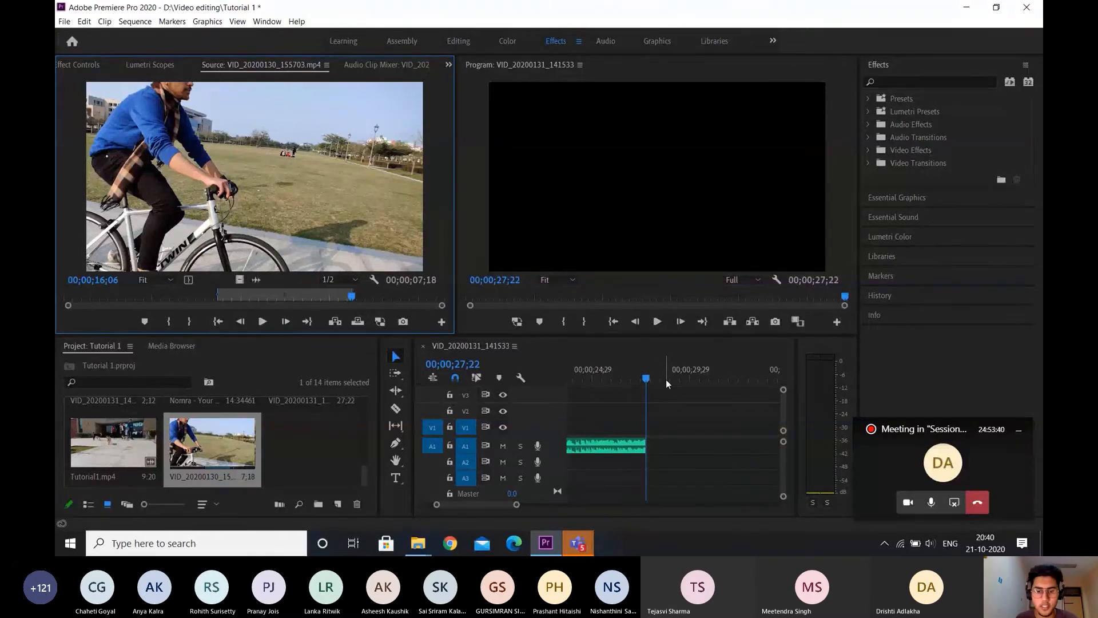
pyautogui.scroll(-5, 657, 407)
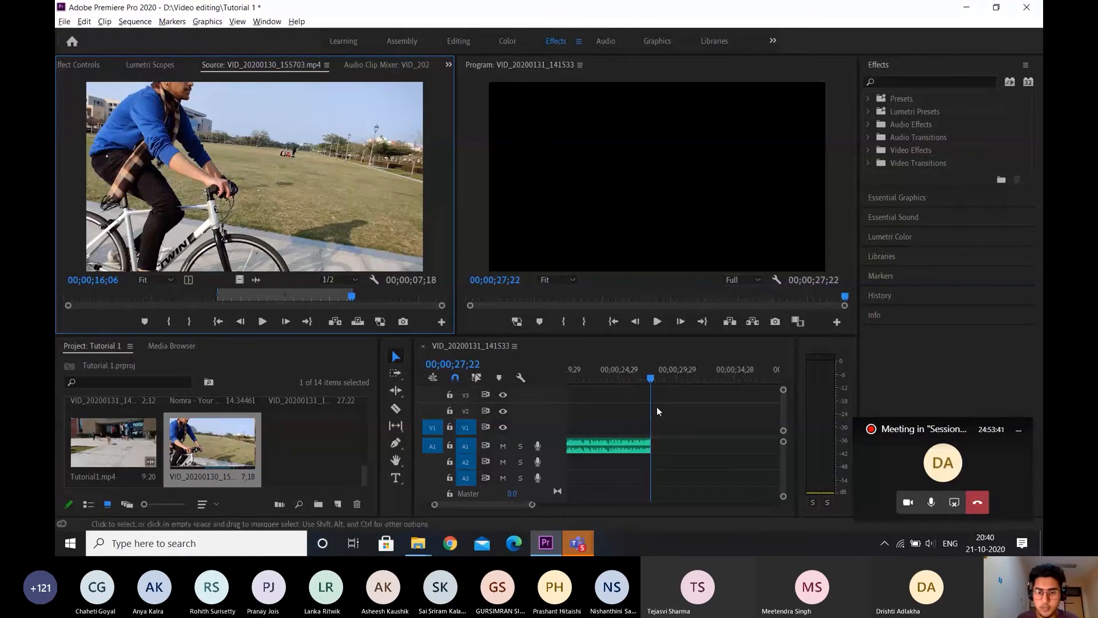
pyautogui.click(639, 450)
pyautogui.press('Delete')
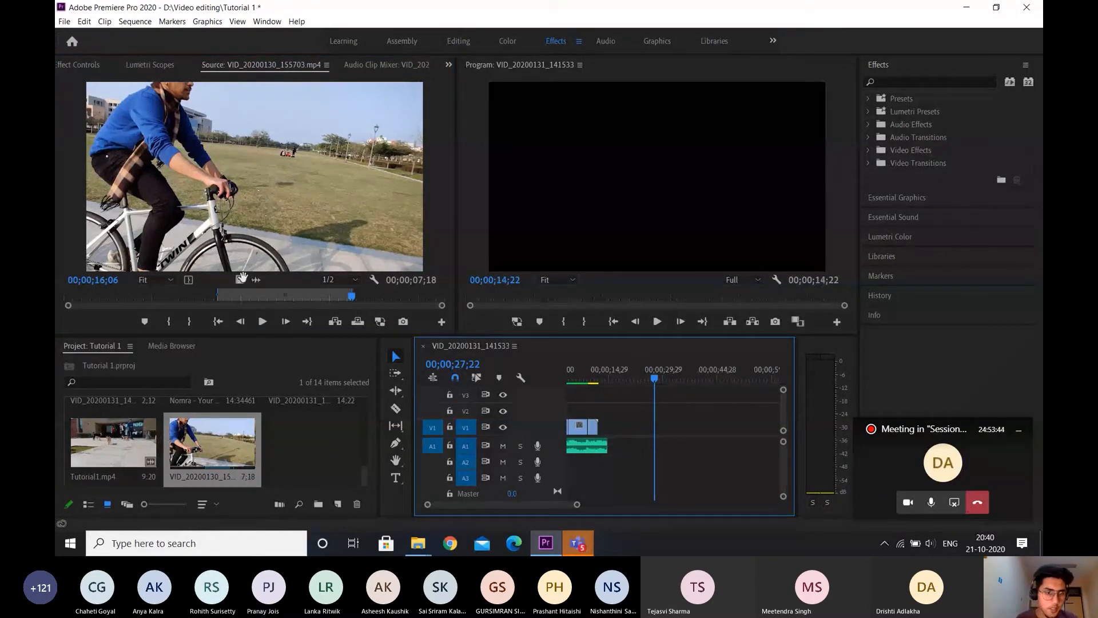
pyautogui.moveTo(238, 243); pyautogui.dragTo(627, 454)
pyautogui.scroll(5, 651, 454)
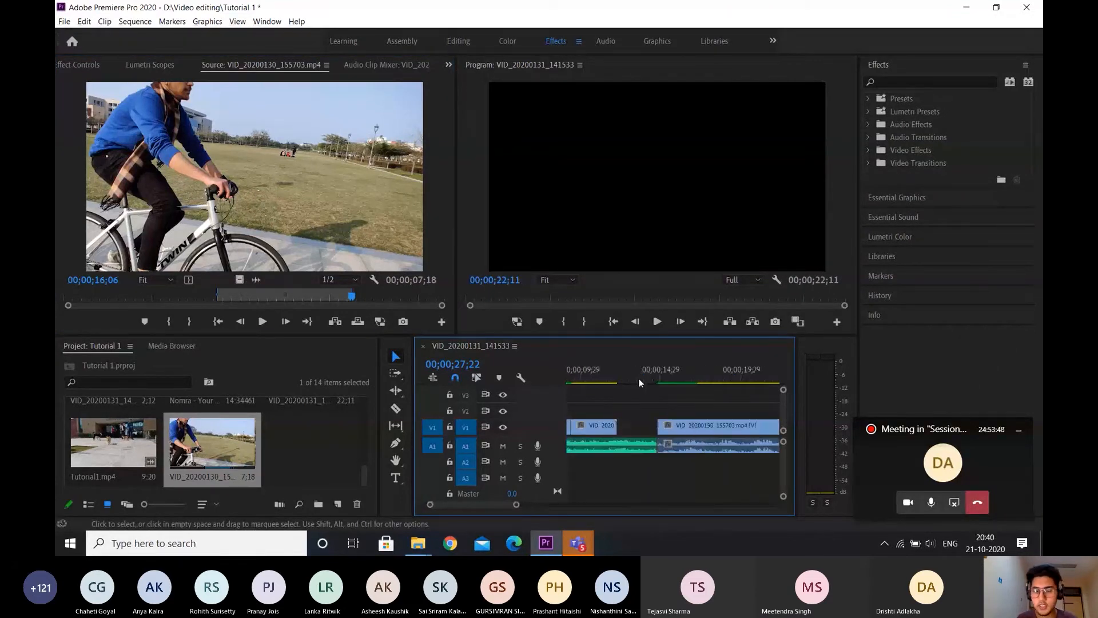
# - Play the cycling clip on the timeline from about 00;00;15;24 to 00;00;19;25 to listen to its own audio
pyautogui.click(668, 375)
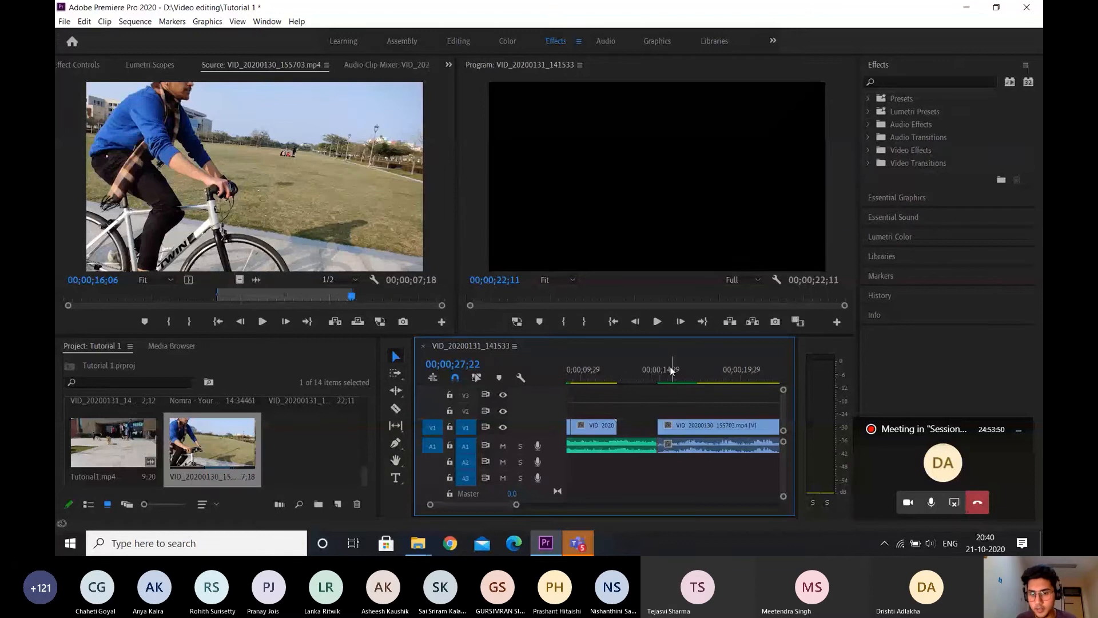
pyautogui.press('space')
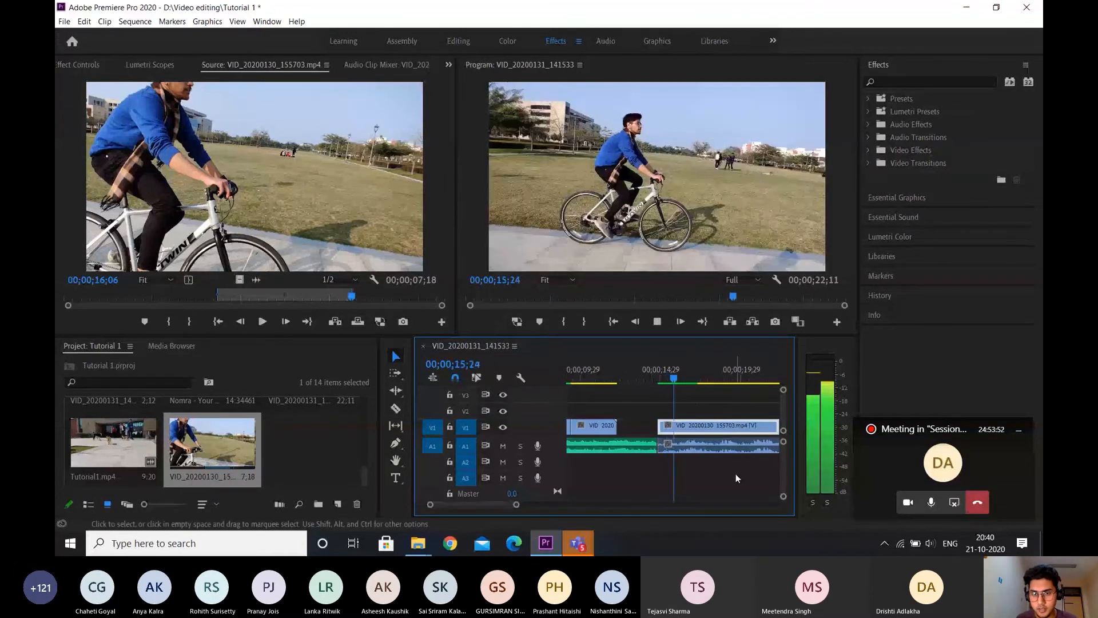
pyautogui.press('space')
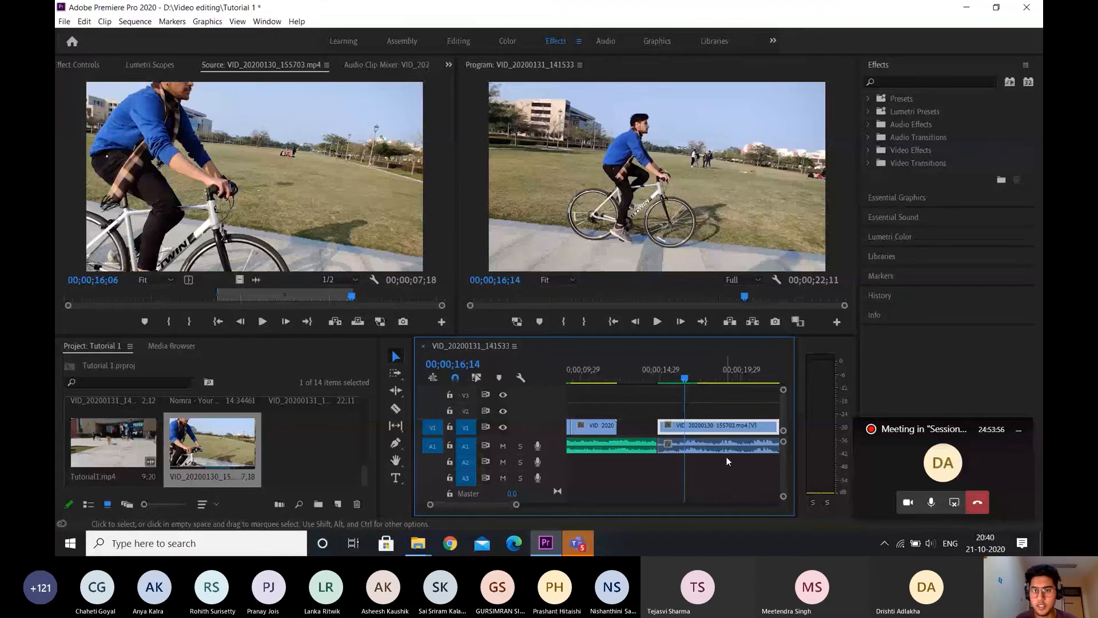
pyautogui.press('space')
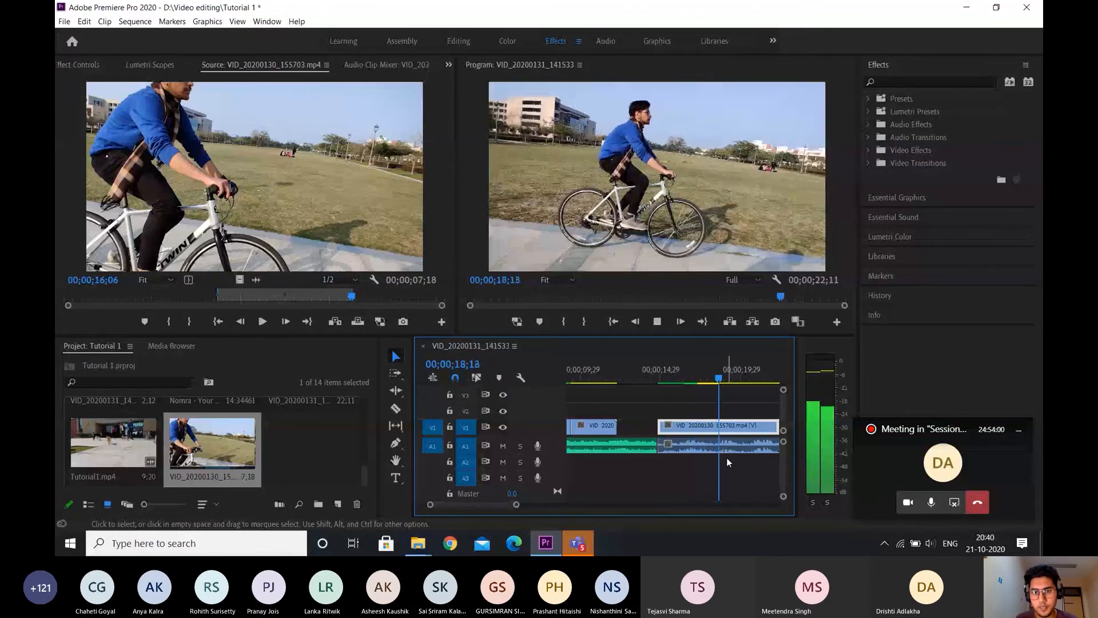
pyautogui.press('space')
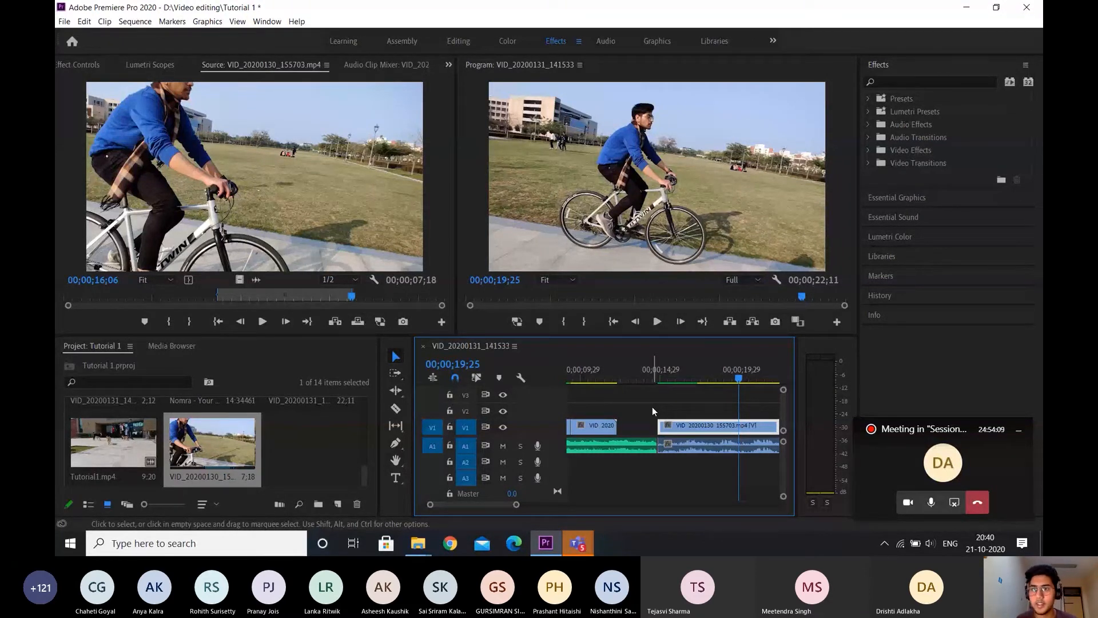
# - Minimize the floating meeting window and briefly look through the Audio Effects folder
pyautogui.click(962, 82)
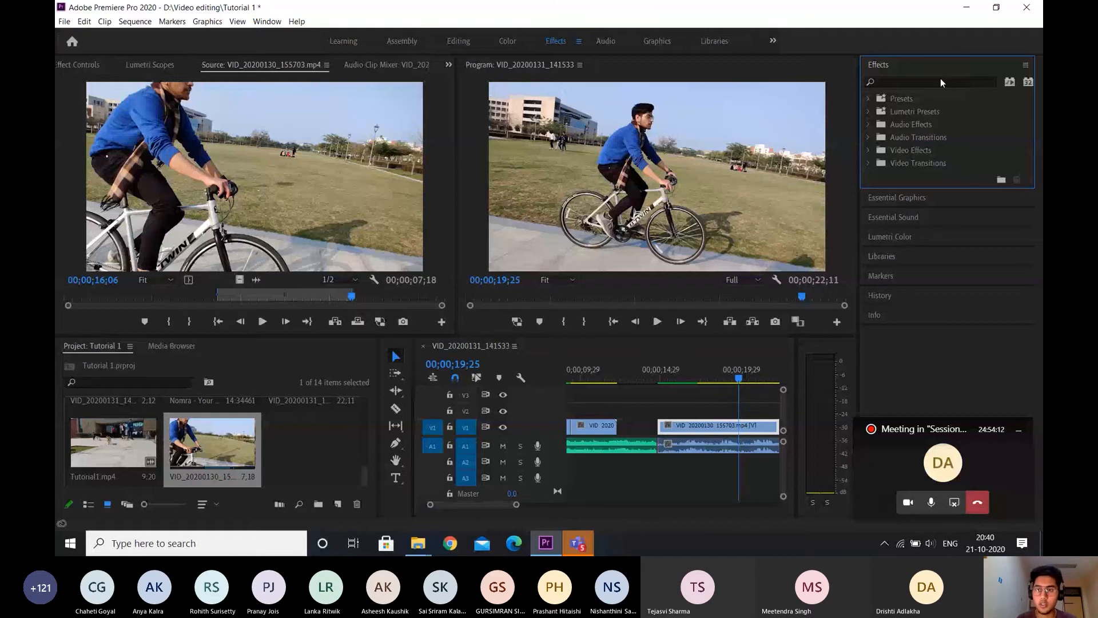
pyautogui.click(1021, 435)
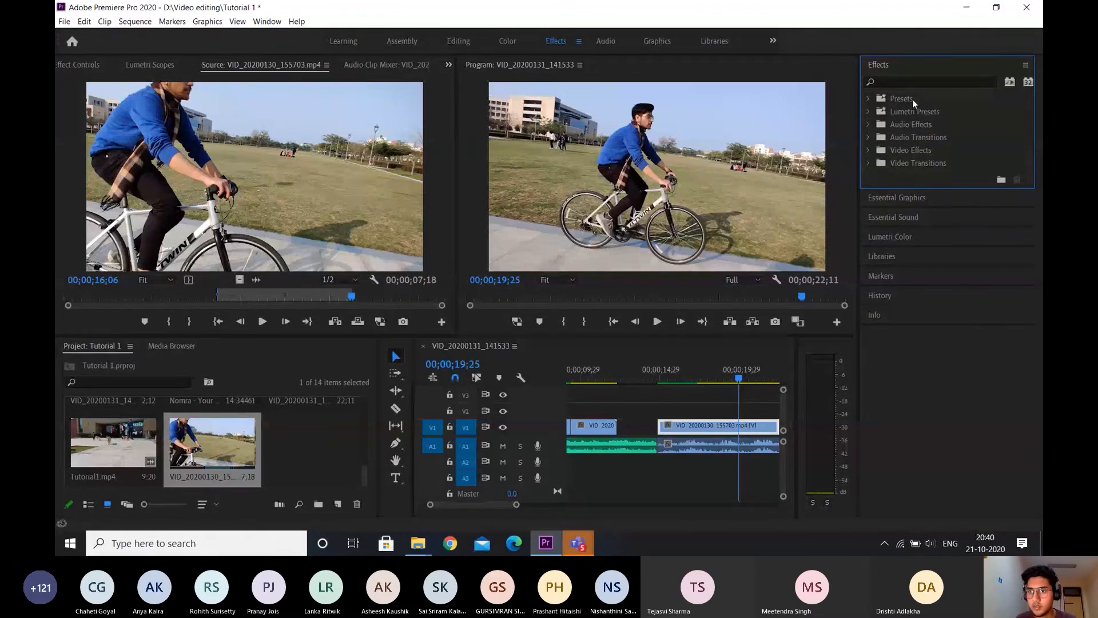
pyautogui.click(885, 127)
pyautogui.click(869, 137)
pyautogui.click(869, 137)
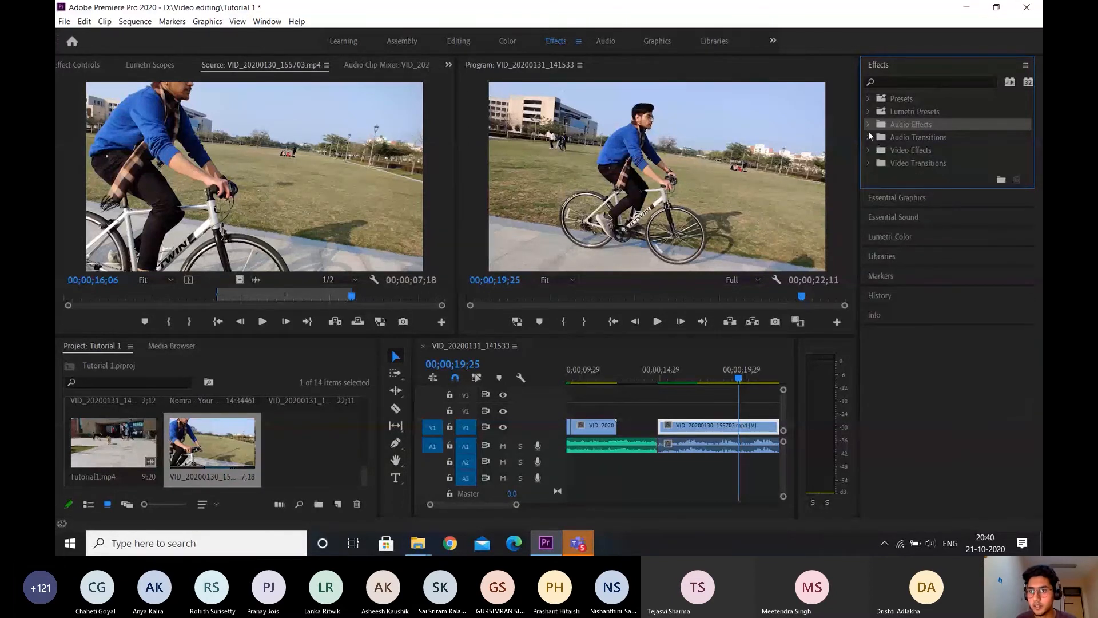
pyautogui.click(868, 125)
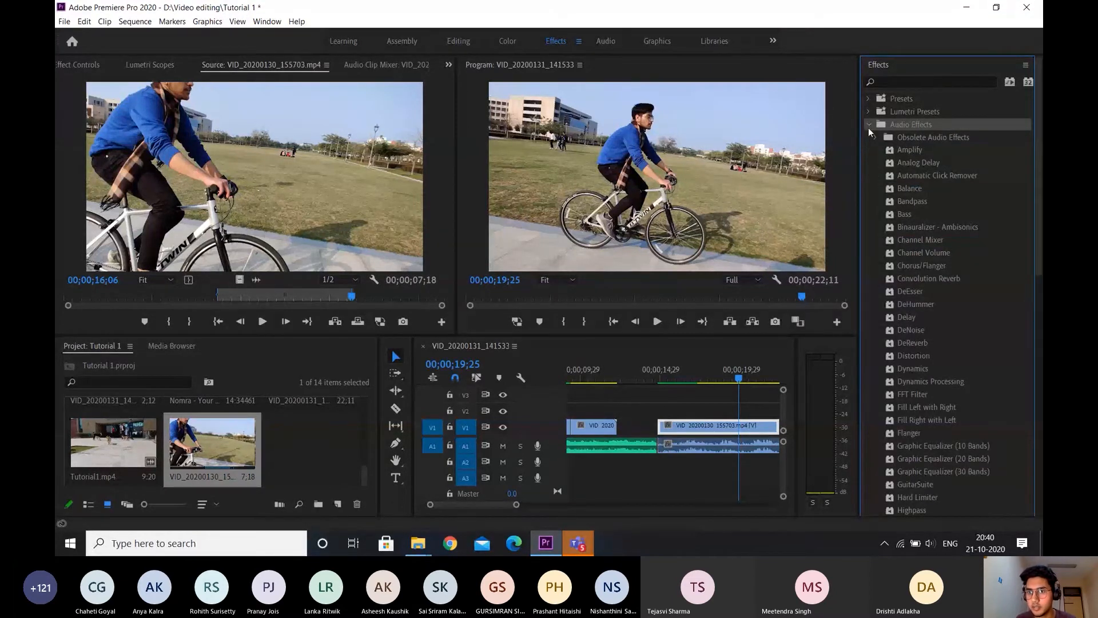
pyautogui.click(873, 124)
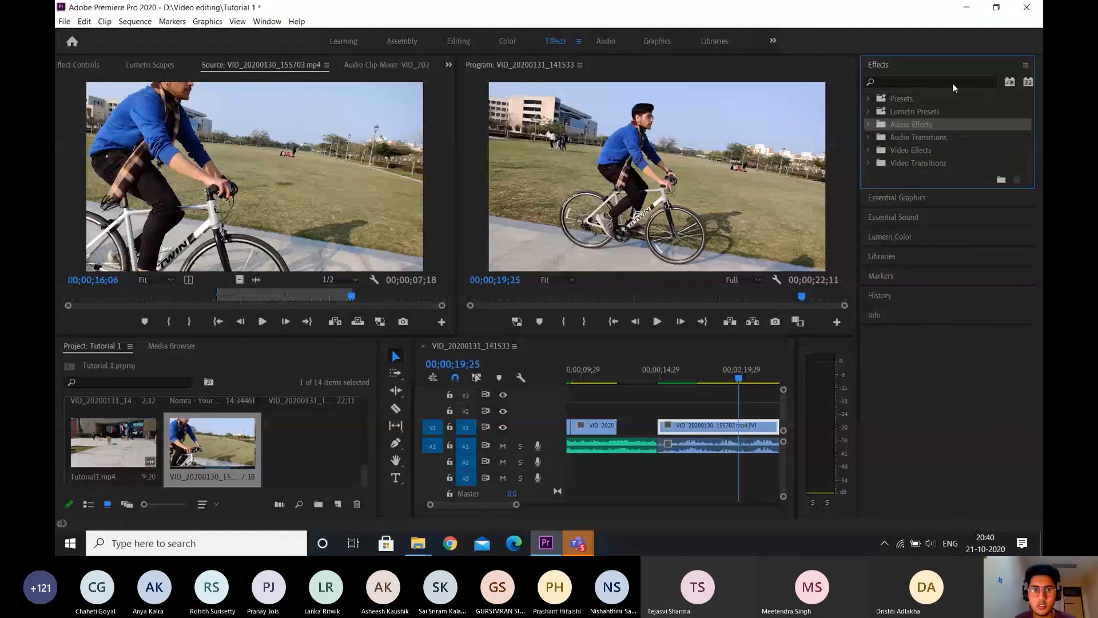
# - Restore the Effects workspace, search the effects for "denoise" and apply DeNoise to the cycling clip's audio on A1
pyautogui.click(455, 41)
pyautogui.click(556, 43)
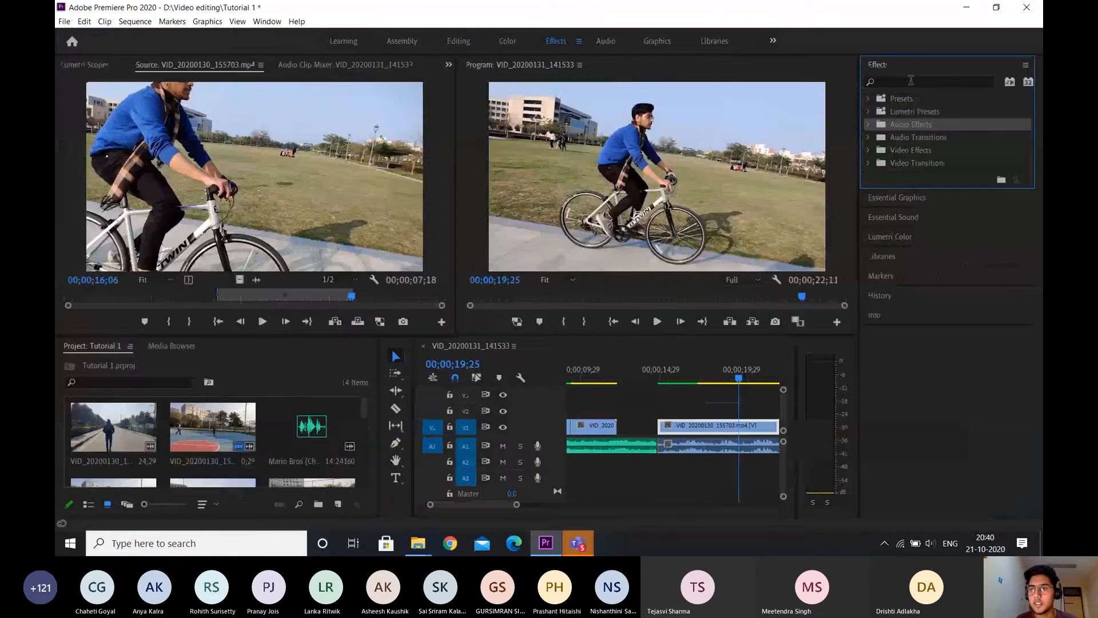
pyautogui.click(912, 80)
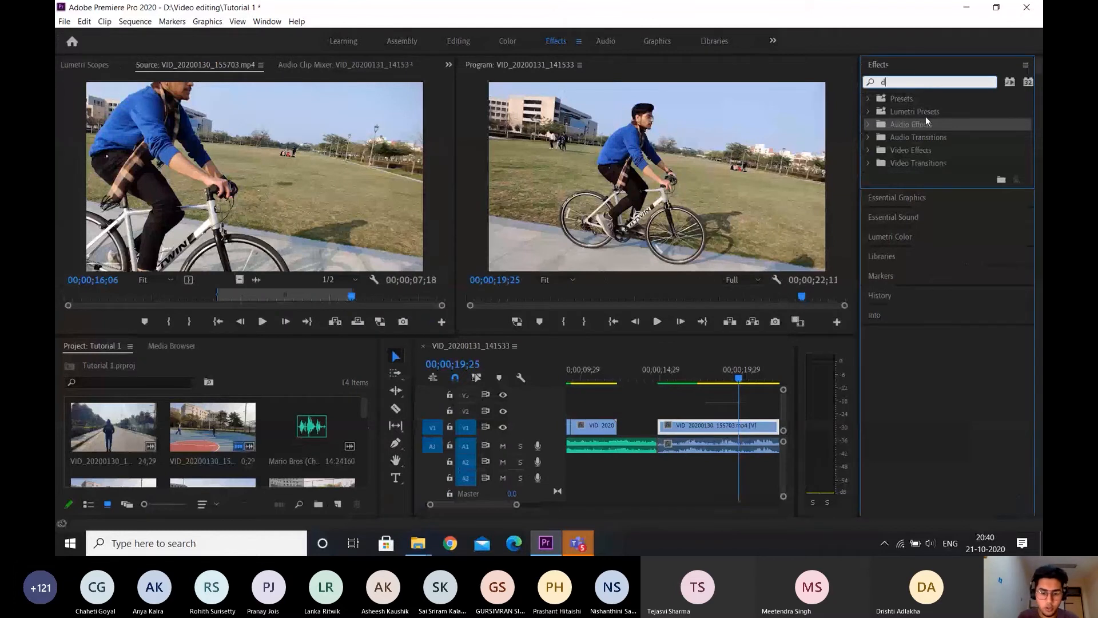
pyautogui.write('denoise')
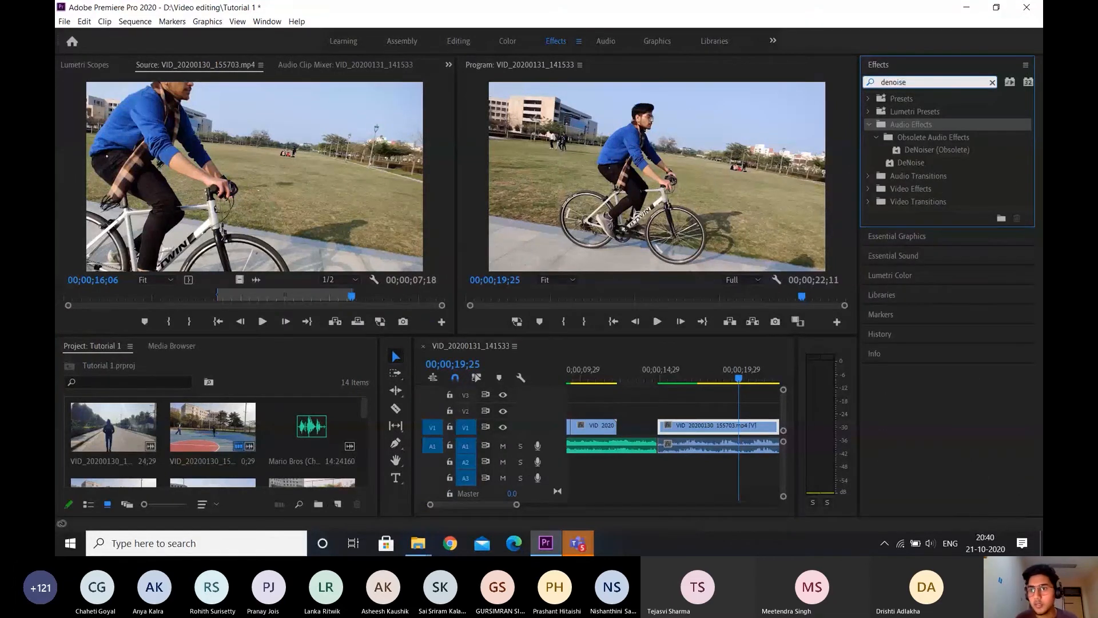
pyautogui.scroll(-3, 666, 486)
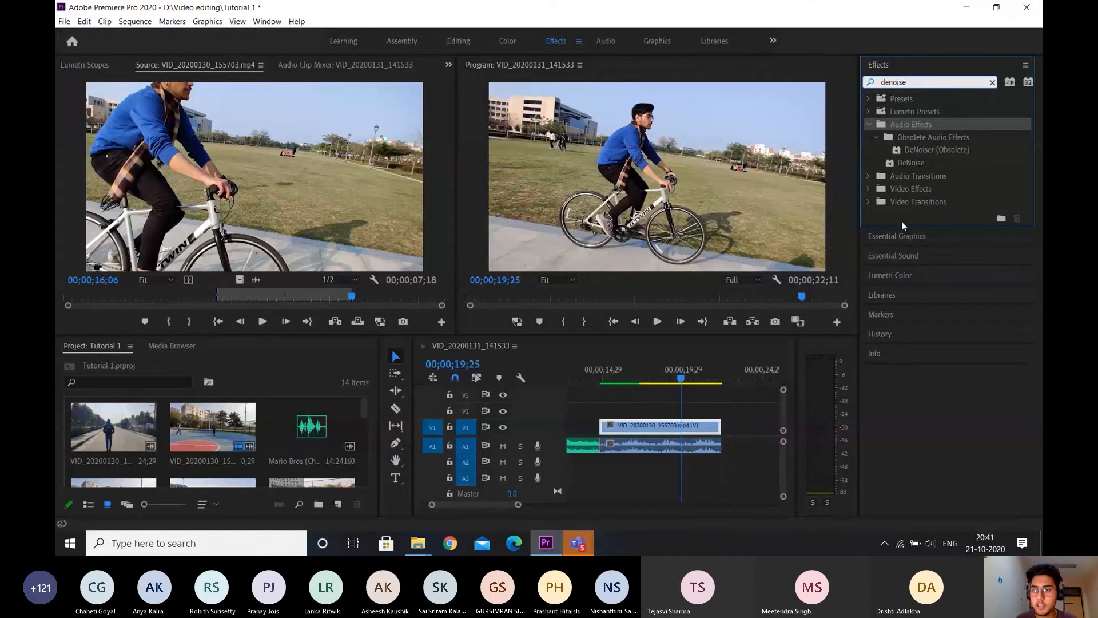
pyautogui.click(929, 161)
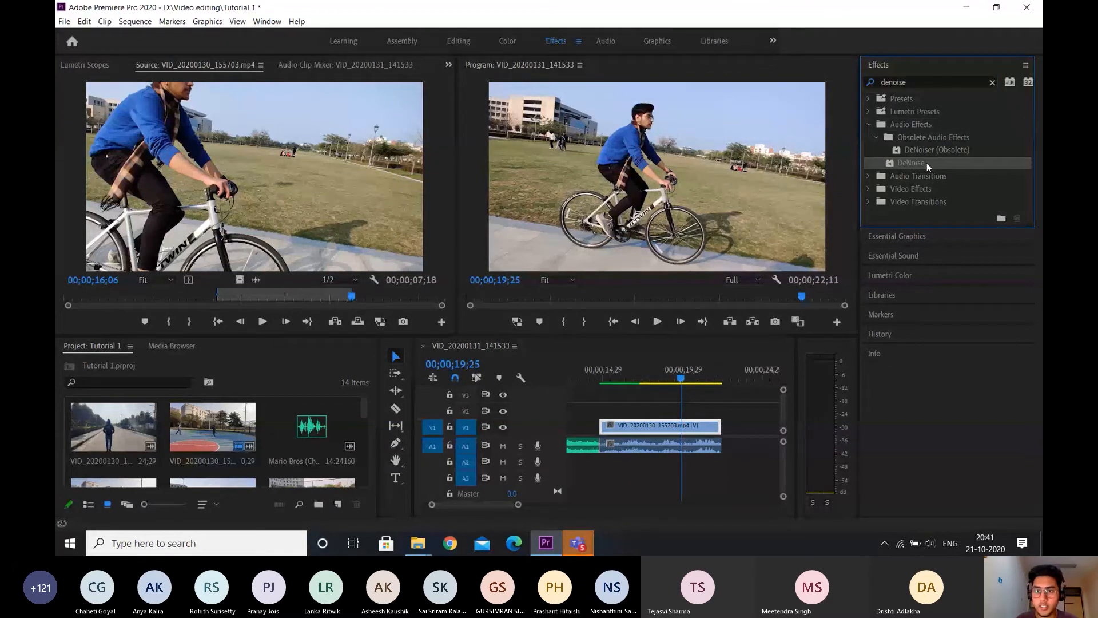
pyautogui.moveTo(927, 162); pyautogui.dragTo(664, 448)
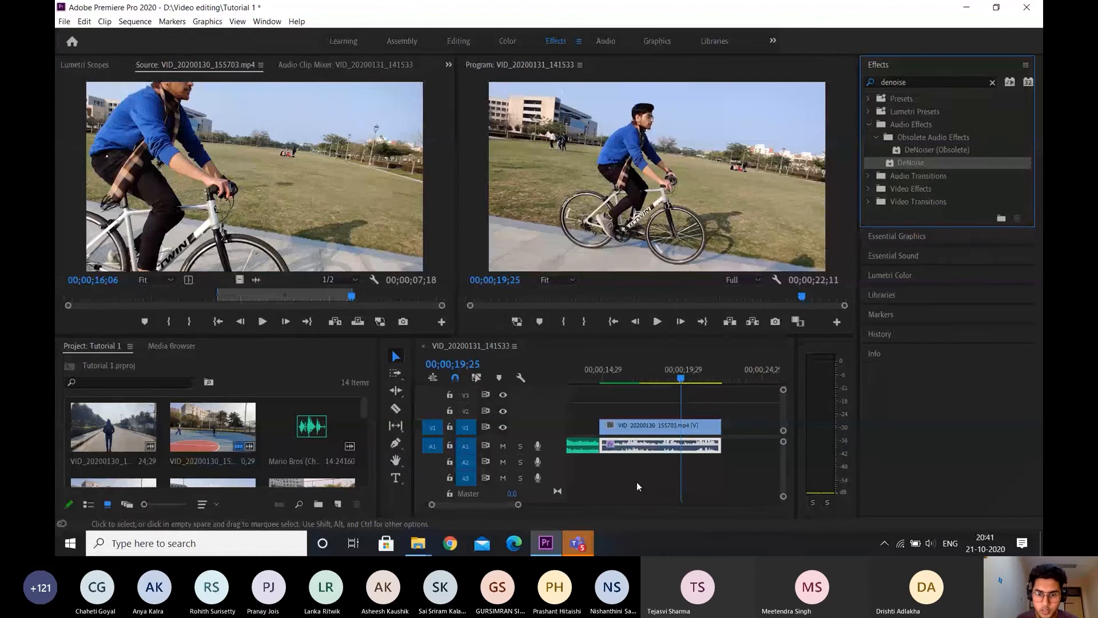
# - Play the cycling clip from its start to about 00;00;18;02 to hear the audio with DeNoise applied
pyautogui.click(615, 374)
pyautogui.press('space')
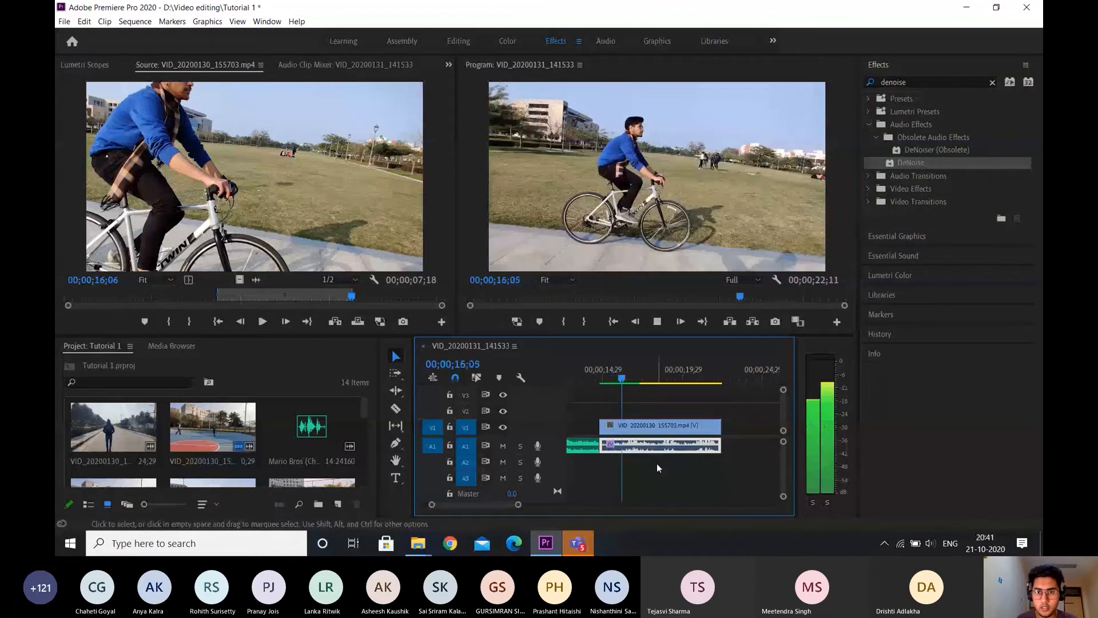
pyautogui.press('space')
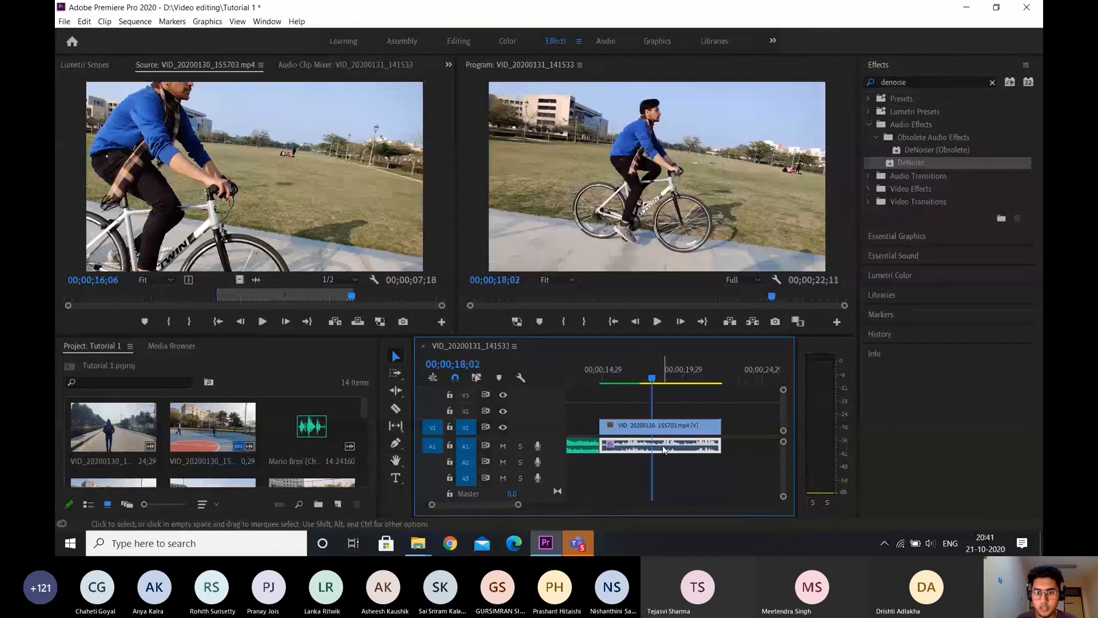
# - Show the clip's Effect Controls and switch DeNoise off and back on during playback to compare the sound
pyautogui.click(77, 71)
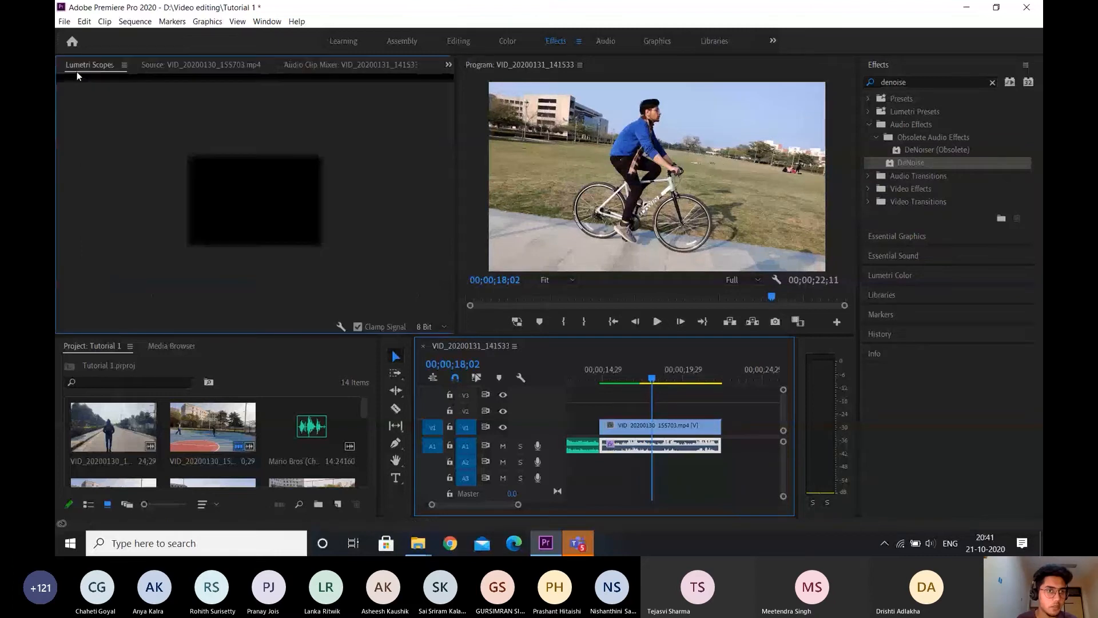
pyautogui.scroll(1, 76, 72)
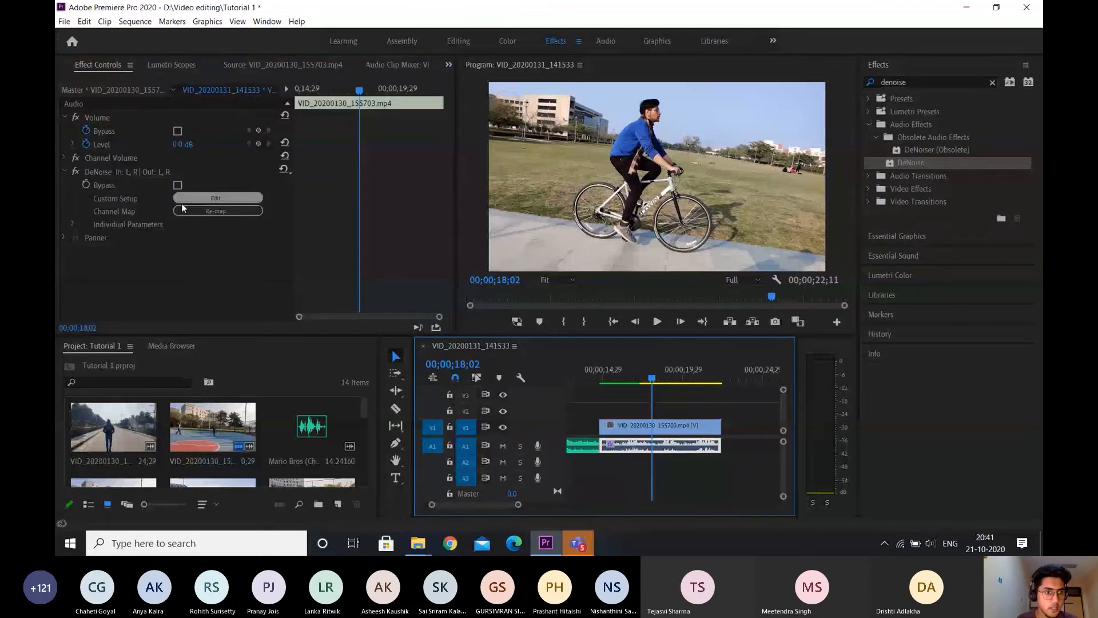
pyautogui.click(74, 172)
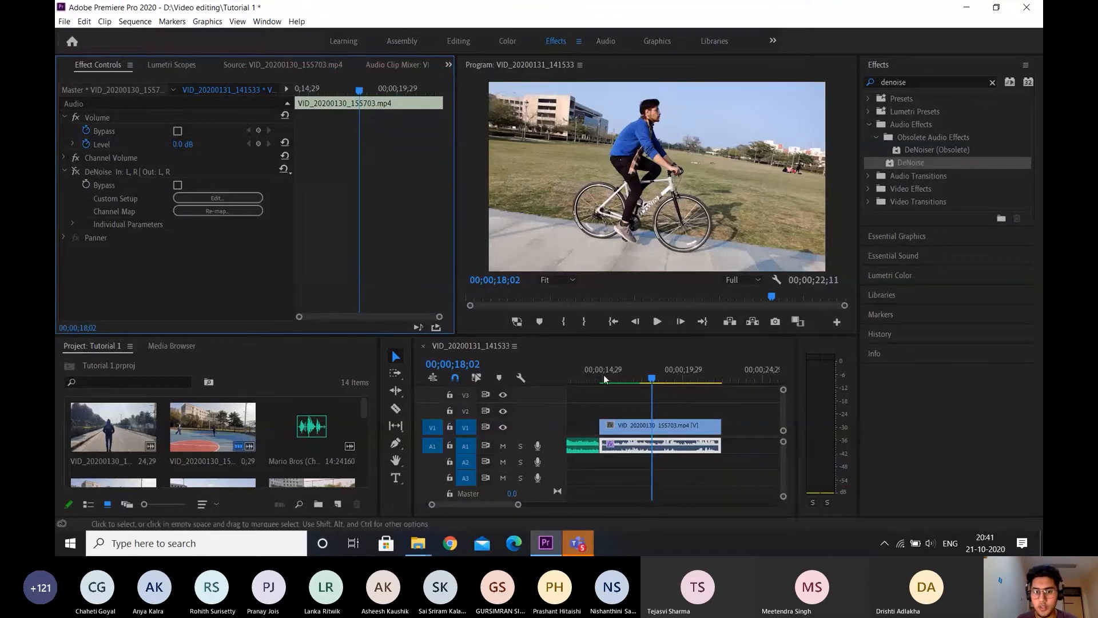
pyautogui.moveTo(624, 369); pyautogui.dragTo(608, 370)
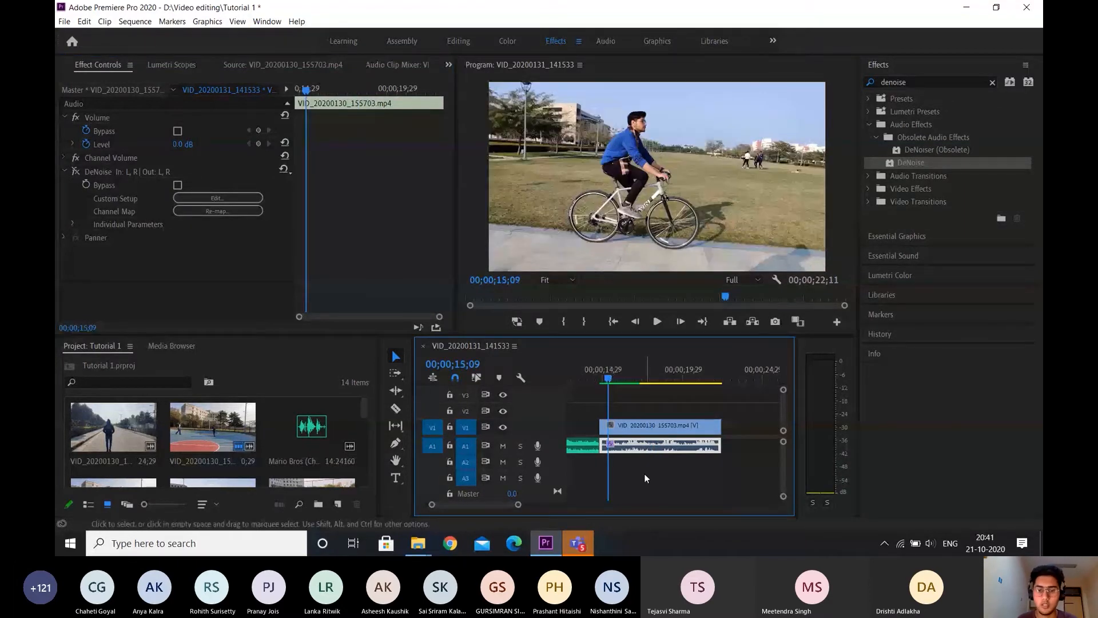
pyautogui.press('space')
pyautogui.click(78, 170)
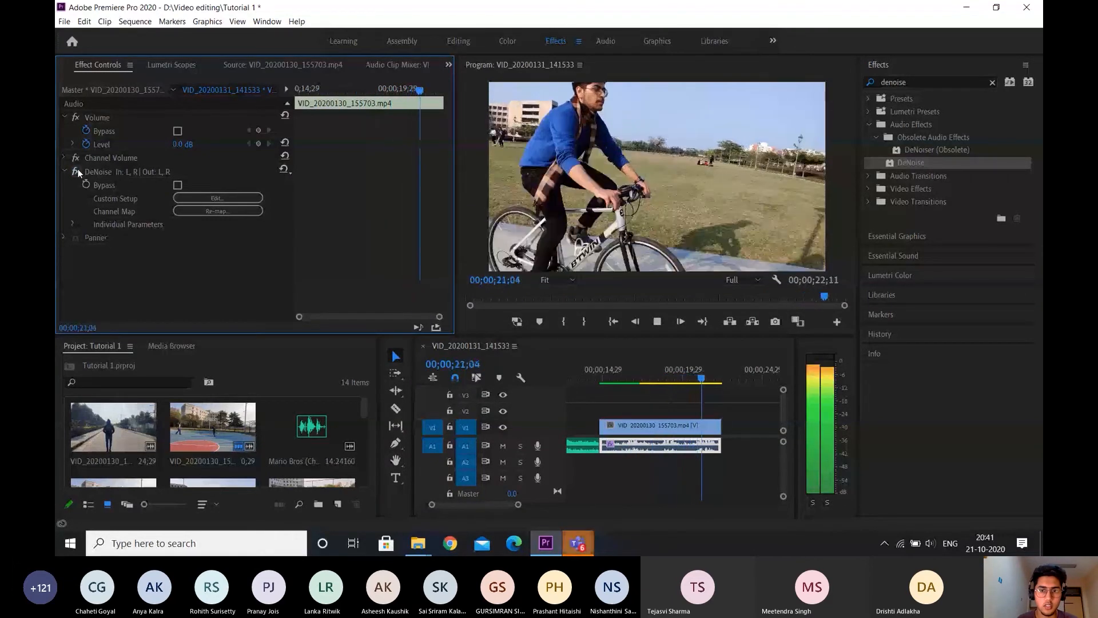
pyautogui.press('space')
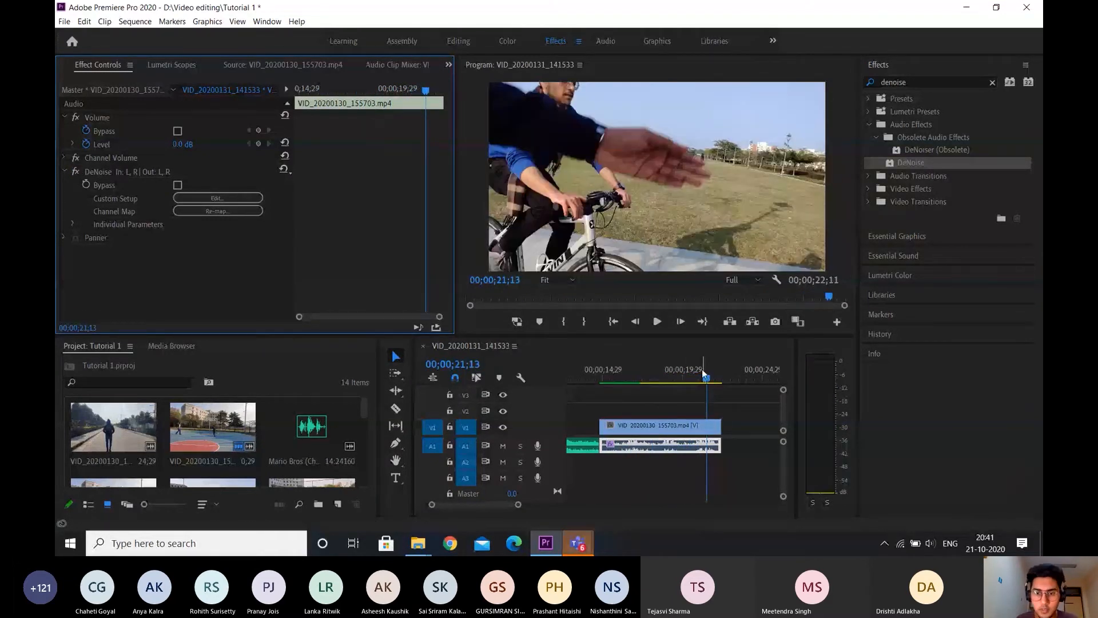
# - Briefly open the DeNoise custom setup, close it, and extend the end of the cycling clip to about 00;00;25;16
pyautogui.moveTo(702, 370); pyautogui.dragTo(618, 367)
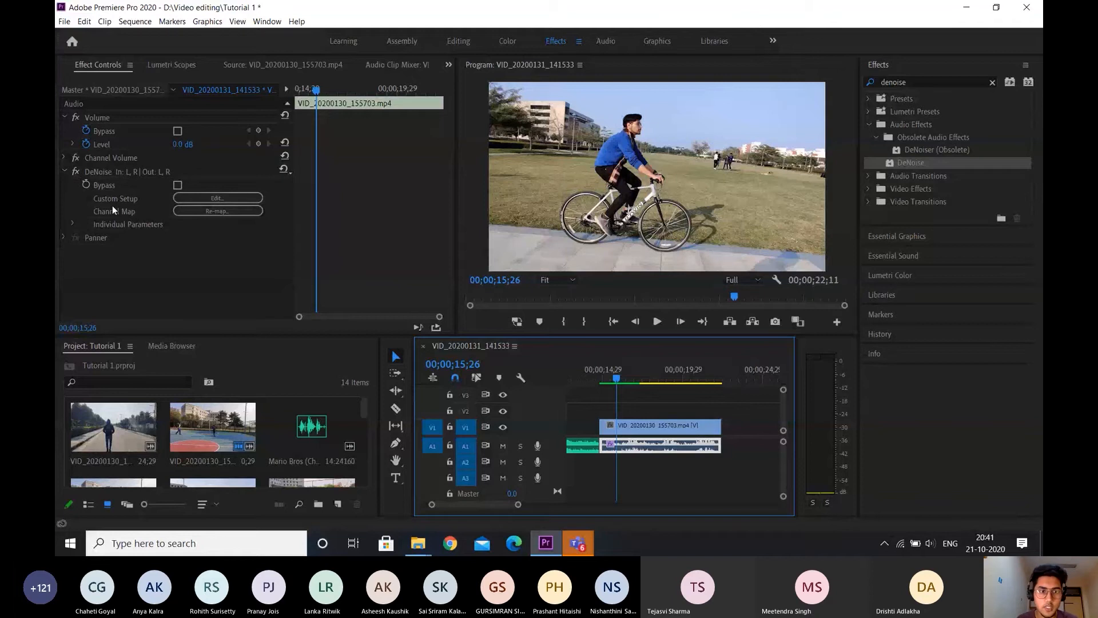
pyautogui.click(228, 198)
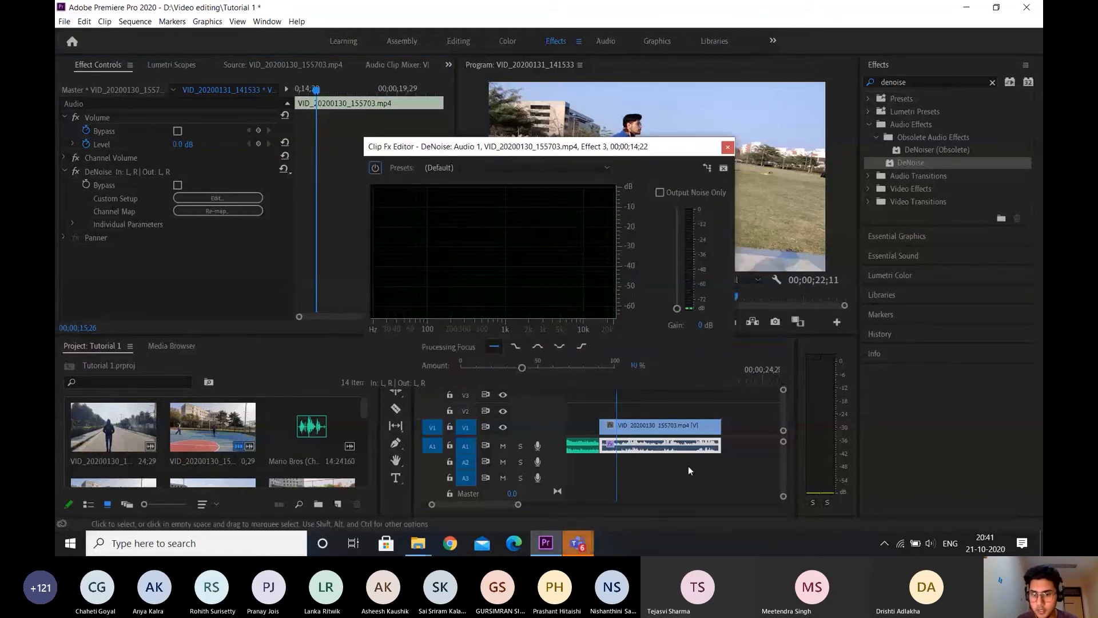
pyautogui.click(727, 147)
pyautogui.moveTo(721, 426); pyautogui.dragTo(777, 425)
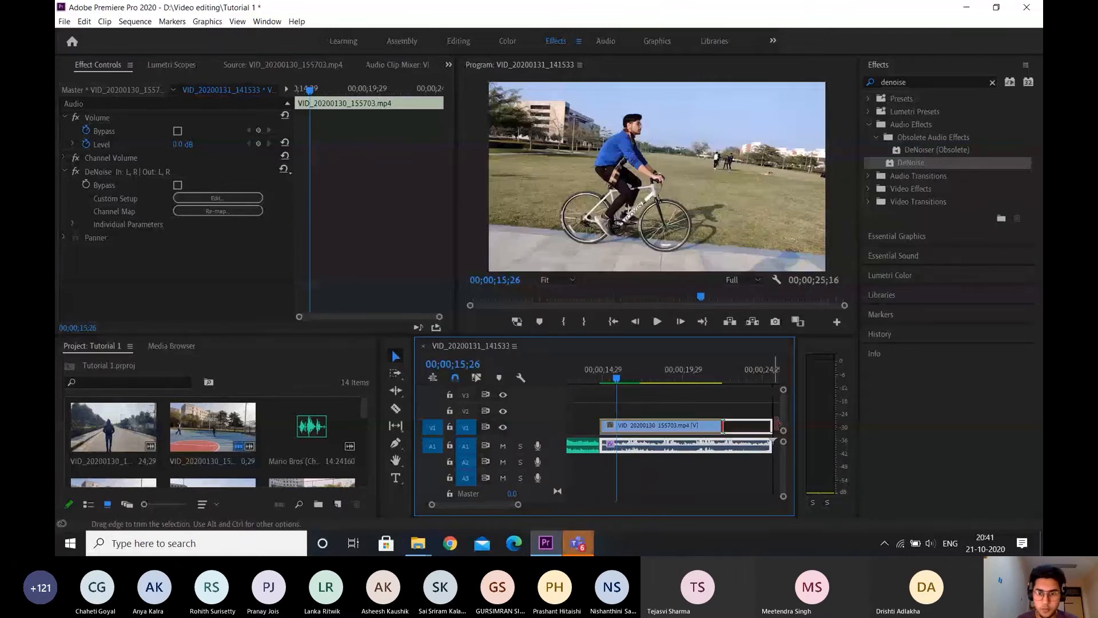
# - Play the extended clip and try DeNoise amounts of 89% and 15% in its custom setup
pyautogui.click(619, 373)
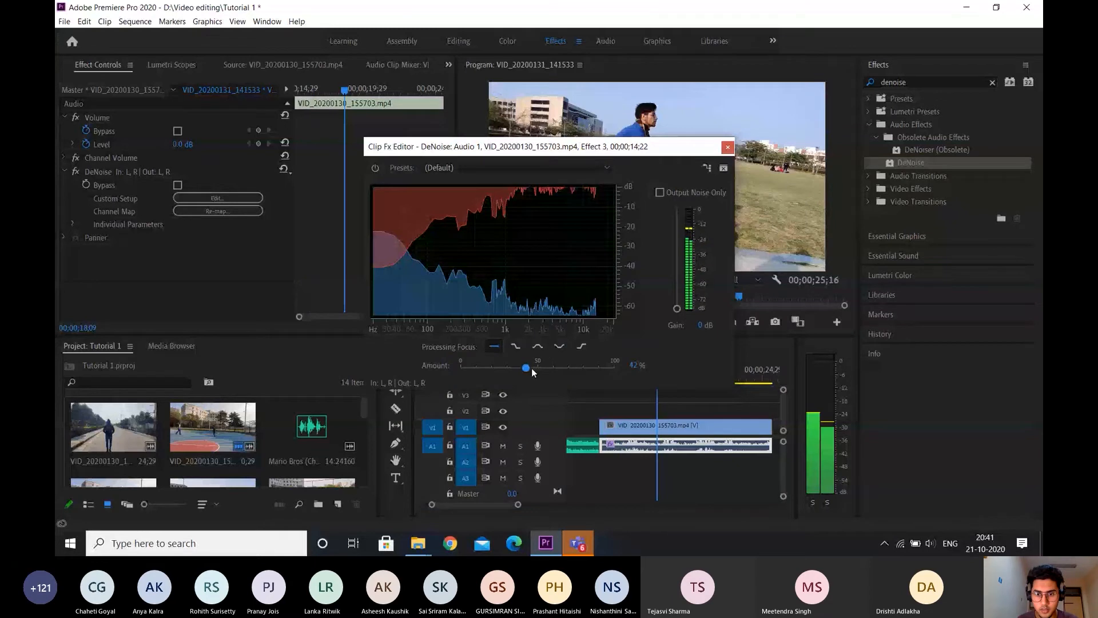
pyautogui.moveTo(532, 372); pyautogui.dragTo(601, 371)
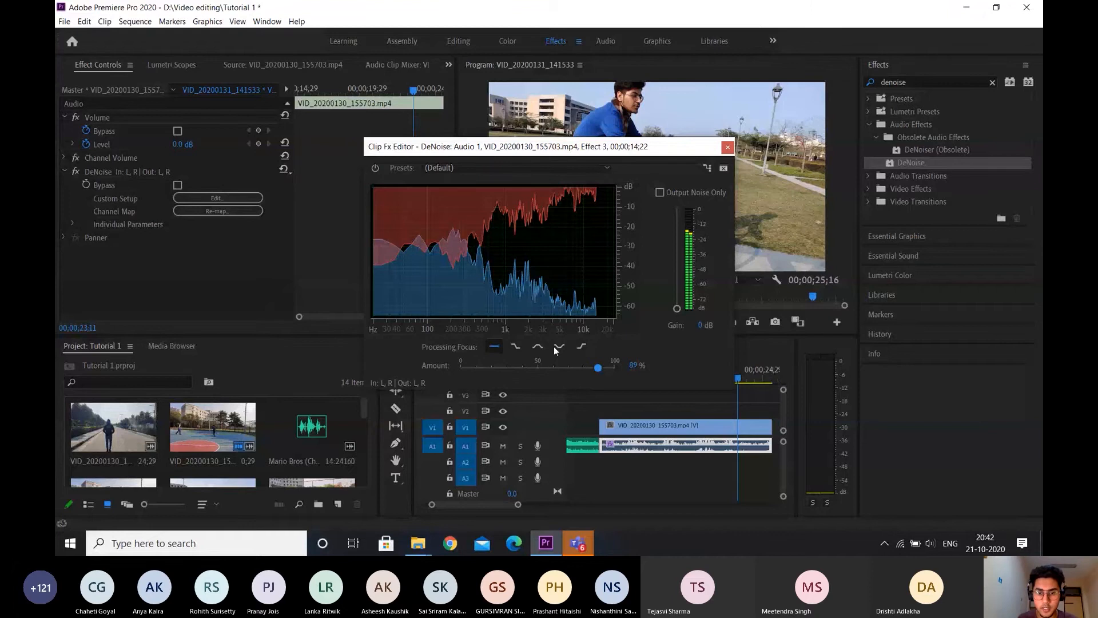
pyautogui.moveTo(598, 367); pyautogui.dragTo(484, 368)
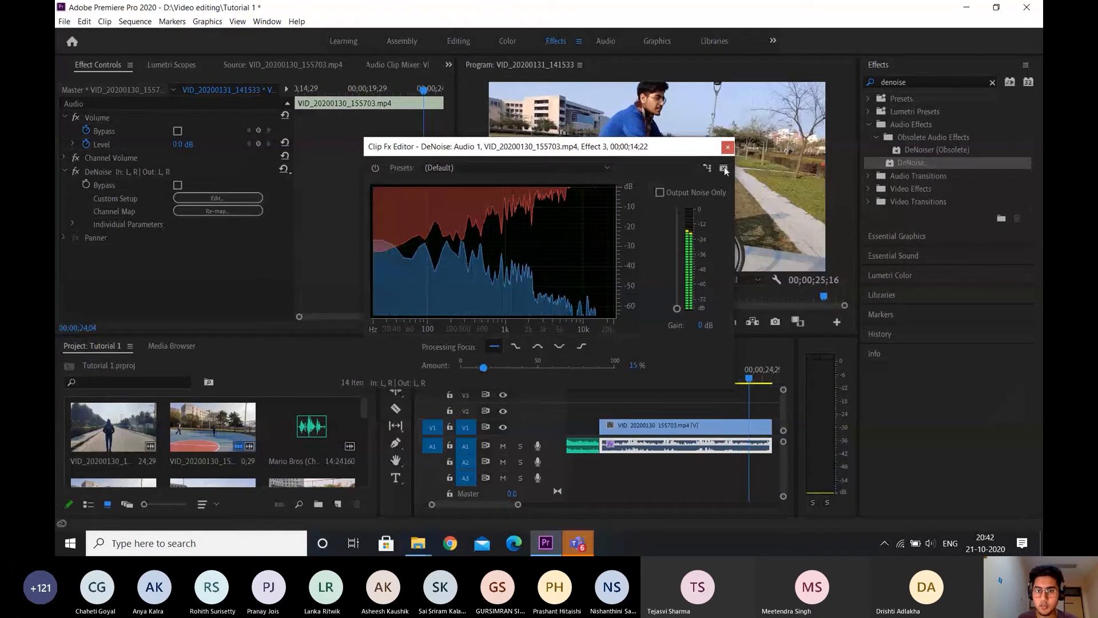
pyautogui.click(727, 148)
# - Replay the clip from about 00;00;15;26 and set the DeNoise amount to about 72%
pyautogui.click(633, 381)
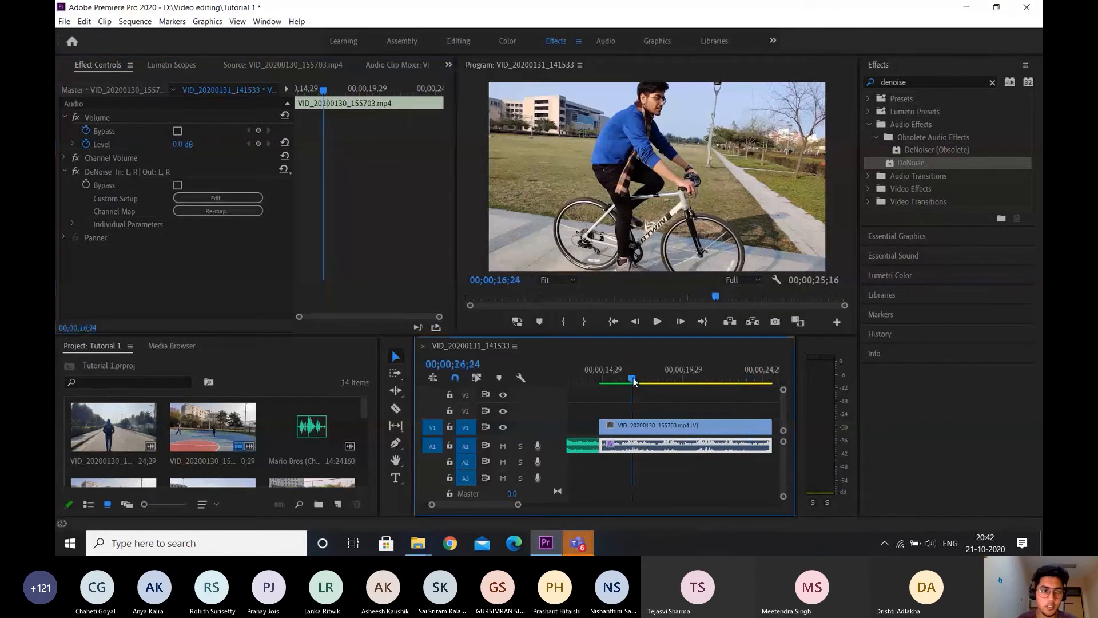
pyautogui.moveTo(633, 382); pyautogui.dragTo(613, 379)
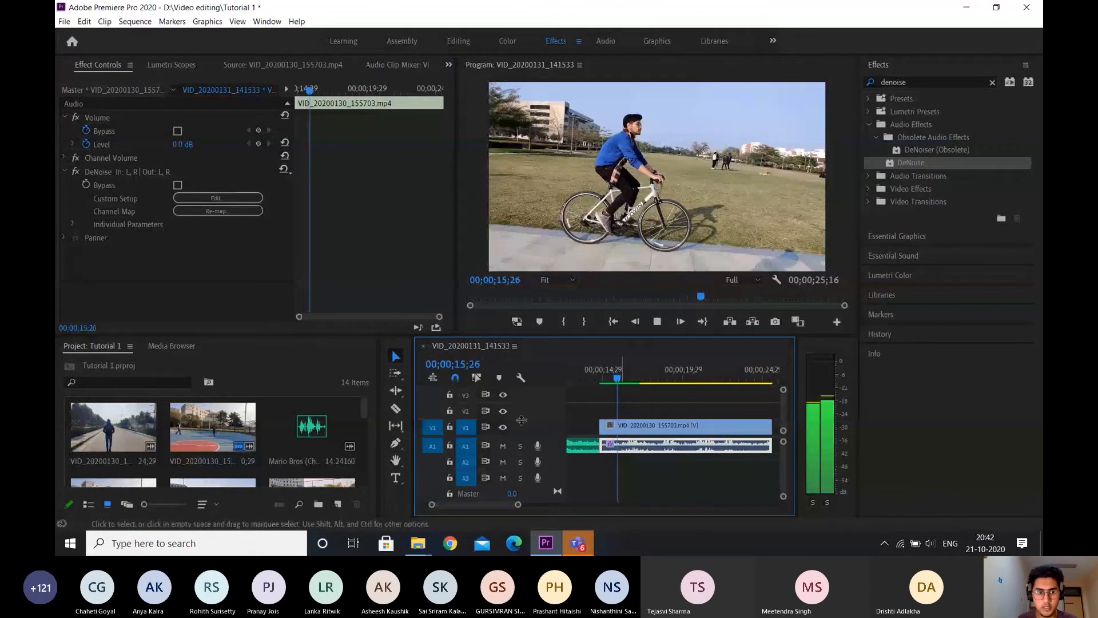
pyautogui.click(216, 198)
pyautogui.moveTo(492, 369); pyautogui.dragTo(572, 367)
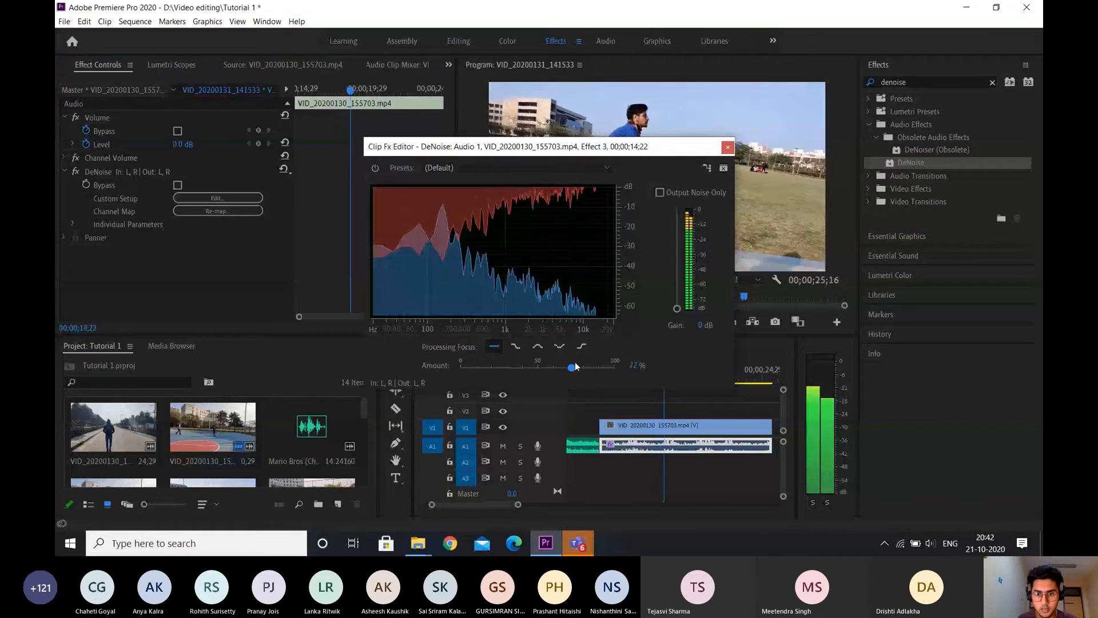
pyautogui.click(727, 147)
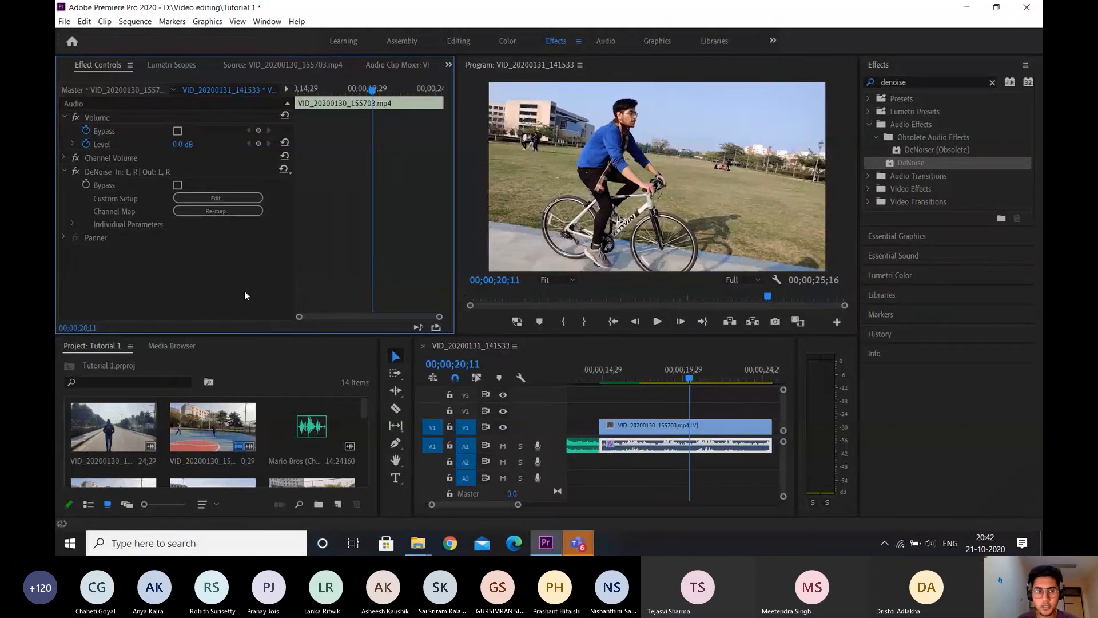
# - Remove DeNoise from the cycling clip's audio and apply the Lowpass audio effect to it instead
pyautogui.click(120, 170)
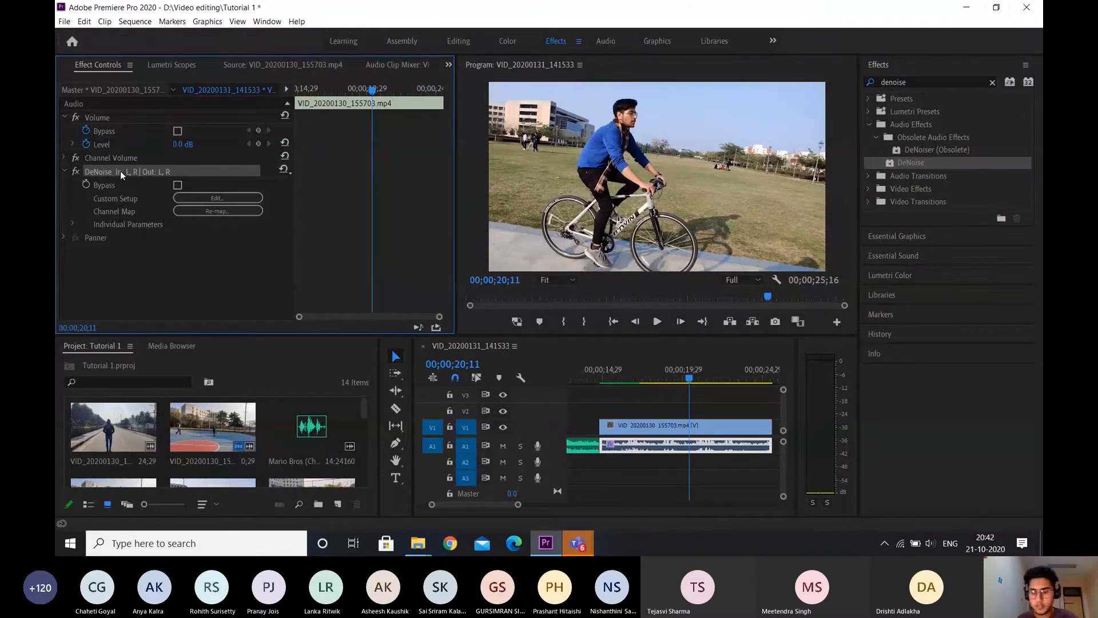
pyautogui.press('Delete')
pyautogui.click(992, 83)
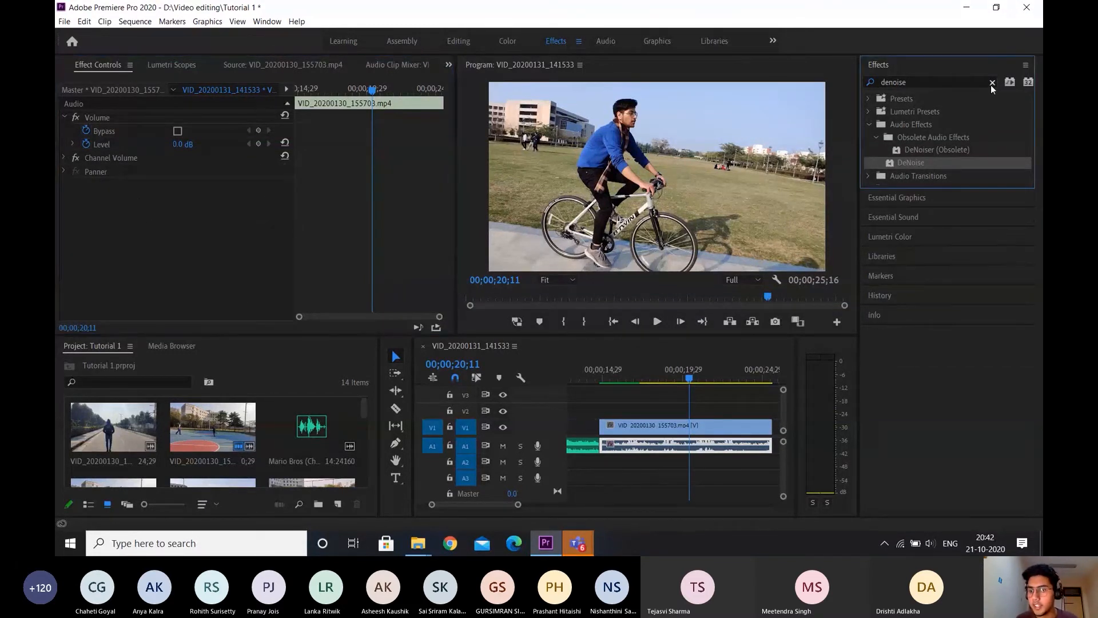
pyautogui.click(911, 83)
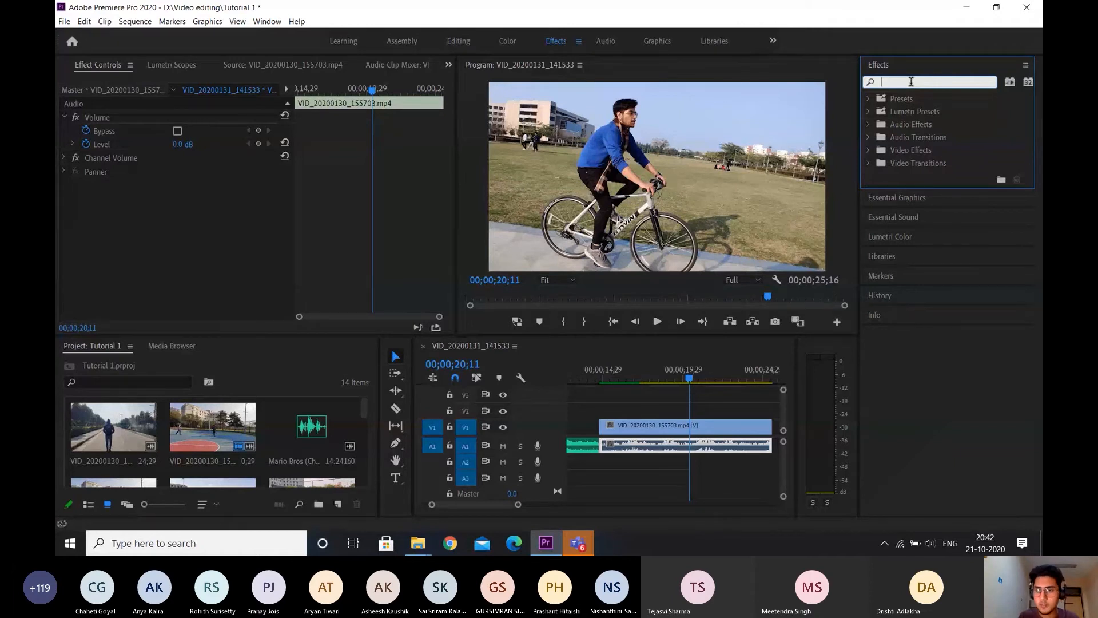
pyautogui.write('lowpass')
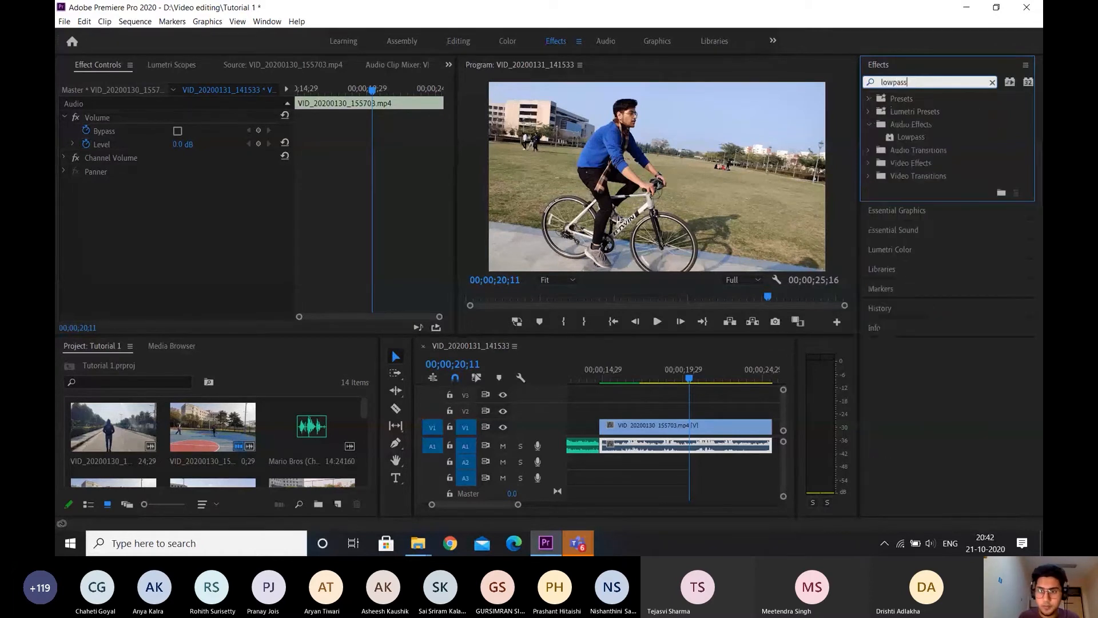
pyautogui.click(936, 137)
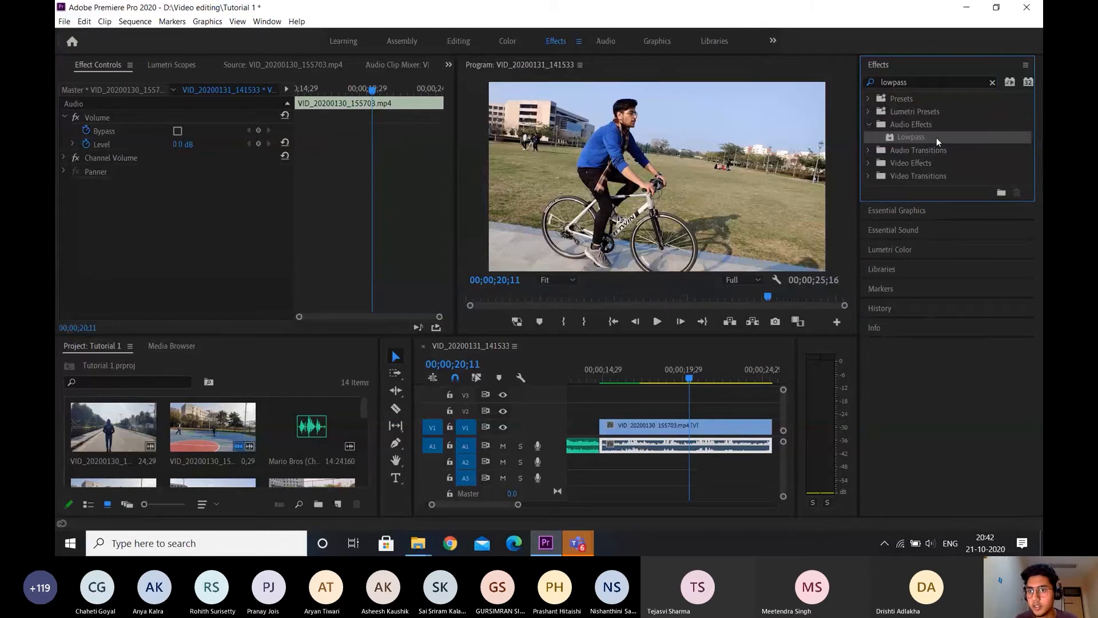
pyautogui.moveTo(941, 137); pyautogui.dragTo(666, 458)
# - Play the cycling clip from about 00;00;15;01 to hear the Lowpass effect at its default cutoff
pyautogui.scroll(2, 665, 458)
pyautogui.click(663, 374)
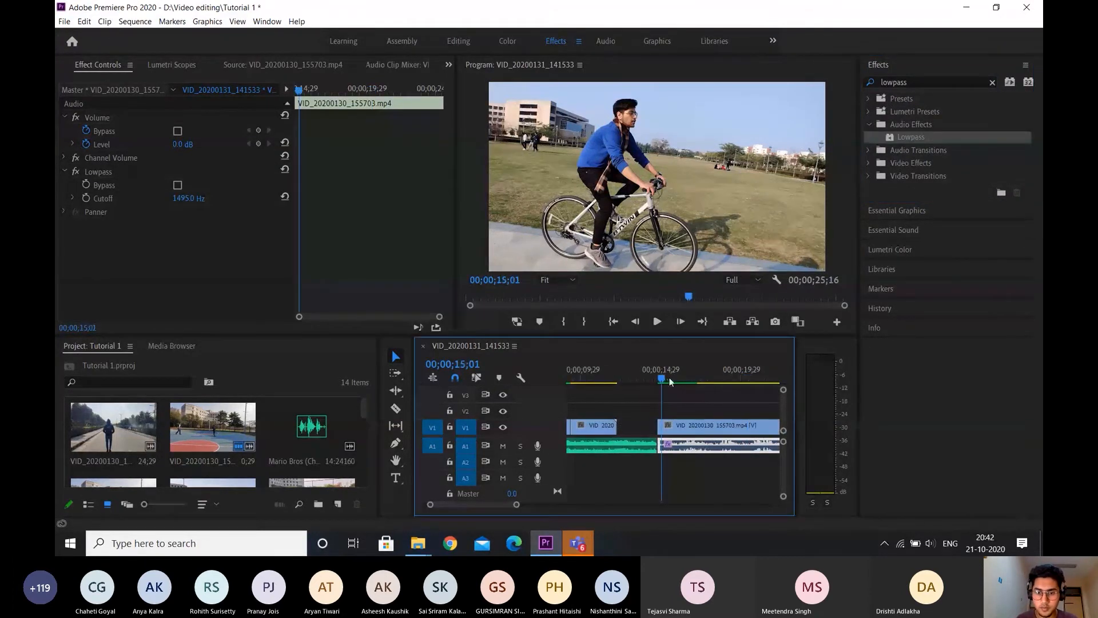
pyautogui.press('space')
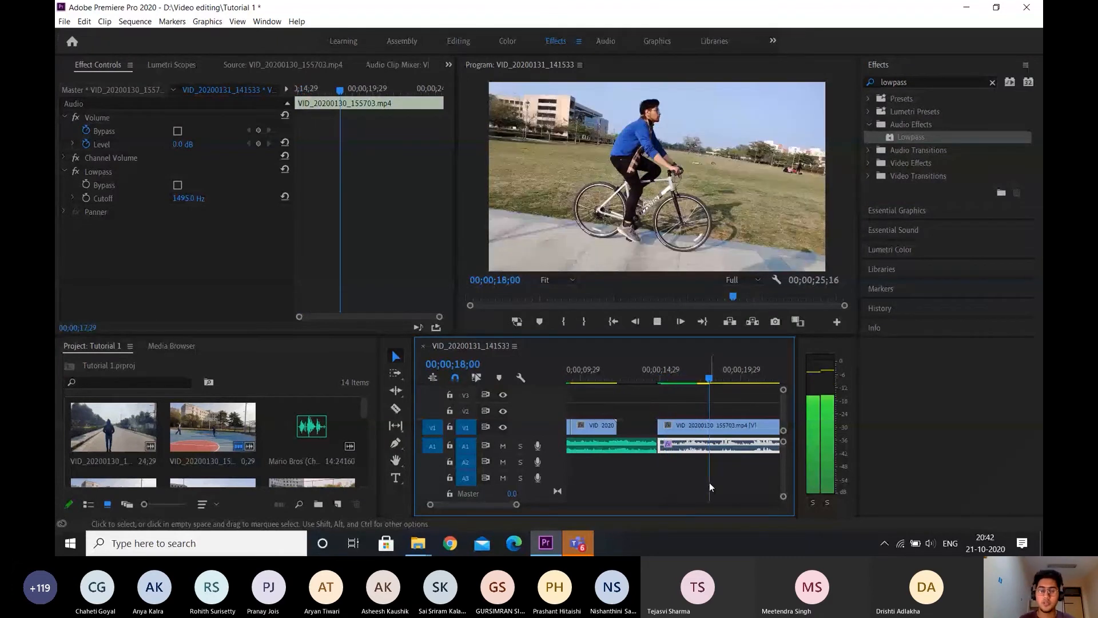
pyautogui.press('space')
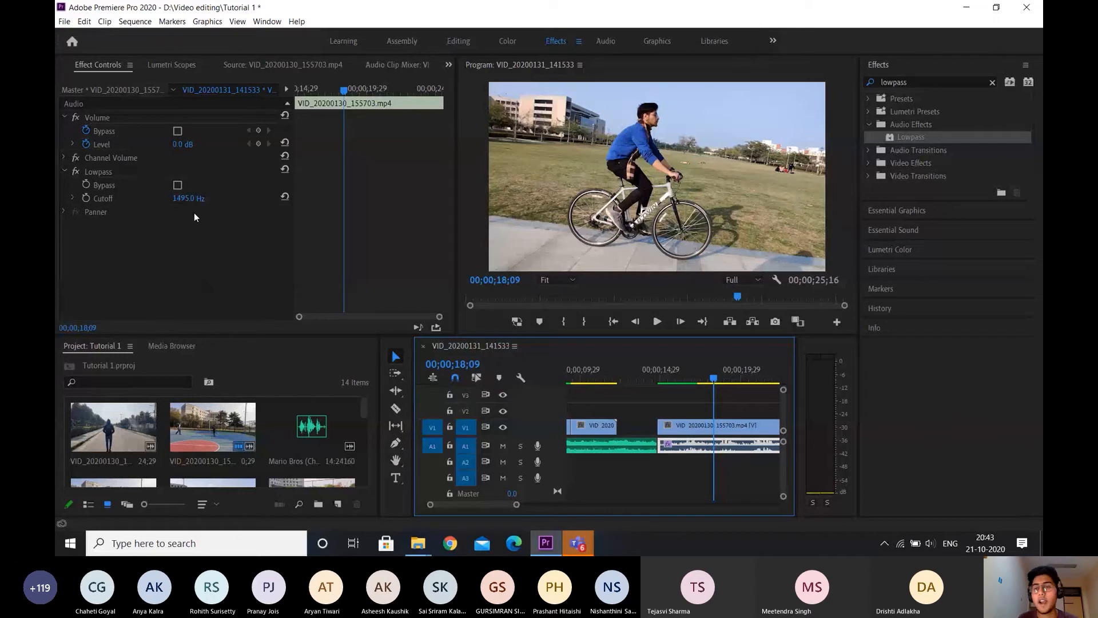
# - Set the Lowpass cutoff to 2000 Hz and play the cycling clip briefly from 00;00;15;15
pyautogui.click(189, 198)
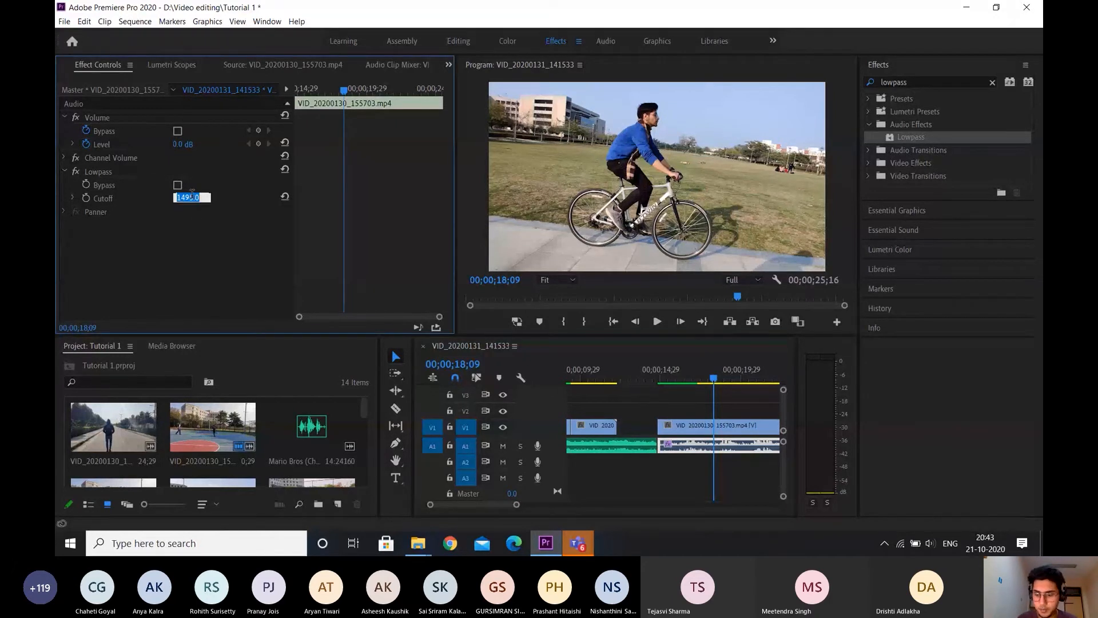
pyautogui.write('2000')
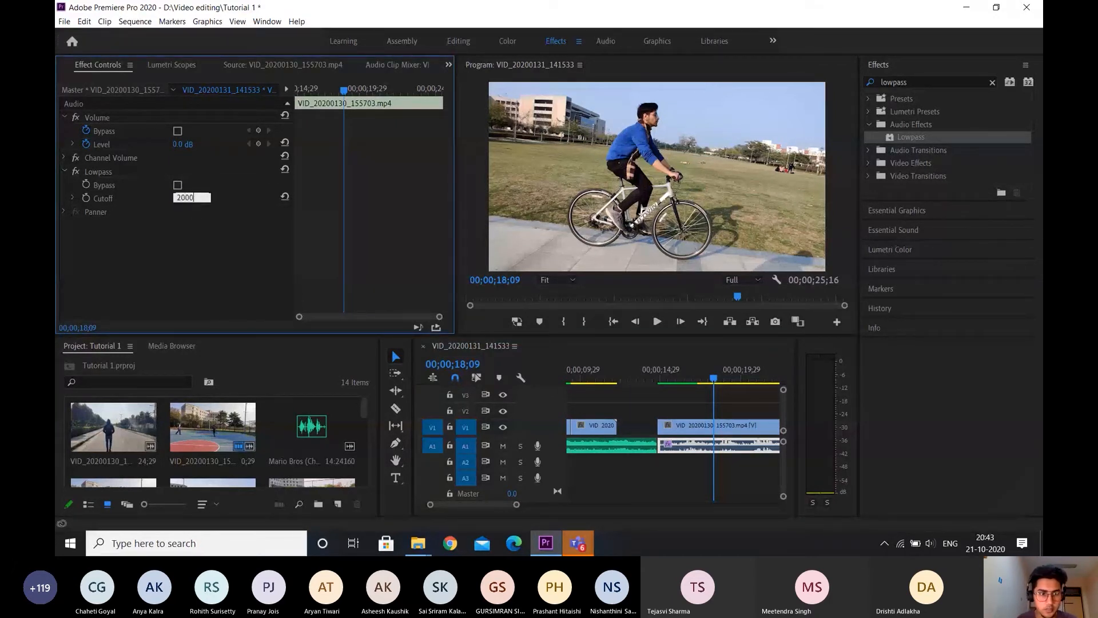
pyautogui.press('Return')
pyautogui.click(672, 379)
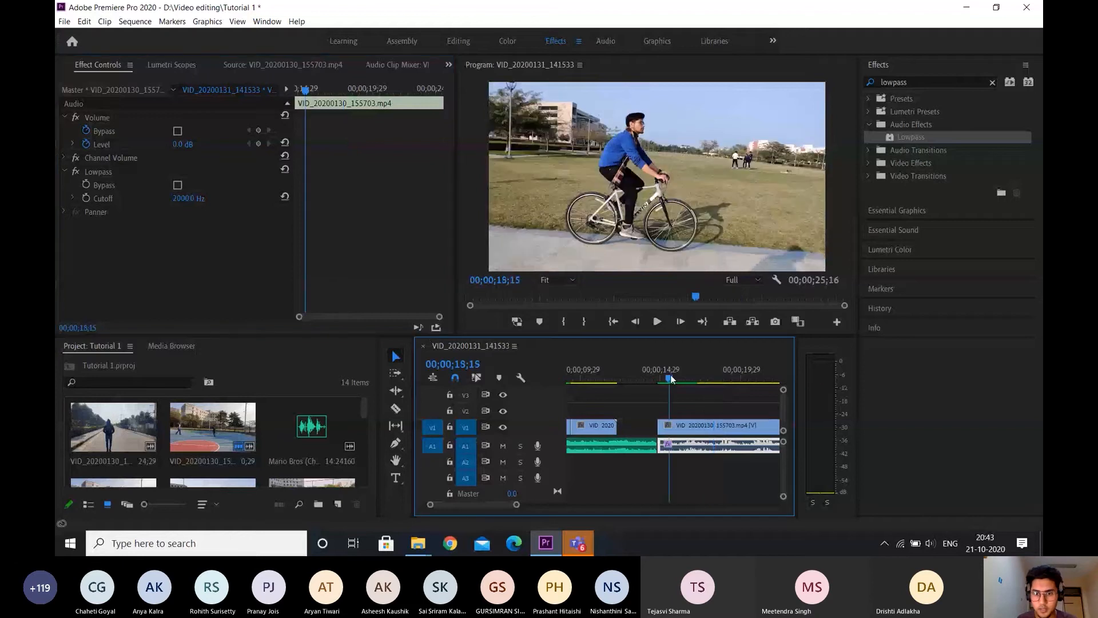
pyautogui.press('space')
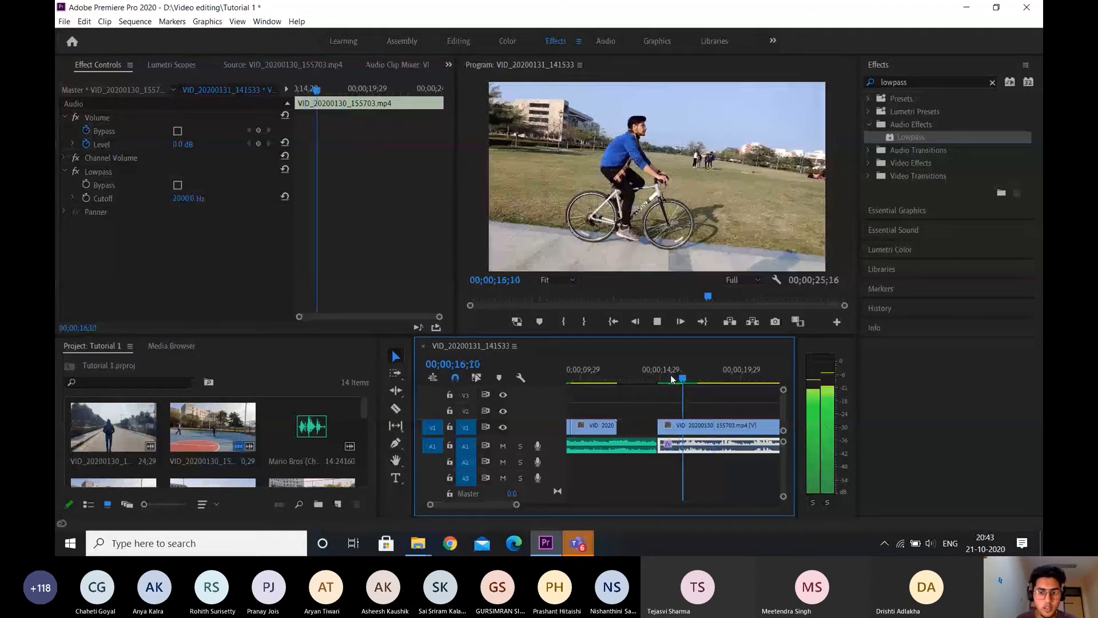
pyautogui.click(671, 379)
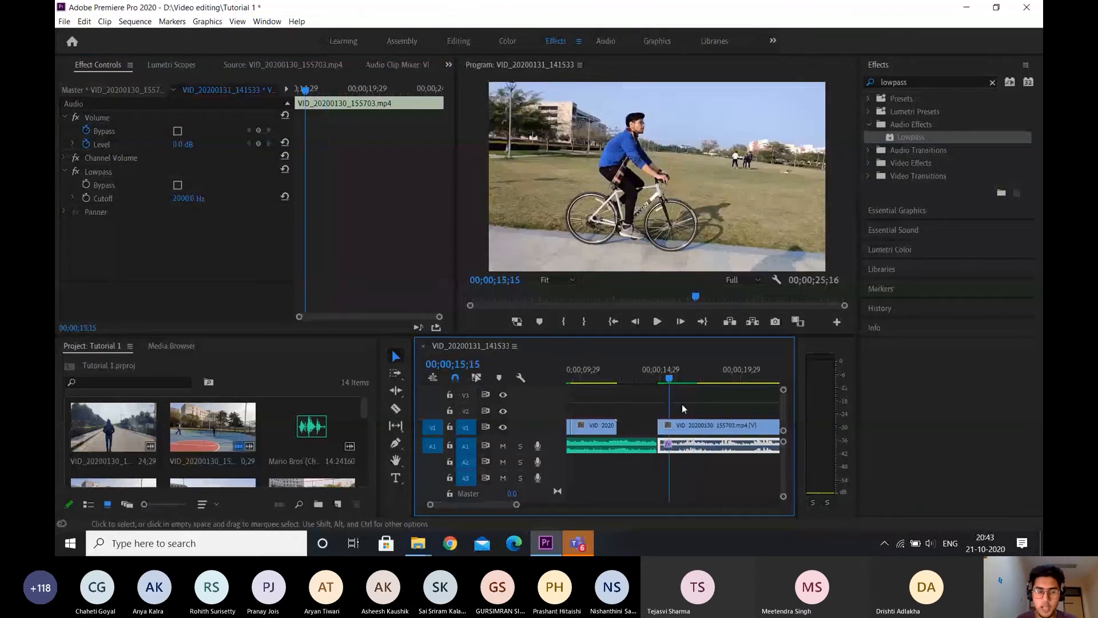
# - Switch Lowpass off and on while playing the cycling clip to compare the sound with and without it
pyautogui.click(75, 170)
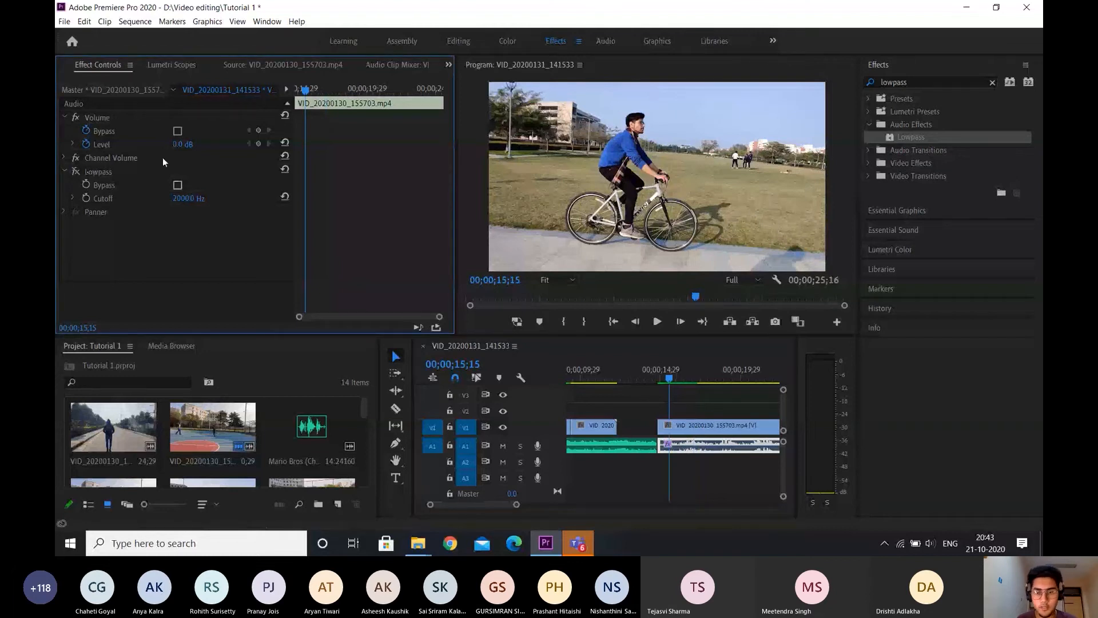
pyautogui.press('space')
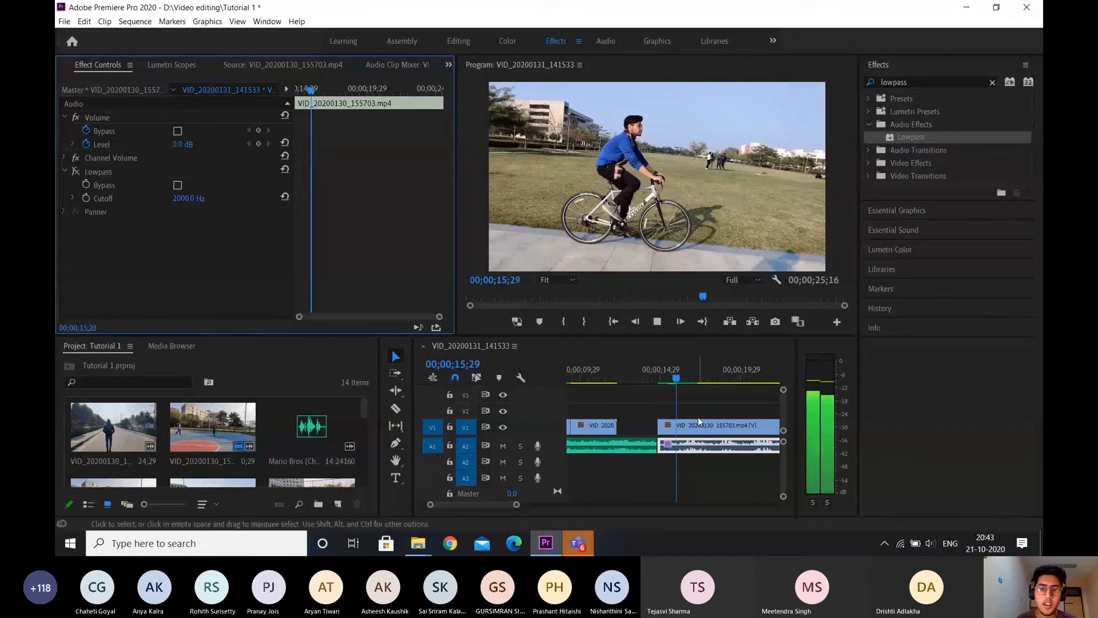
pyautogui.press('space')
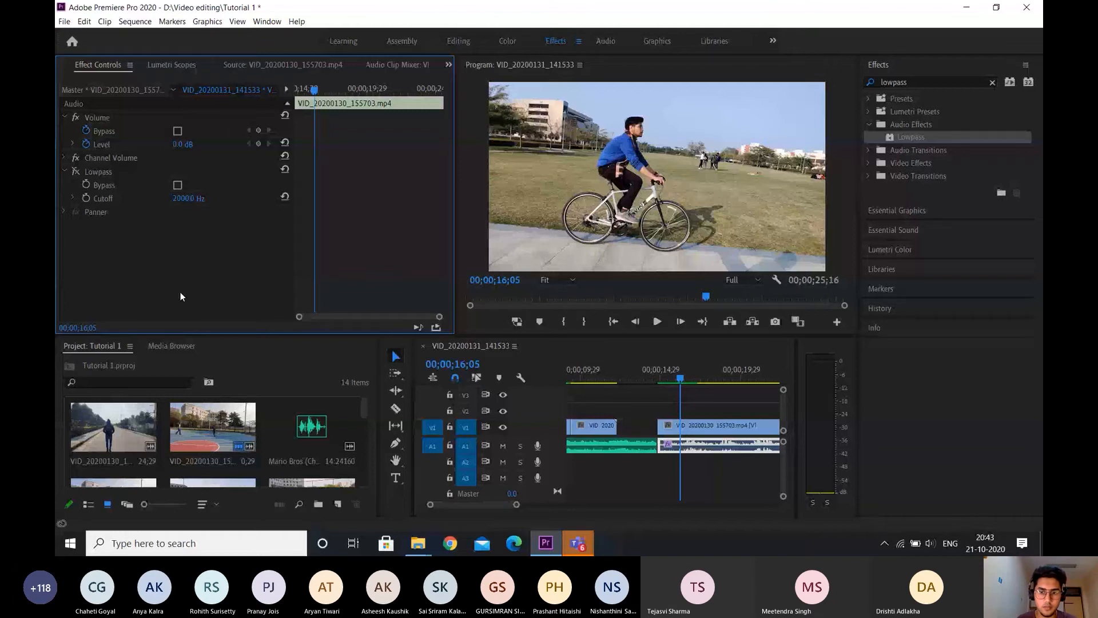
pyautogui.press('space')
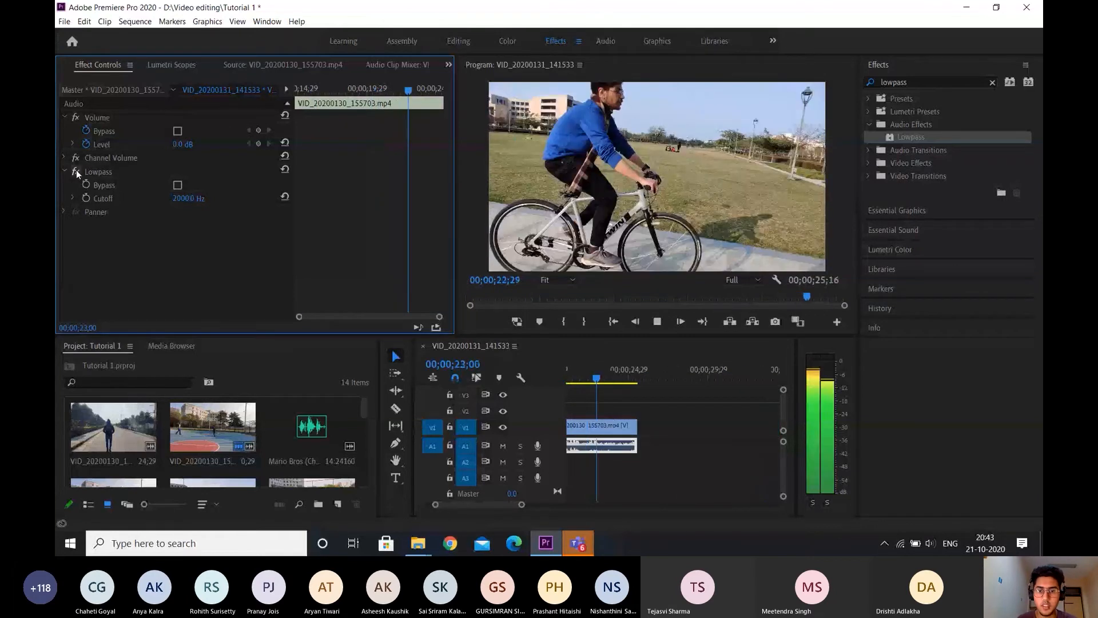
pyautogui.press('space')
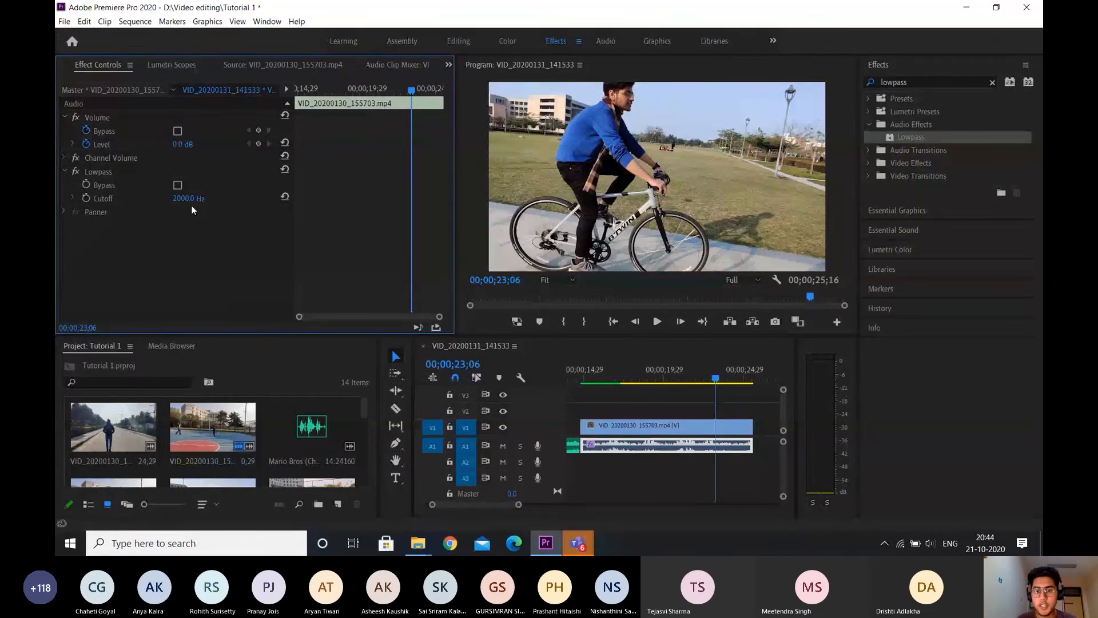
# - Replay the cycling clip from 00;00;15;21 with the Lowpass effect active
pyautogui.scroll(2, 646, 375)
pyautogui.click(635, 377)
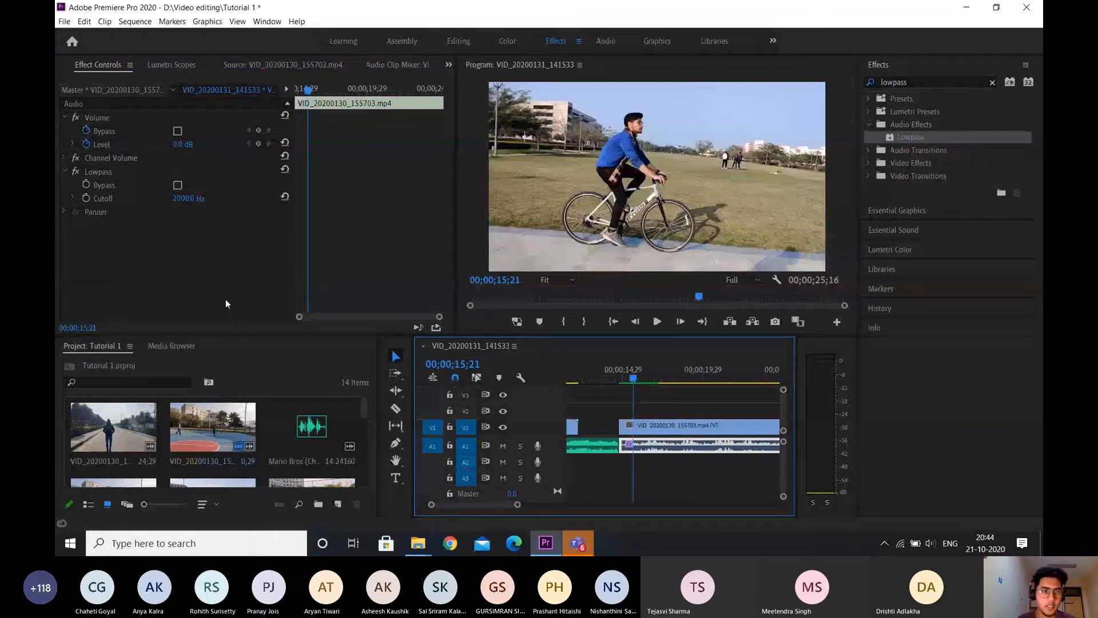
pyautogui.press('space')
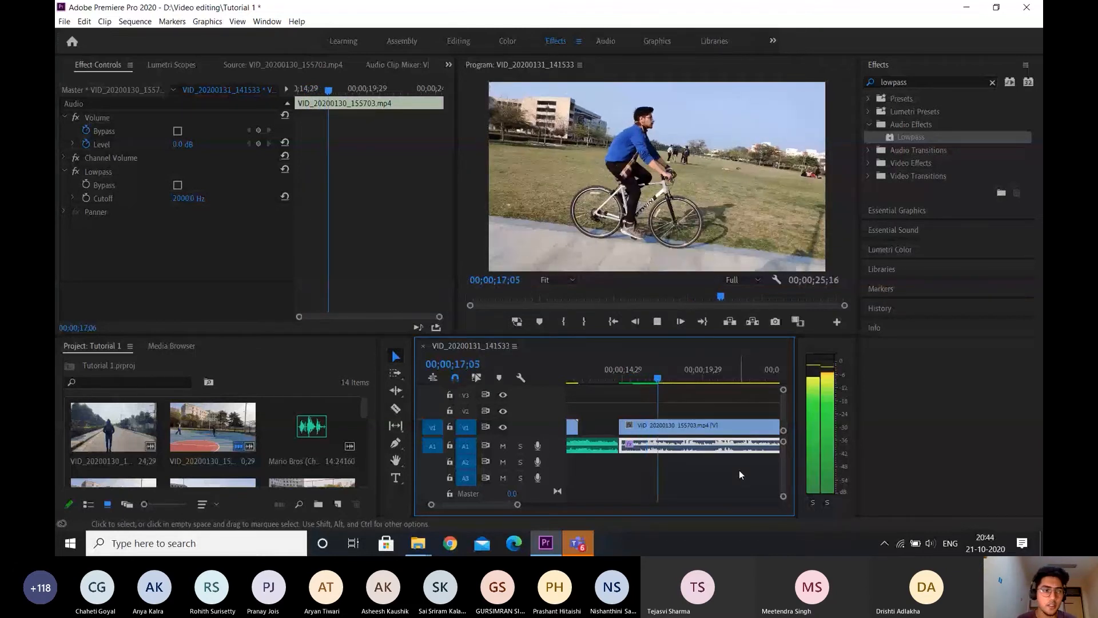
pyautogui.press('space')
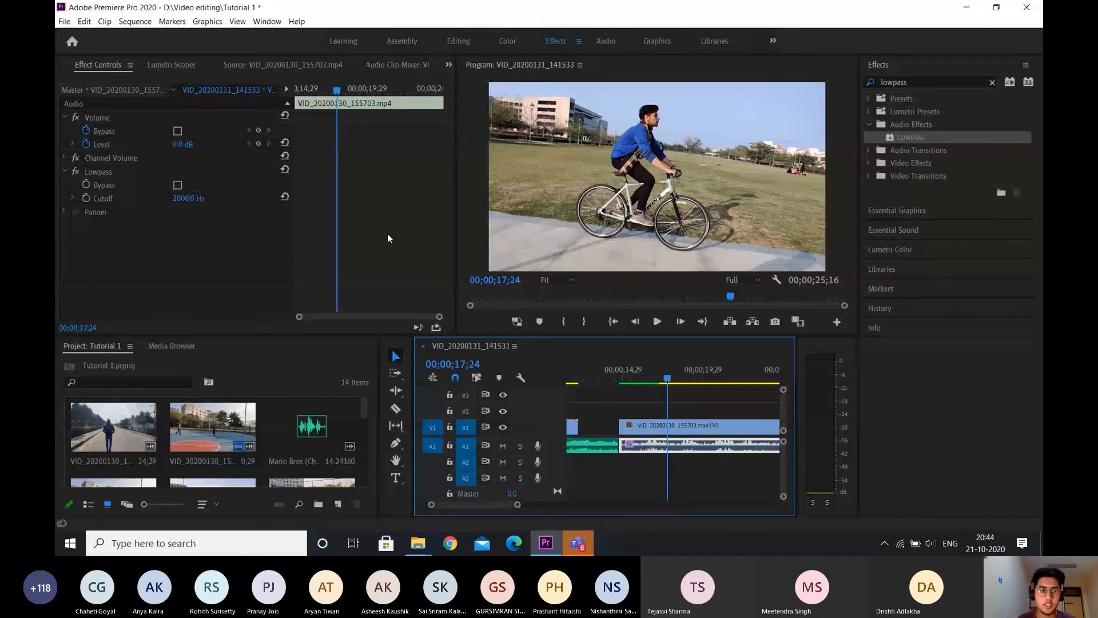
# - Delete Lowpass from the cycling clip and apply the Highpass audio effect to its audio
pyautogui.click(132, 172)
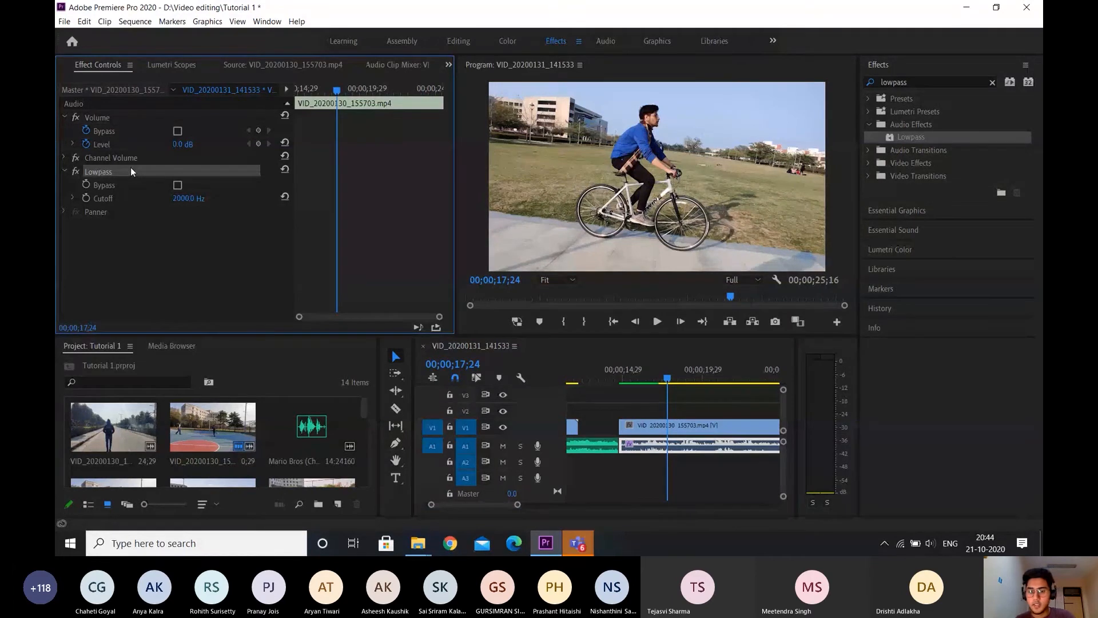
pyautogui.press('Delete')
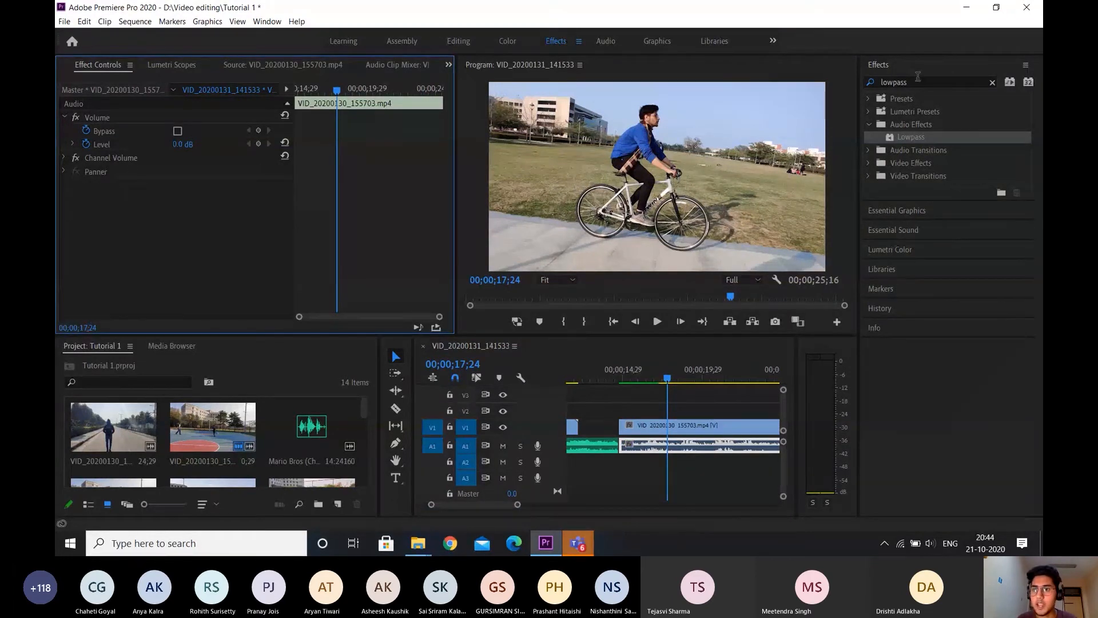
pyautogui.moveTo(894, 82); pyautogui.dragTo(868, 84)
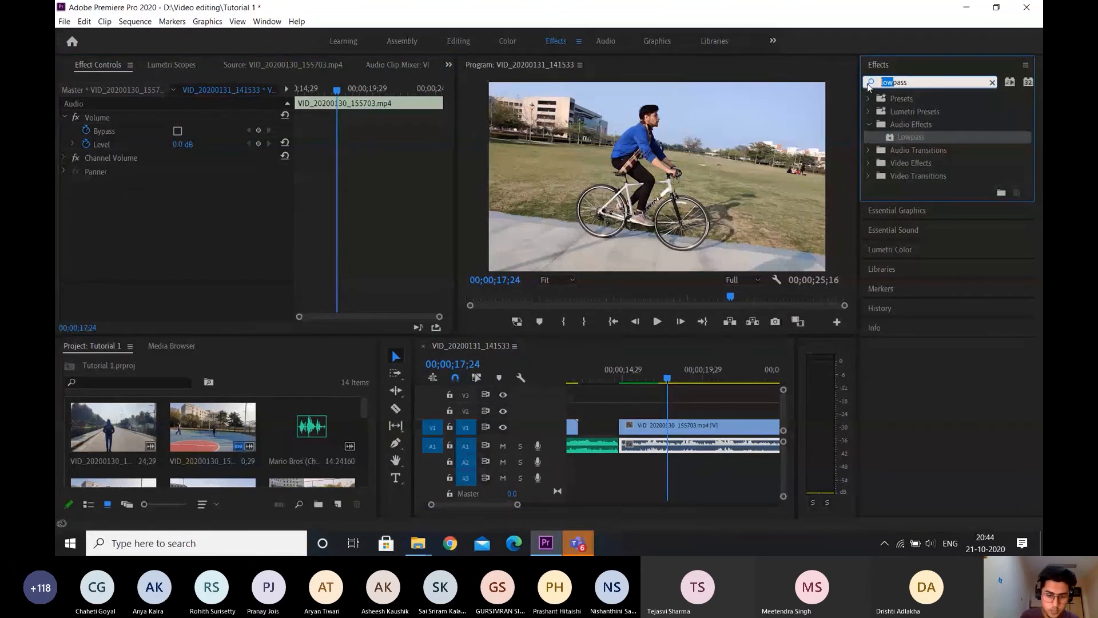
pyautogui.write('high')
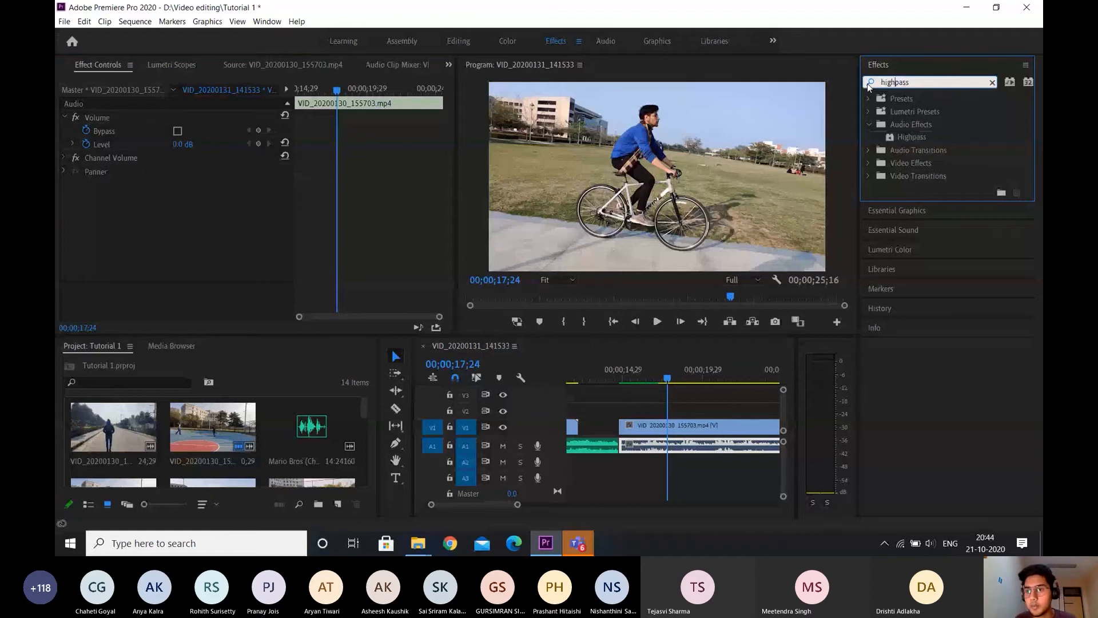
pyautogui.moveTo(929, 135); pyautogui.dragTo(693, 444)
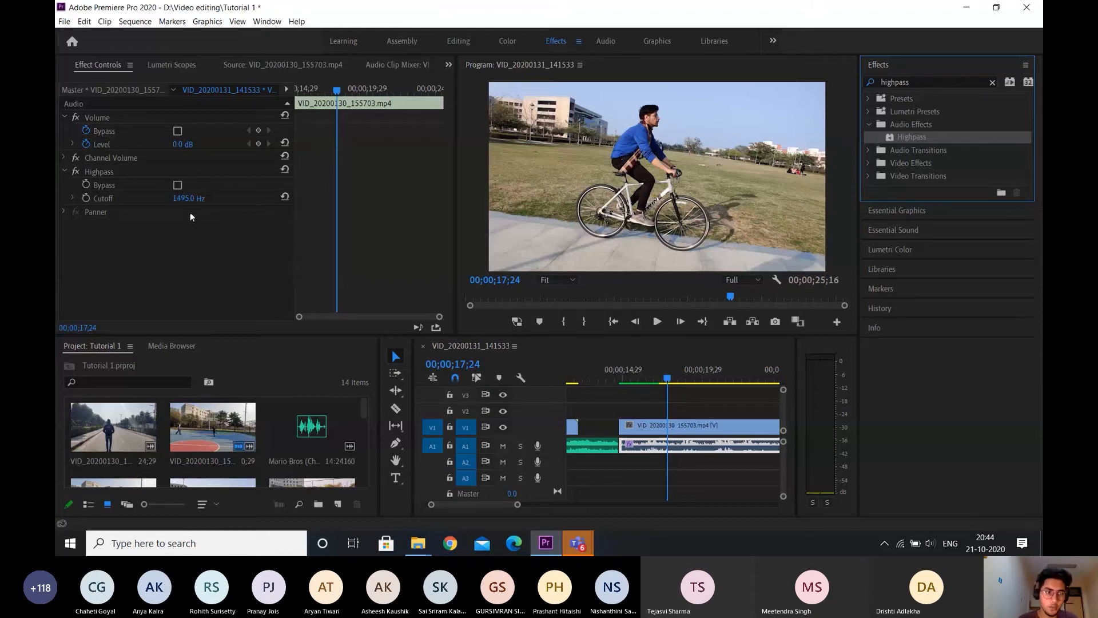
# - Set the Highpass cutoff to 100 Hz and move the playhead back near the start of the cycling clip
pyautogui.click(204, 243)
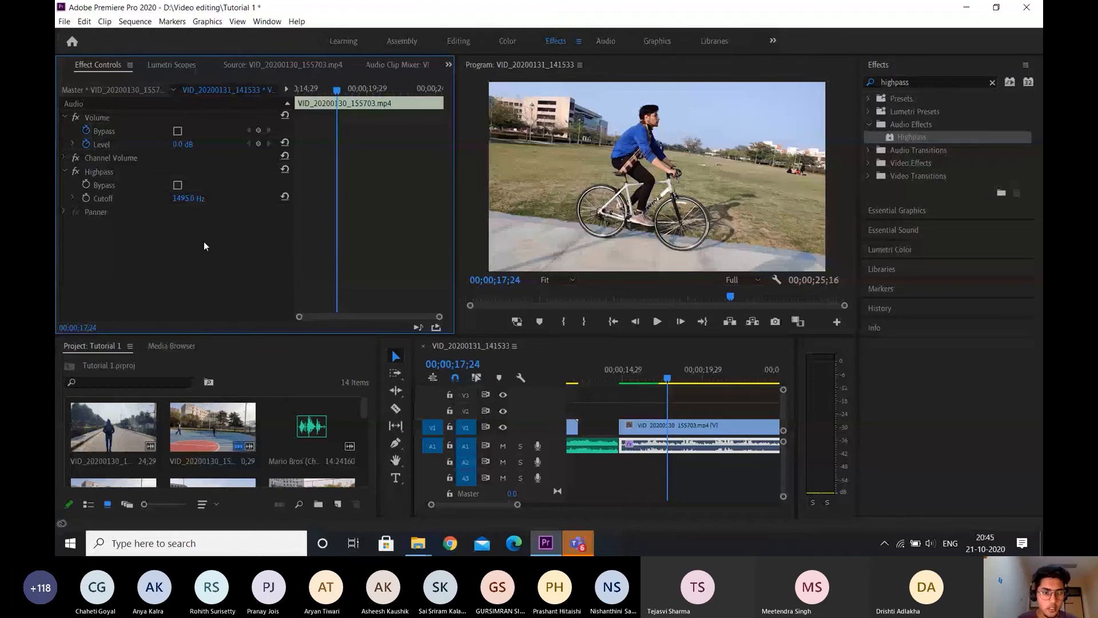
pyautogui.click(184, 198)
pyautogui.write('100')
pyautogui.press('Return')
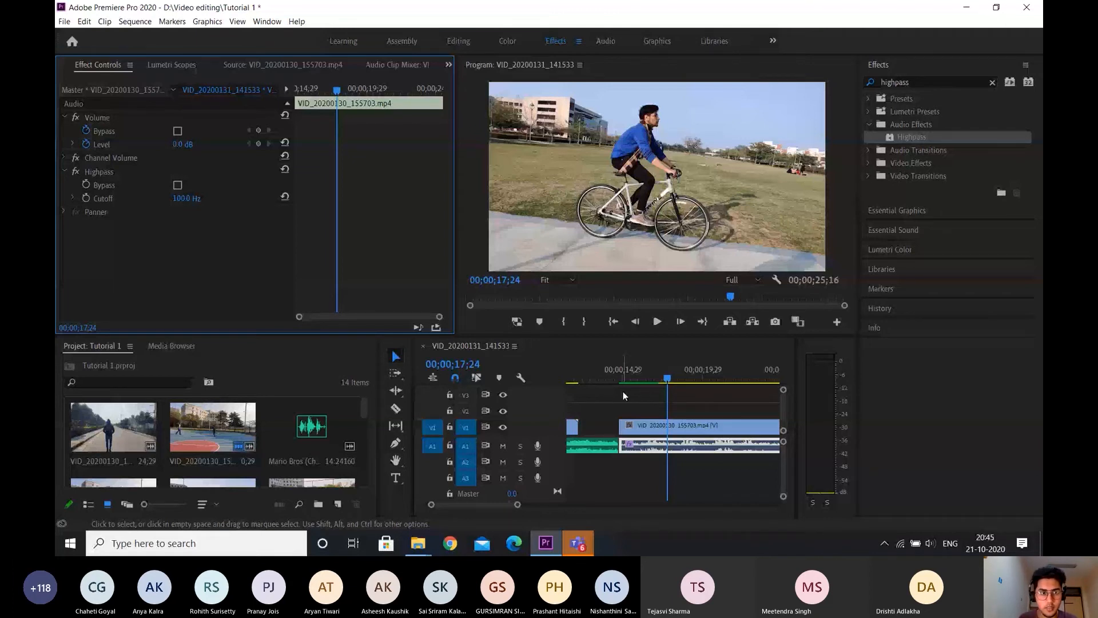
pyautogui.moveTo(667, 378); pyautogui.dragTo(644, 382)
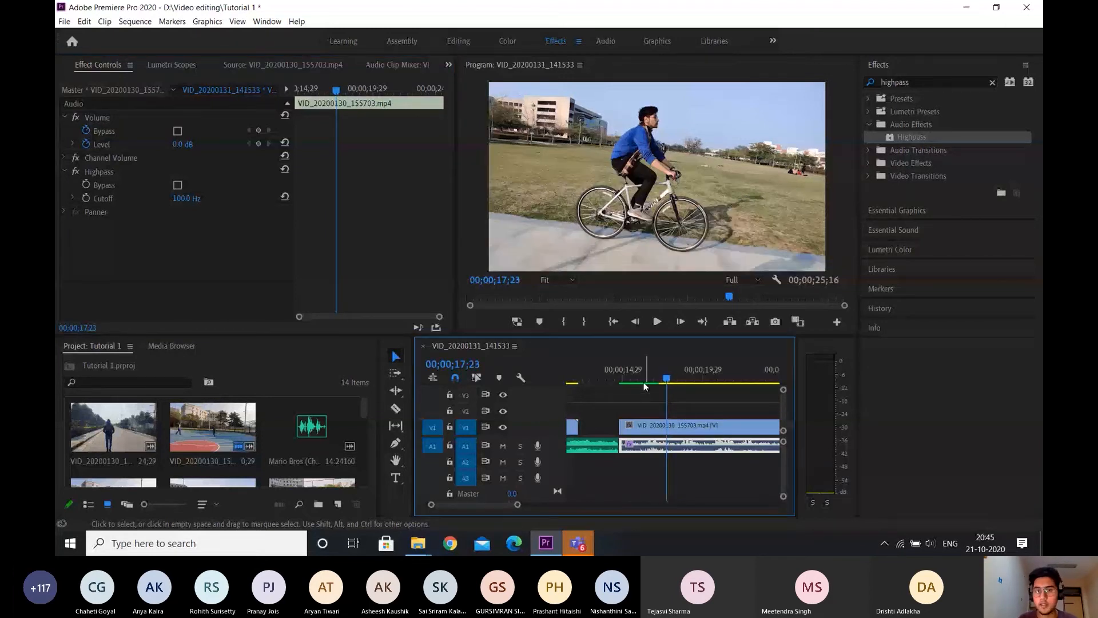
pyautogui.click(628, 378)
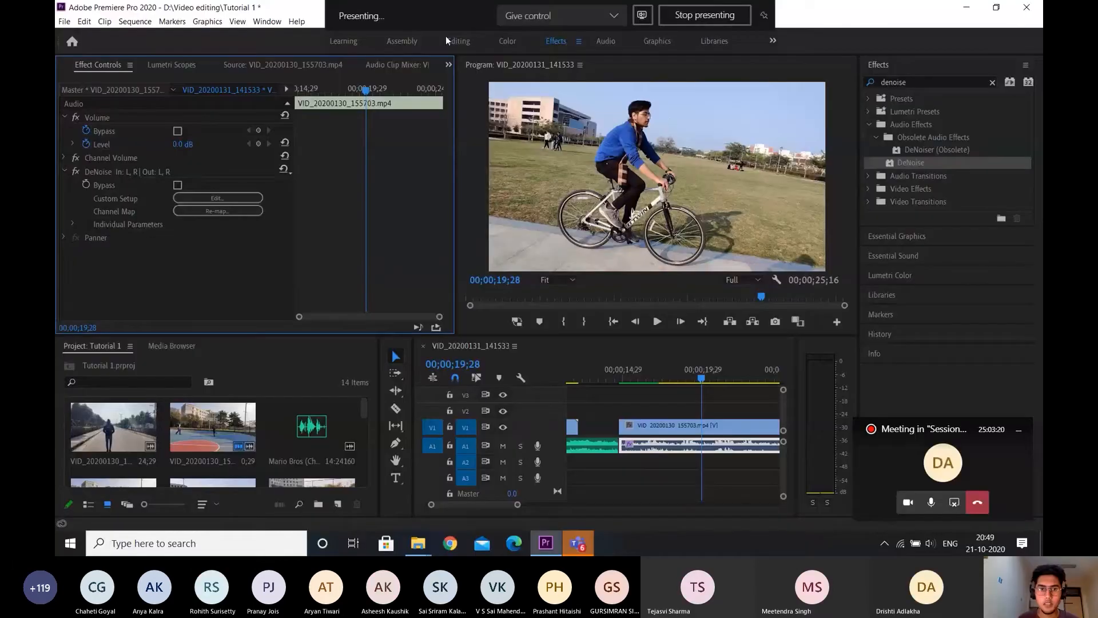
# - Switch to the Editing workspace and move the playhead to the beginning of the sequence
pyautogui.click(455, 41)
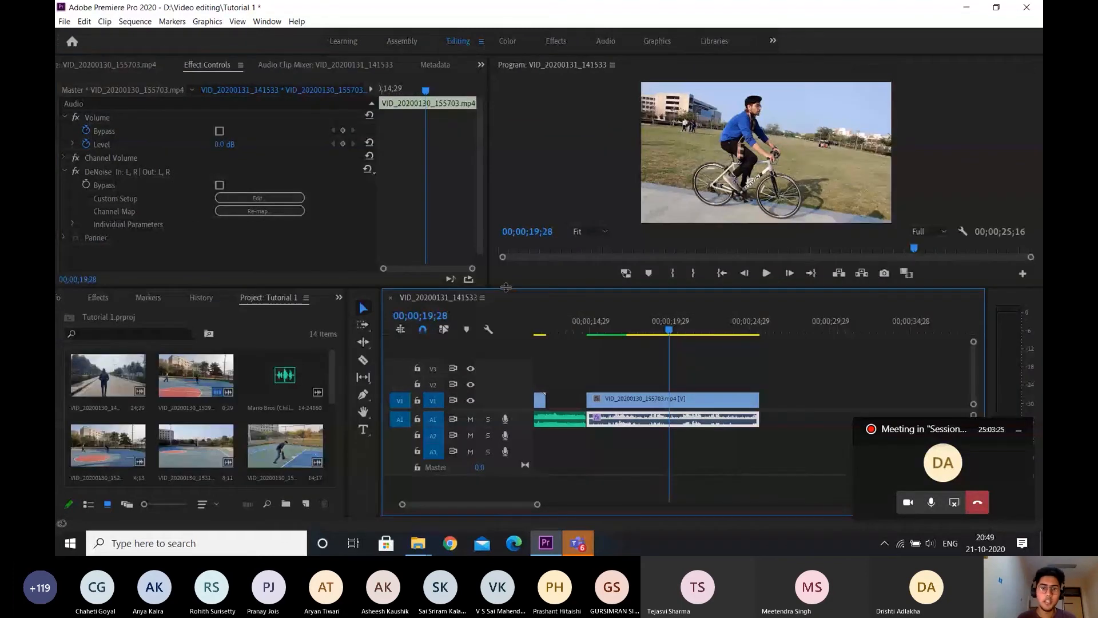
pyautogui.scroll(4, 636, 374)
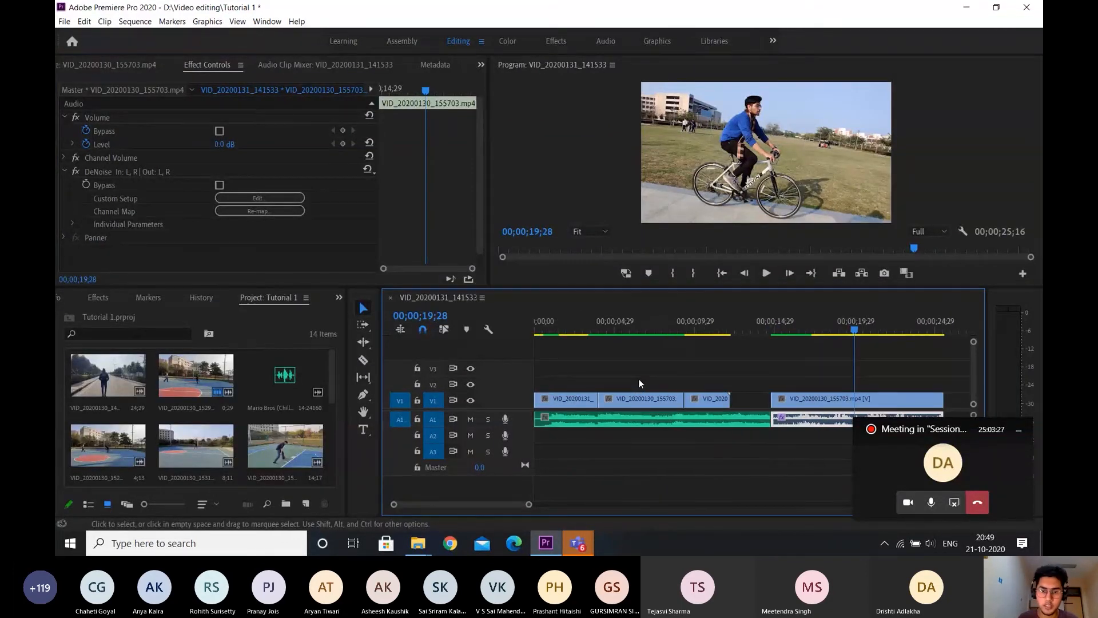
pyautogui.click(565, 329)
pyautogui.moveTo(565, 329); pyautogui.dragTo(524, 322)
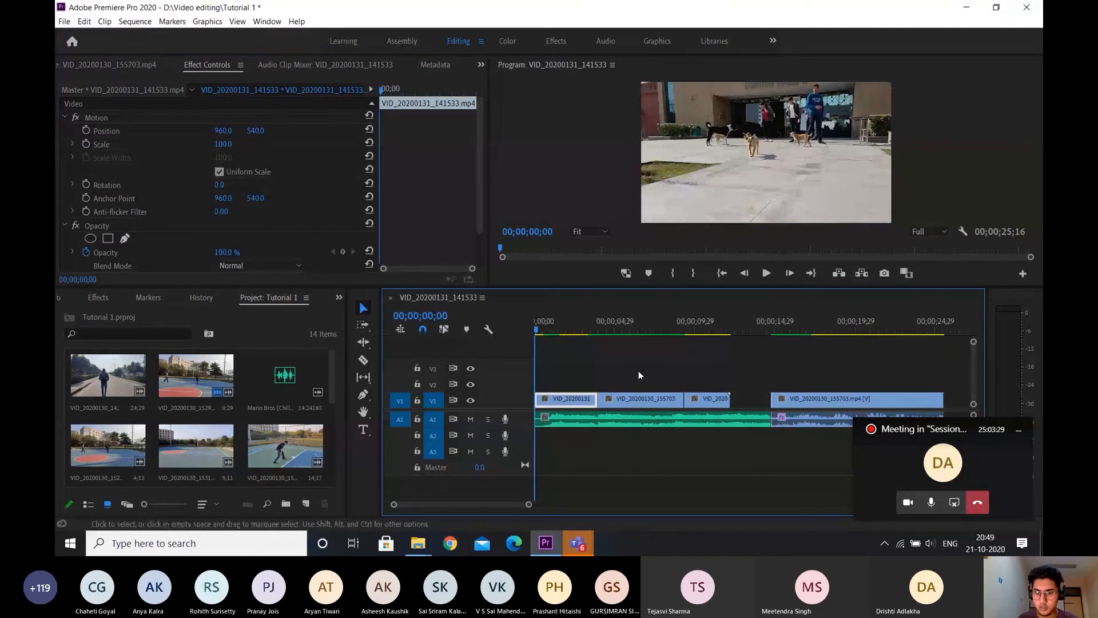
# - Close the gaps between the video clips, extending the first one to about 00;00;04;29, and park the playhead at 00;00;02;08
pyautogui.moveTo(641, 370)
pyautogui.mouseDown()
pyautogui.moveTo(692, 405)
pyautogui.moveTo(710, 401)
pyautogui.mouseUp()
pyautogui.moveTo(599, 399); pyautogui.dragTo(645, 393)
pyautogui.moveTo(715, 373); pyautogui.dragTo(808, 403)
pyautogui.moveTo(682, 403); pyautogui.dragTo(659, 404)
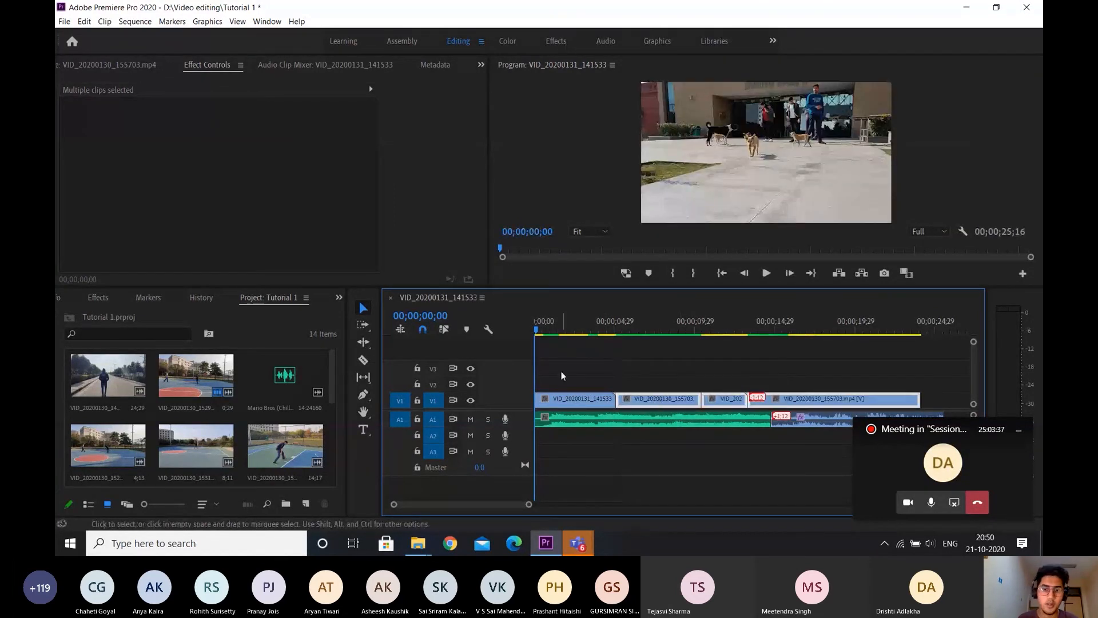
pyautogui.click(572, 321)
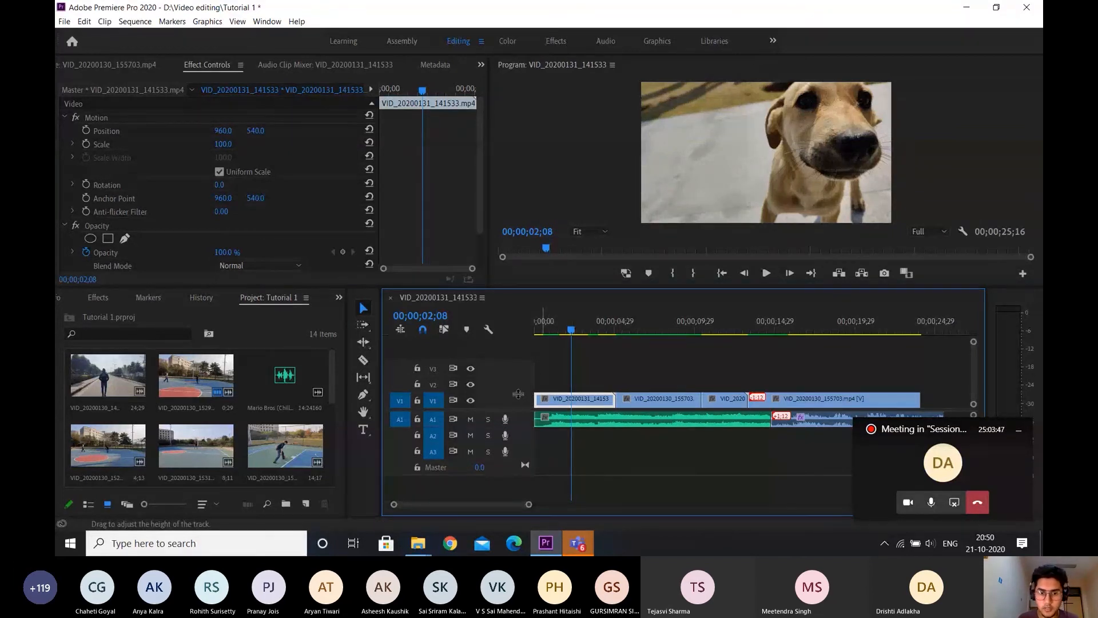
# - Increase the height of the V1 track and stretch the timeline's time scale around the first clip
pyautogui.moveTo(518, 394); pyautogui.dragTo(512, 375)
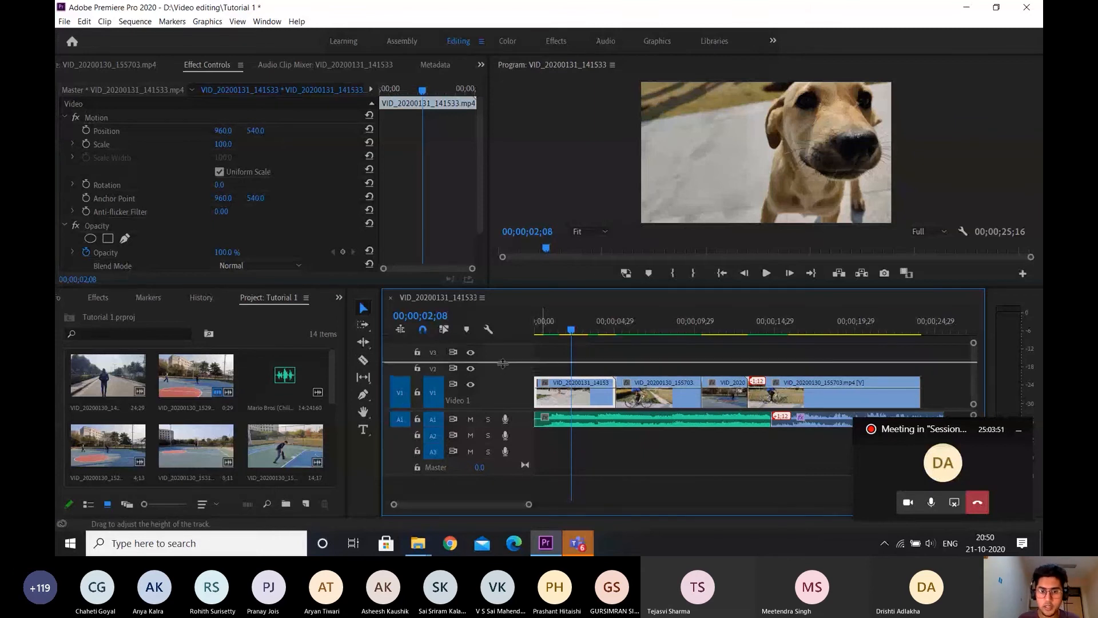
pyautogui.moveTo(503, 364); pyautogui.dragTo(503, 346)
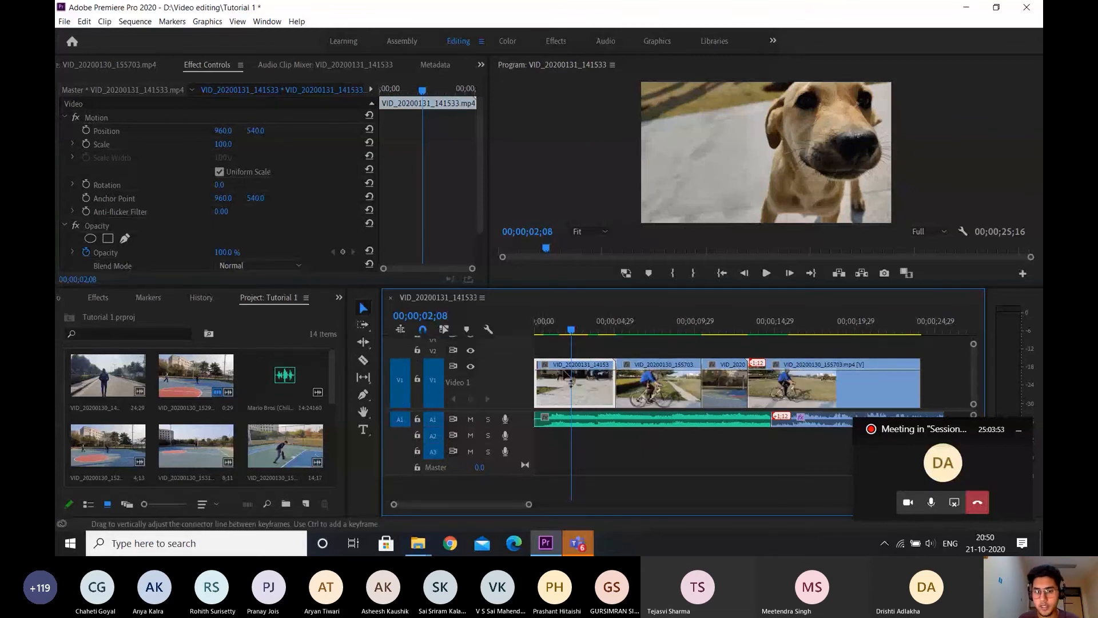
pyautogui.scroll(3, 599, 385)
pyautogui.scroll(2, 614, 393)
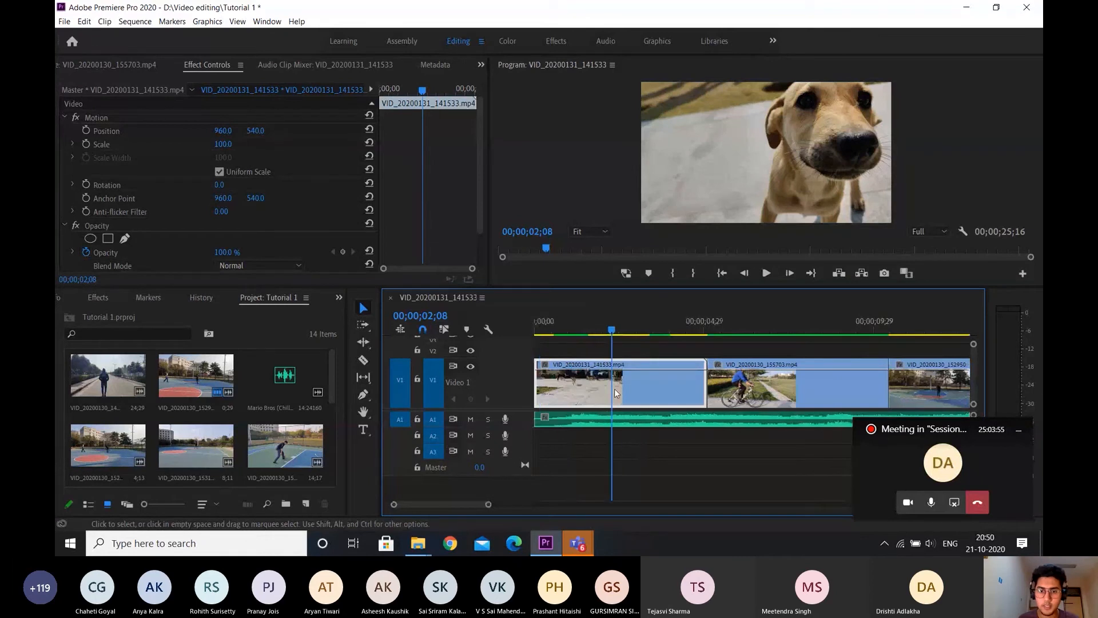
# - Place the playhead at 00;00;00;24 and make the first clip's rubber band control Time Remapping Speed
pyautogui.moveTo(572, 329); pyautogui.dragTo(546, 330)
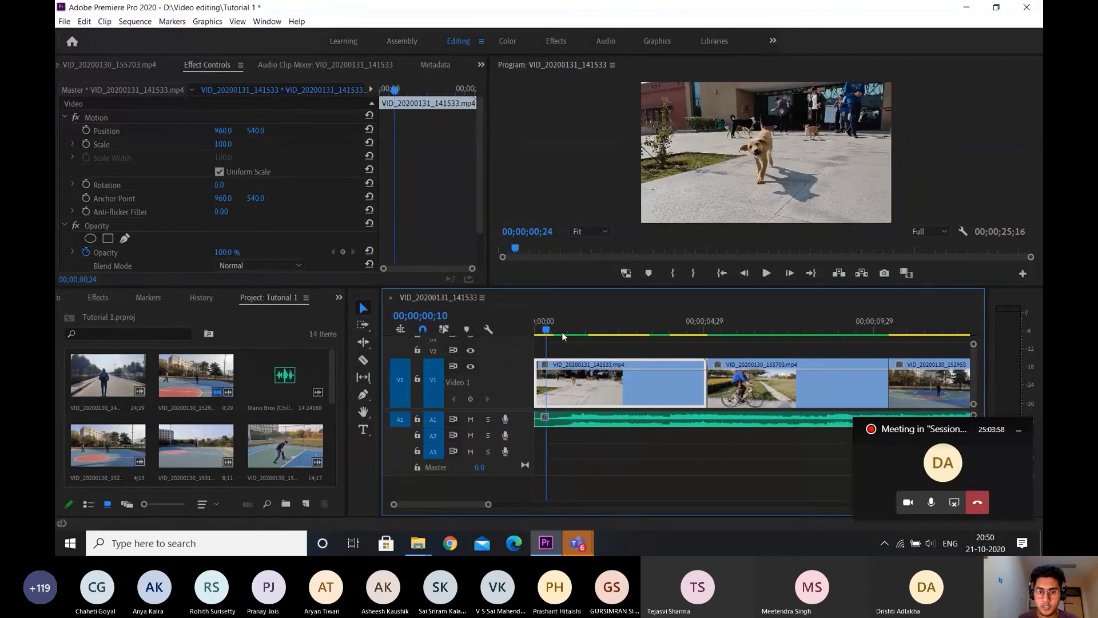
pyautogui.click(545, 364)
pyautogui.moveTo(570, 400)
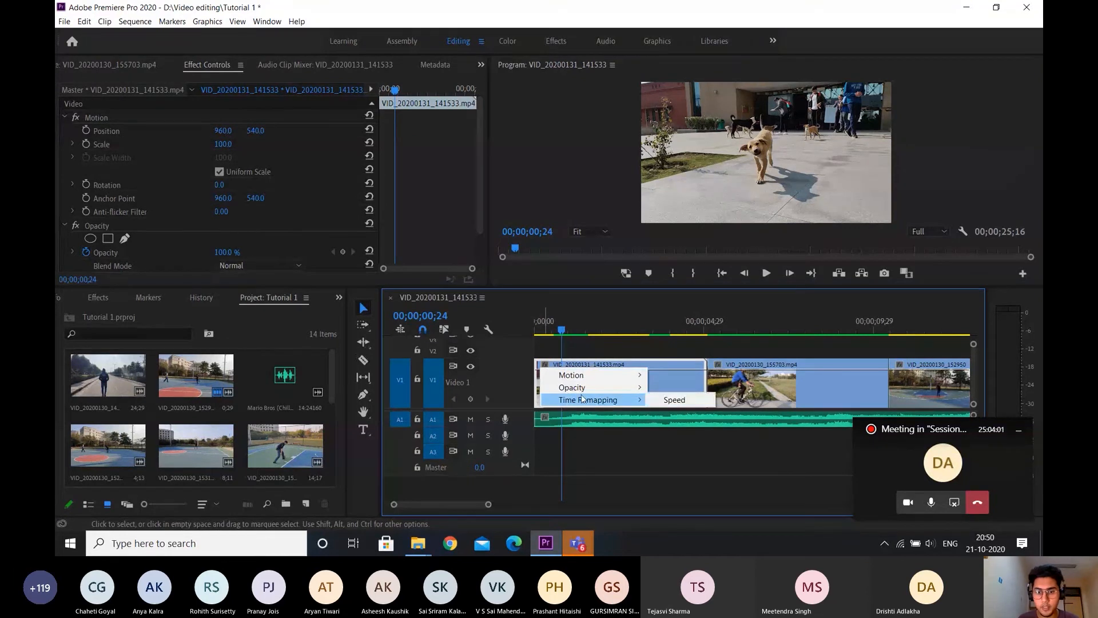
pyautogui.click(671, 400)
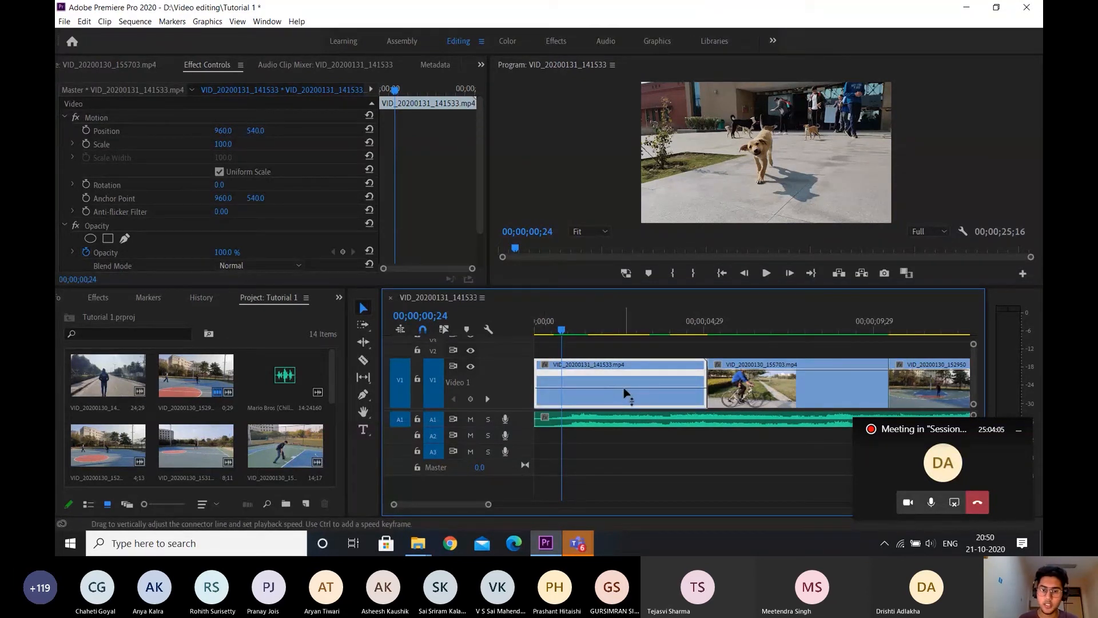
# - Speed up the whole dog clip until it lasts about 00;00;02;23 and preview the faster playback
pyautogui.moveTo(623, 386)
pyautogui.mouseDown()
pyautogui.moveTo(640, 384)
pyautogui.moveTo(627, 382)
pyautogui.mouseUp()
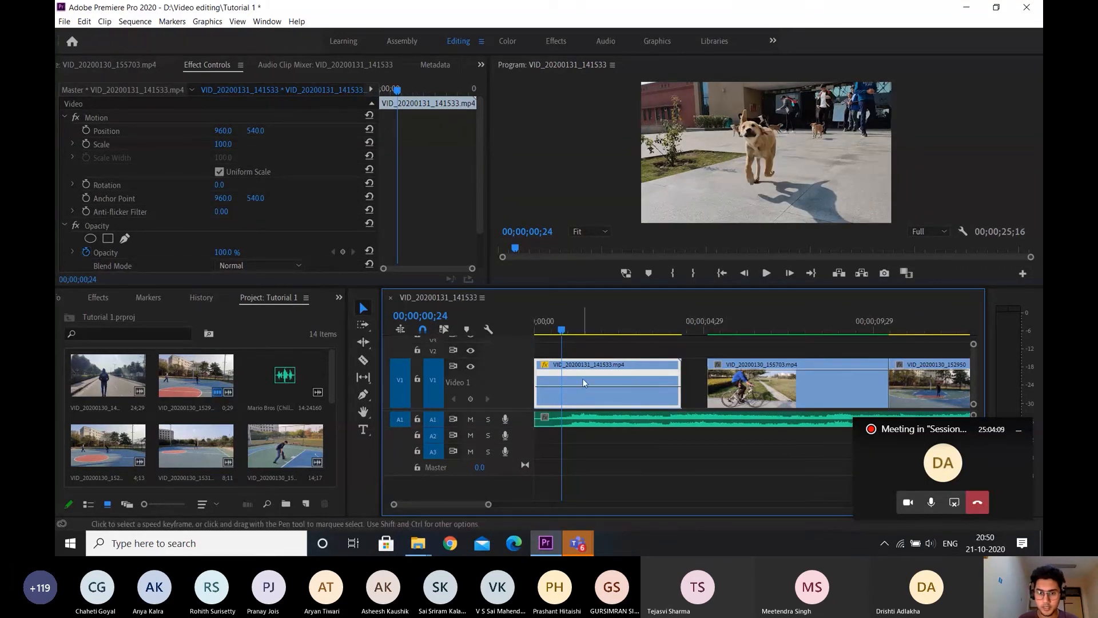
pyautogui.moveTo(586, 394); pyautogui.dragTo(586, 378)
pyautogui.press('space')
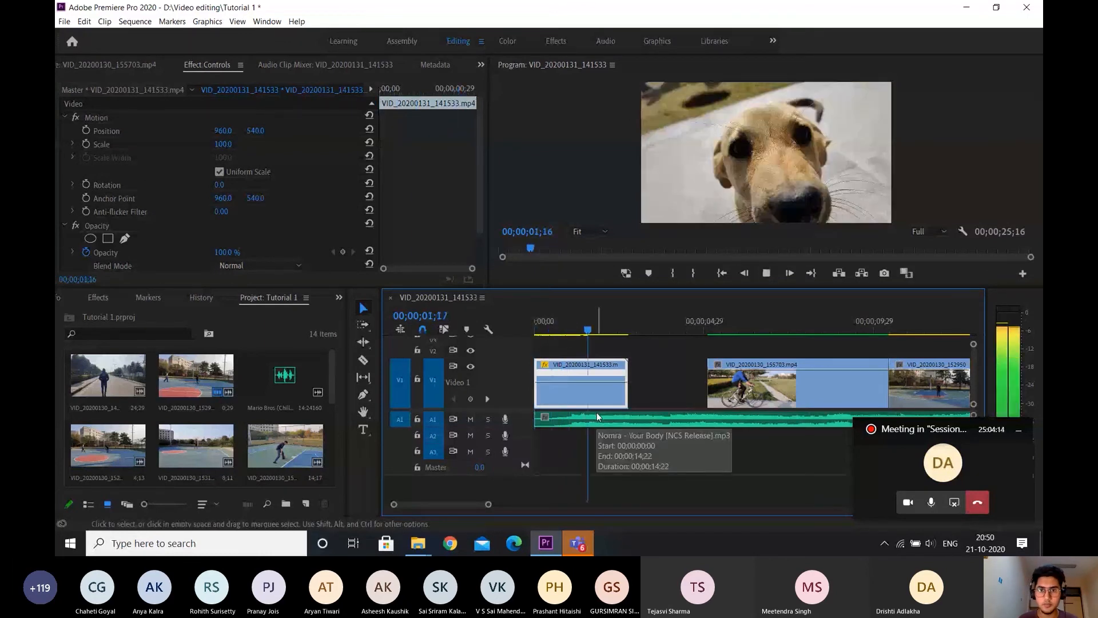
pyautogui.press('space')
pyautogui.moveTo(614, 17)
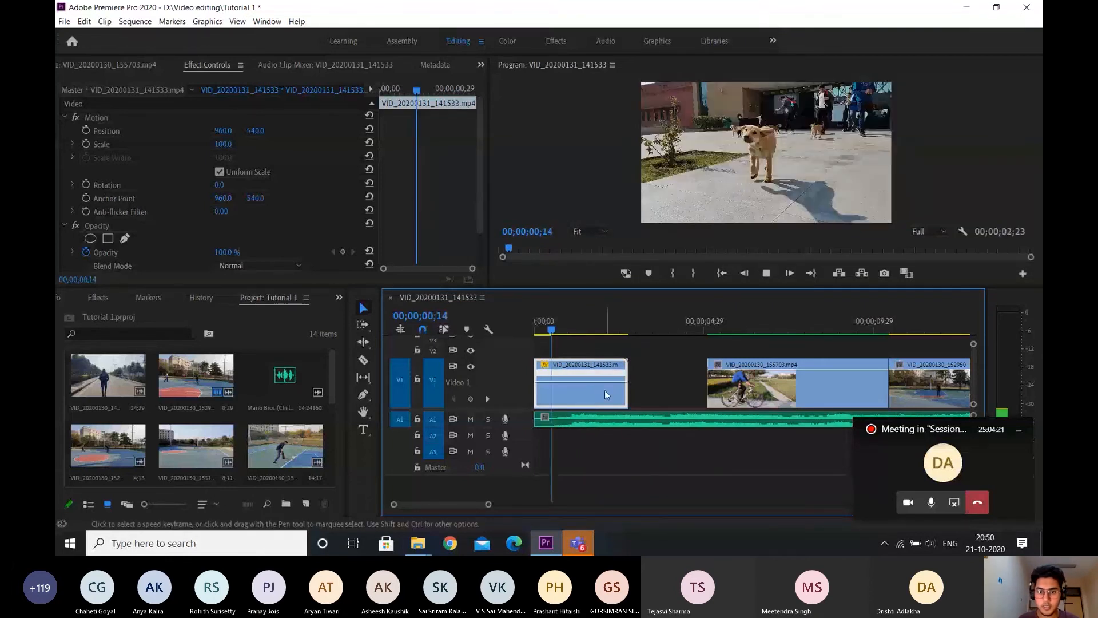
pyautogui.press('space')
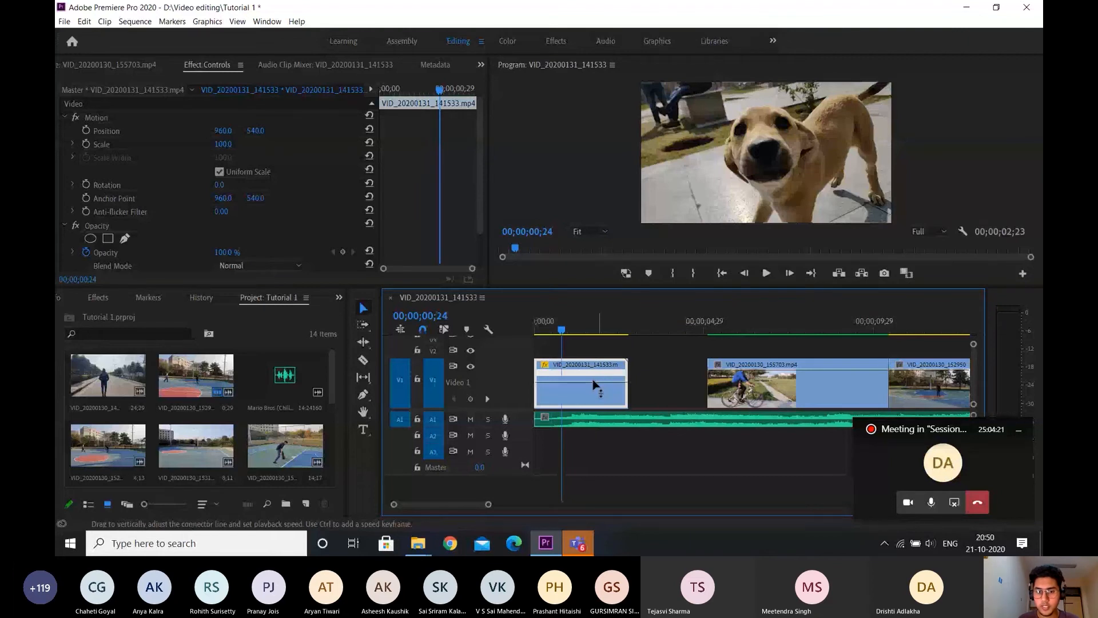
# - Lower the first clip's speed until it reaches the cycling clip, and shift all following video clips later to leave room
pyautogui.moveTo(595, 385); pyautogui.dragTo(596, 388)
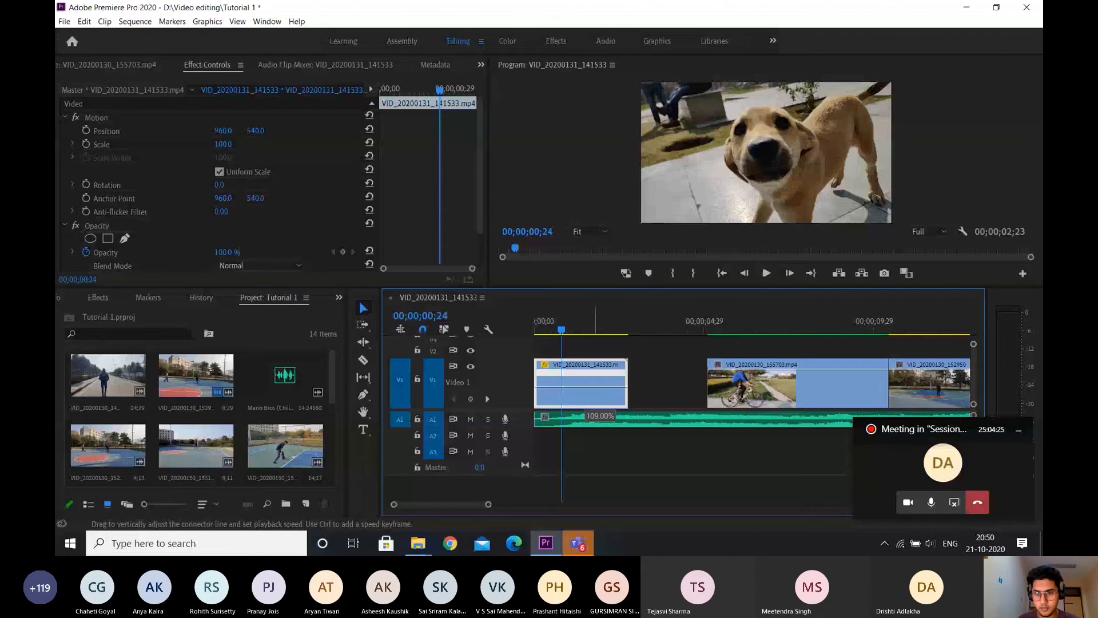
pyautogui.moveTo(595, 388); pyautogui.dragTo(596, 389)
pyautogui.press('a')
pyautogui.click(791, 388)
pyautogui.press('v')
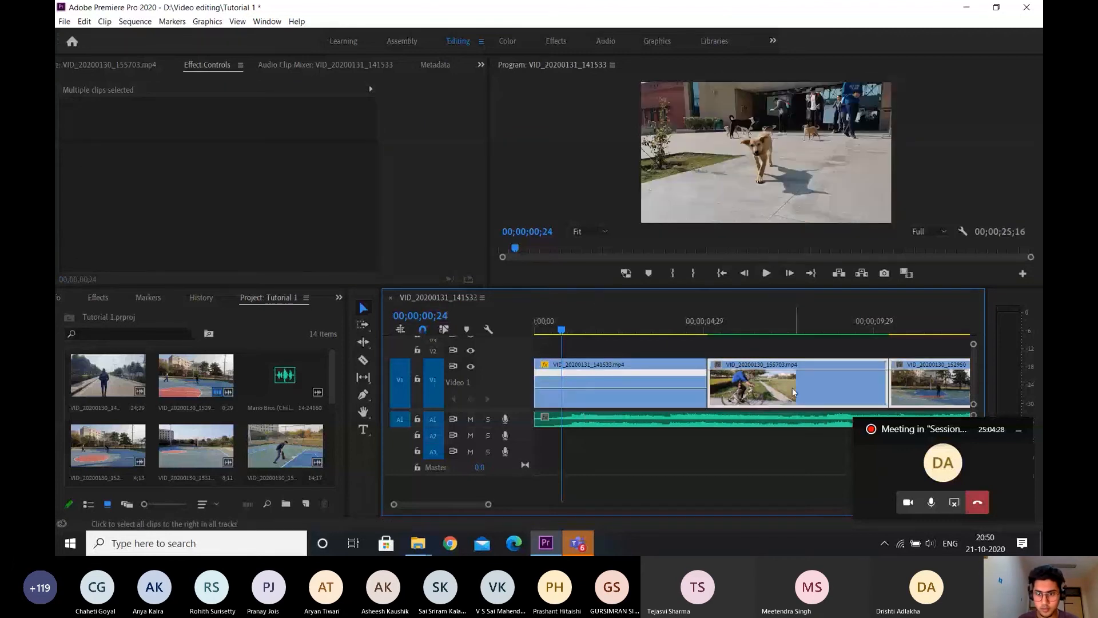
pyautogui.moveTo(792, 388); pyautogui.dragTo(910, 389)
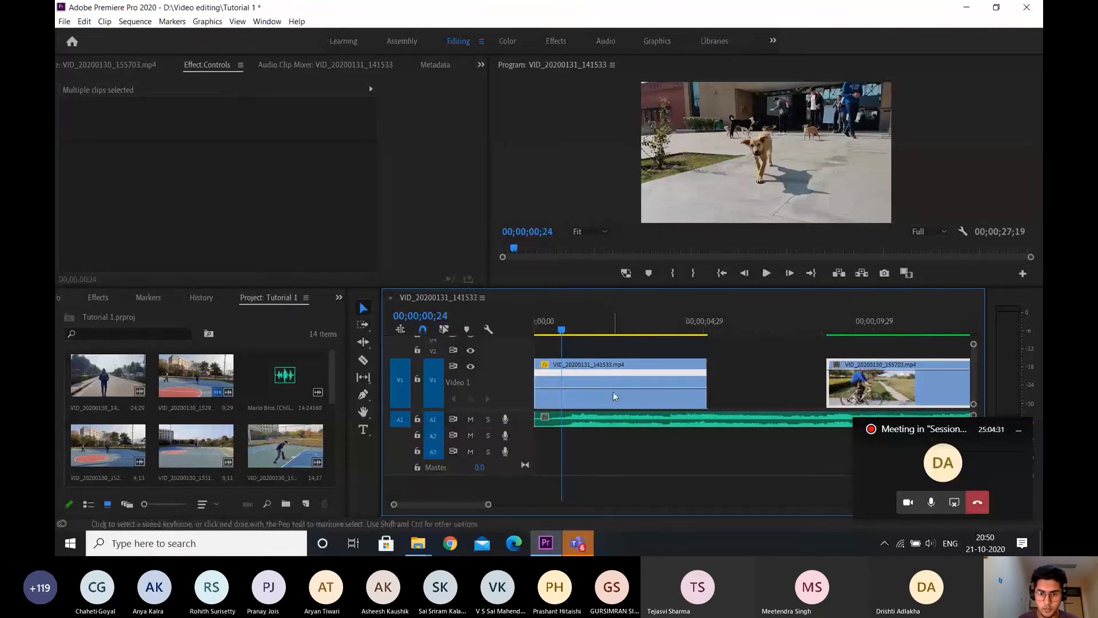
# - Preview the first clip at a slower speed, and readjust its speed until it lasts 00;00;04;21
pyautogui.click(615, 393)
pyautogui.moveTo(616, 393); pyautogui.dragTo(627, 396)
pyautogui.press('space')
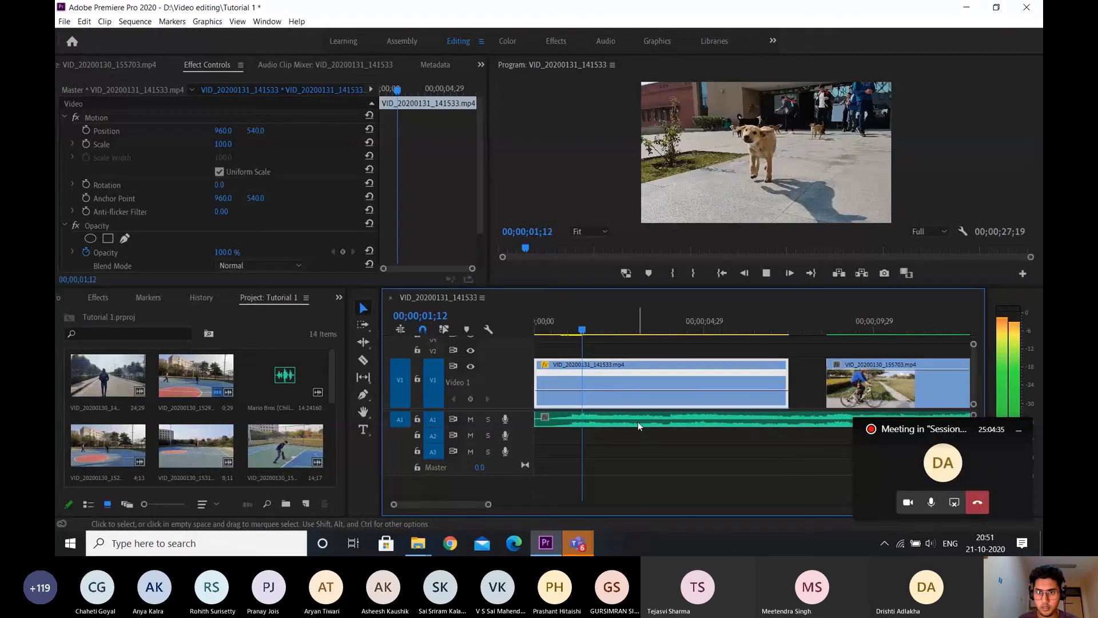
pyautogui.press('space')
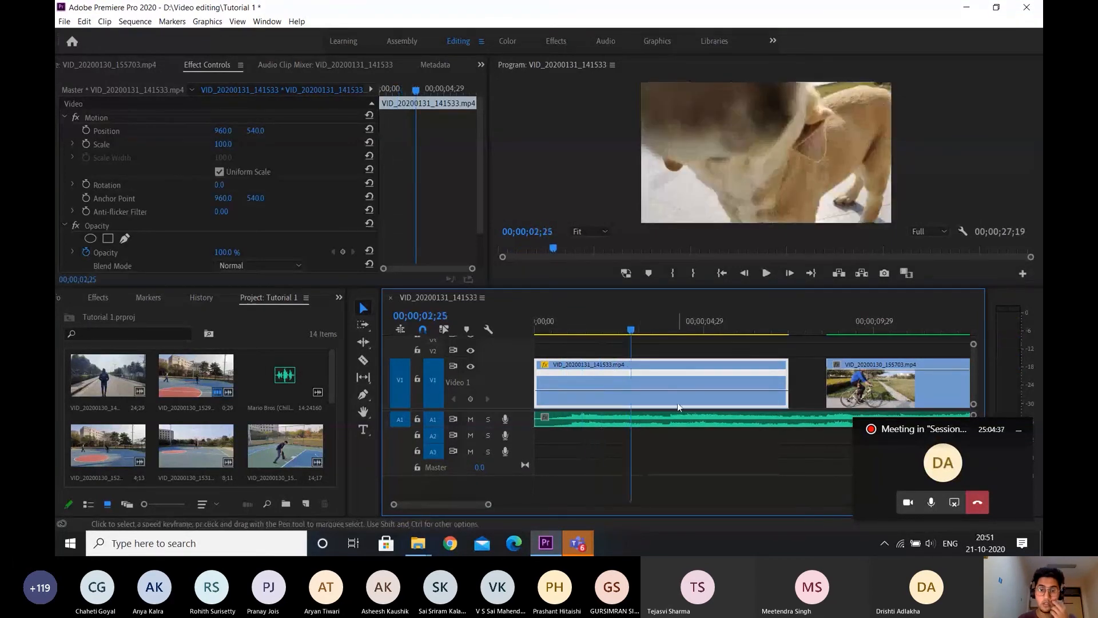
pyautogui.moveTo(640, 391); pyautogui.dragTo(645, 369)
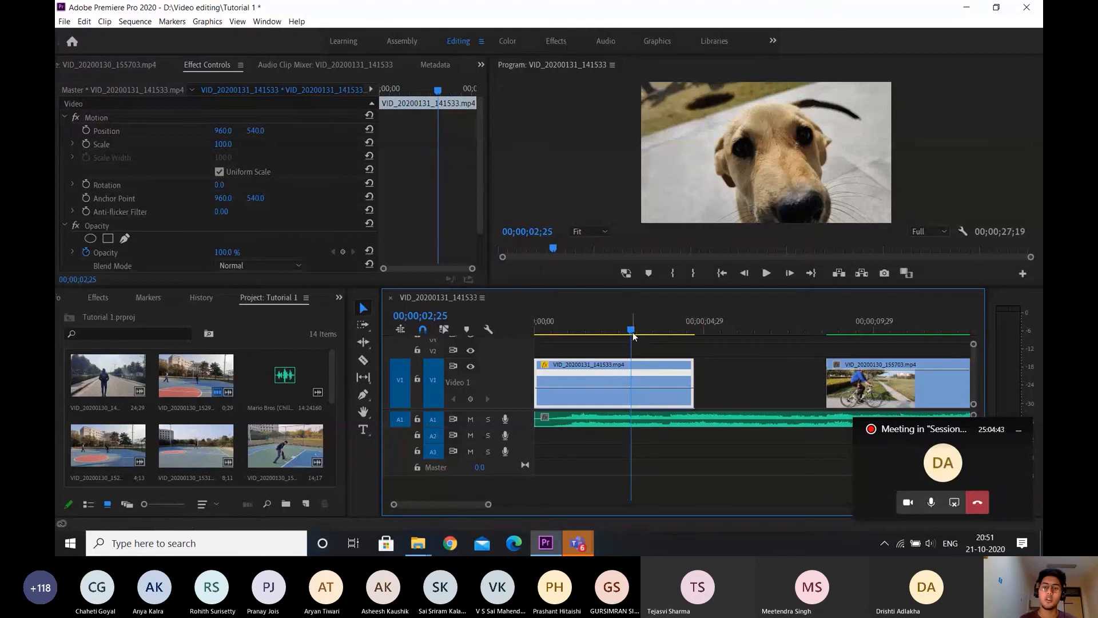
# - Add speed keyframes to the first clip at 00;00;00;18 and 00;00;02;08 with the Pen tool
pyautogui.moveTo(631, 330); pyautogui.dragTo(555, 304)
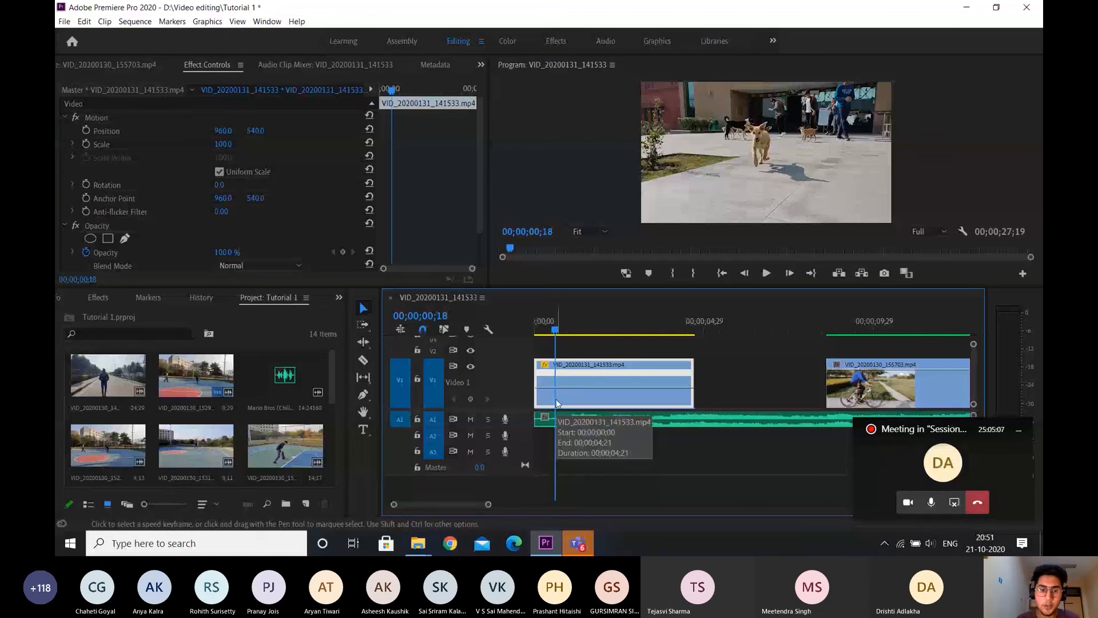
pyautogui.press('p')
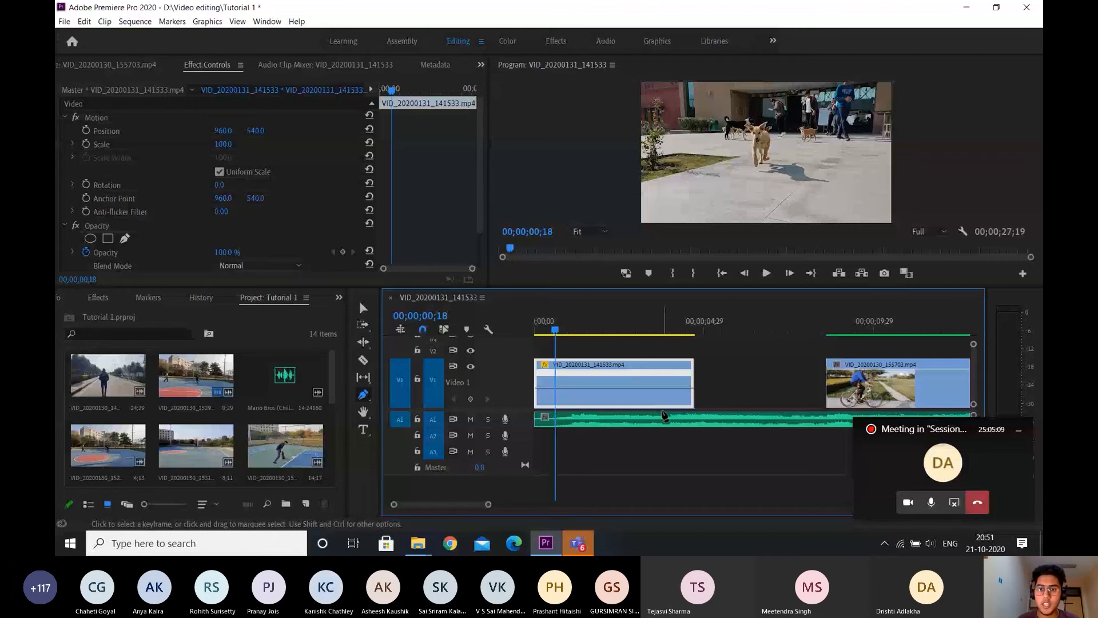
pyautogui.click(589, 332)
pyautogui.moveTo(590, 332); pyautogui.dragTo(612, 338)
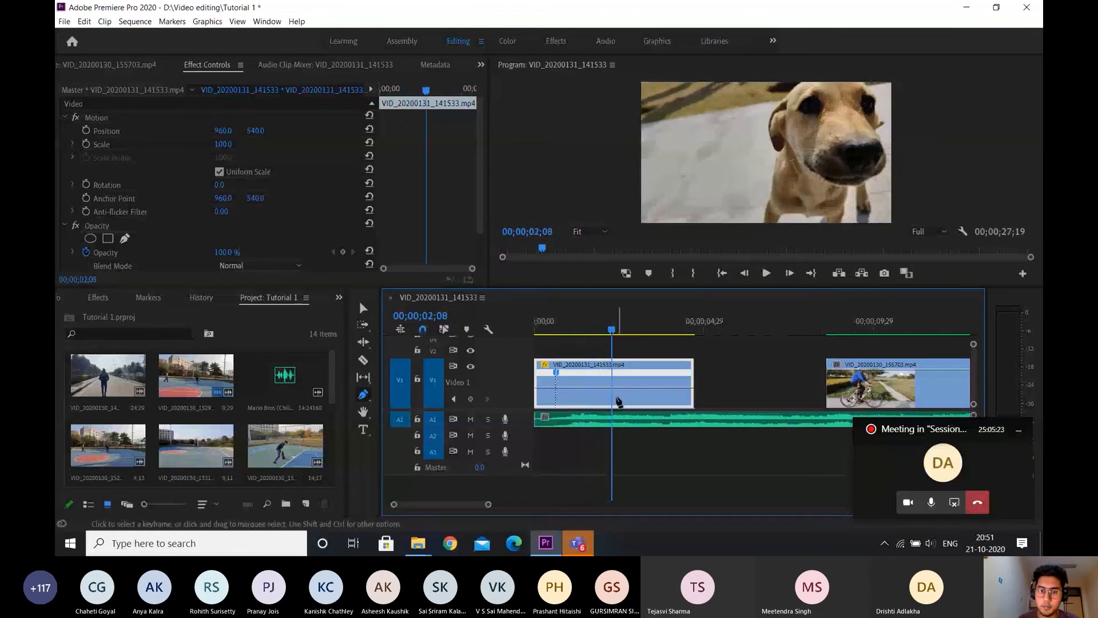
pyautogui.click(614, 394)
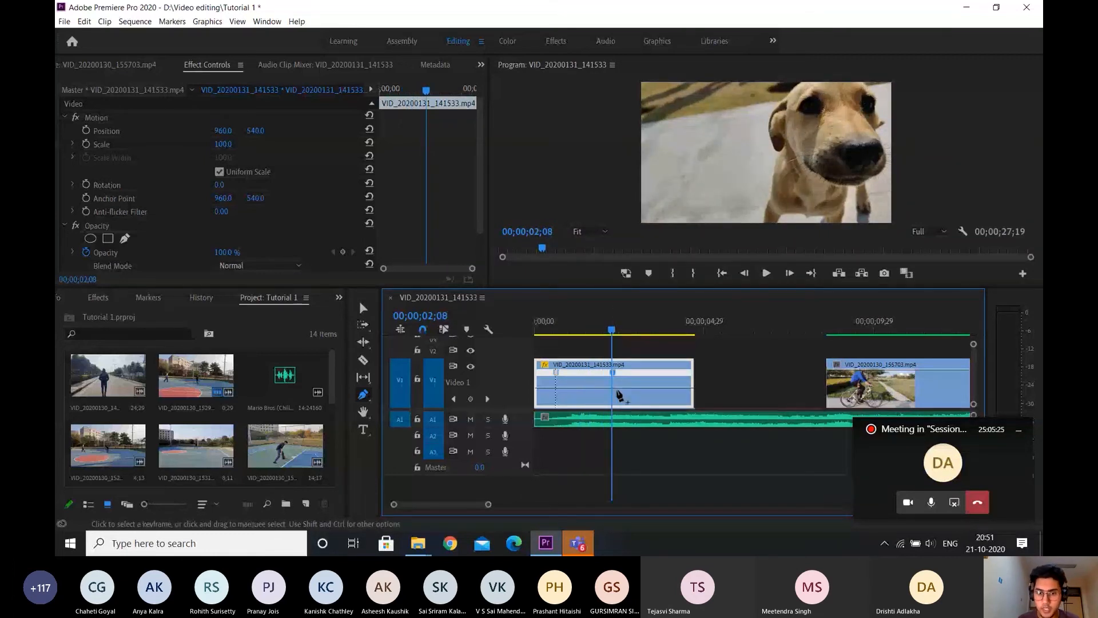
pyautogui.press('space')
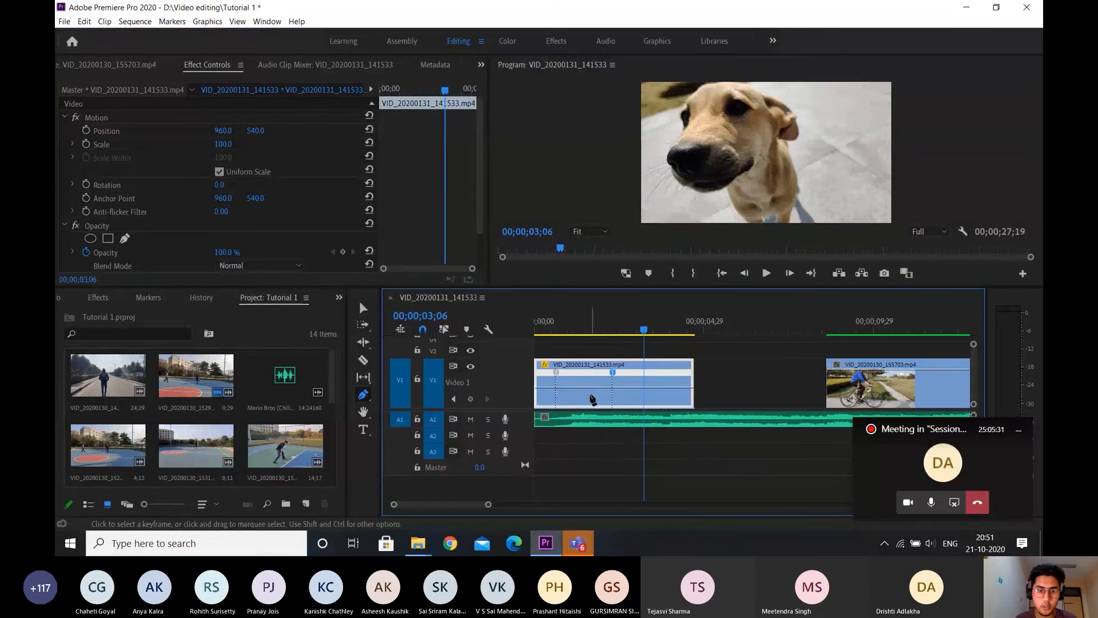
# - Slow down the section between the first clip's two speed keyframes and preview it from the sequence start
pyautogui.press('v')
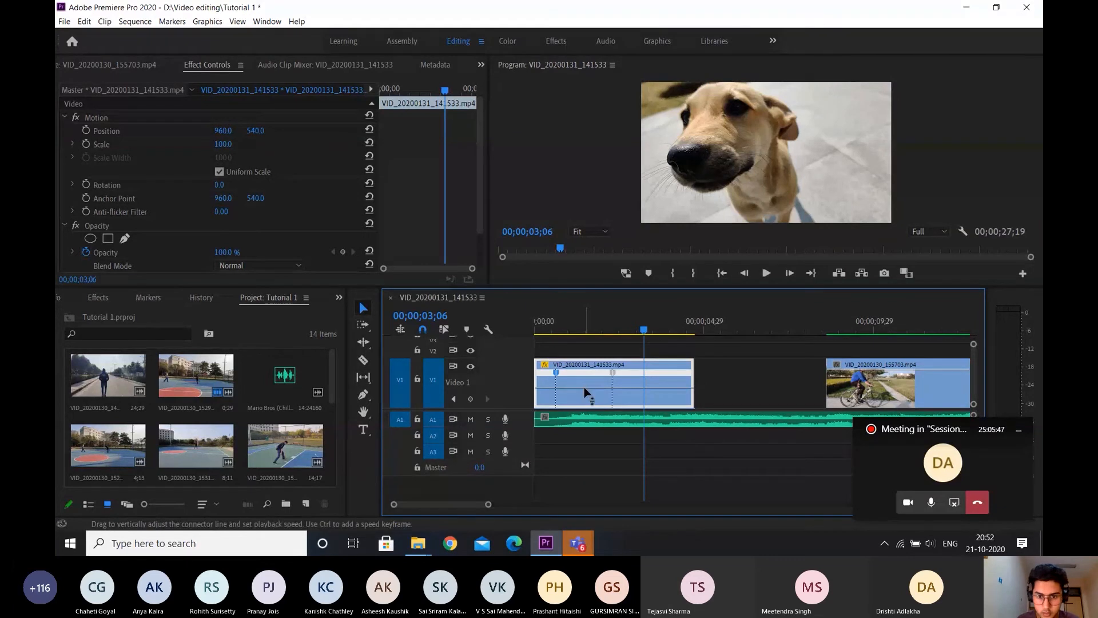
pyautogui.moveTo(586, 393); pyautogui.dragTo(590, 420)
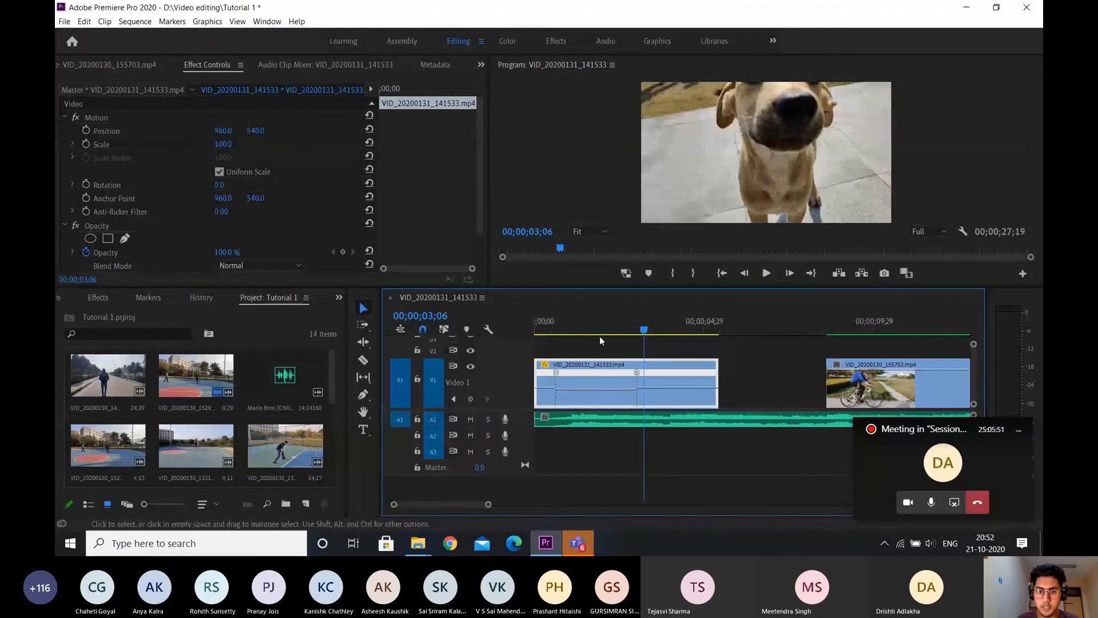
pyautogui.moveTo(588, 329); pyautogui.dragTo(528, 326)
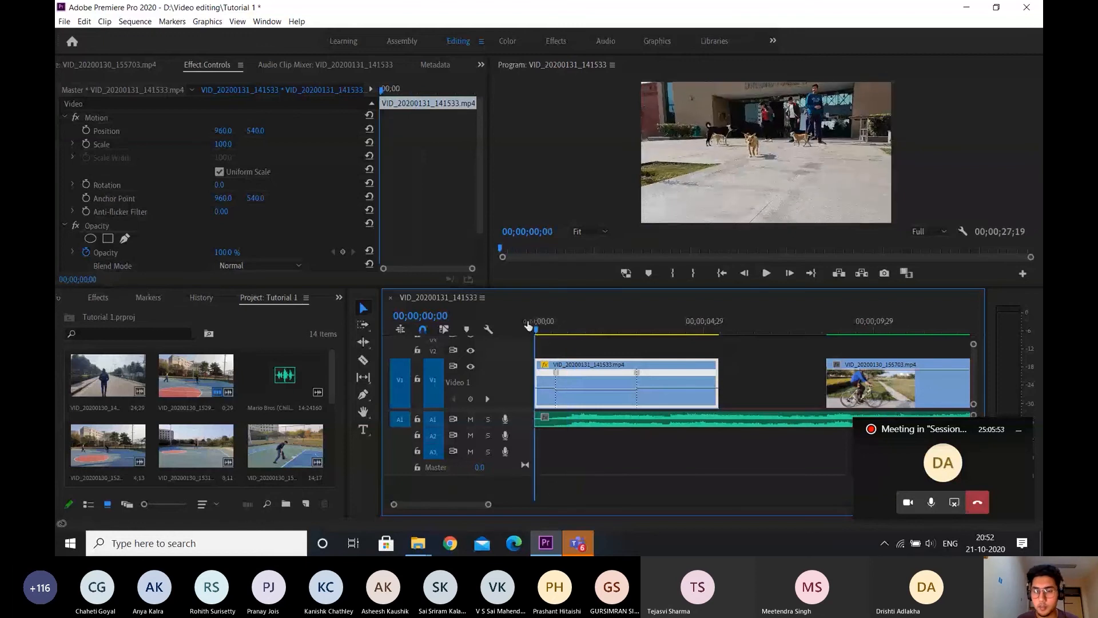
pyautogui.press('space')
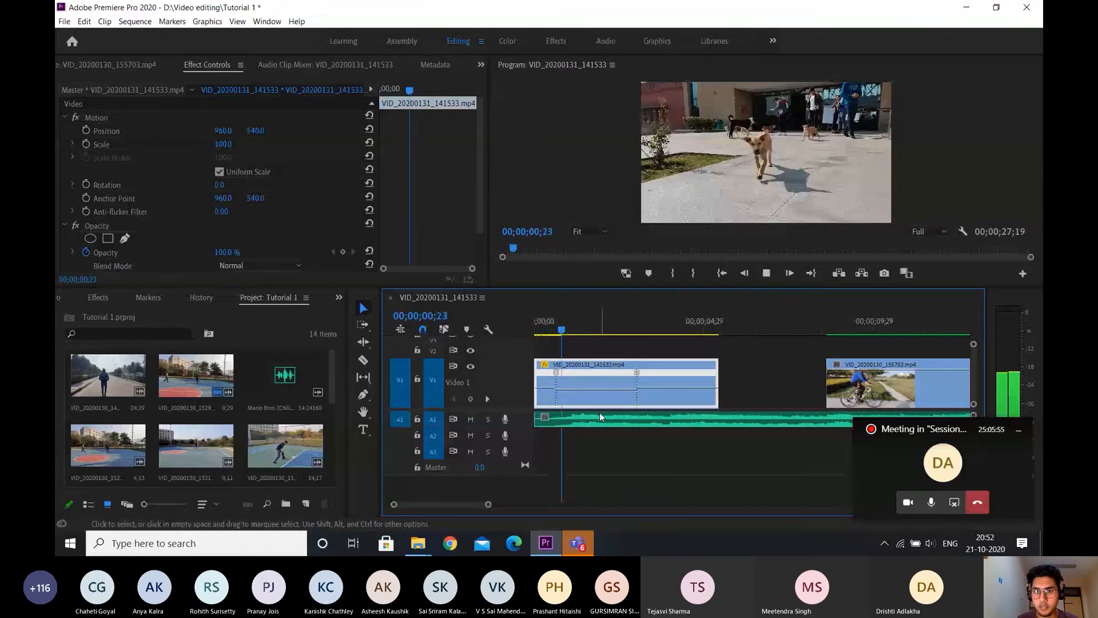
pyautogui.press('space')
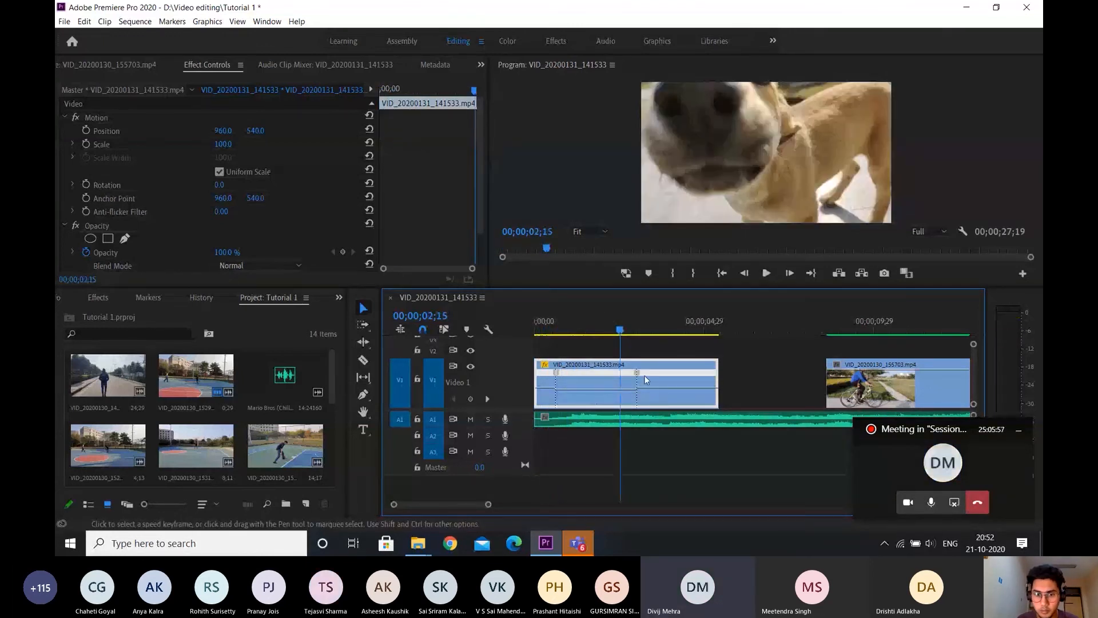
# - Slightly speed up the section before the first keyframe and set the section after the second keyframe to 106% speed
pyautogui.moveTo(548, 395); pyautogui.dragTo(546, 393)
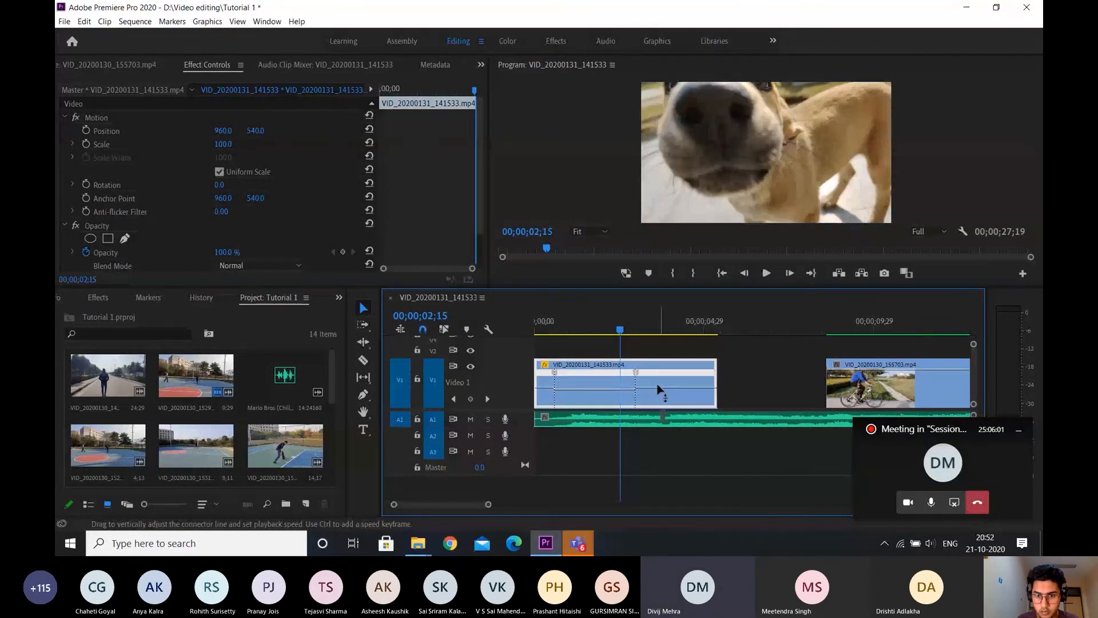
pyautogui.moveTo(661, 389); pyautogui.dragTo(660, 384)
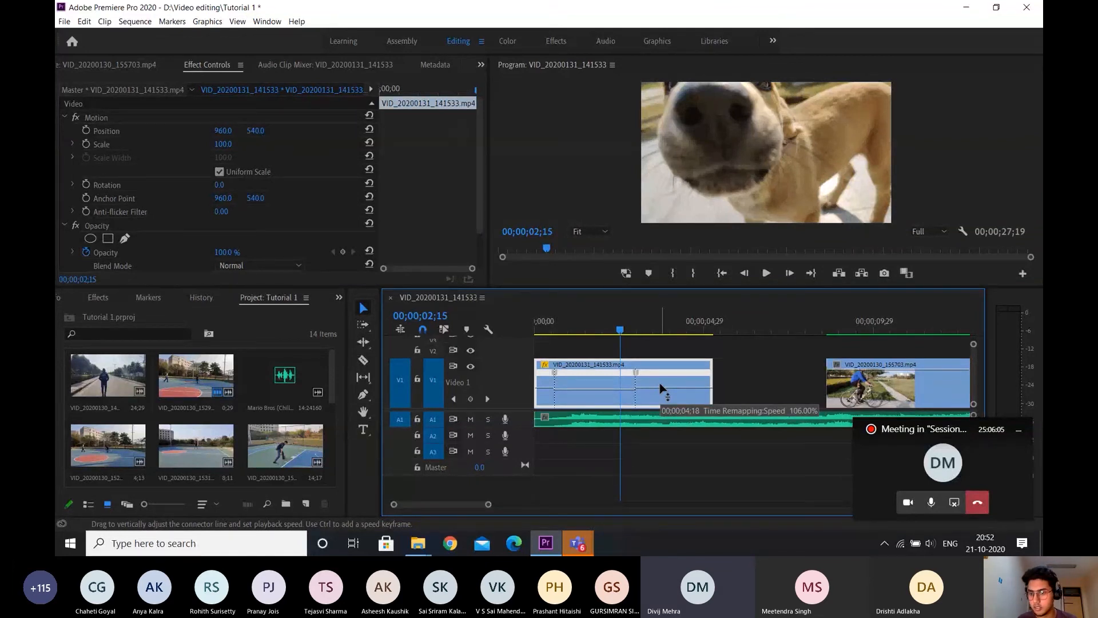
pyautogui.moveTo(661, 383); pyautogui.dragTo(660, 383)
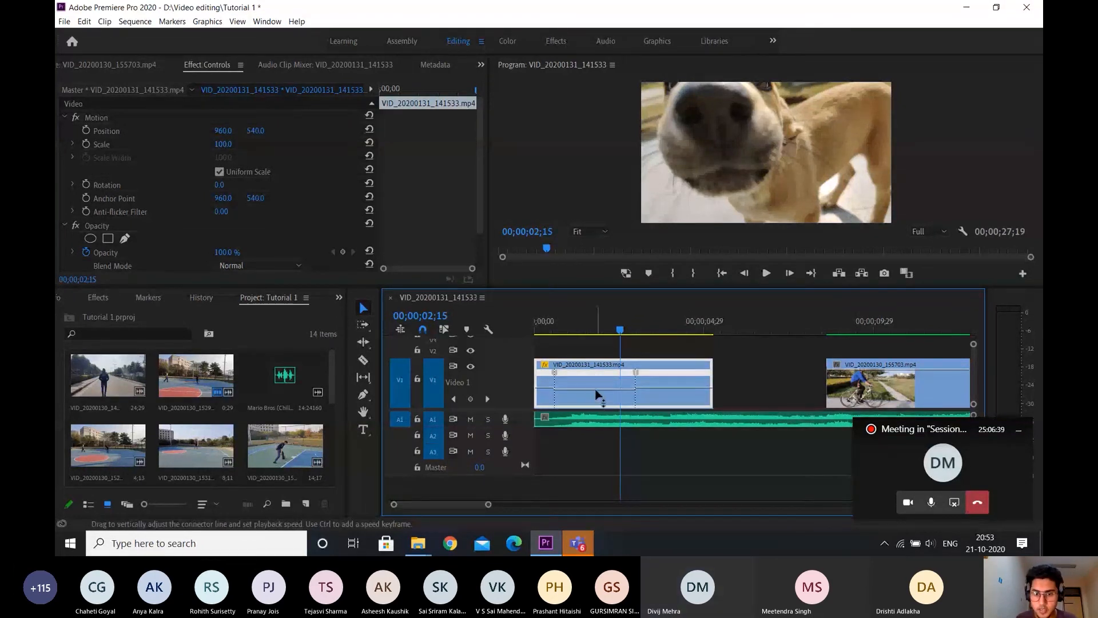
# - Reduce the speed between the two keyframes further and play the dog clip from the beginning
pyautogui.moveTo(597, 394); pyautogui.dragTo(606, 401)
pyautogui.press('Home')
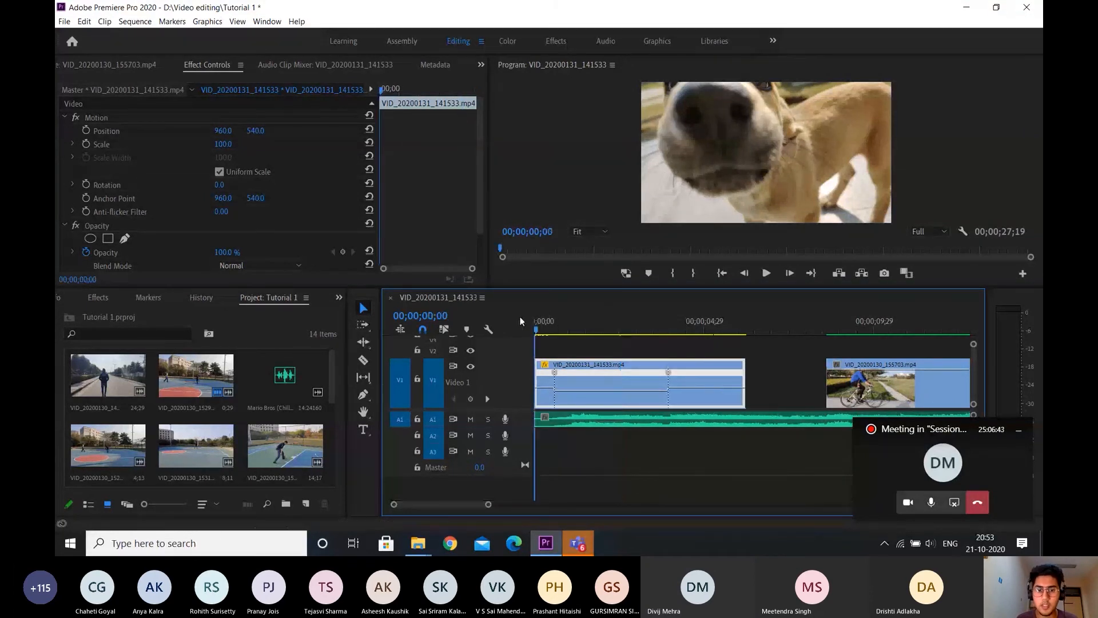
pyautogui.press('space')
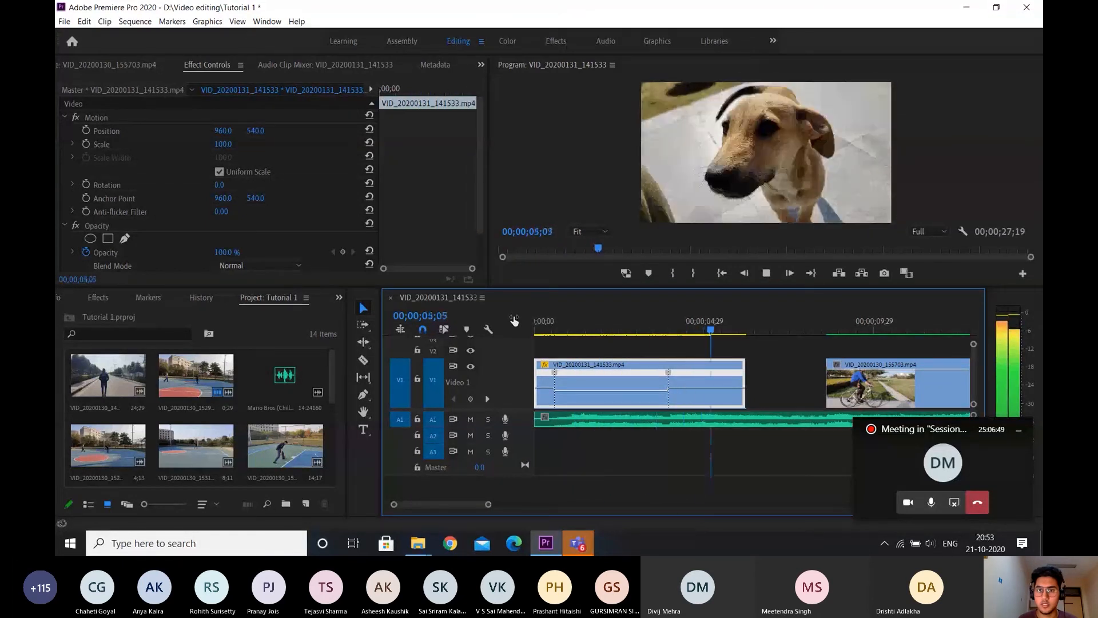
pyautogui.press('space')
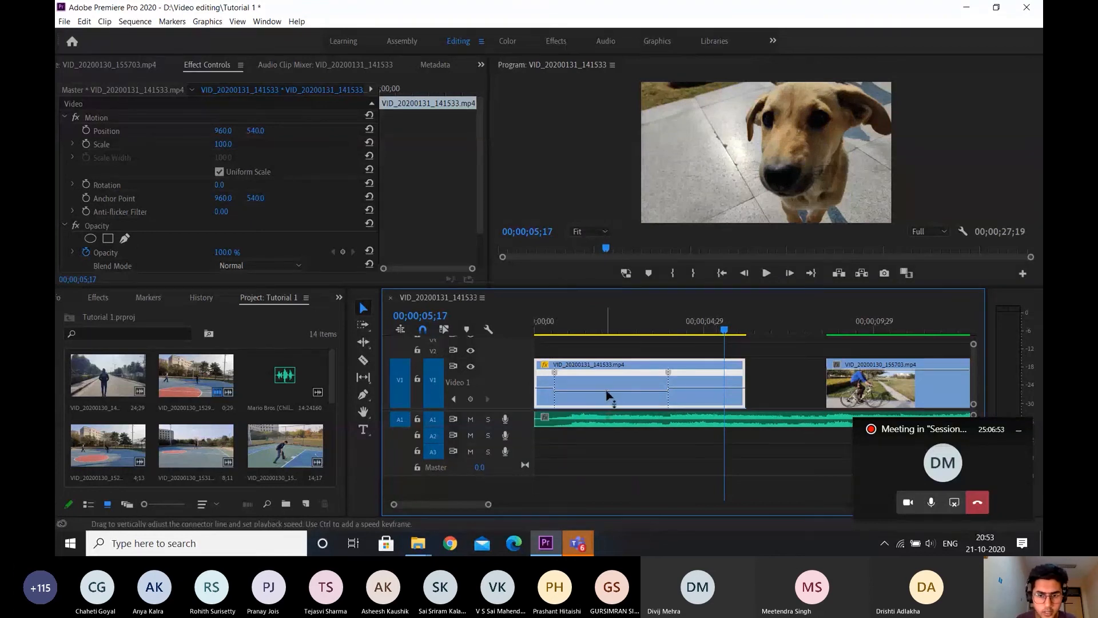
# - Slow the middle keyframed section once more, lengthening the clip to about seven seconds, and play back the slow motion
pyautogui.moveTo(607, 395); pyautogui.dragTo(607, 400)
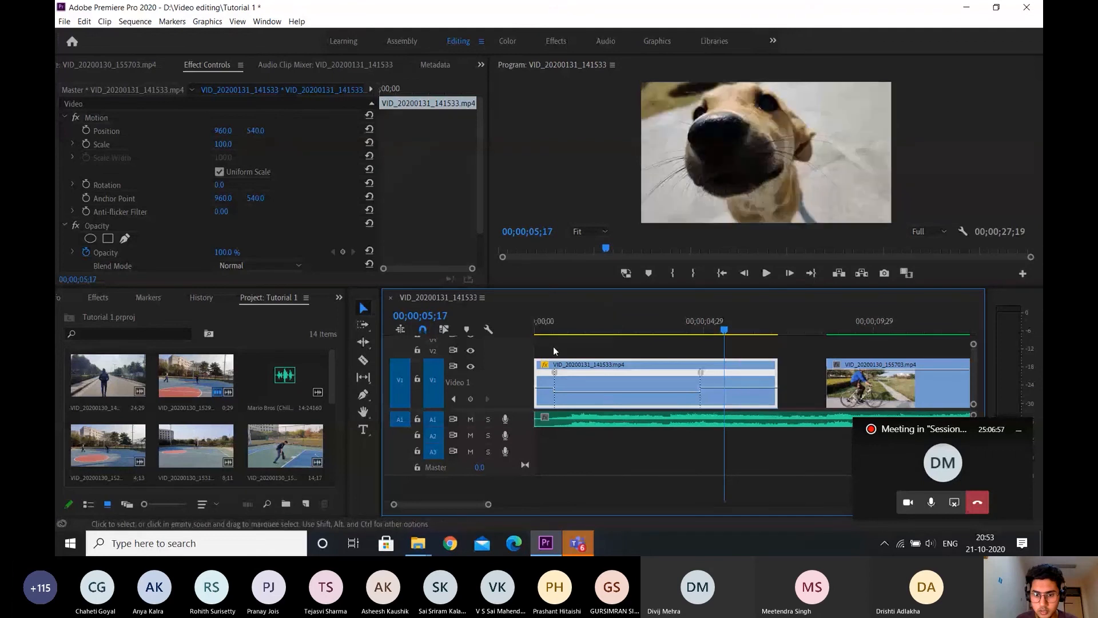
pyautogui.moveTo(542, 330); pyautogui.dragTo(527, 328)
pyautogui.press('space')
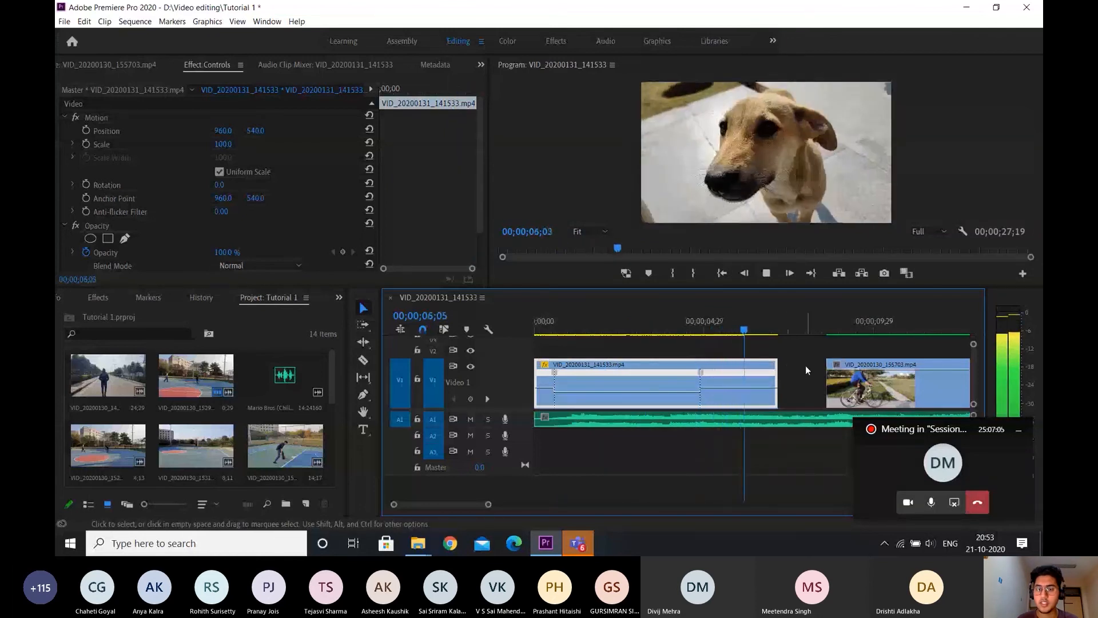
pyautogui.press('space')
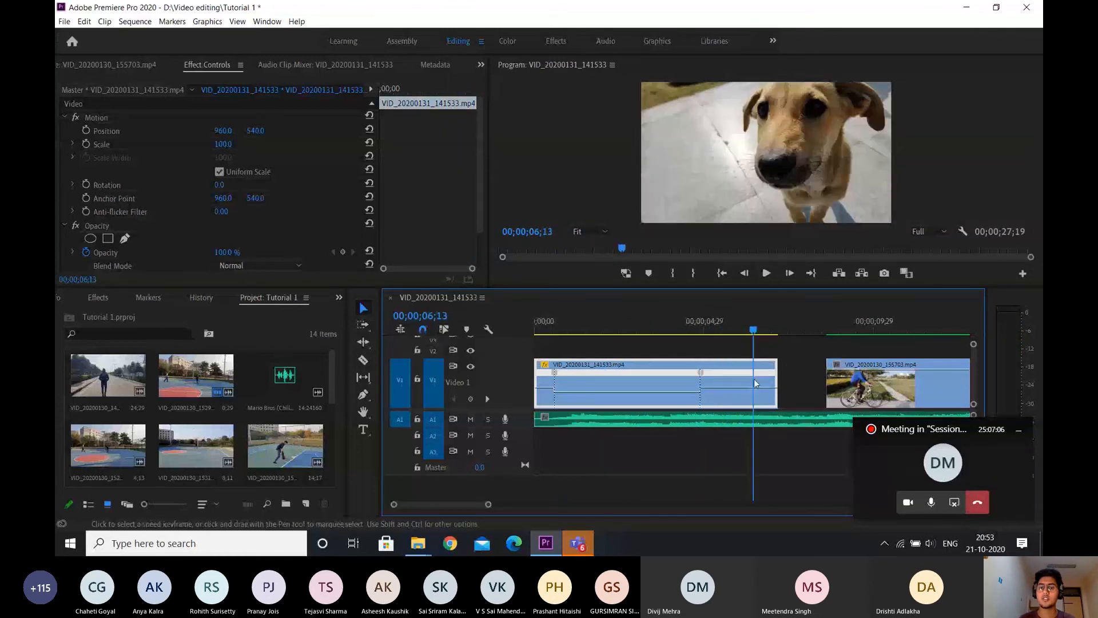
# - Slightly speed up the section after the dog clip's second speed keyframe and scrub across that keyframe
pyautogui.click(684, 325)
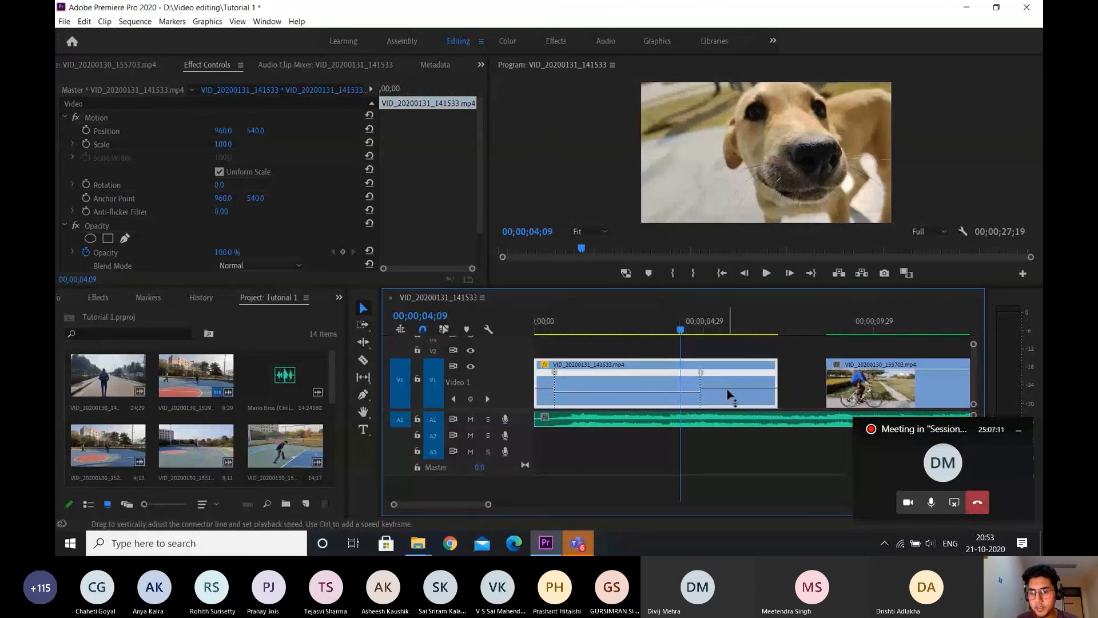
pyautogui.moveTo(727, 389); pyautogui.dragTo(719, 387)
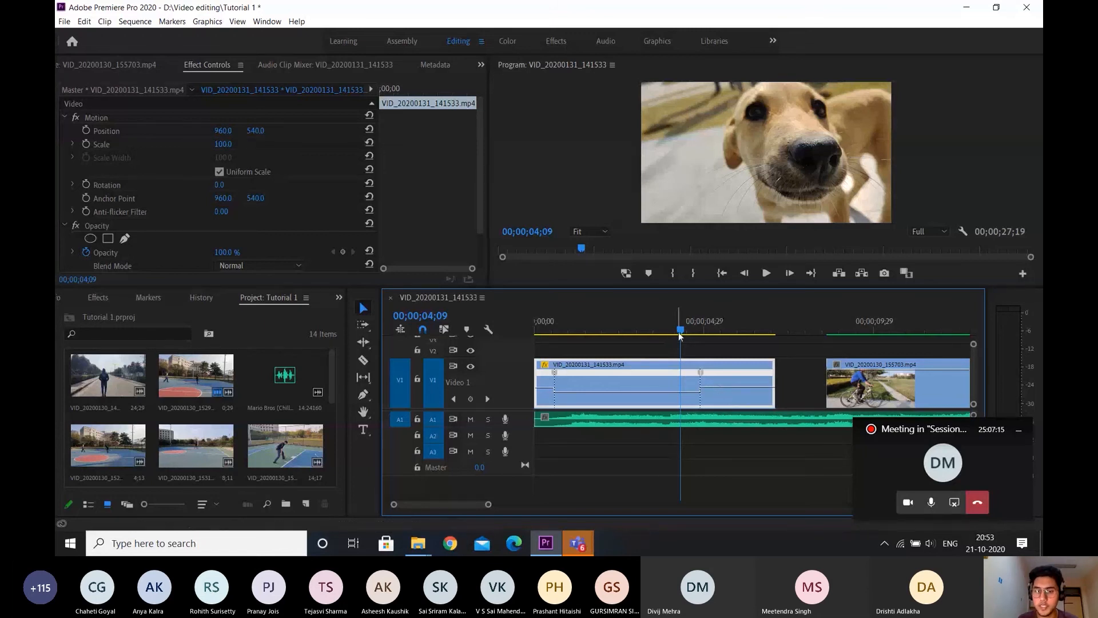
pyautogui.moveTo(680, 331); pyautogui.dragTo(698, 336)
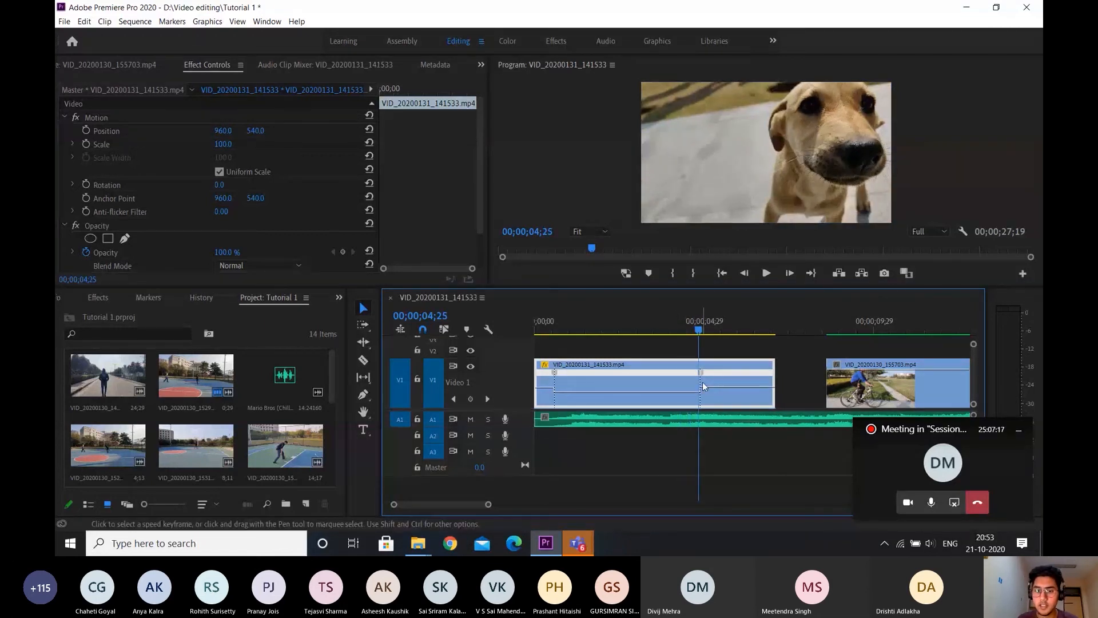
pyautogui.scroll(8, 703, 404)
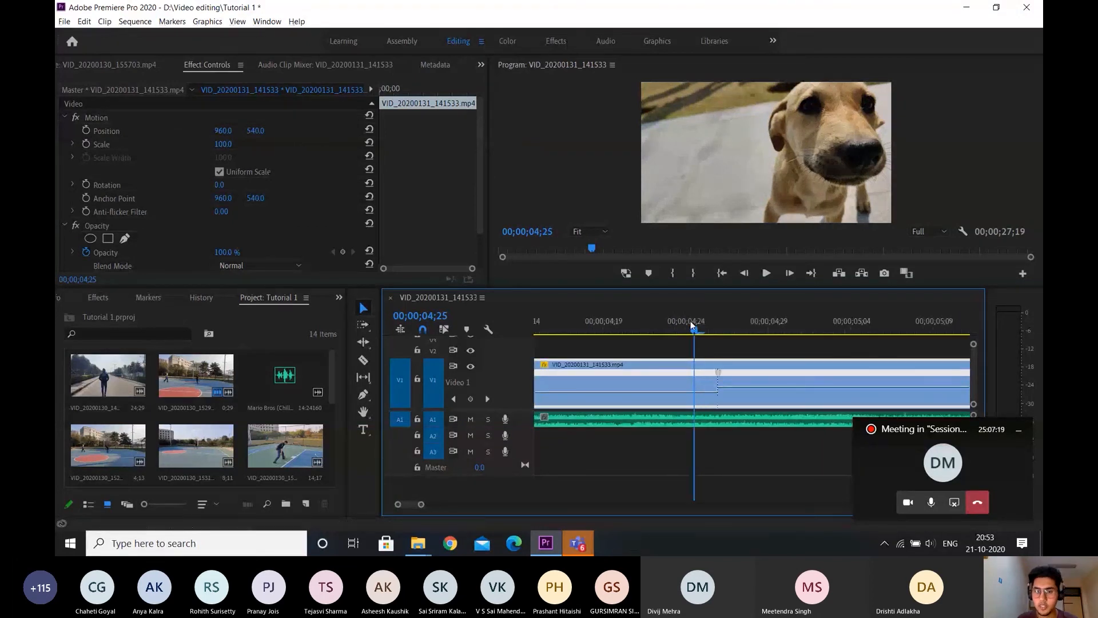
pyautogui.moveTo(702, 331); pyautogui.dragTo(756, 338)
pyautogui.scroll(-3, 756, 338)
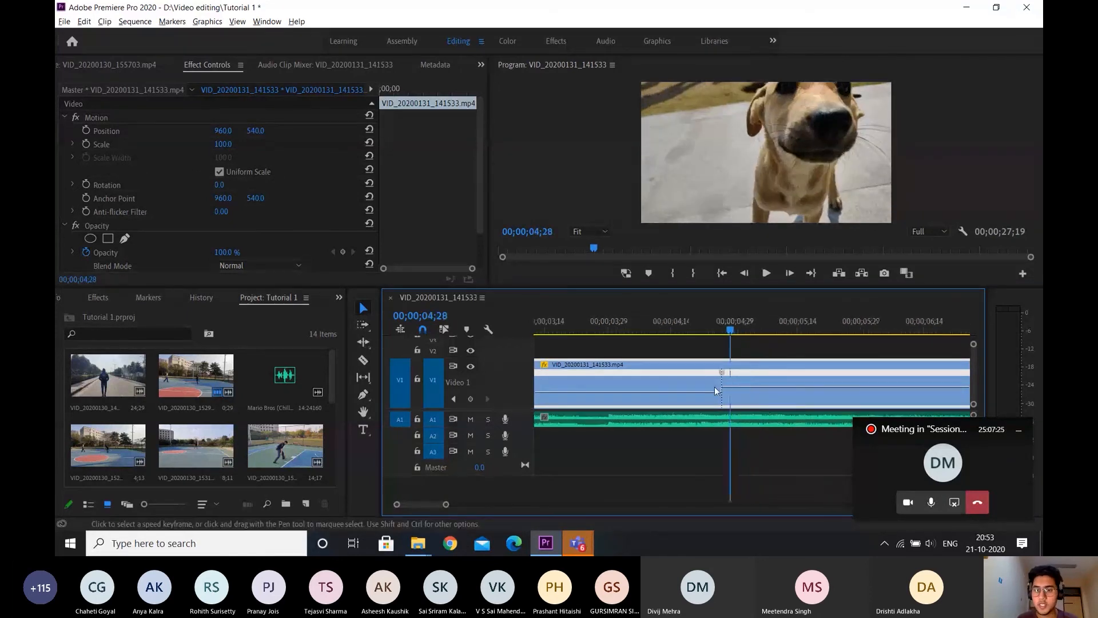
pyautogui.scroll(-2, 715, 386)
# - Play the abrupt speed change at the second keyframe twice, from about 00;00;03;07 and from 00;00;03;20
pyautogui.click(595, 325)
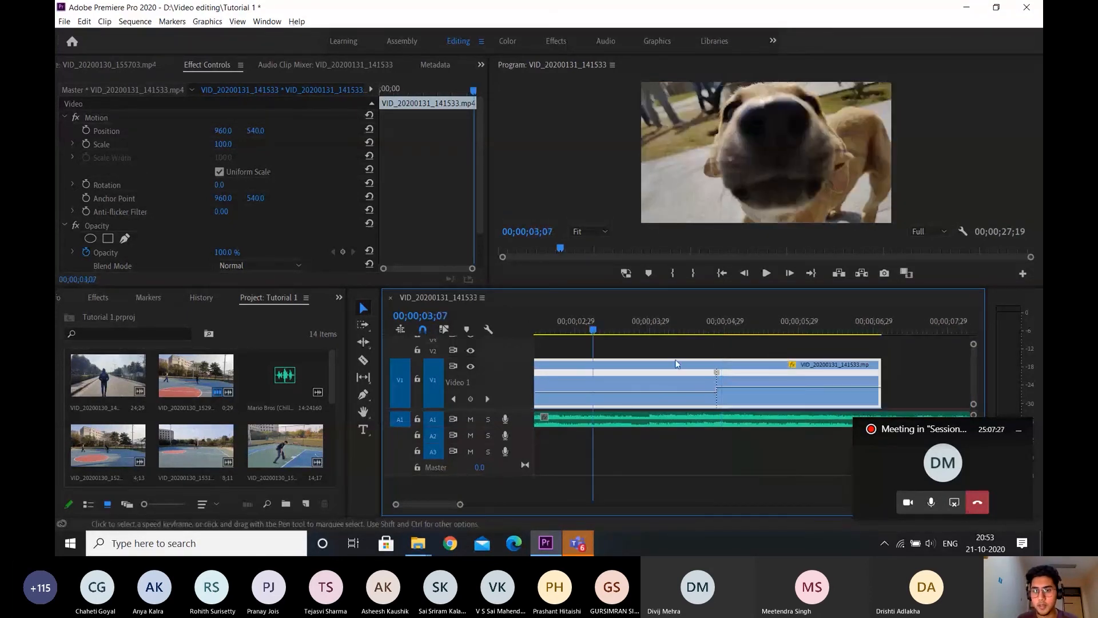
pyautogui.scroll(-2, 718, 399)
pyautogui.press('space')
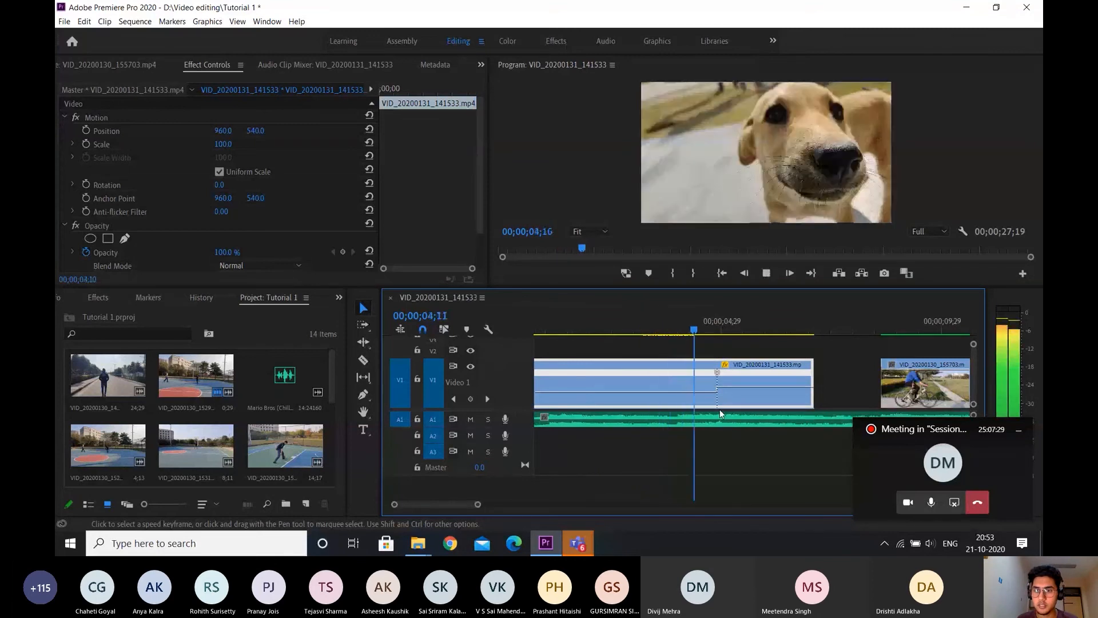
pyautogui.press('space')
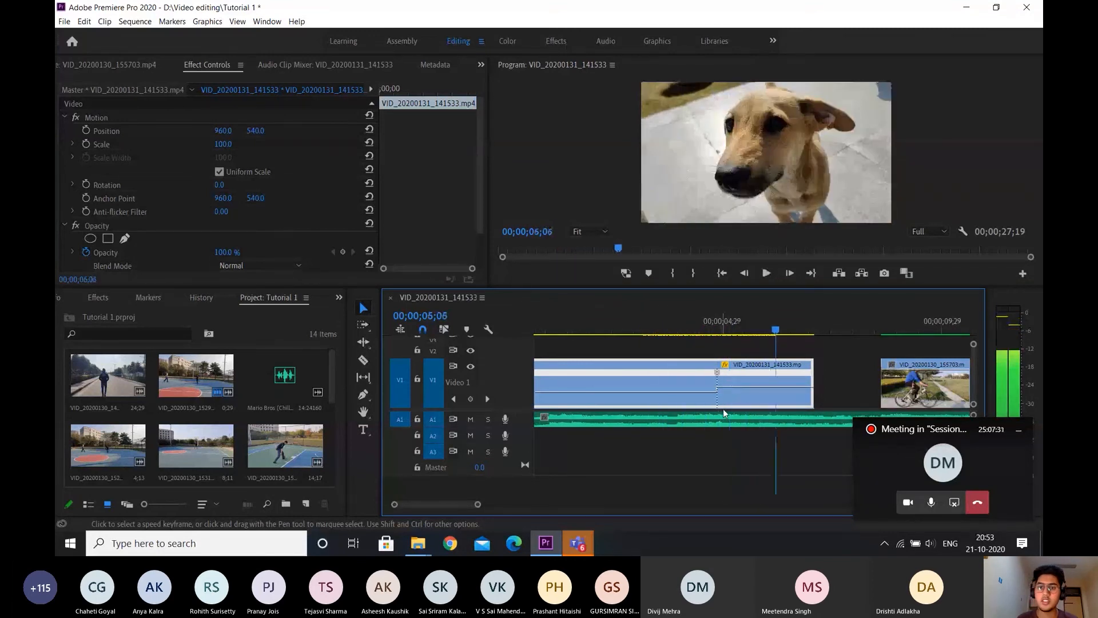
pyautogui.moveTo(529, 4)
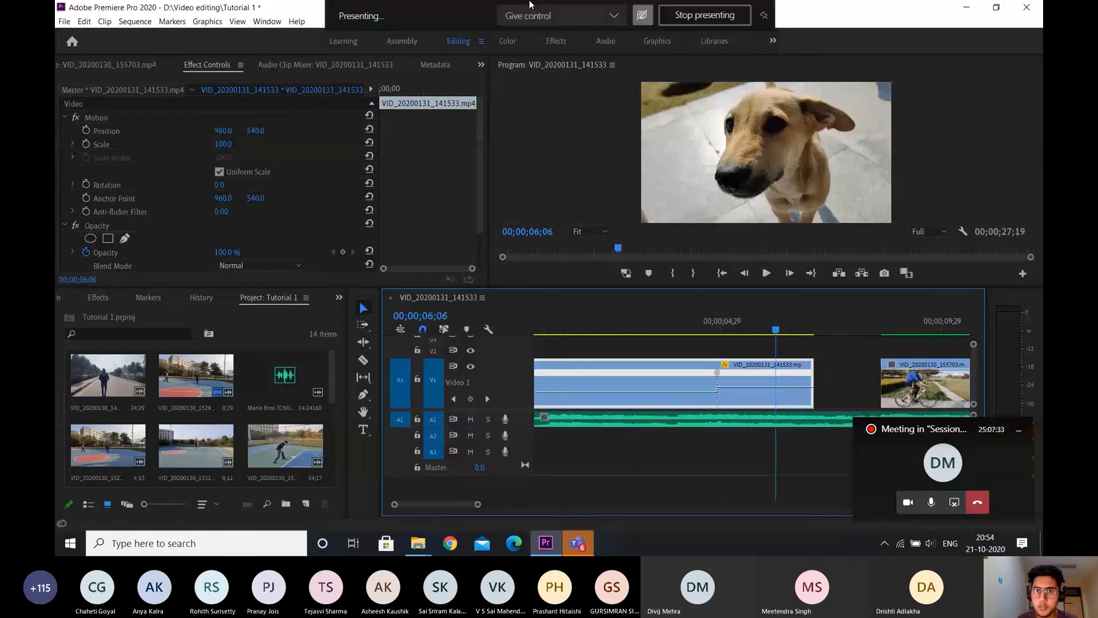
pyautogui.click(664, 329)
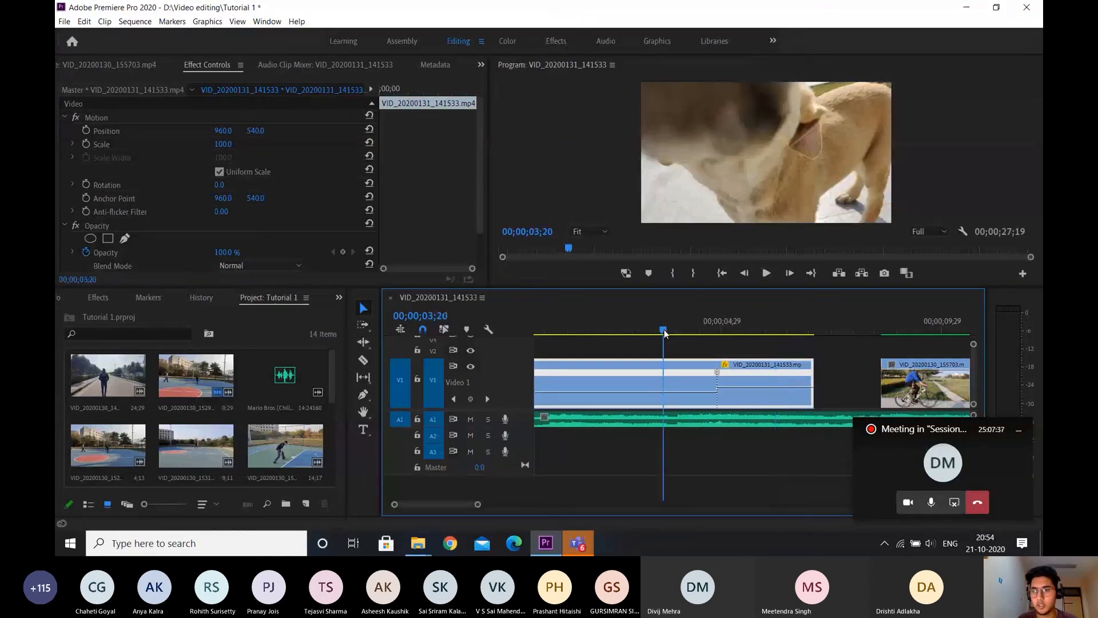
pyautogui.press('space')
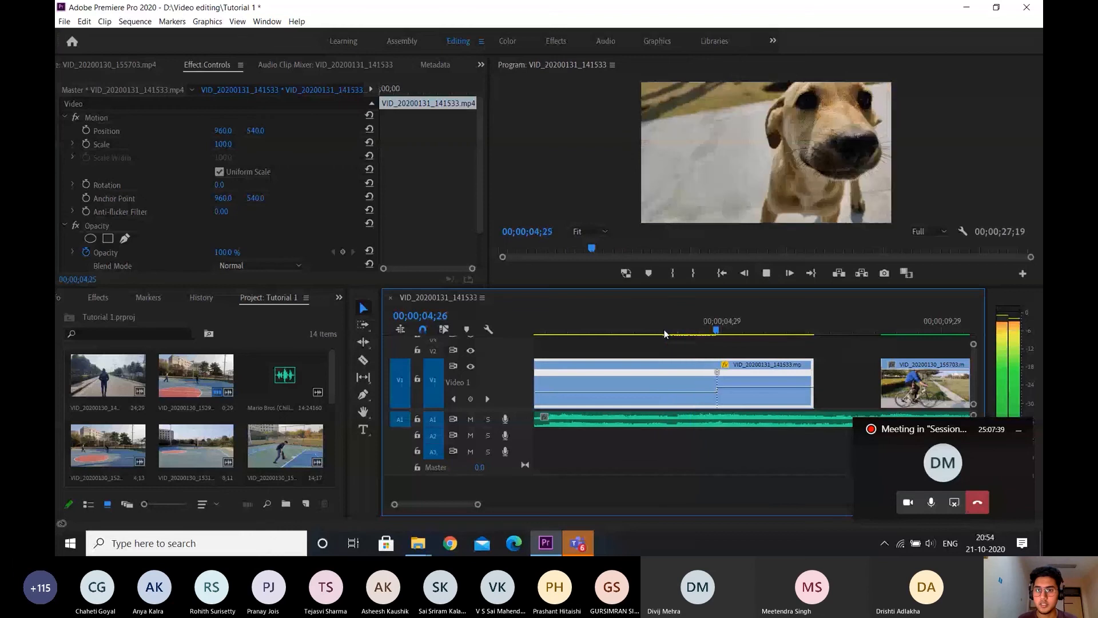
pyautogui.press('space')
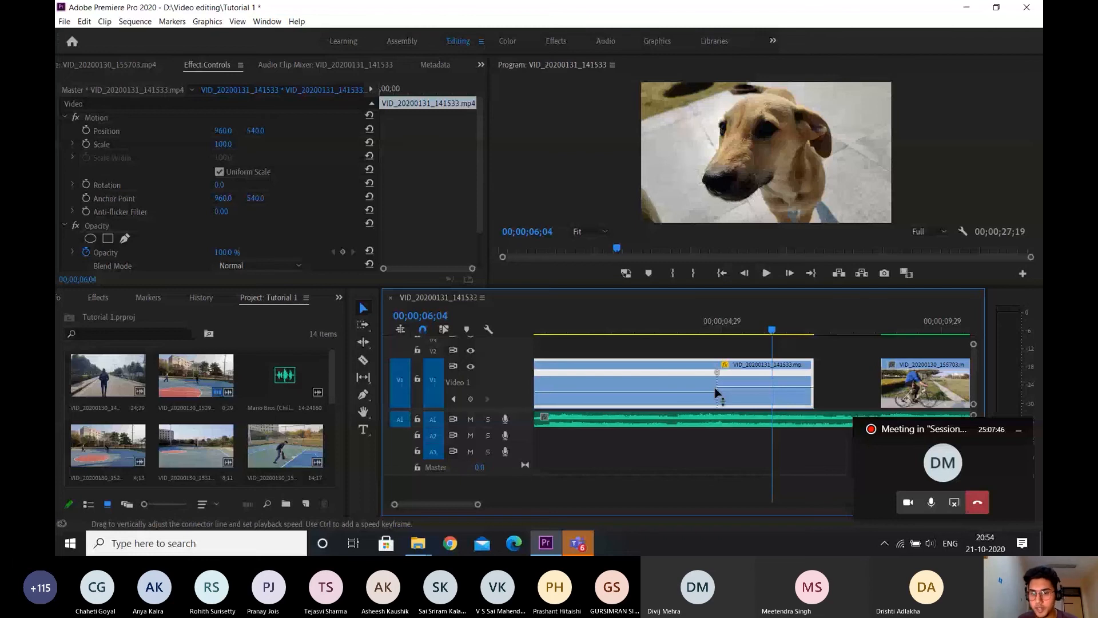
# - Split the dog clip's second speed keyframe into a gradual ramp and widen it by moving its first half earlier
pyautogui.keyDown('alt'); pyautogui.scroll(2, 716, 389); pyautogui.keyUp('alt')
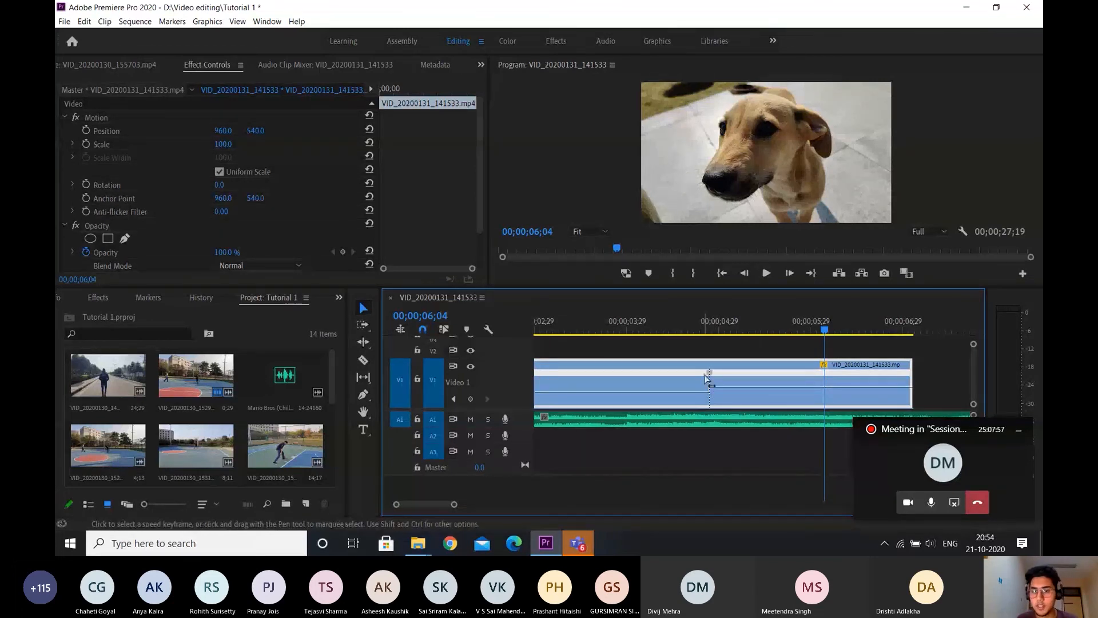
pyautogui.moveTo(707, 378); pyautogui.dragTo(673, 375)
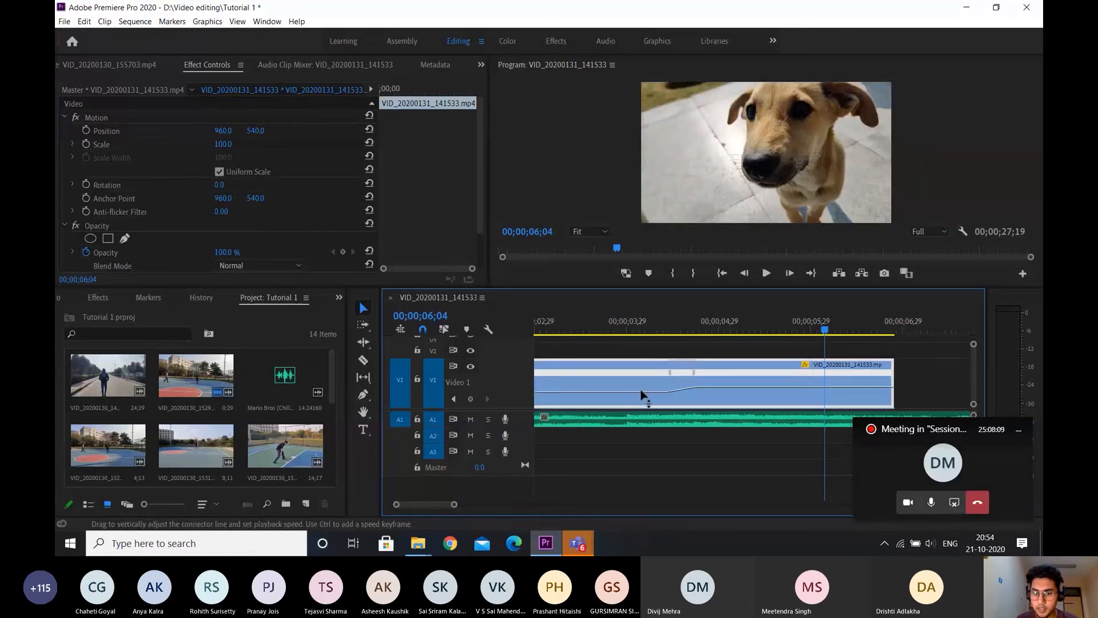
pyautogui.scroll(2, 710, 411)
pyautogui.scroll(2, 660, 413)
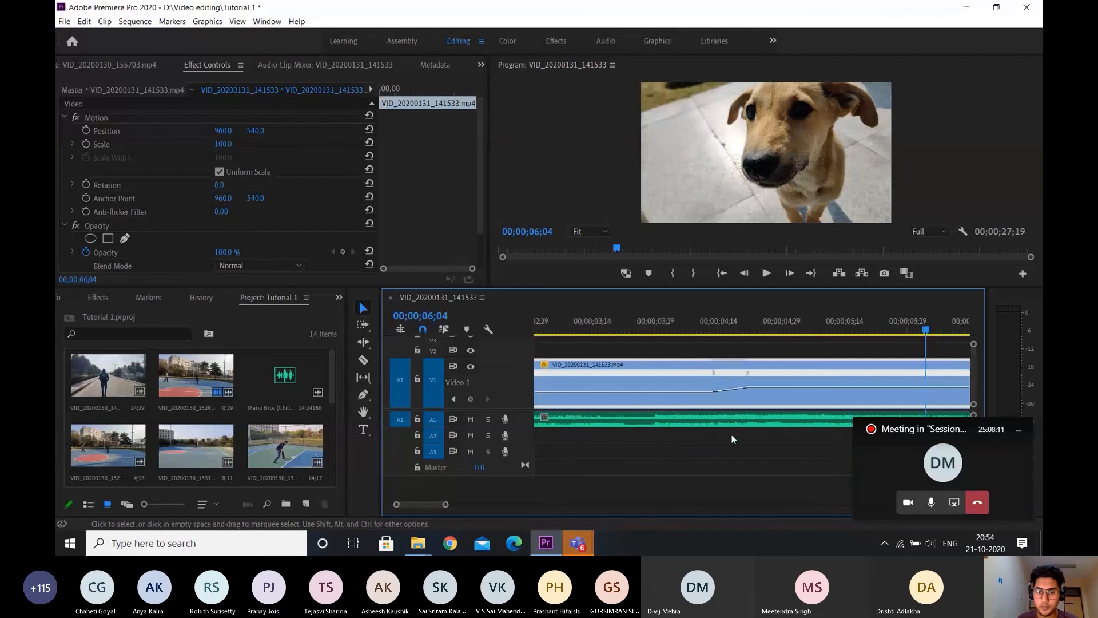
pyautogui.scroll(1, 732, 439)
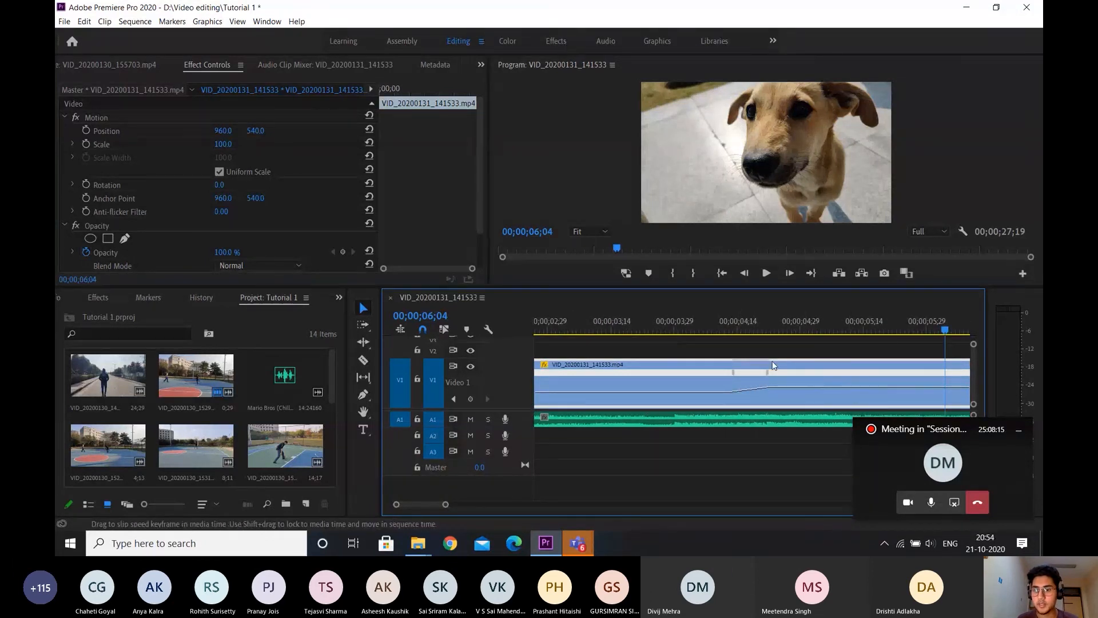
pyautogui.moveTo(735, 372); pyautogui.dragTo(712, 374)
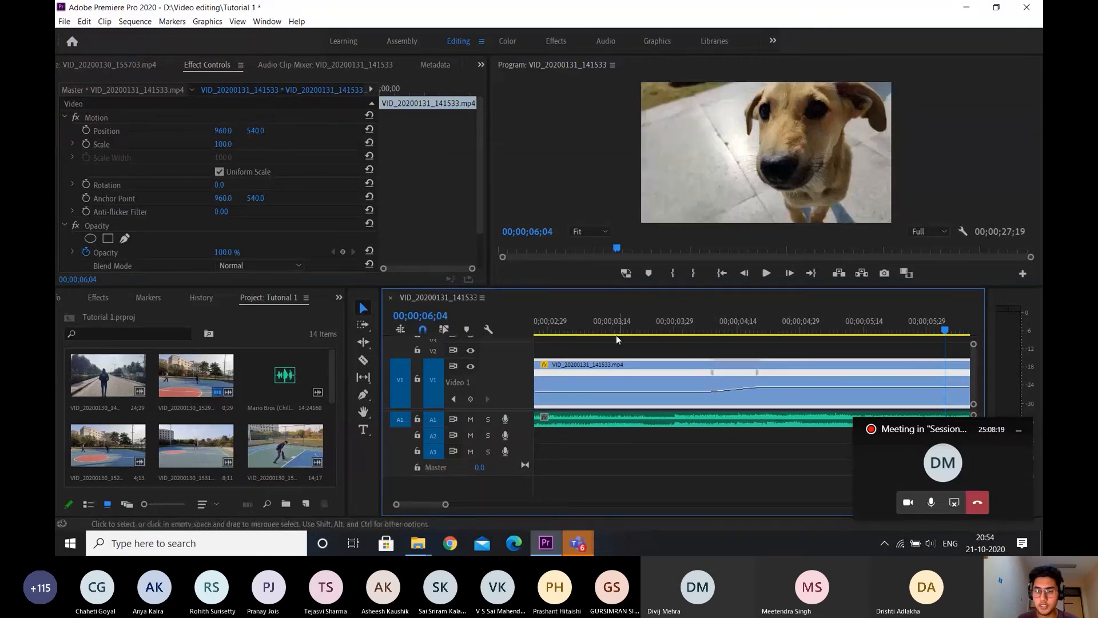
# - Scrub through the new speed ramp and play the dog clip across it to check the gradual transition
pyautogui.click(616, 320)
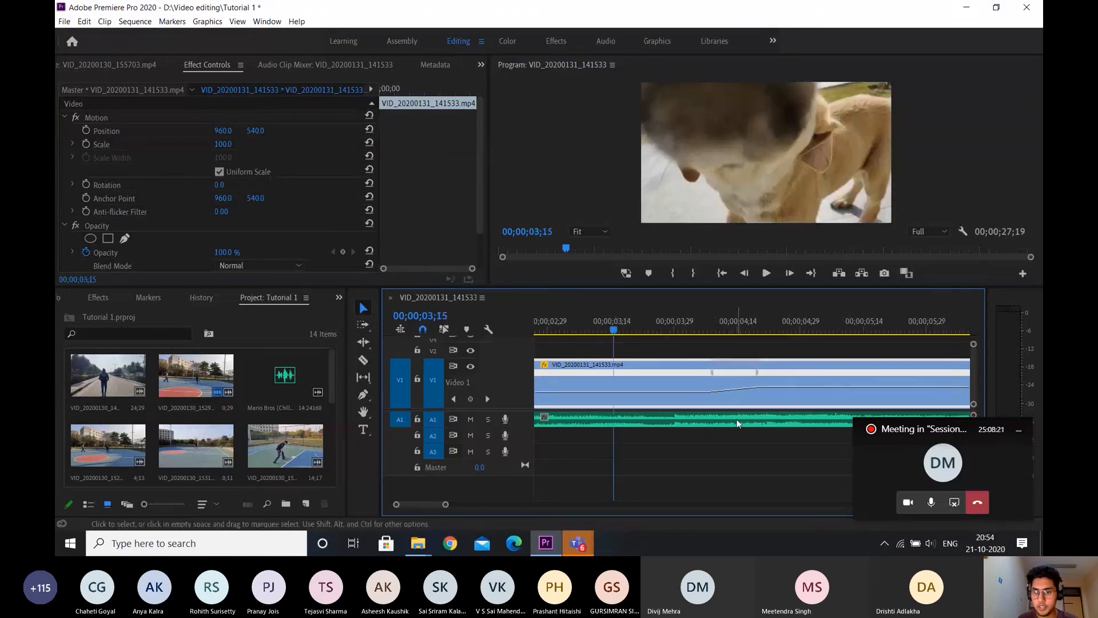
pyautogui.click(690, 332)
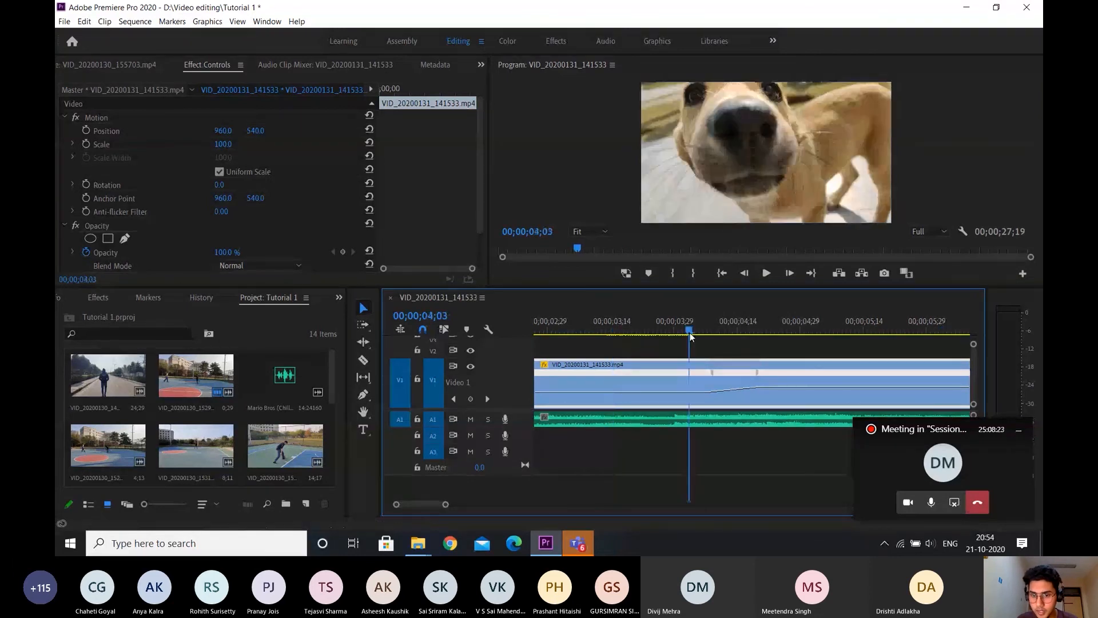
pyautogui.moveTo(690, 331); pyautogui.dragTo(758, 332)
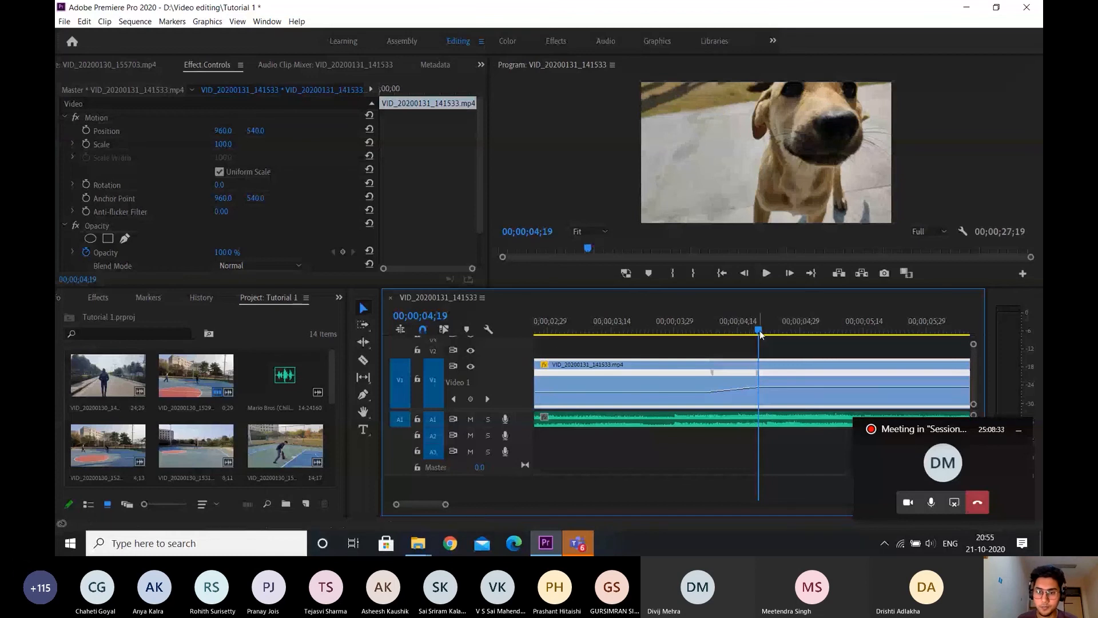
pyautogui.click(724, 331)
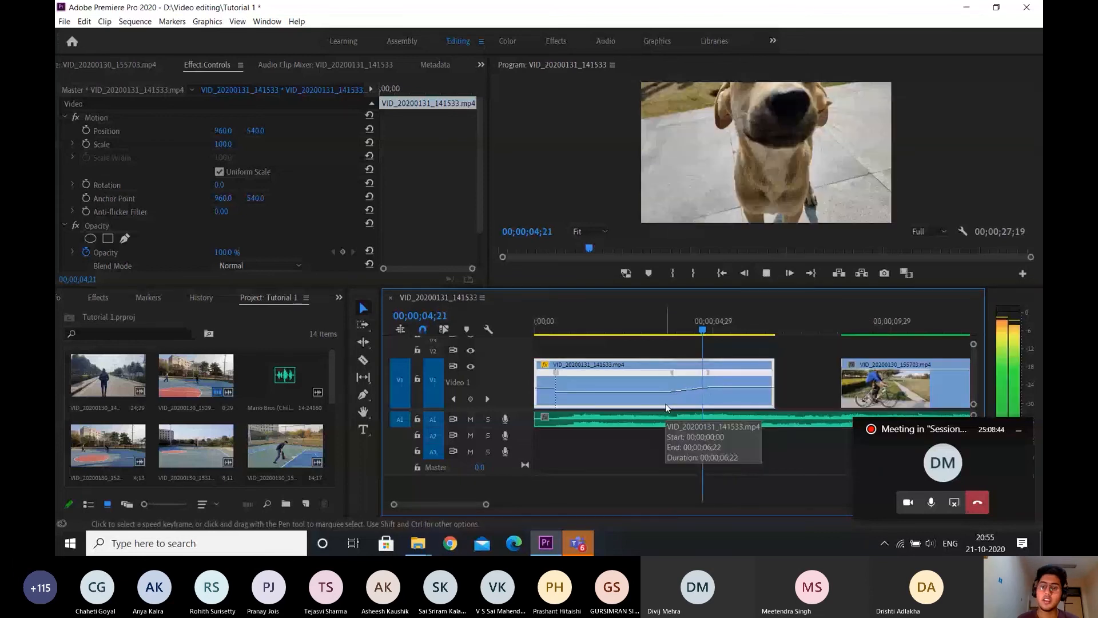
pyautogui.press('space')
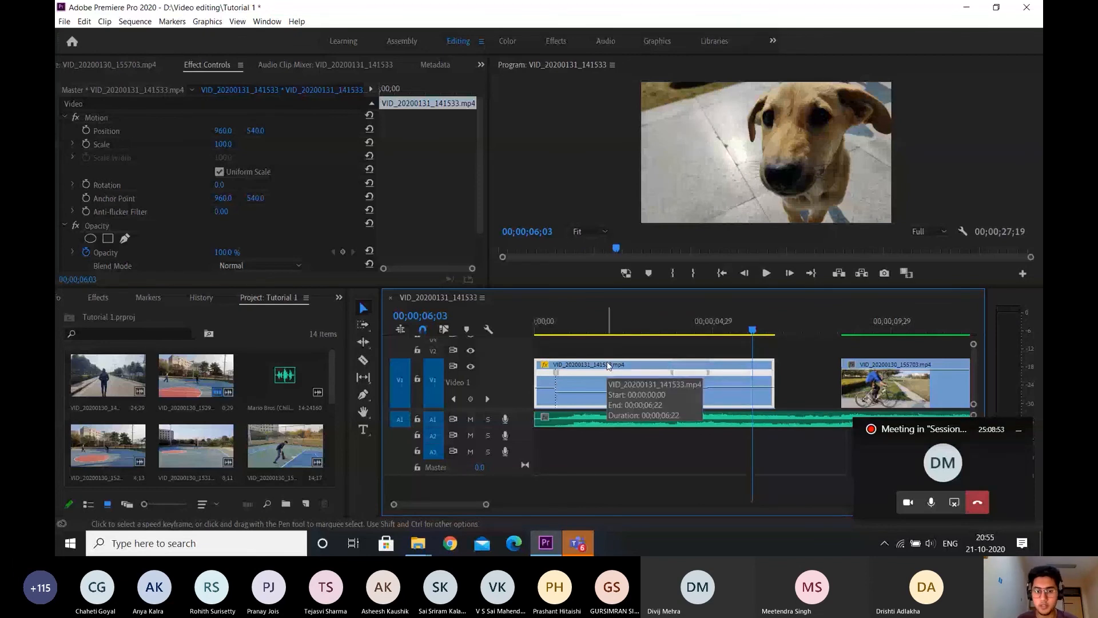
# - Select the second keyframe's speed ramp and bend it with its curve handle into a smooth, eased transition
pyautogui.scroll(2, 708, 395)
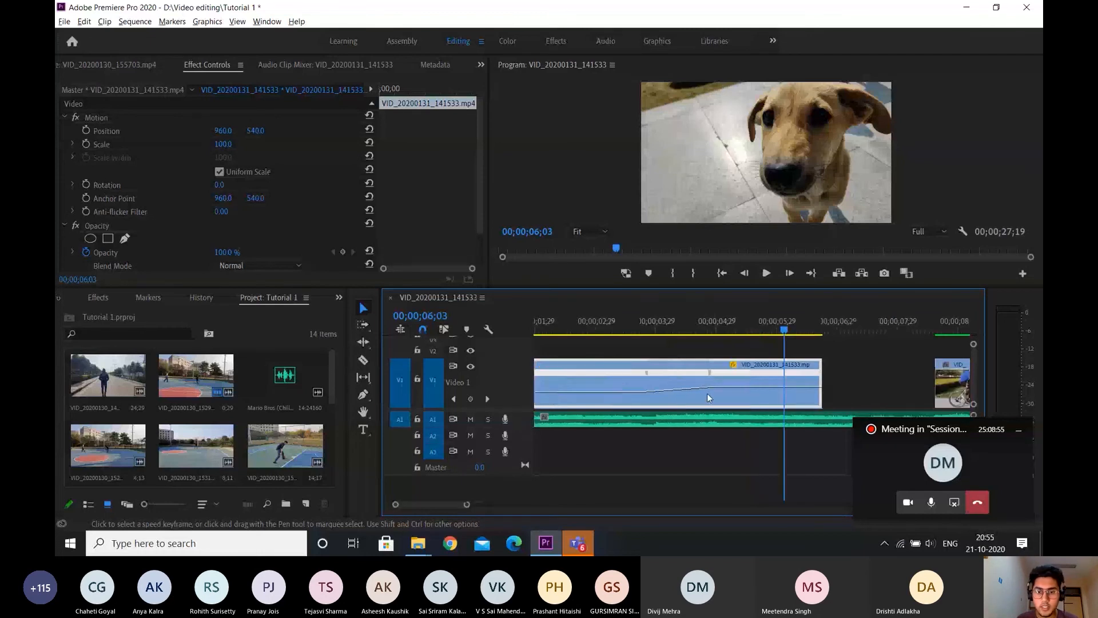
pyautogui.scroll(1, 707, 393)
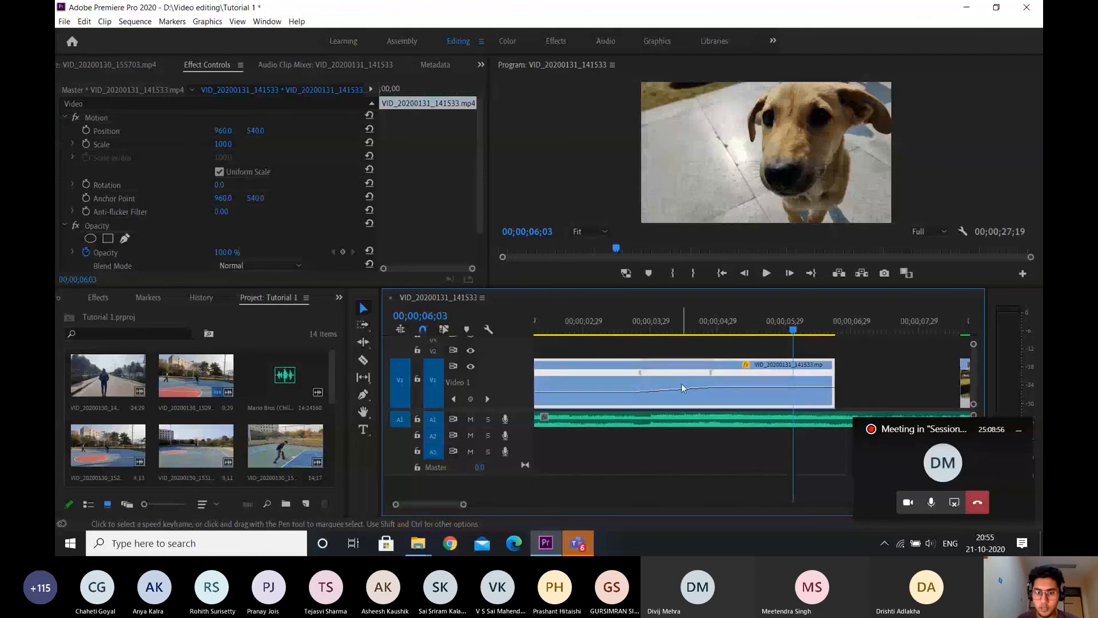
pyautogui.moveTo(671, 377); pyautogui.dragTo(678, 377)
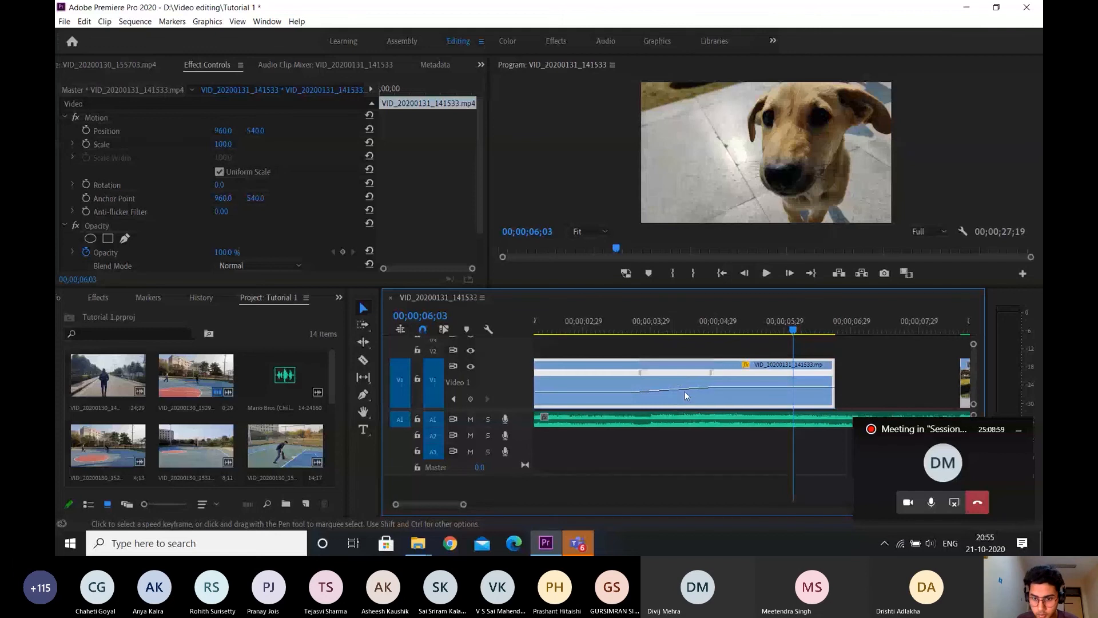
pyautogui.click(685, 391)
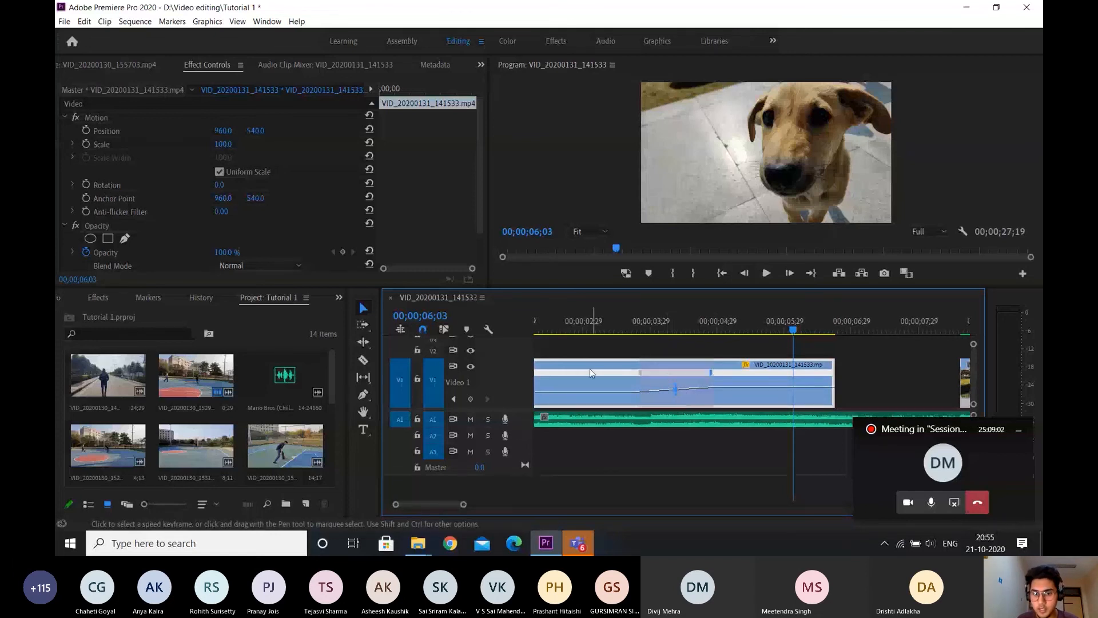
pyautogui.click(676, 376)
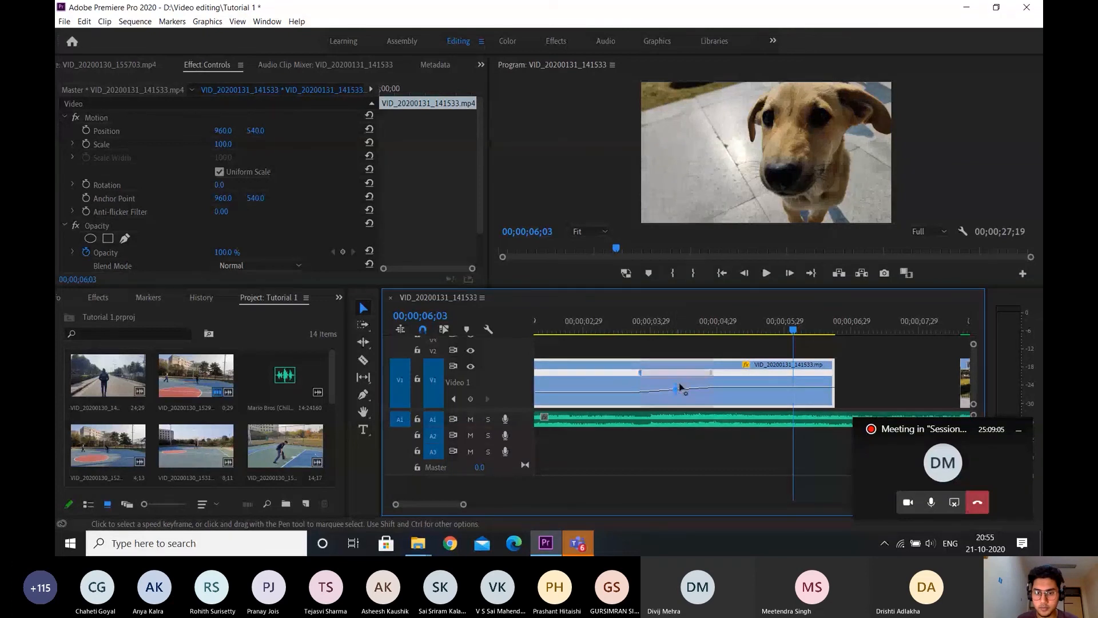
pyautogui.click(674, 391)
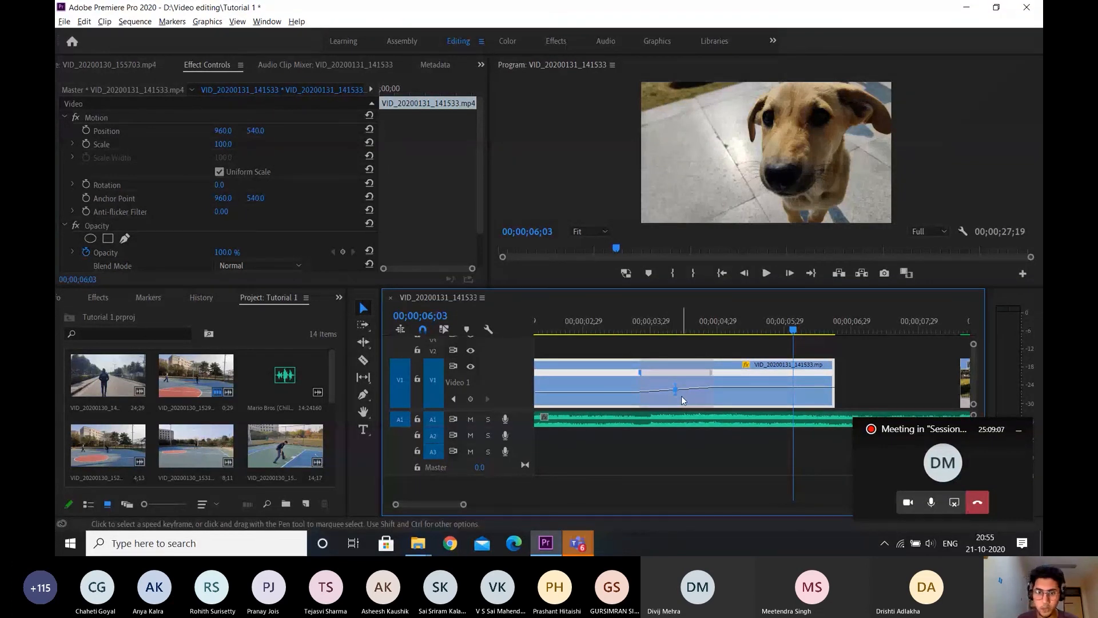
pyautogui.scroll(3, 667, 389)
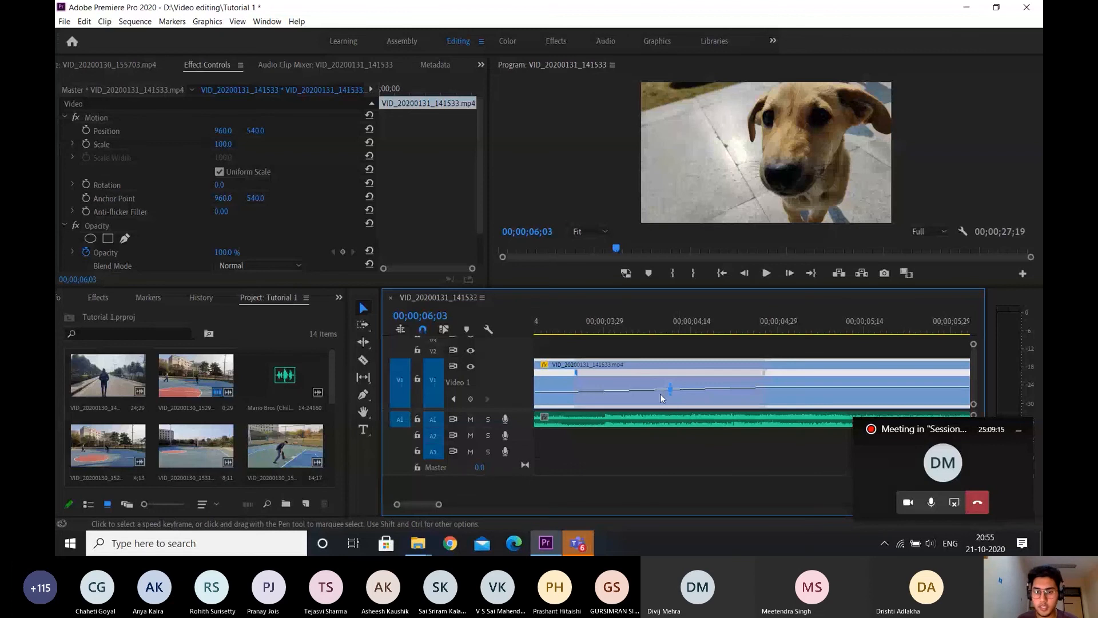
pyautogui.scroll(-2, 690, 397)
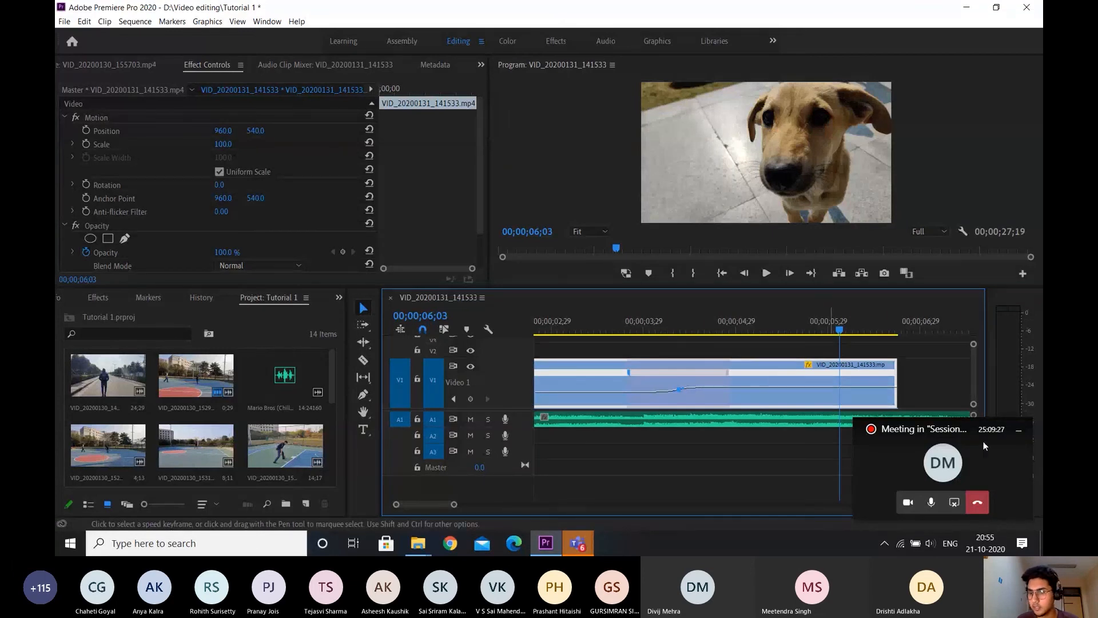
# - Set the speed of the dog clip's section after the ramp to 110%
pyautogui.moveTo(706, 4)
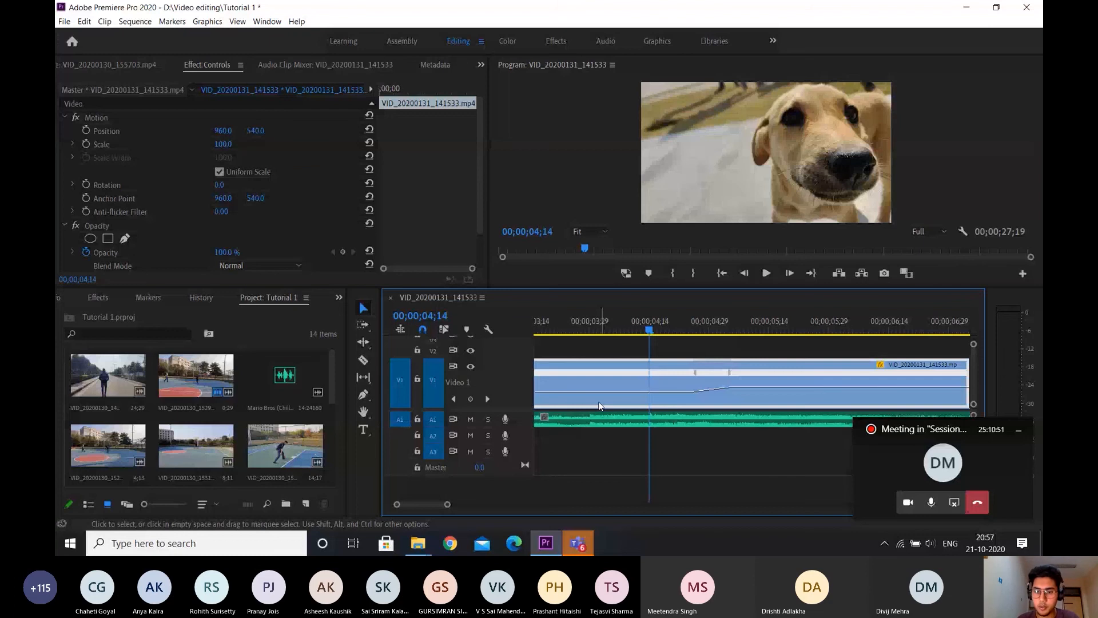
pyautogui.scroll(3, 691, 403)
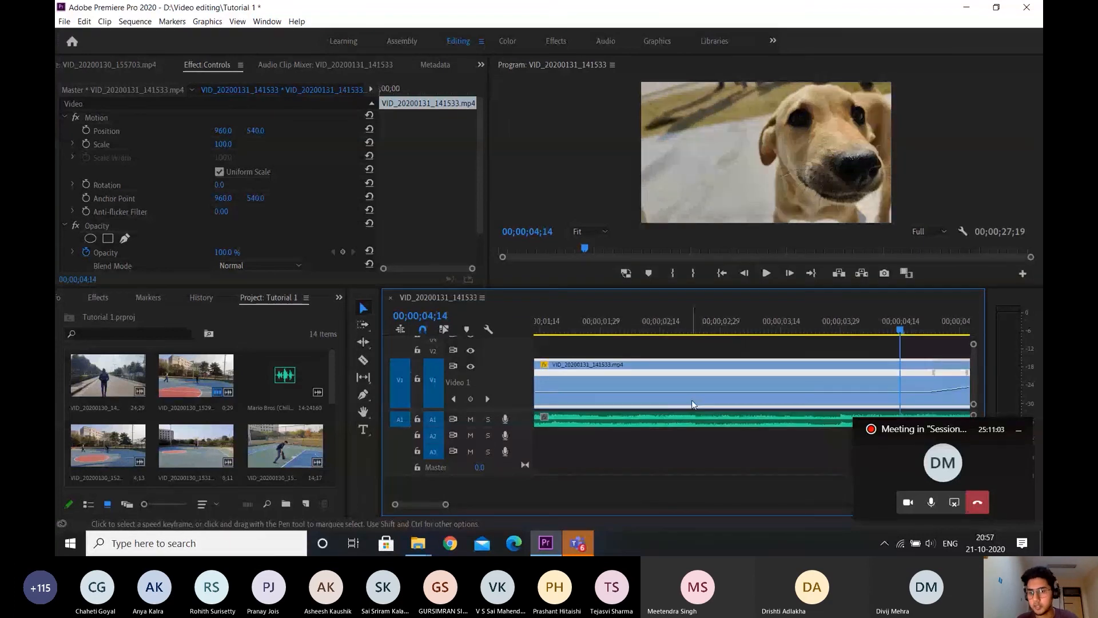
pyautogui.moveTo(692, 405); pyautogui.dragTo(692, 398)
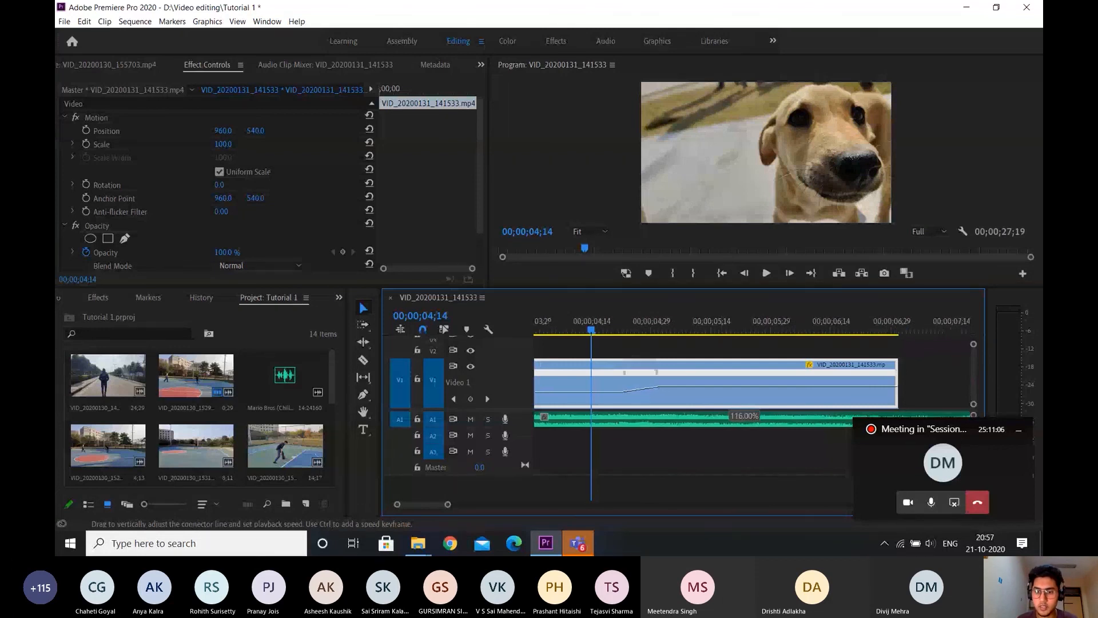
pyautogui.moveTo(732, 386); pyautogui.dragTo(731, 388)
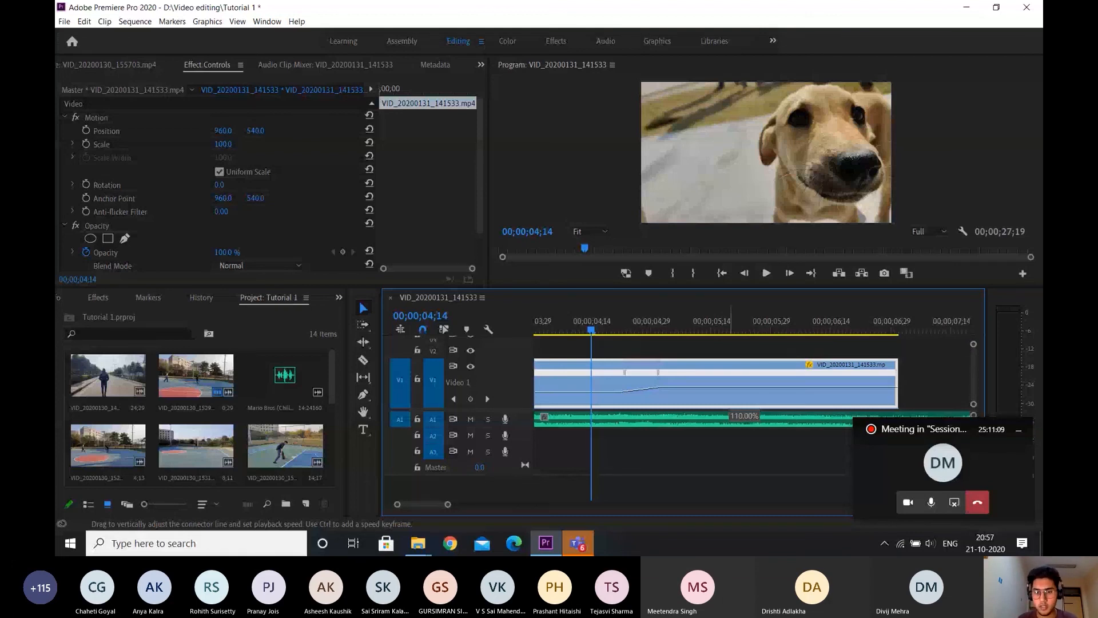
pyautogui.scroll(1, 782, 390)
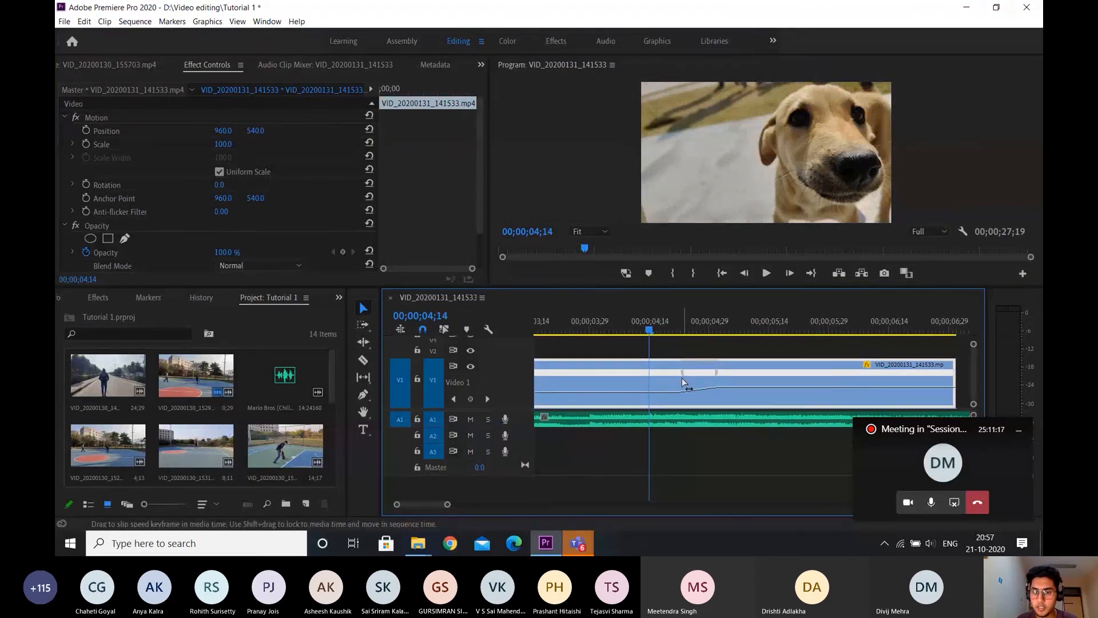
# - Split the dog clip's first speed keyframe into a gradual ramp by moving its second half later
pyautogui.scroll(7, 629, 400)
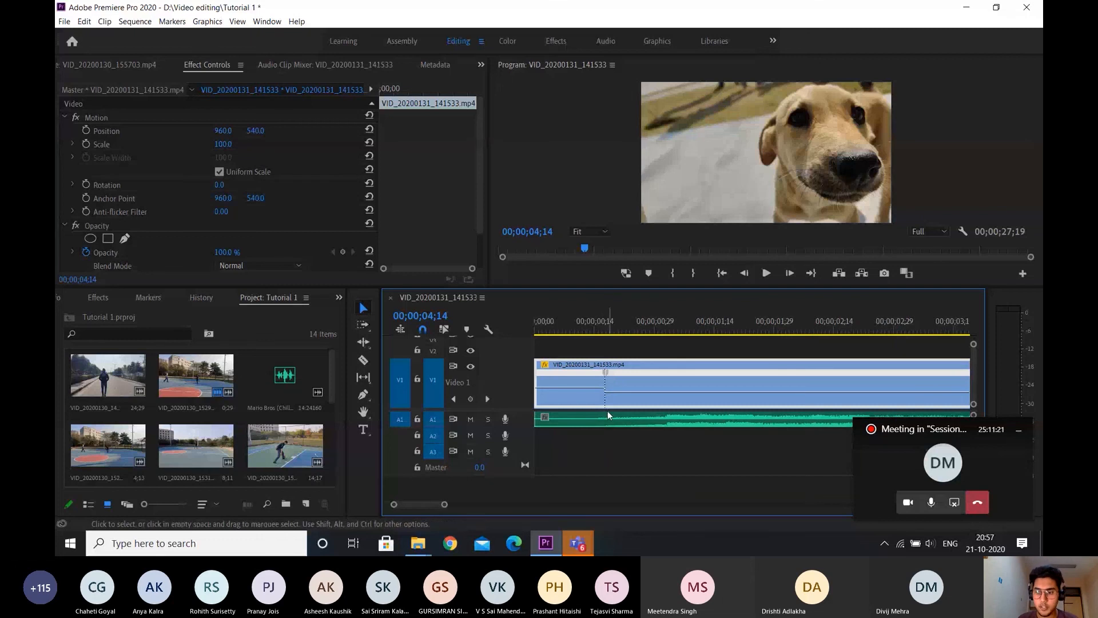
pyautogui.click(607, 374)
pyautogui.moveTo(608, 373); pyautogui.dragTo(675, 374)
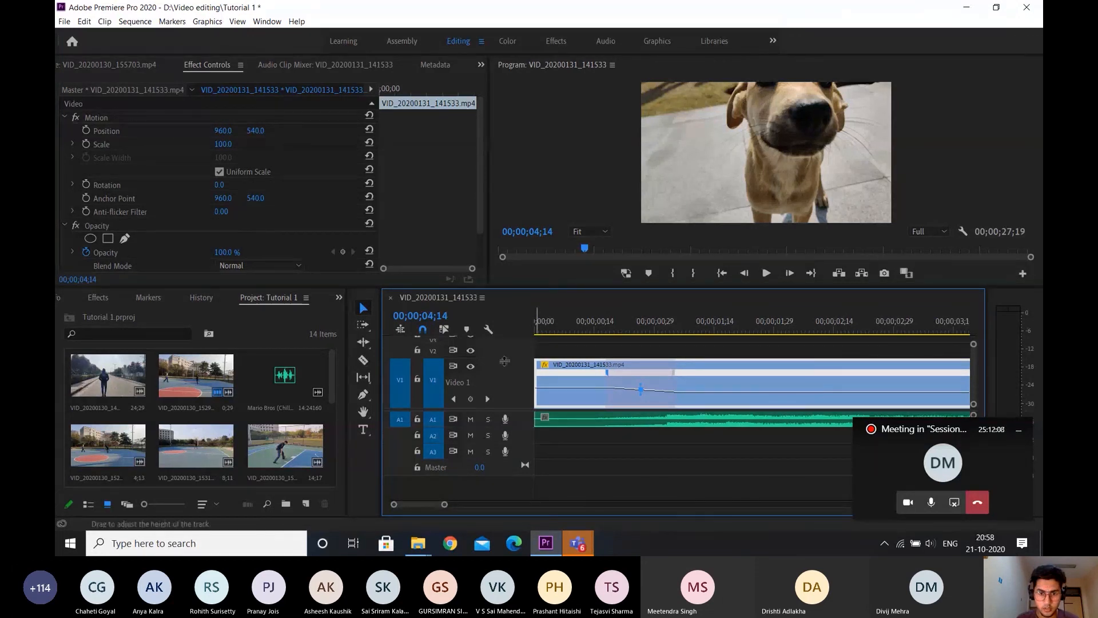
# - Reduce the height of video track V1, close the gaps between its clips, and clear the clip selection
pyautogui.moveTo(504, 359); pyautogui.dragTo(506, 399)
pyautogui.scroll(-5, 641, 416)
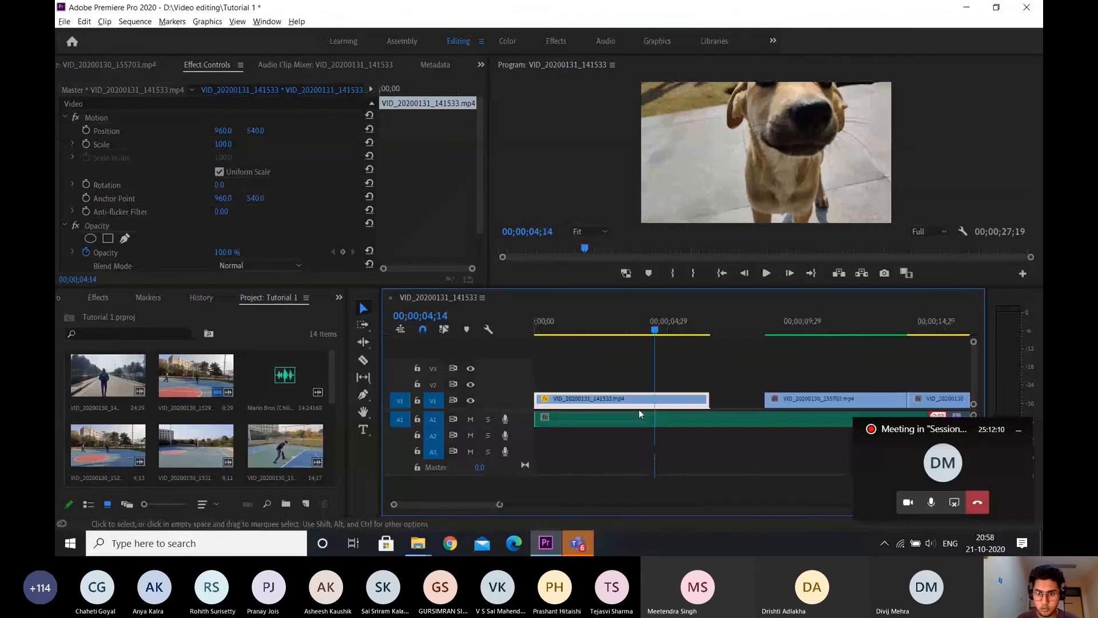
pyautogui.scroll(-3, 639, 409)
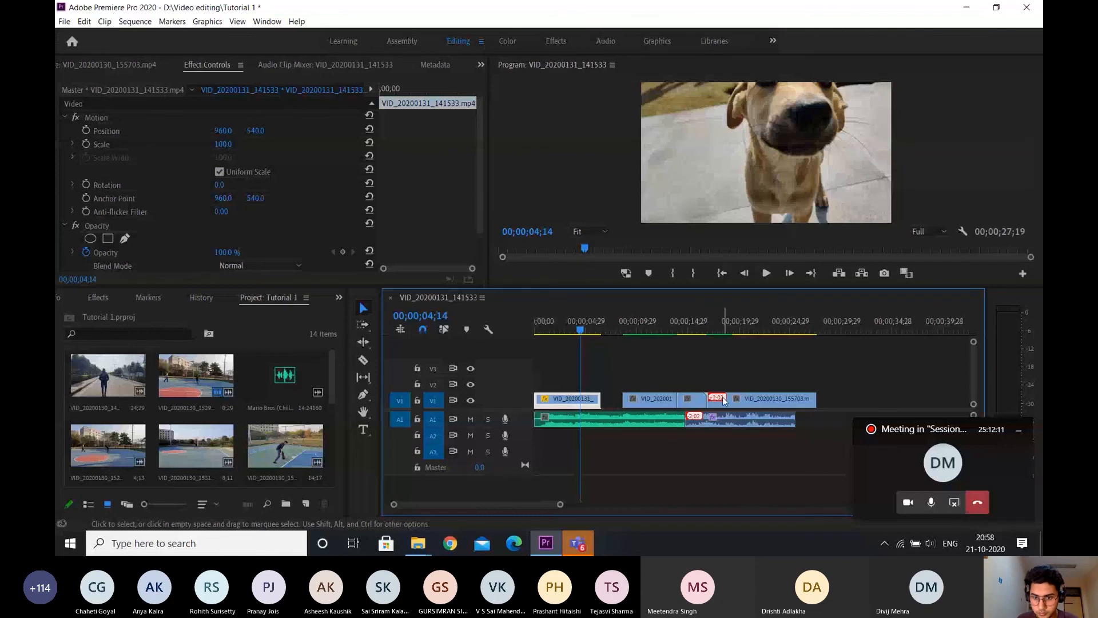
pyautogui.moveTo(723, 396); pyautogui.dragTo(737, 404)
pyautogui.scroll(-3, 646, 346)
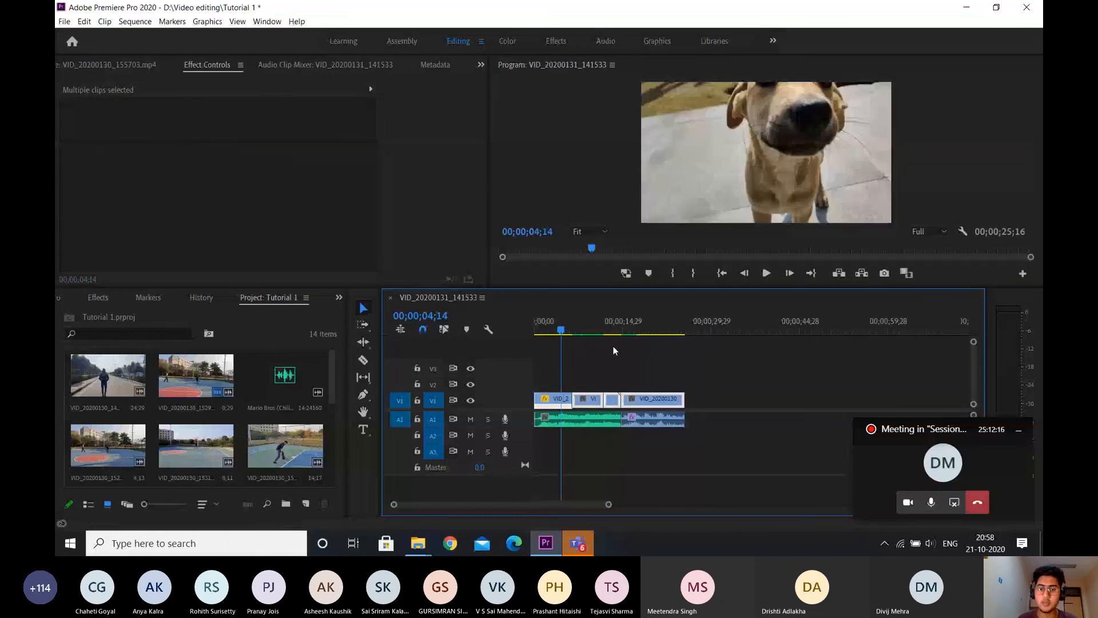
pyautogui.scroll(2, 646, 423)
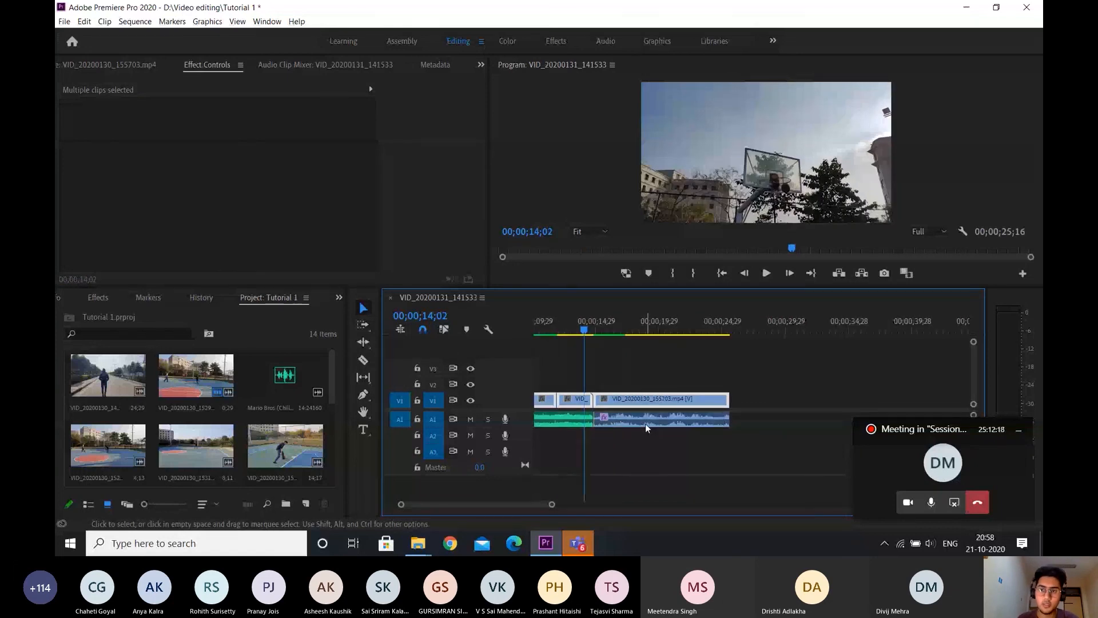
pyautogui.scroll(3, 645, 423)
pyautogui.click(647, 459)
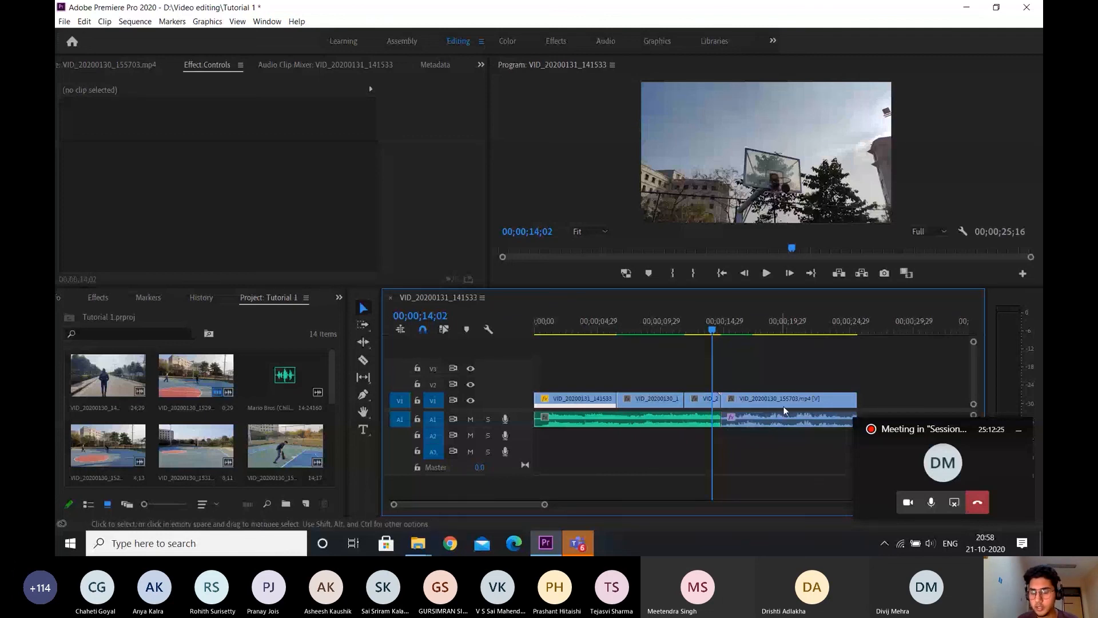
# - Minimize the floating meeting window covering the timeline
pyautogui.click(1023, 433)
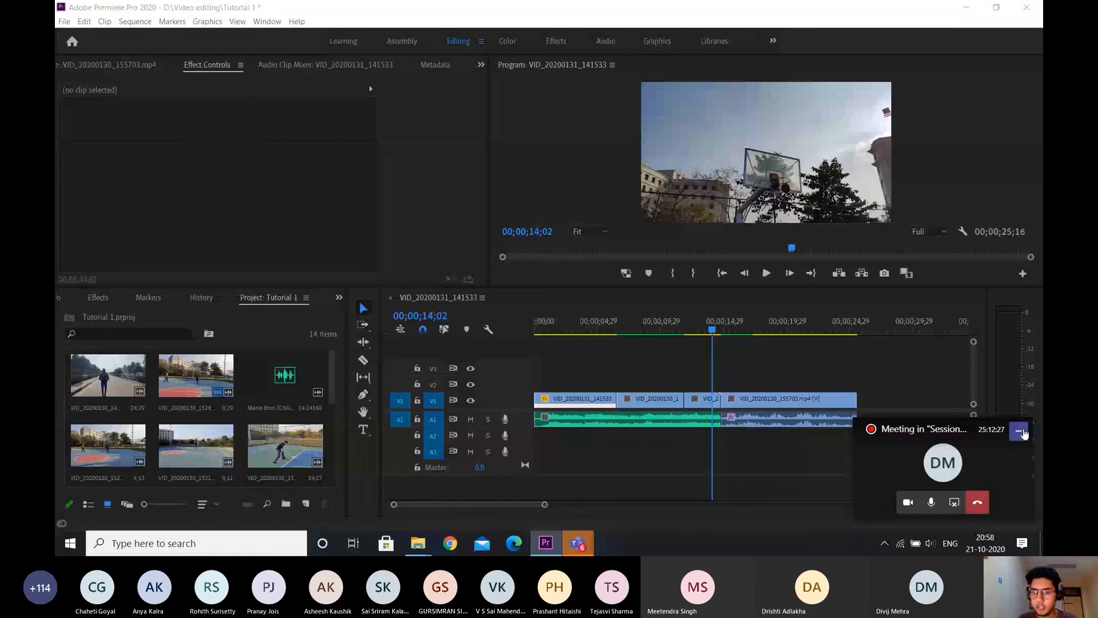
pyautogui.click(1023, 433)
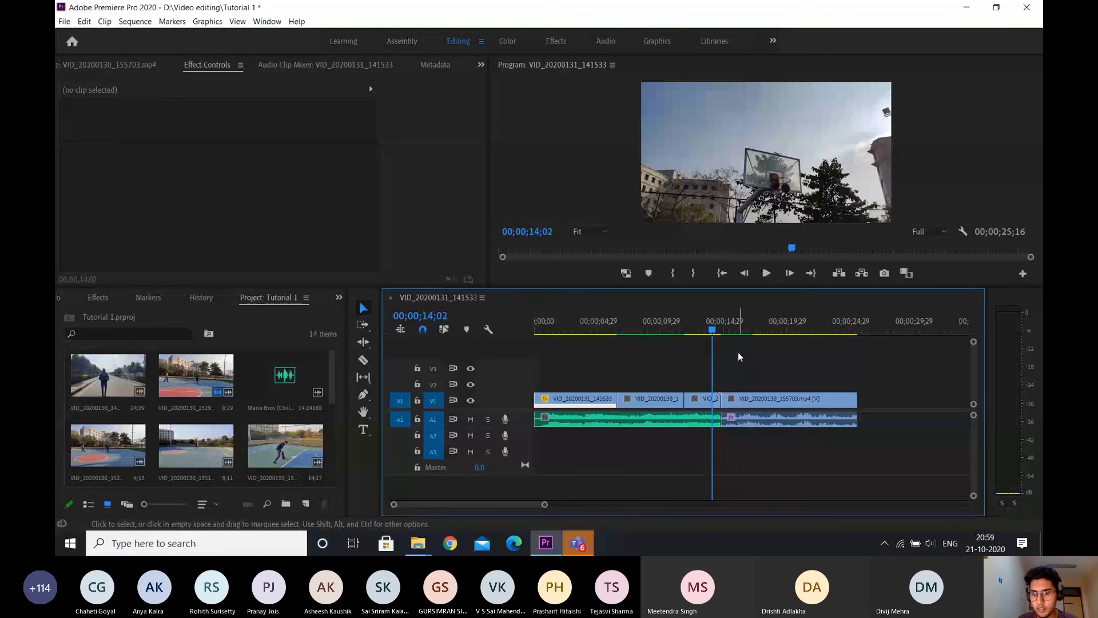
# - Marquee-select the last video clip with its audio, move them later in the timeline, and undo the move
pyautogui.moveTo(738, 353); pyautogui.dragTo(971, 493)
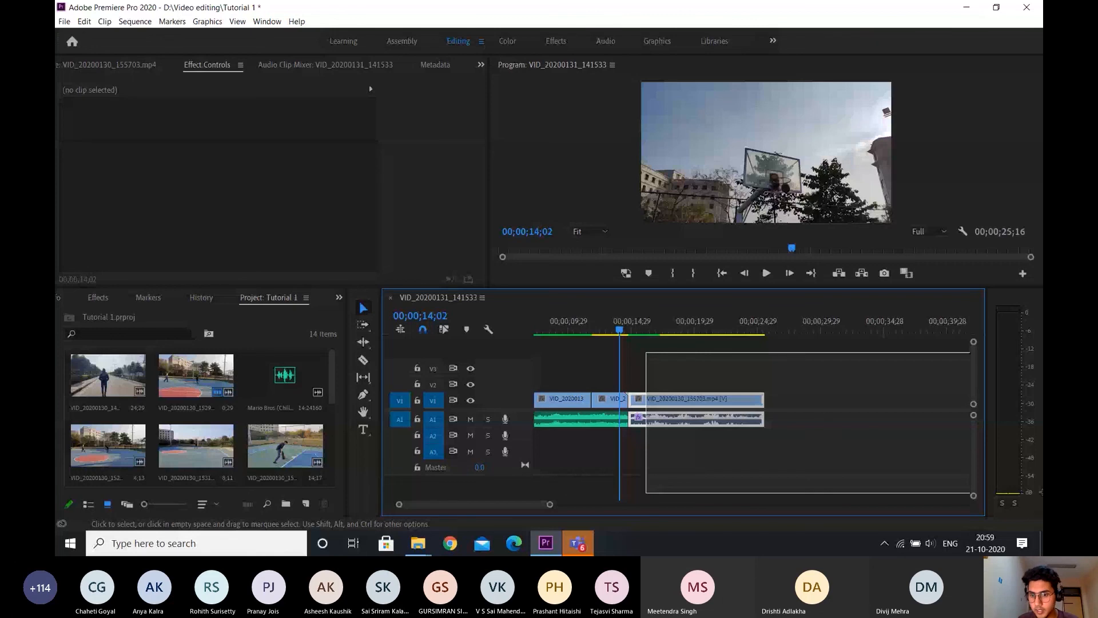
pyautogui.moveTo(971, 492); pyautogui.dragTo(778, 399)
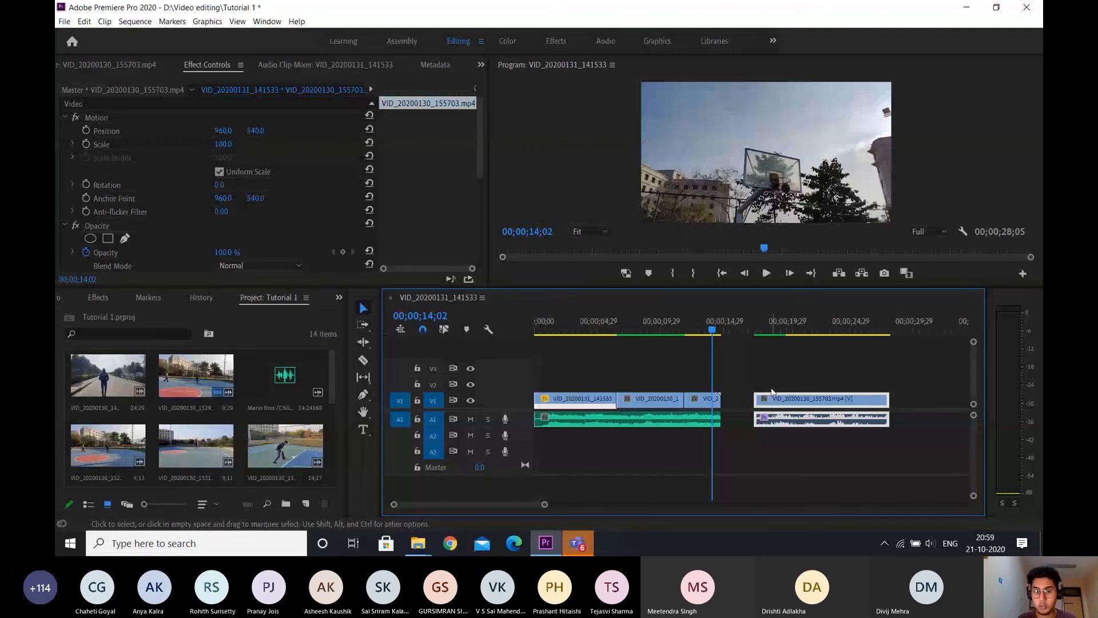
pyautogui.hotkey('ctrl', 'z')
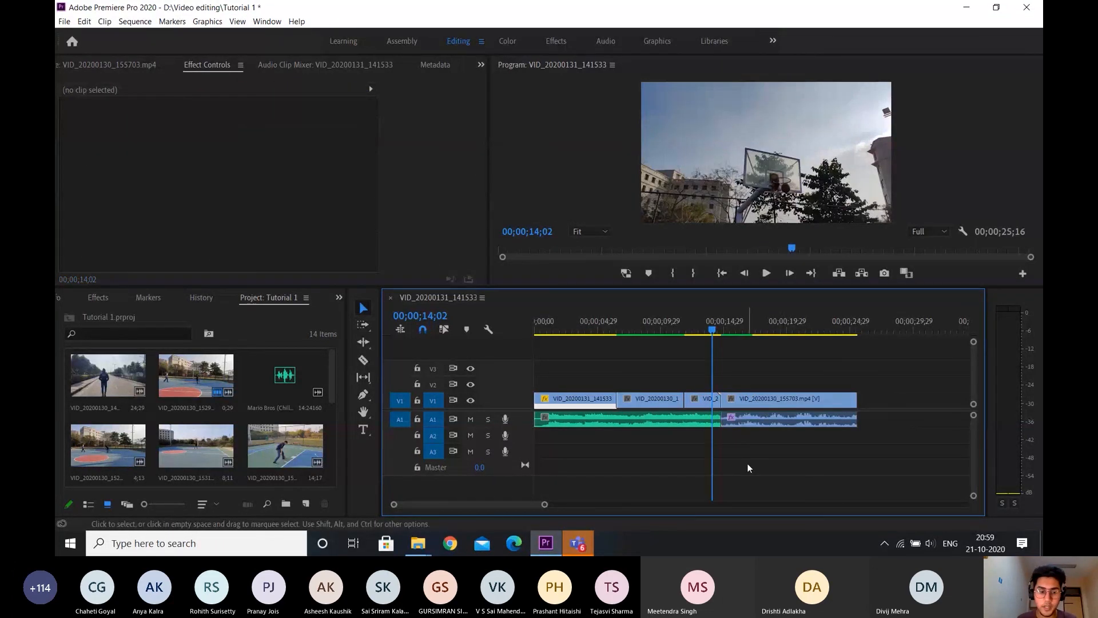
# - Select the last clip and its audio with the Track Select Forward tool, and return to the Selection tool
pyautogui.press('a')
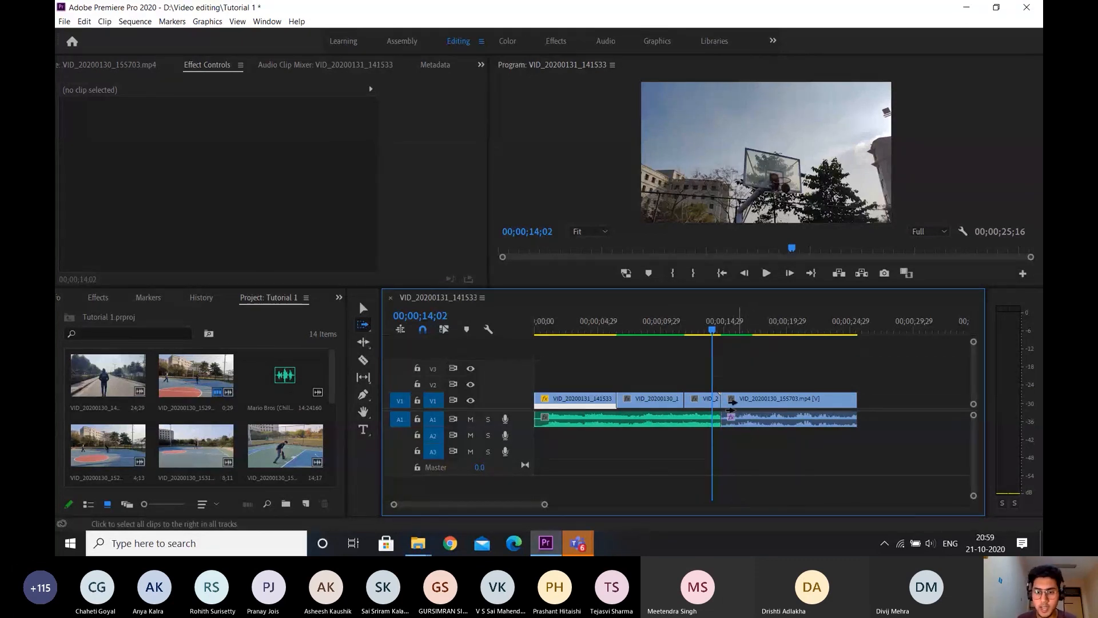
pyautogui.click(732, 402)
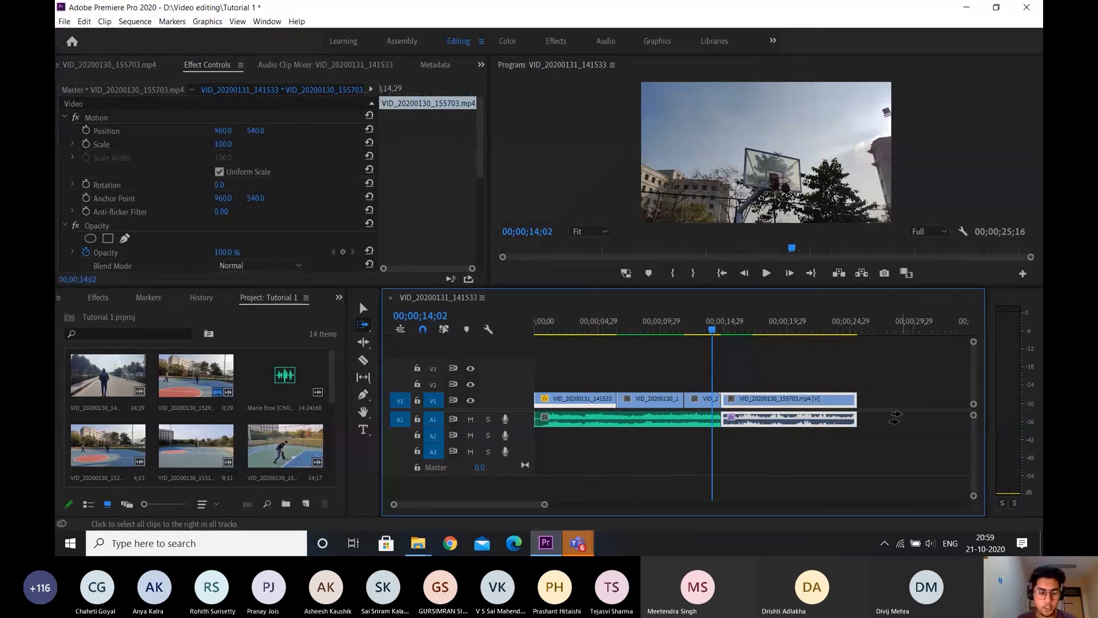
pyautogui.hotkey('shift', 'a')
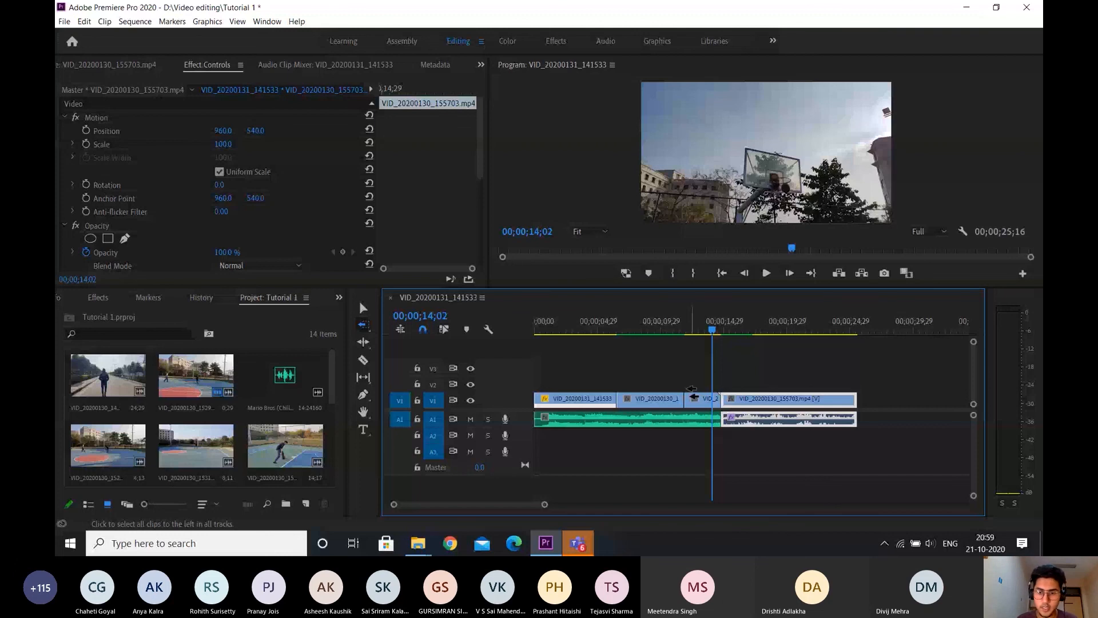
pyautogui.press('v')
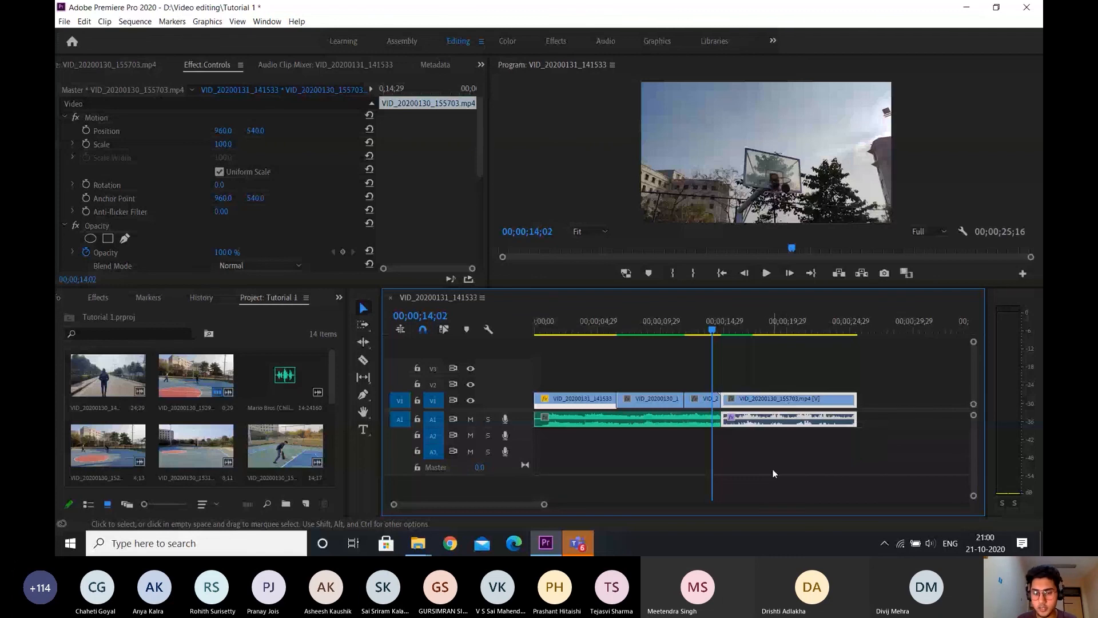
# - Select the first three V1 clips with the Track Select Backward tool, then switch to Track Select Forward and clear the selection
pyautogui.hotkey('shift', 'a')
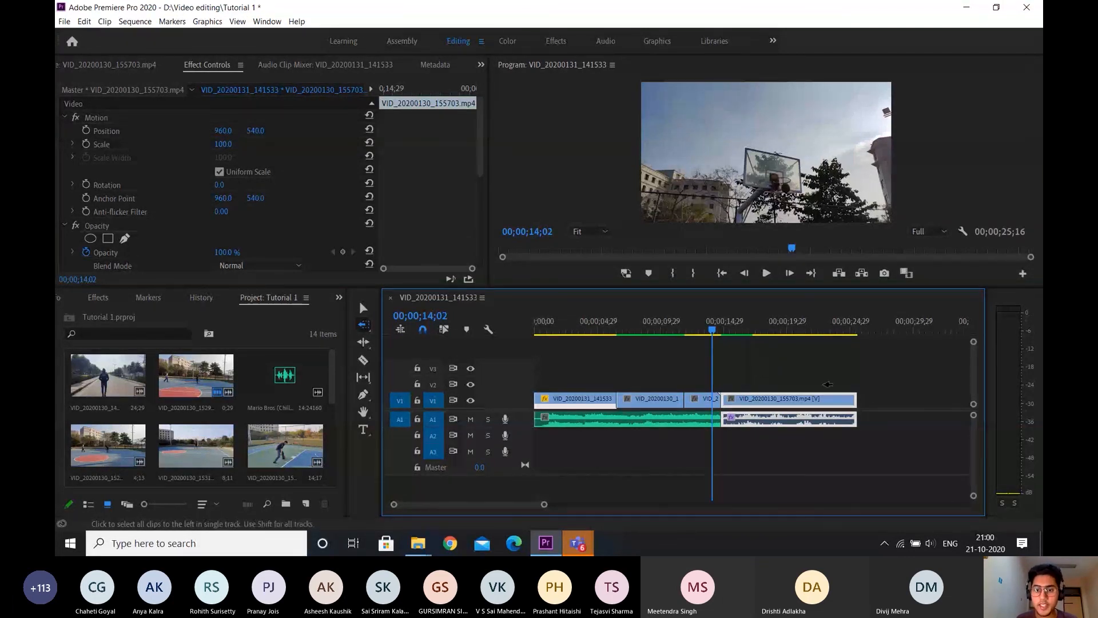
pyautogui.click(764, 365)
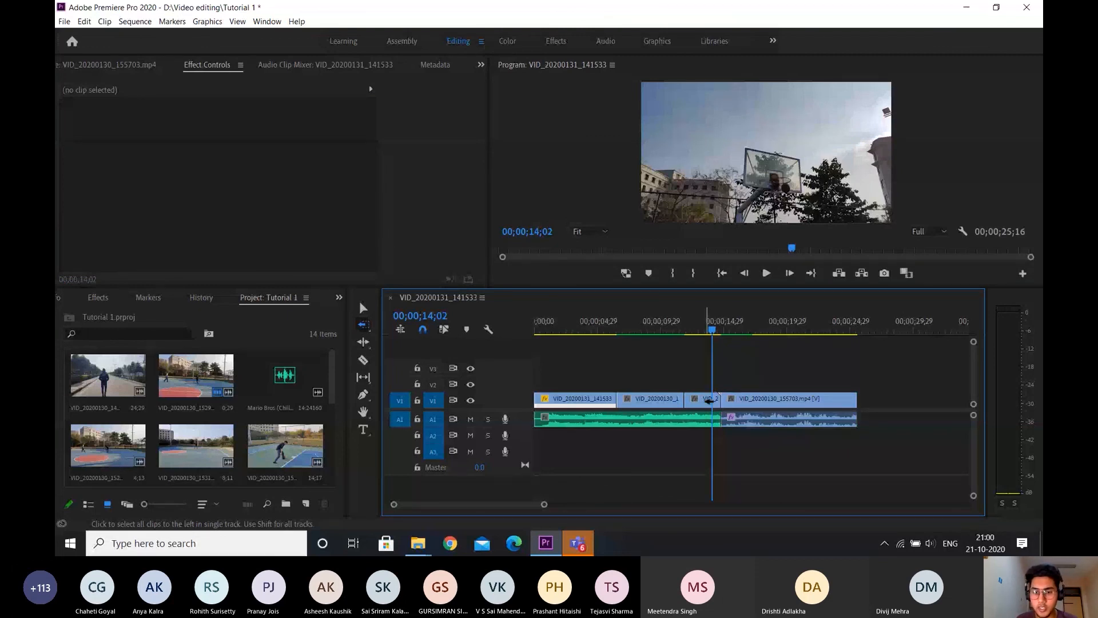
pyautogui.click(709, 402)
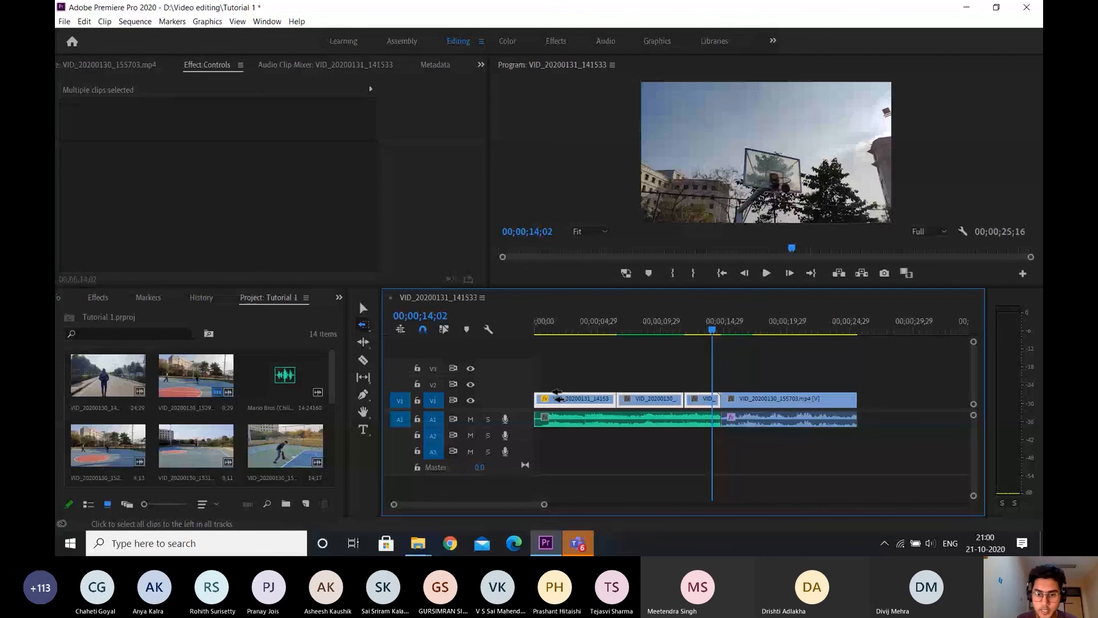
pyautogui.press('a')
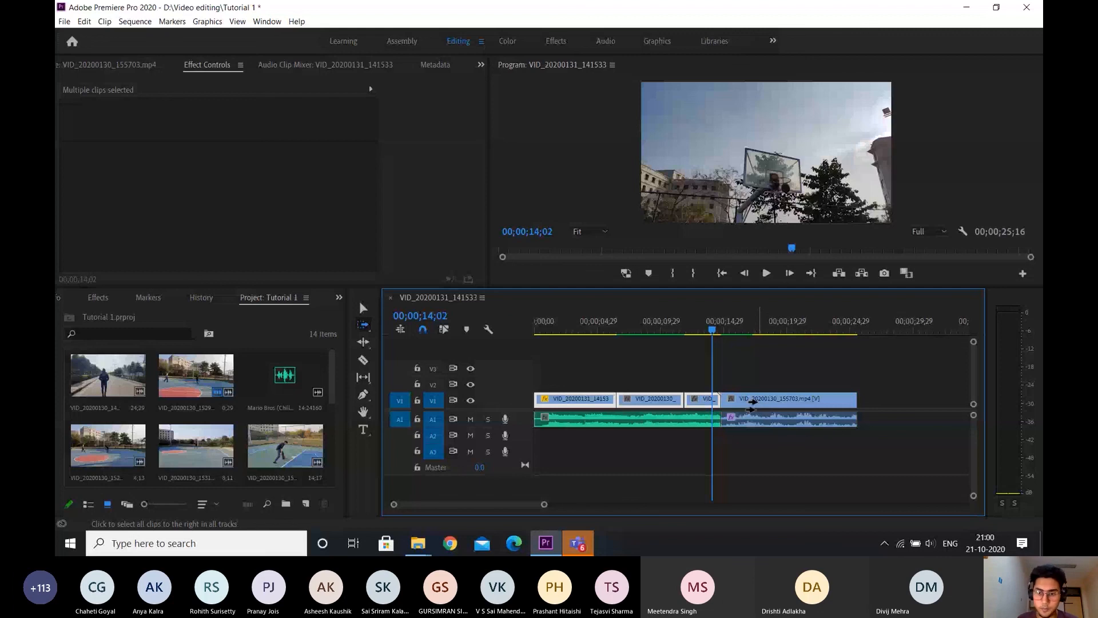
pyautogui.click(753, 405)
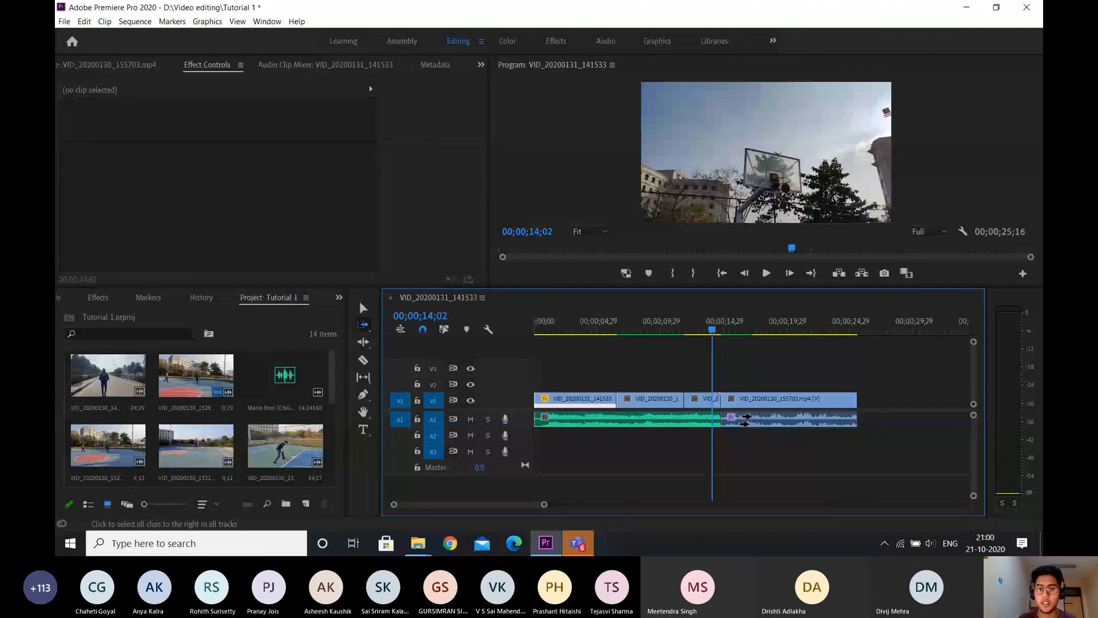